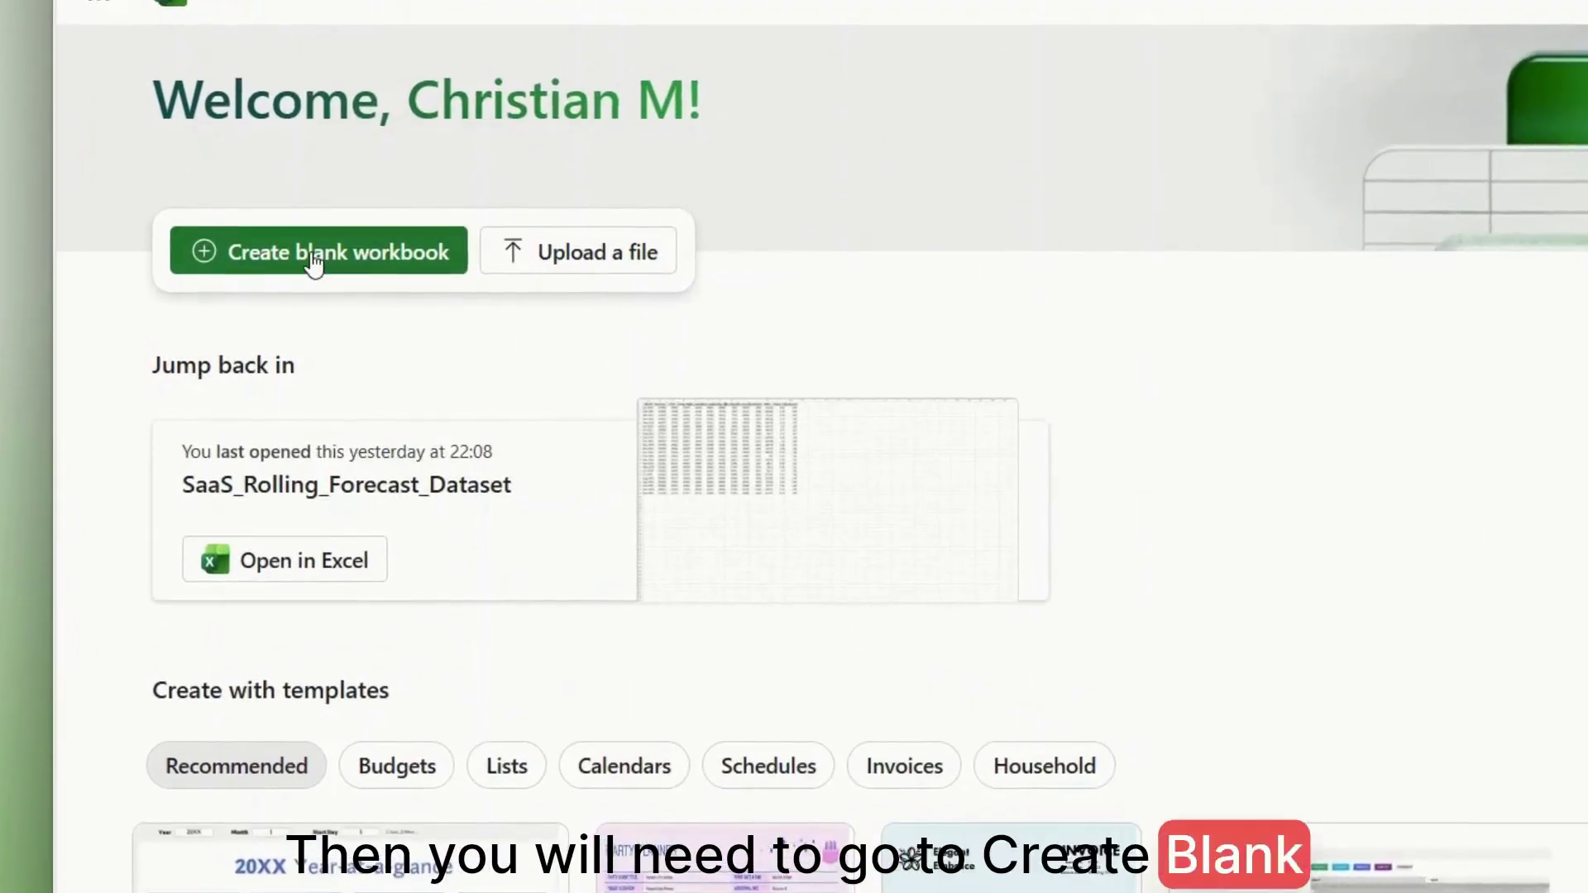
Create a new blank workbook, Book 35, with an empty Sheet1
click(314, 263)
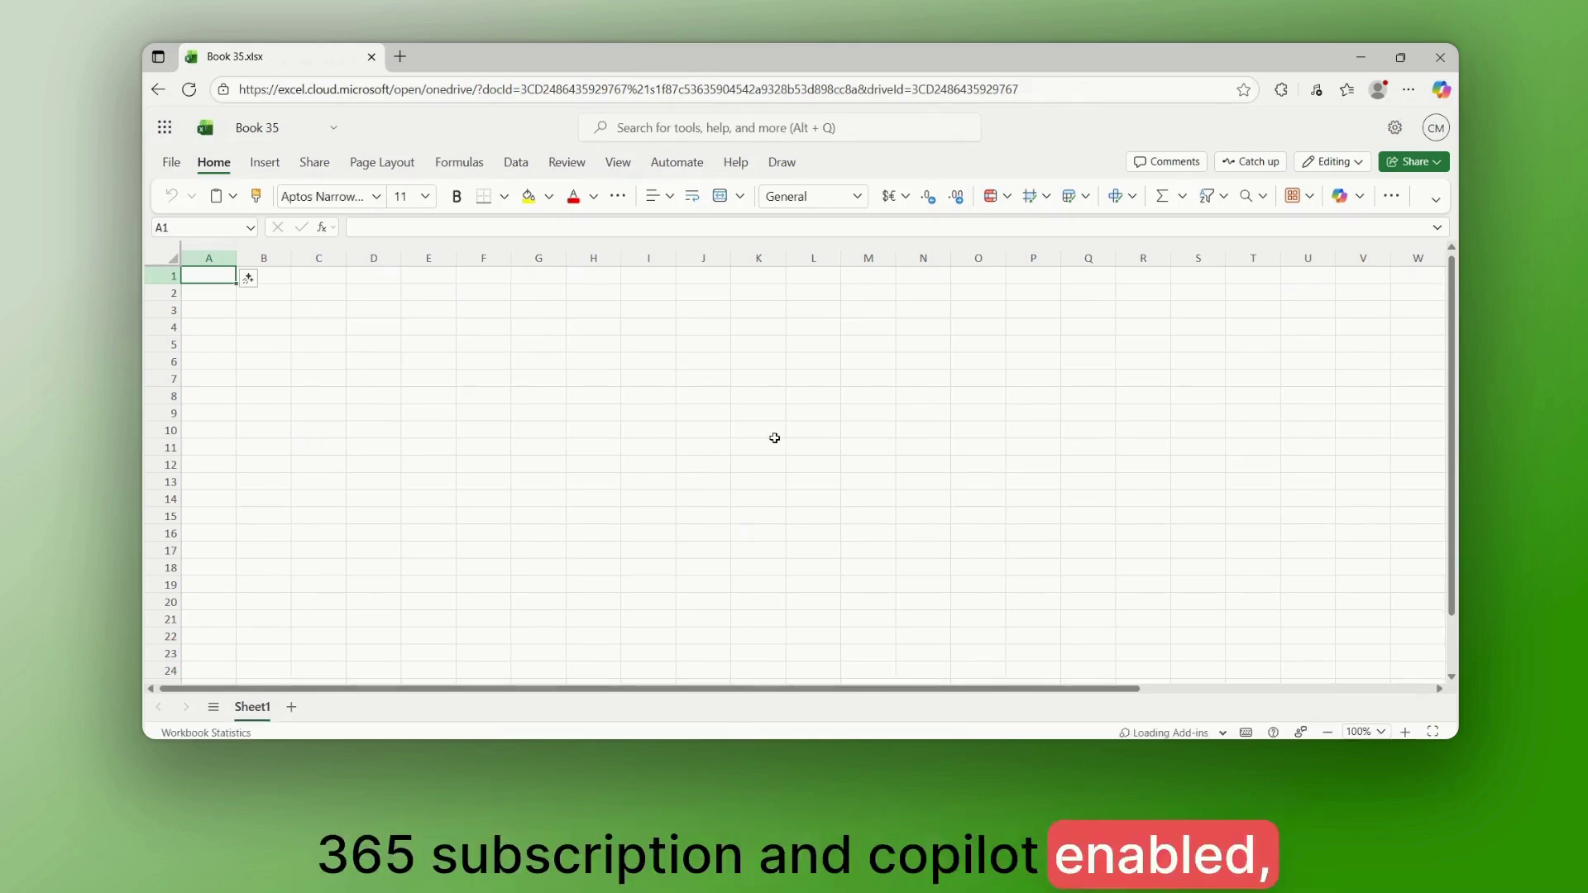
Switch to the Classic multi-row ribbon and accept the Copilot Frontier preview features
click(1436, 200)
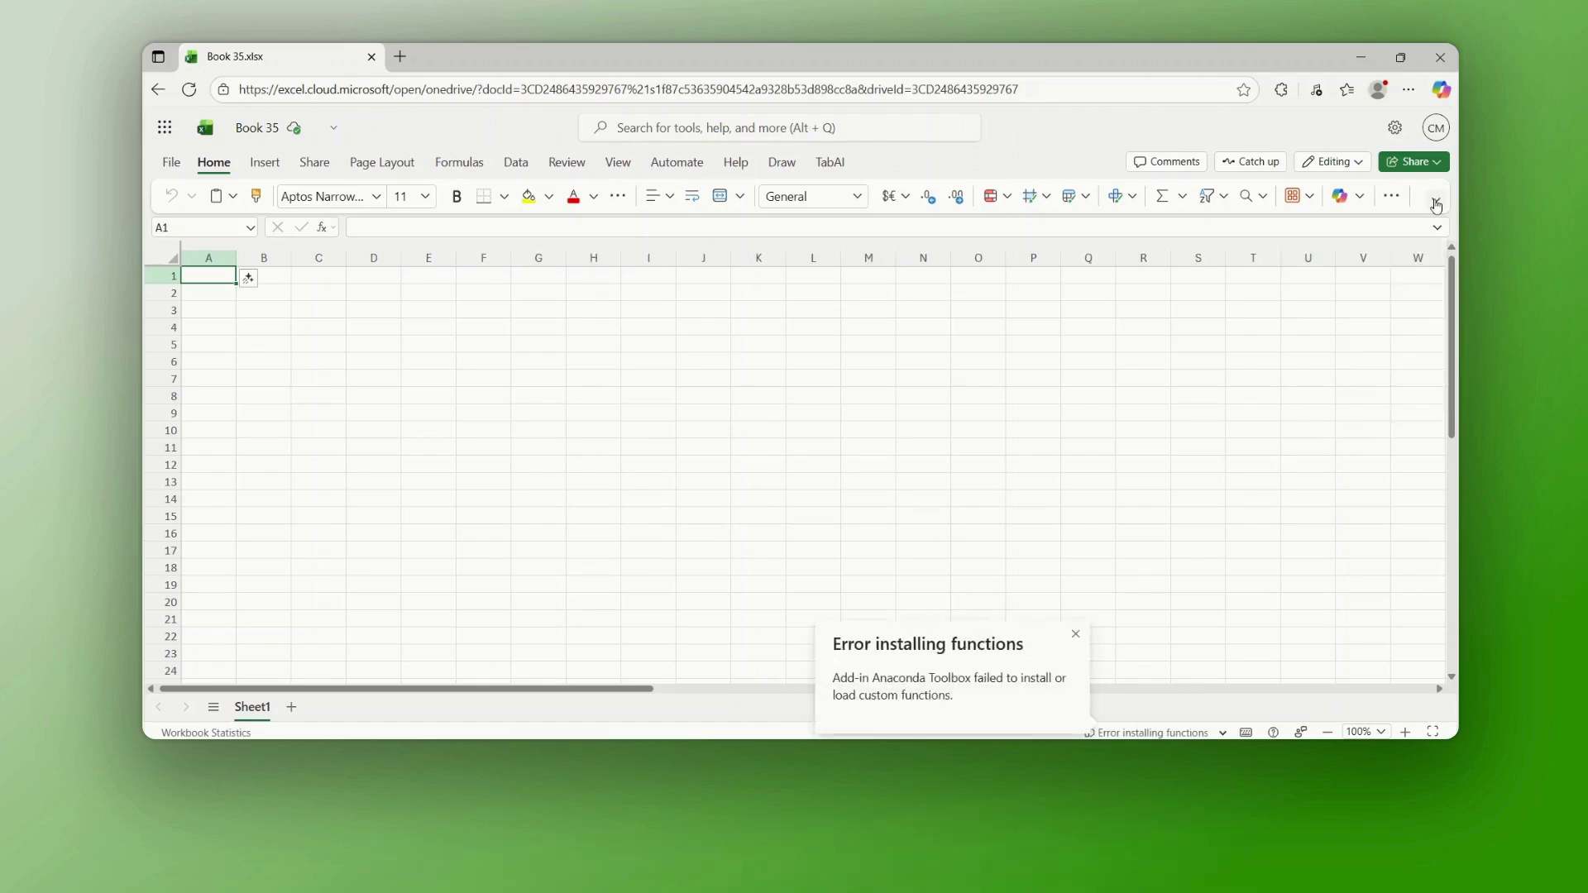
click(1436, 204)
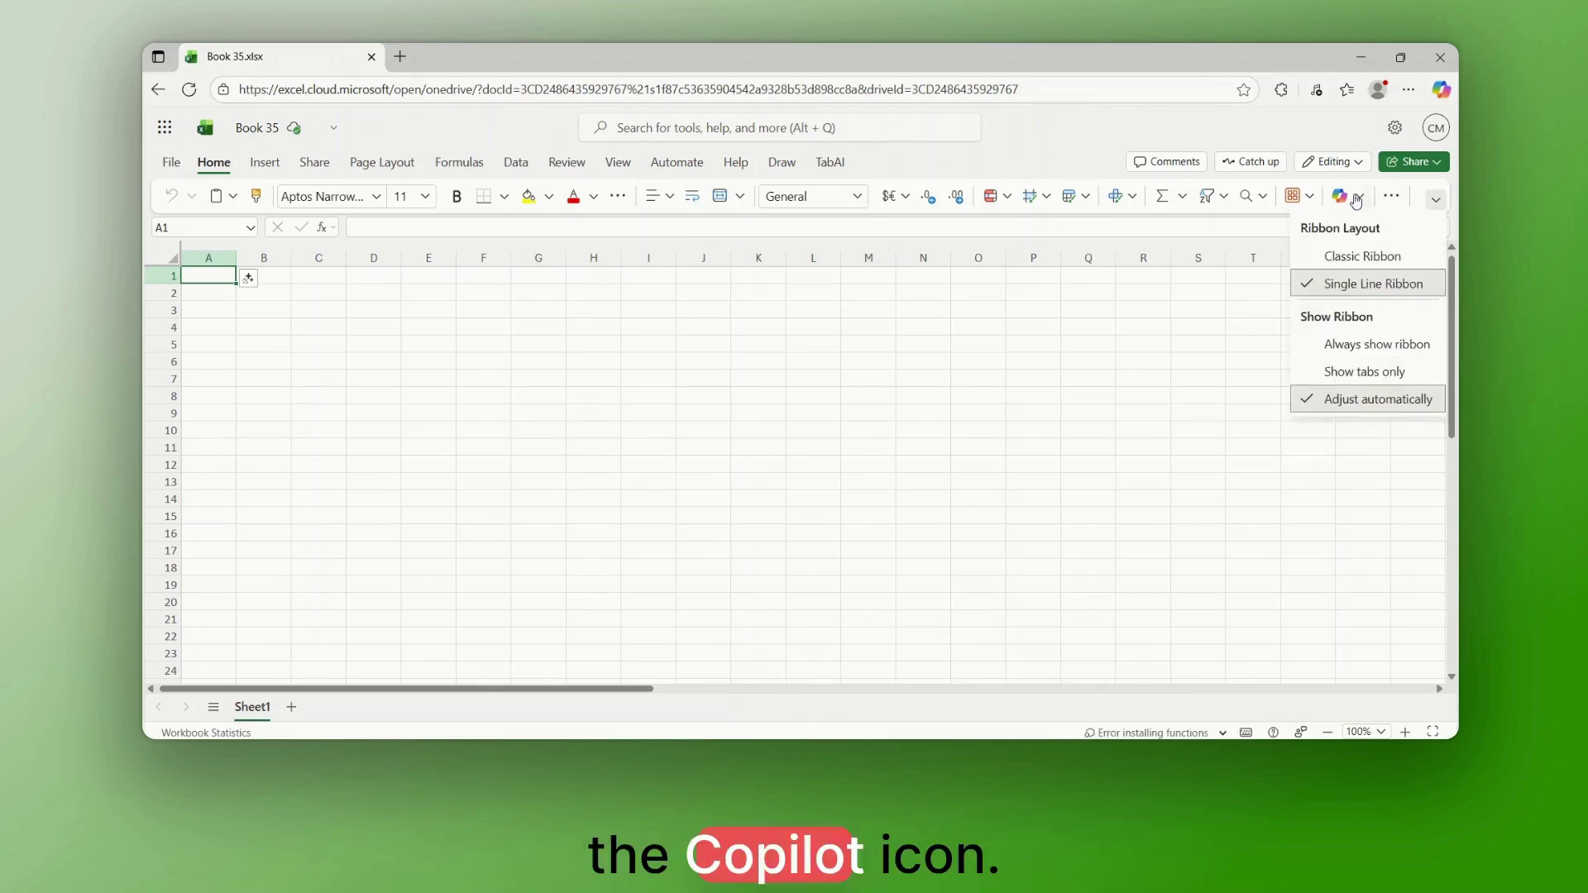
click(1395, 259)
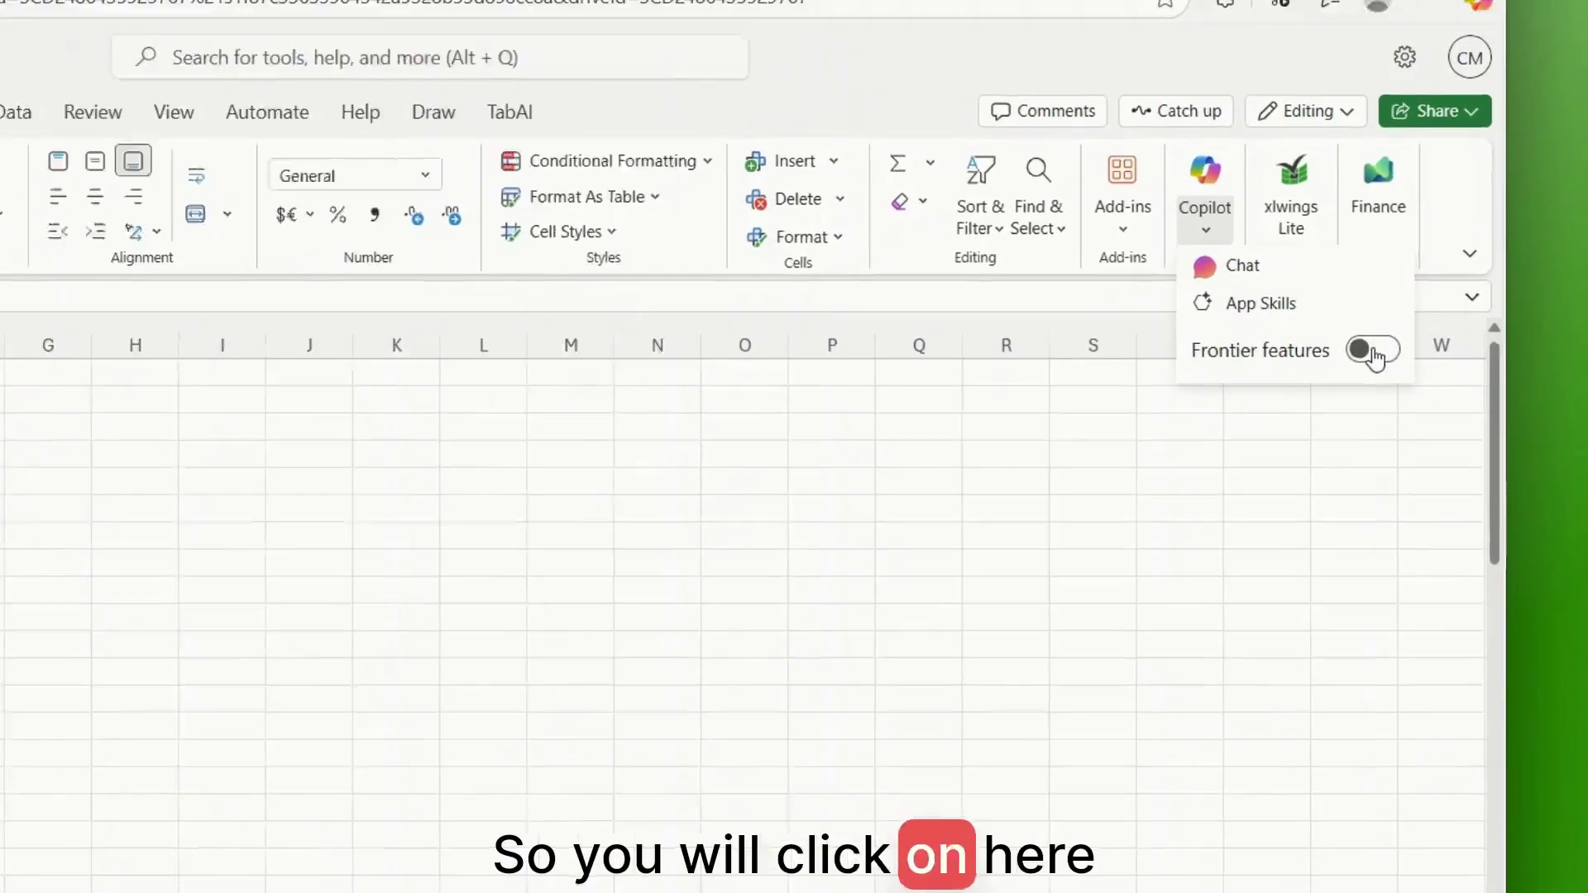
click(1374, 352)
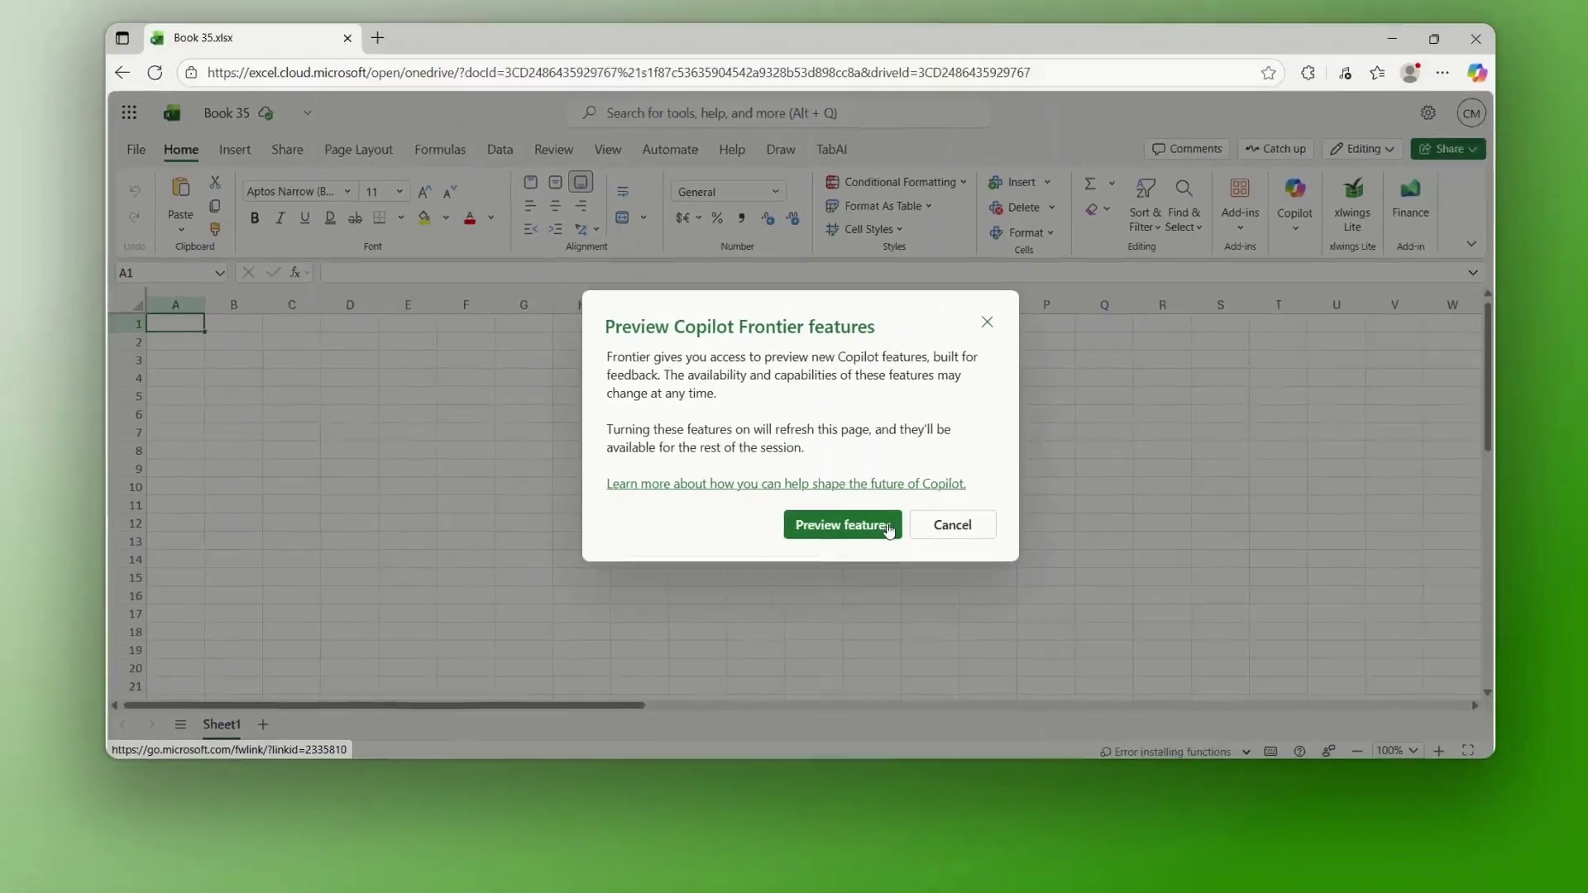
click(875, 527)
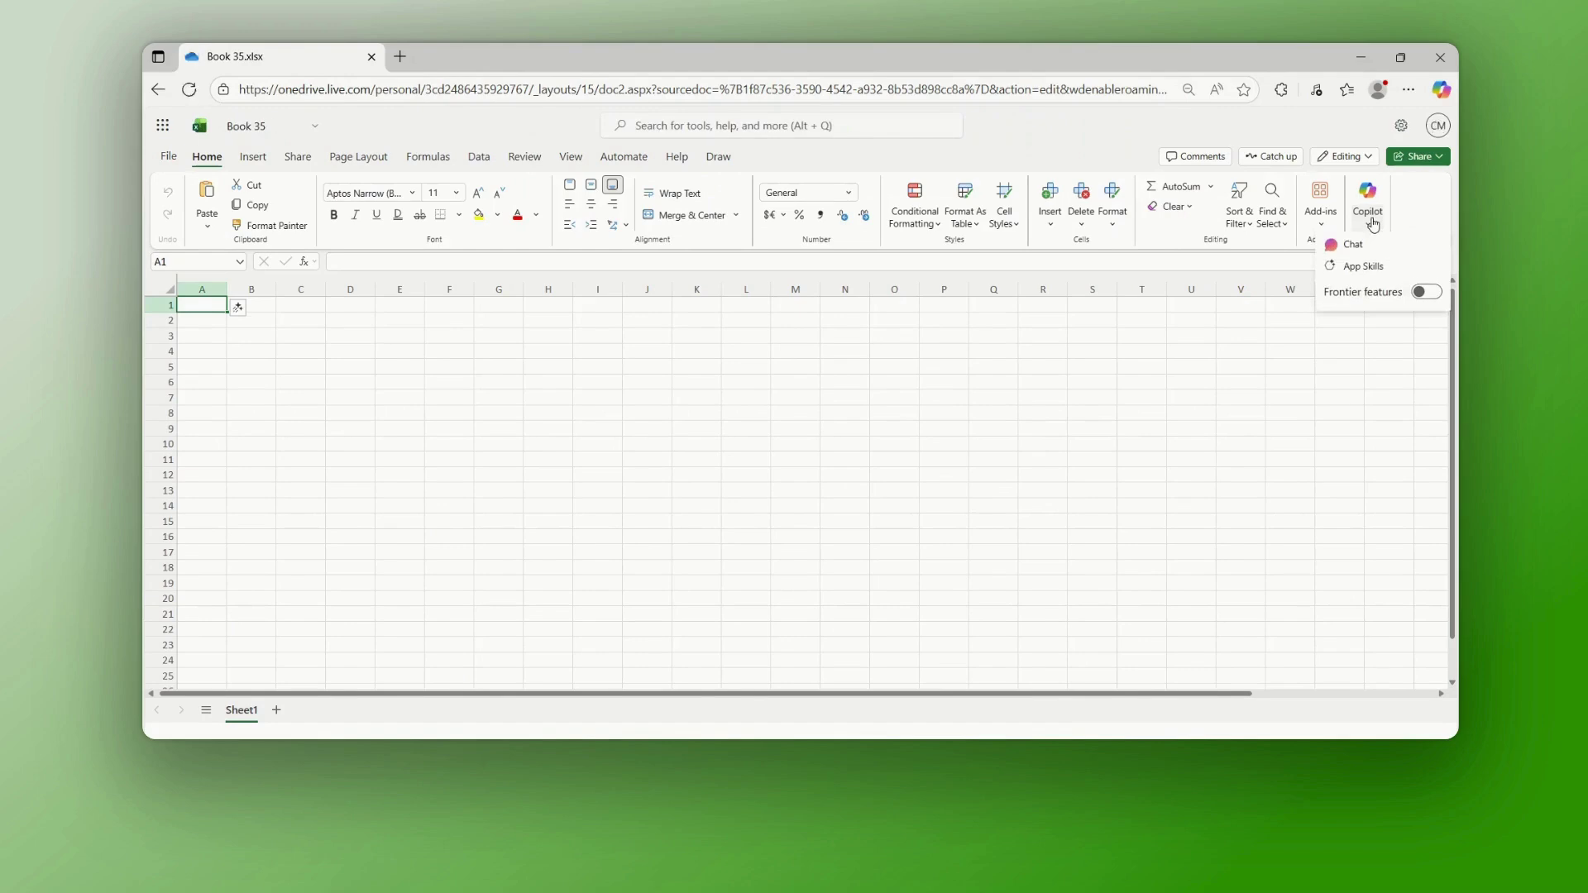
Open the Copilot chat pane and switch it to Agent mode (Frontier)
click(1365, 245)
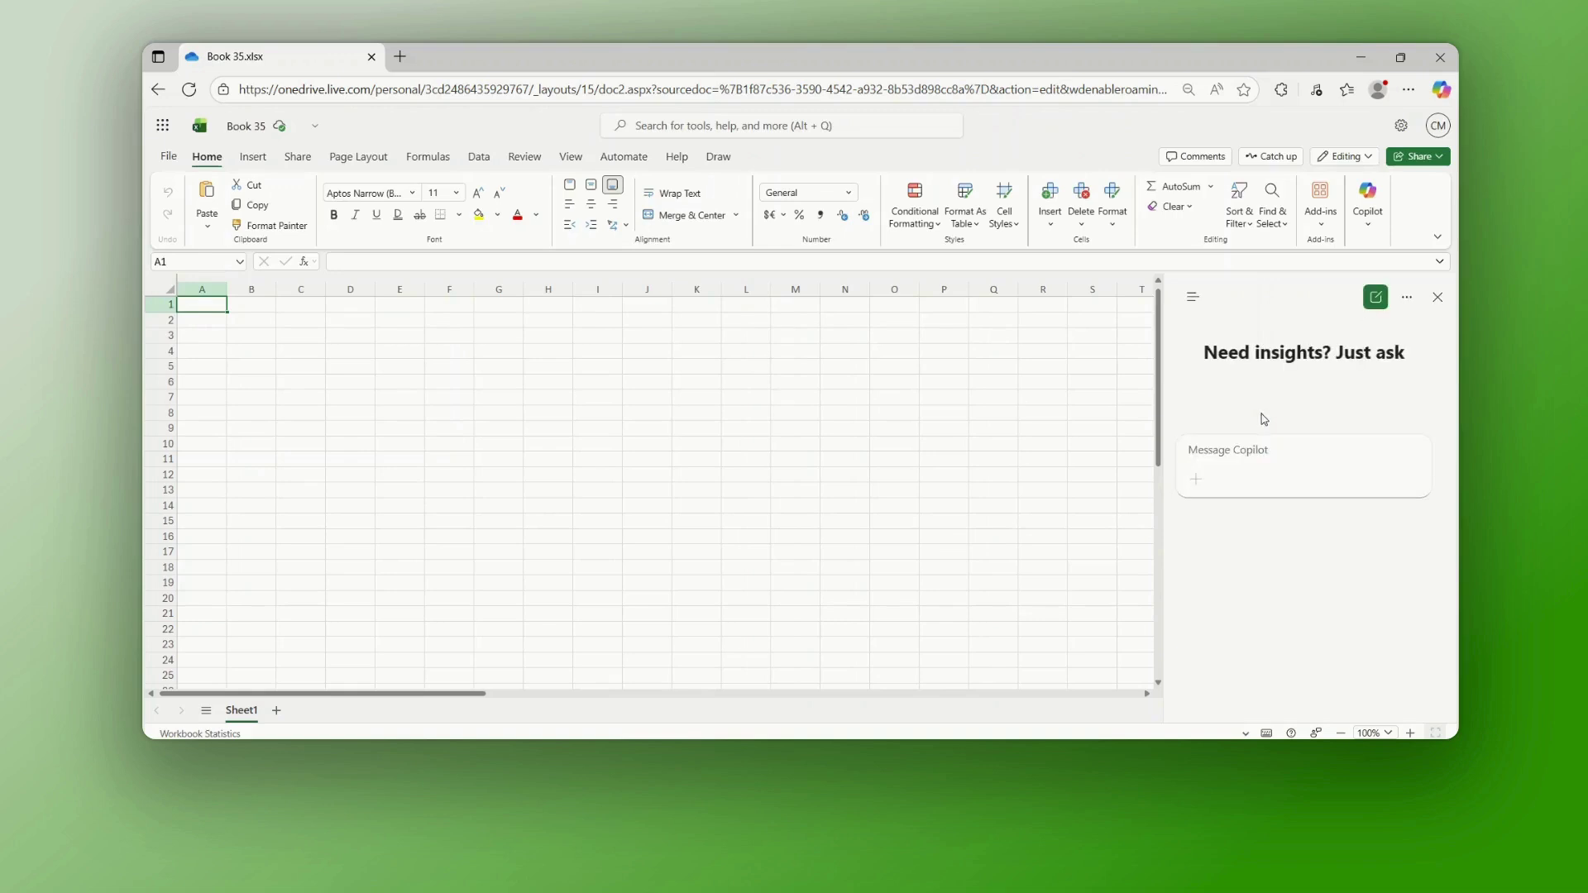
click(1194, 298)
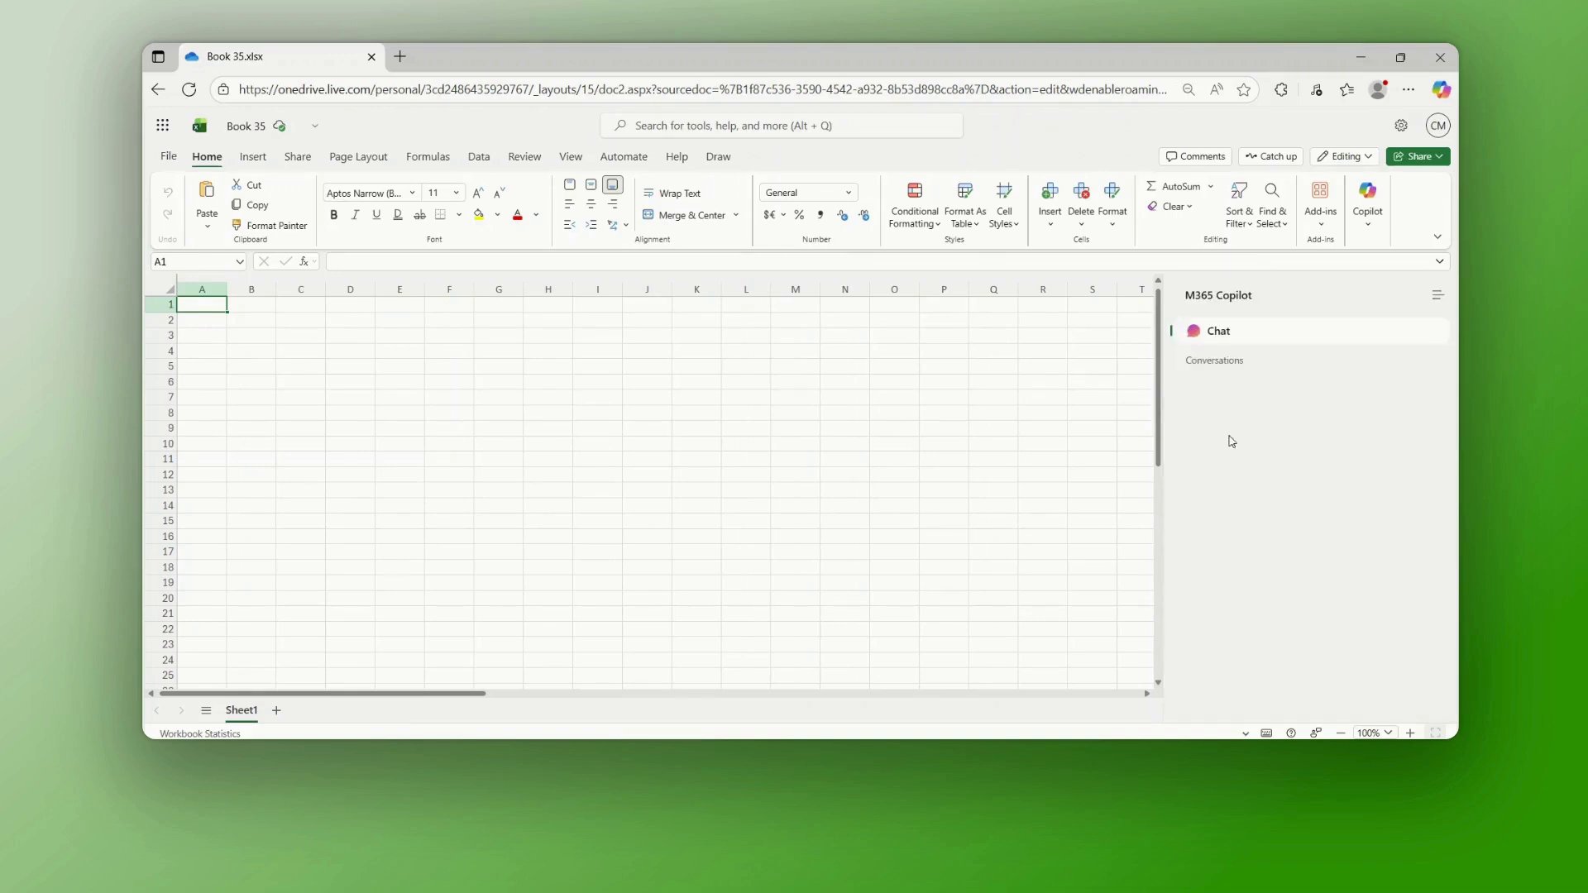
click(1244, 334)
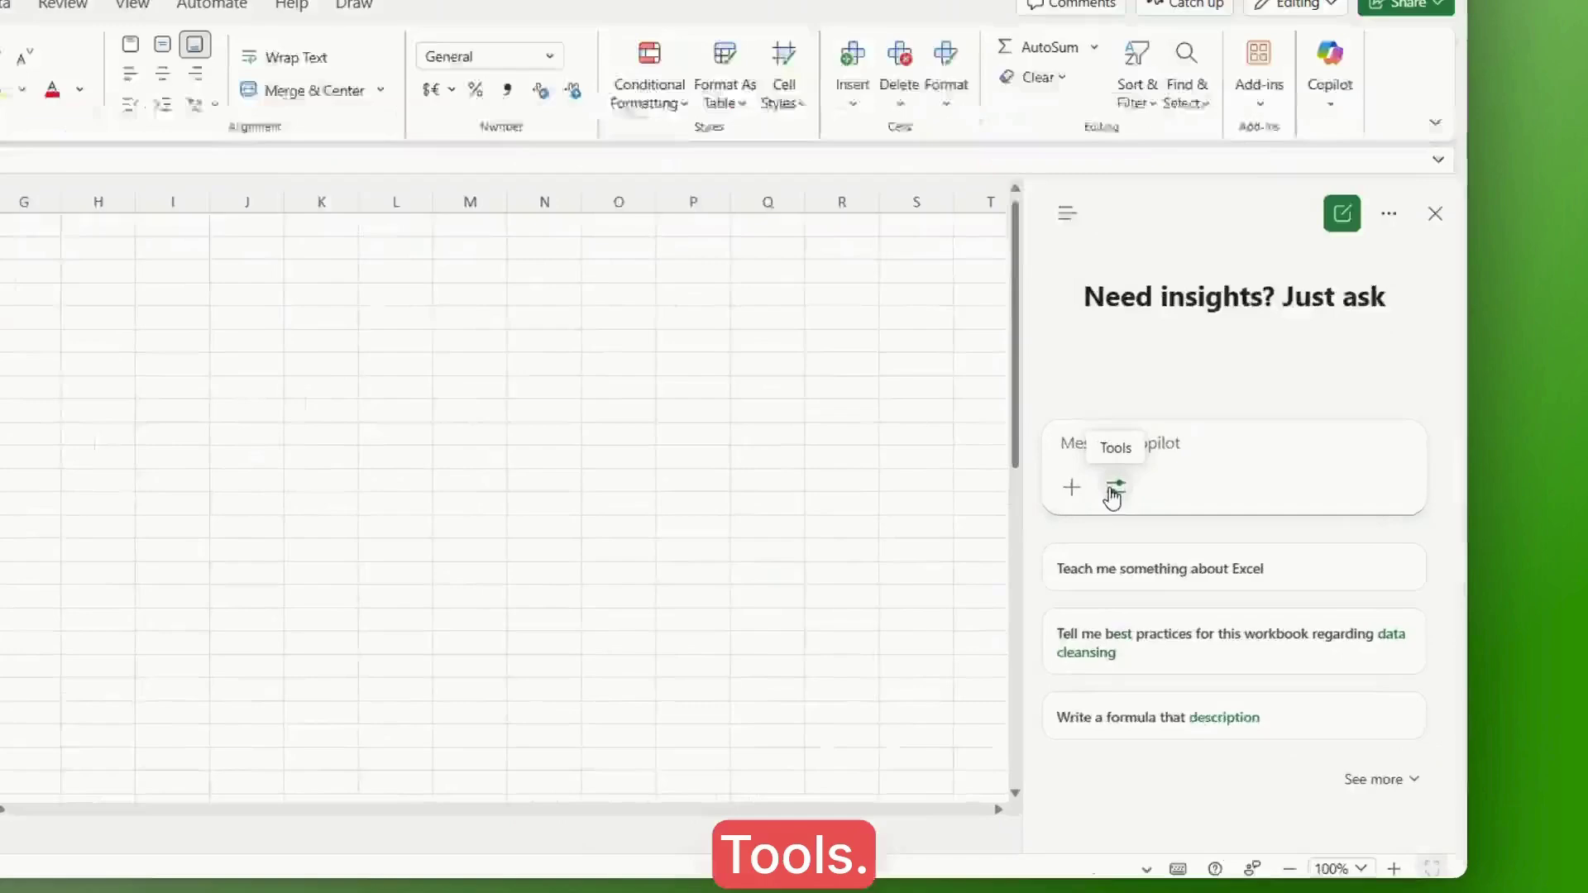
click(1224, 481)
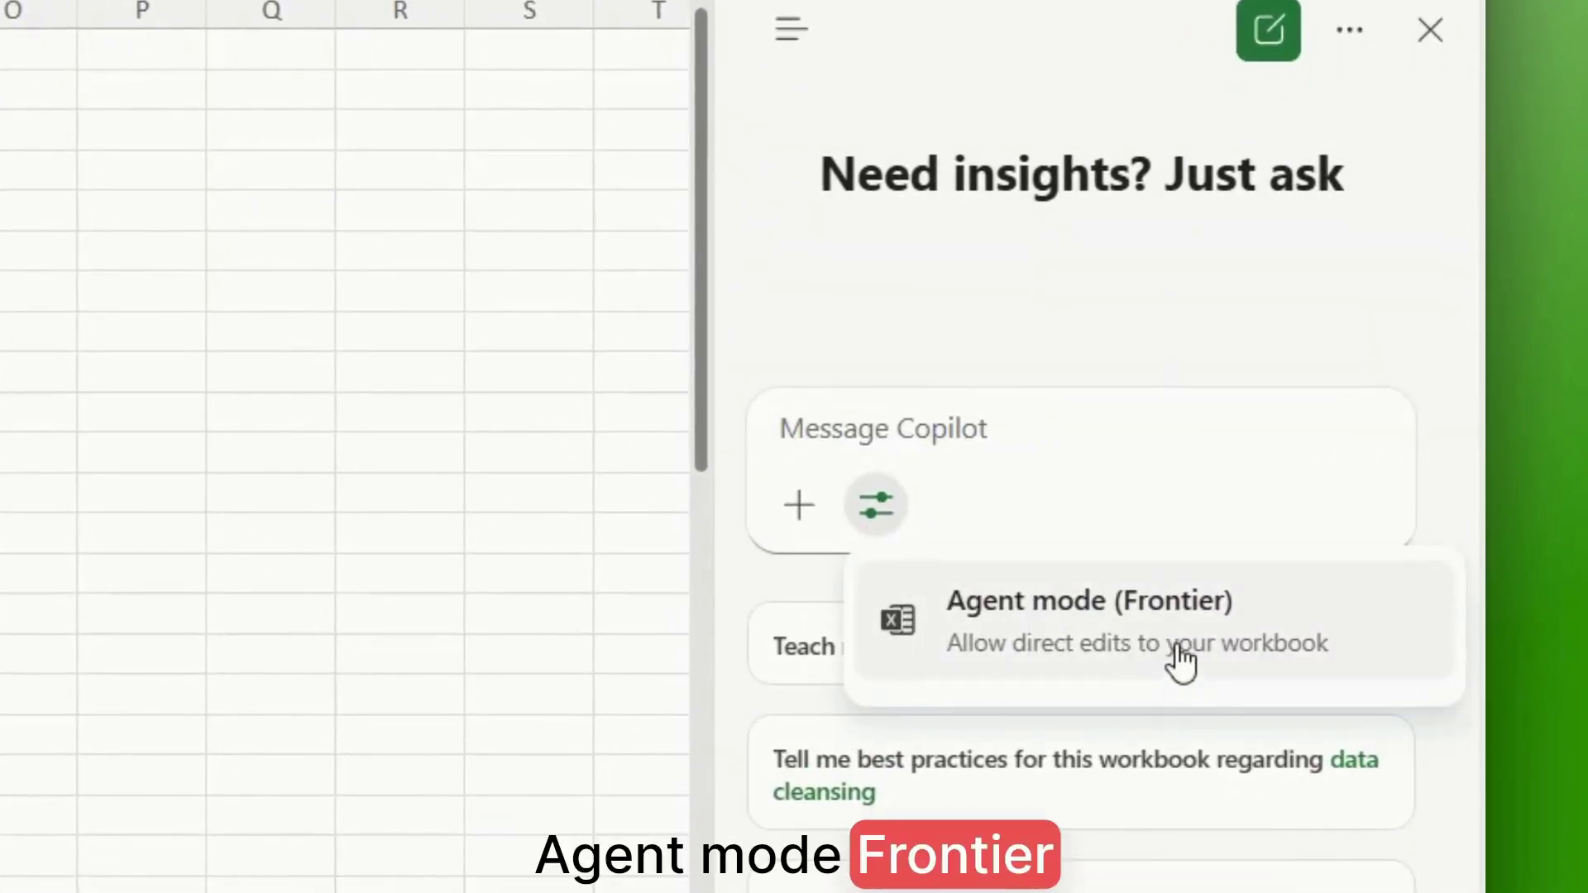
click(1182, 659)
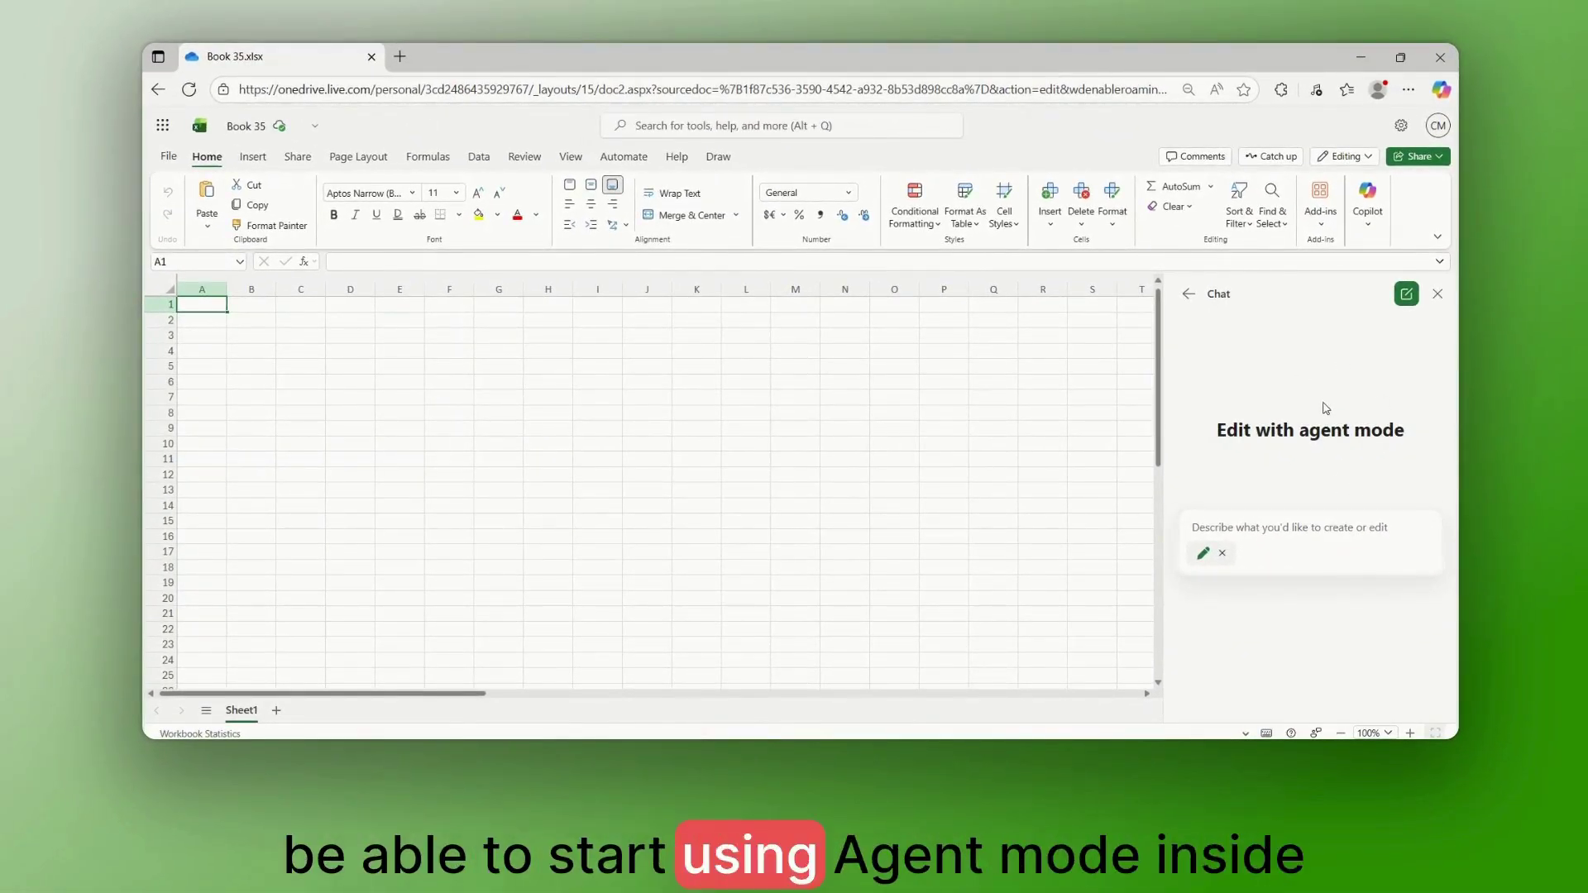
Paste the monthly SaaS dataset (Jan-23 to Dec-24, Month through Headcount) into Sheet1 at A1
click(1338, 528)
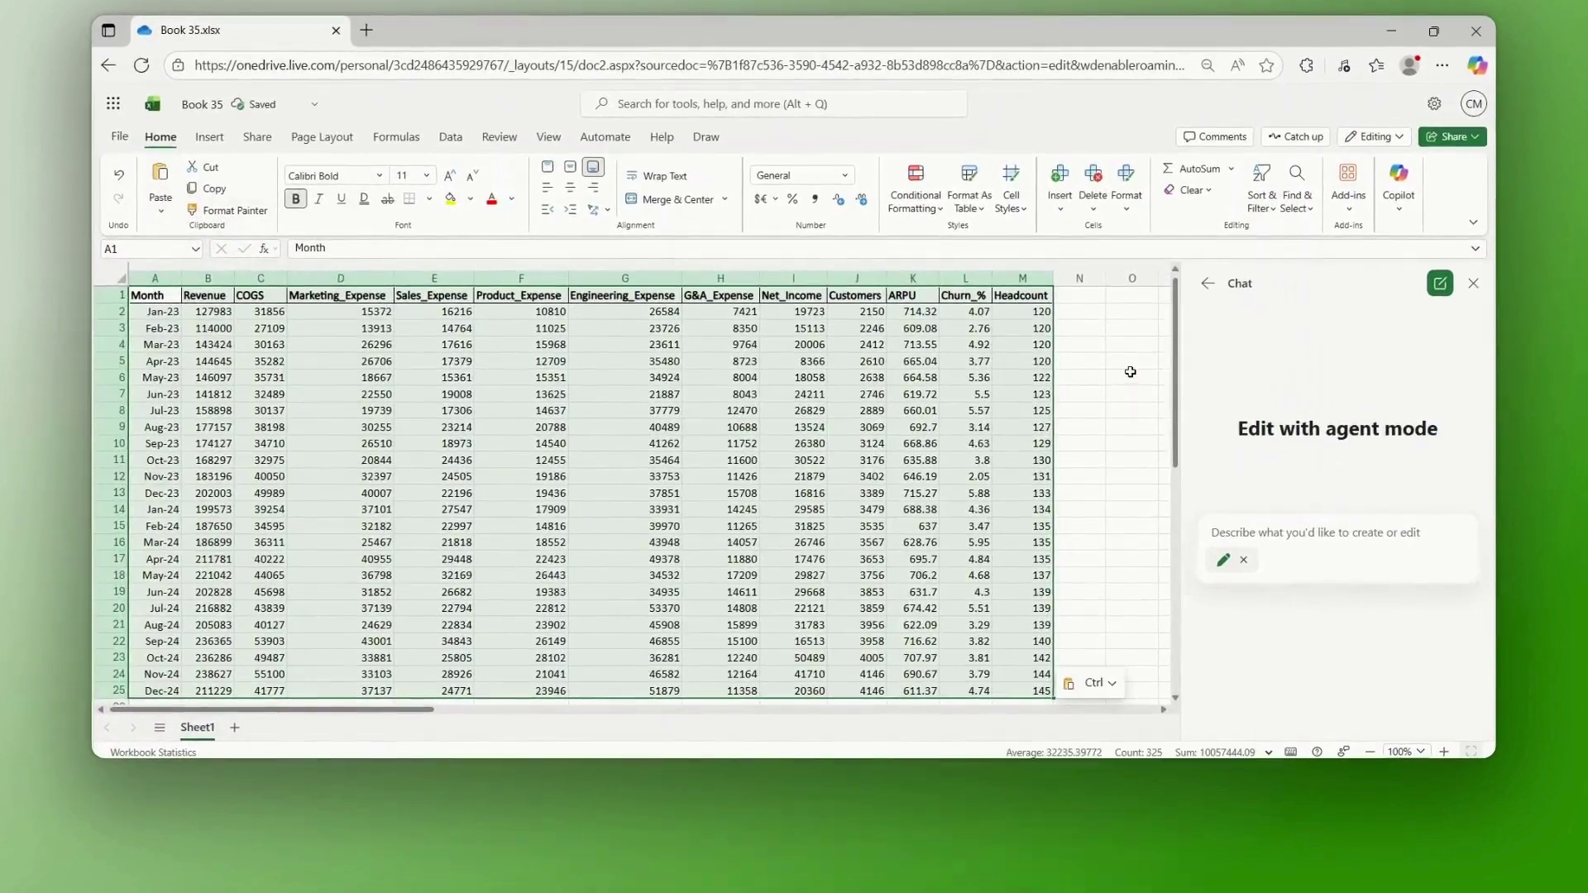
Ask the agent for a dashboard with KPI cards and monthly revenue, COGS and Headcount charts
click(1130, 373)
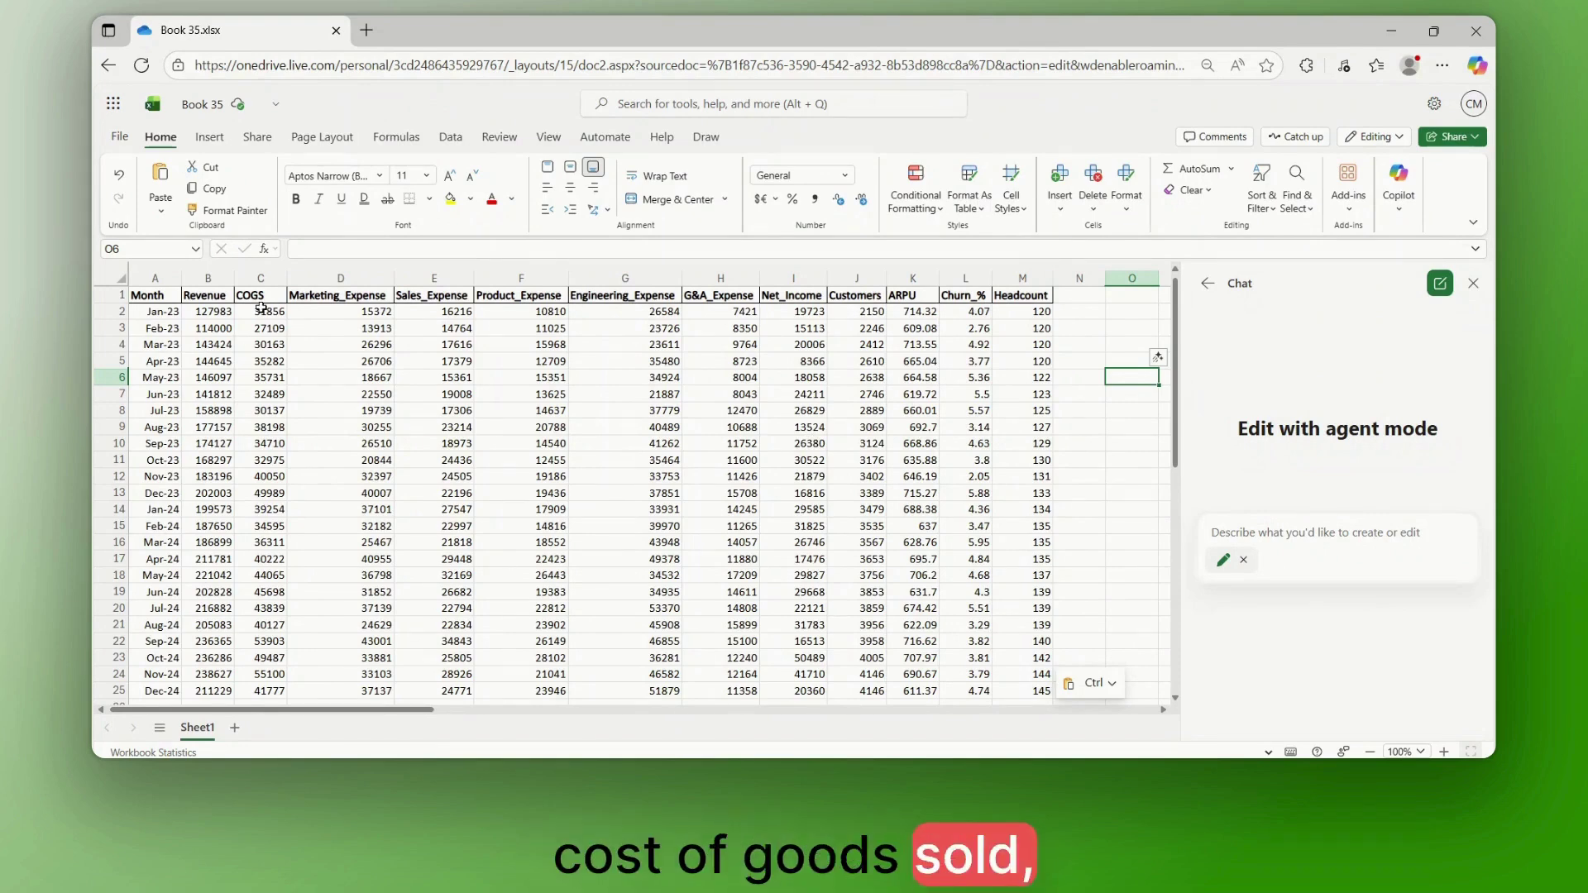
click(1326, 529)
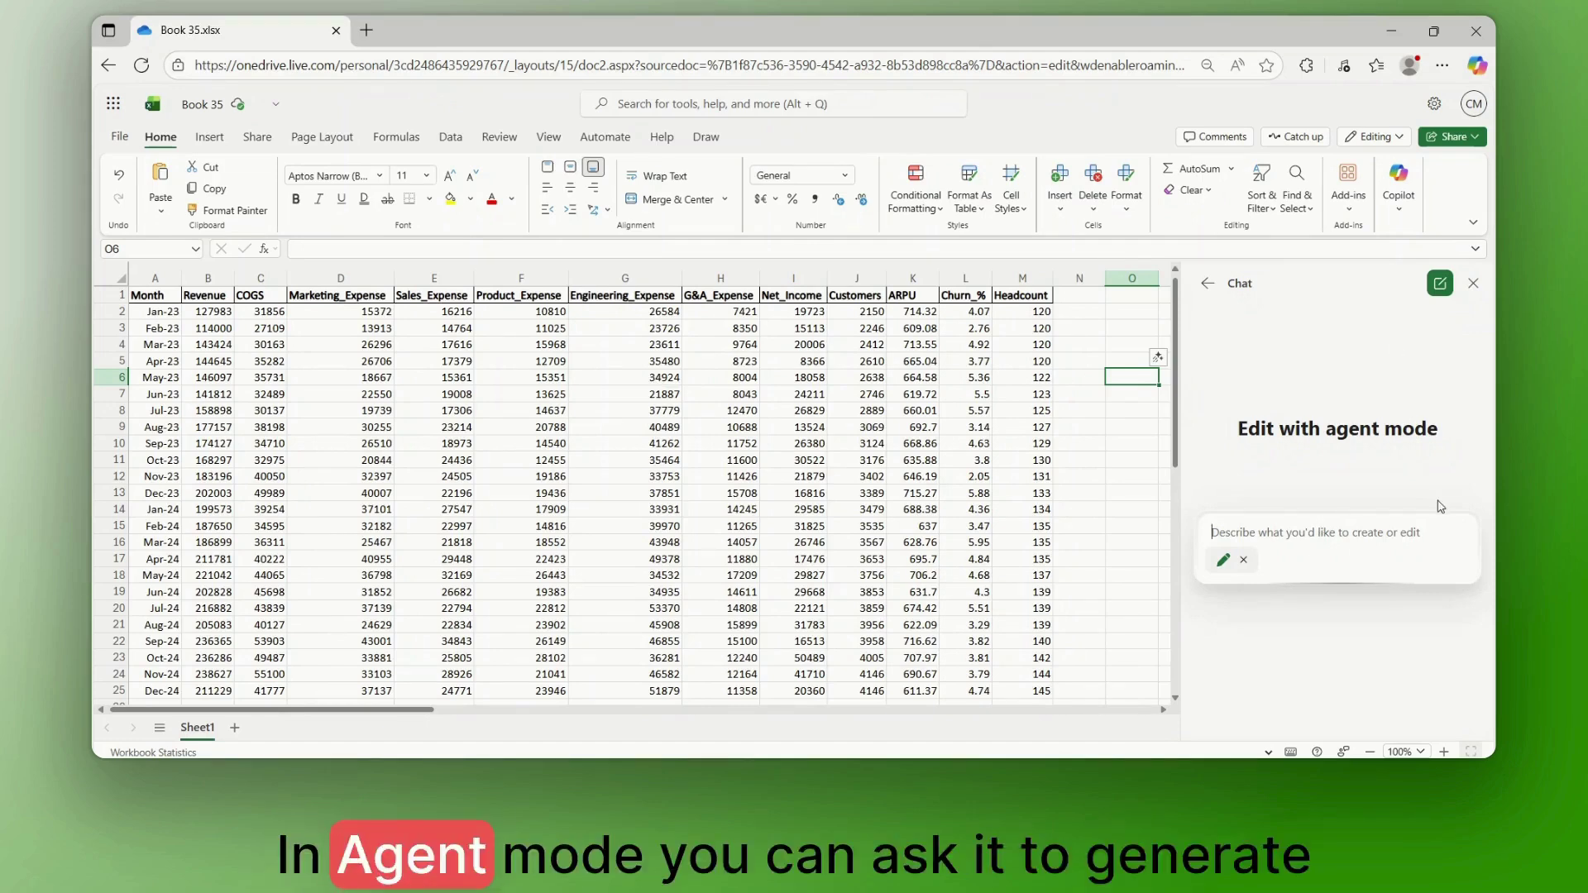
text(Generat)
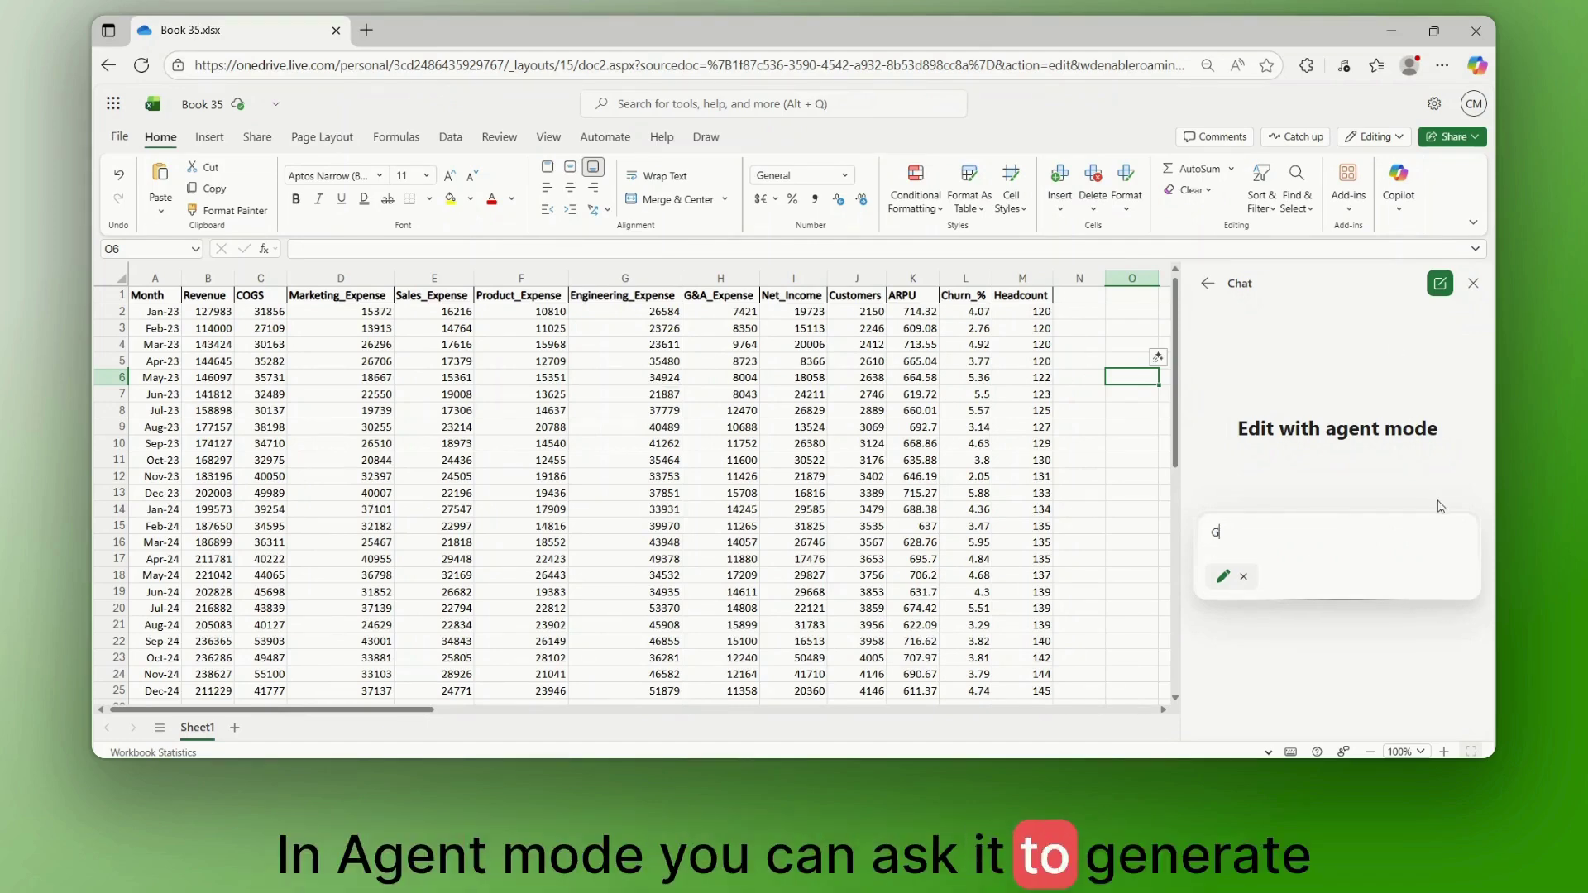
text(e a dashboard t)
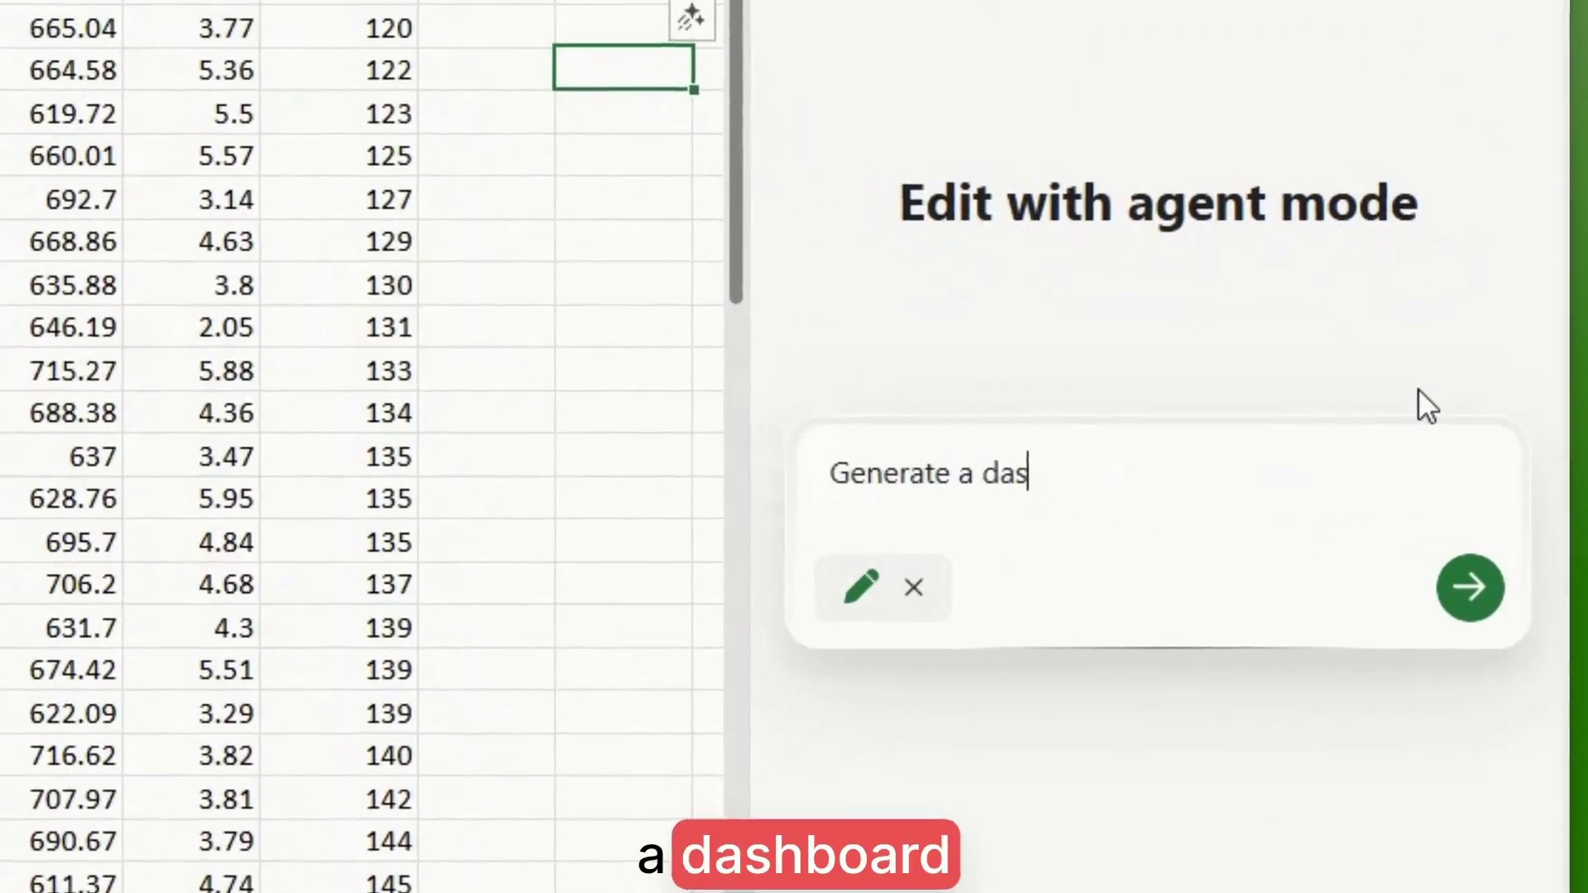
text(o anaz)
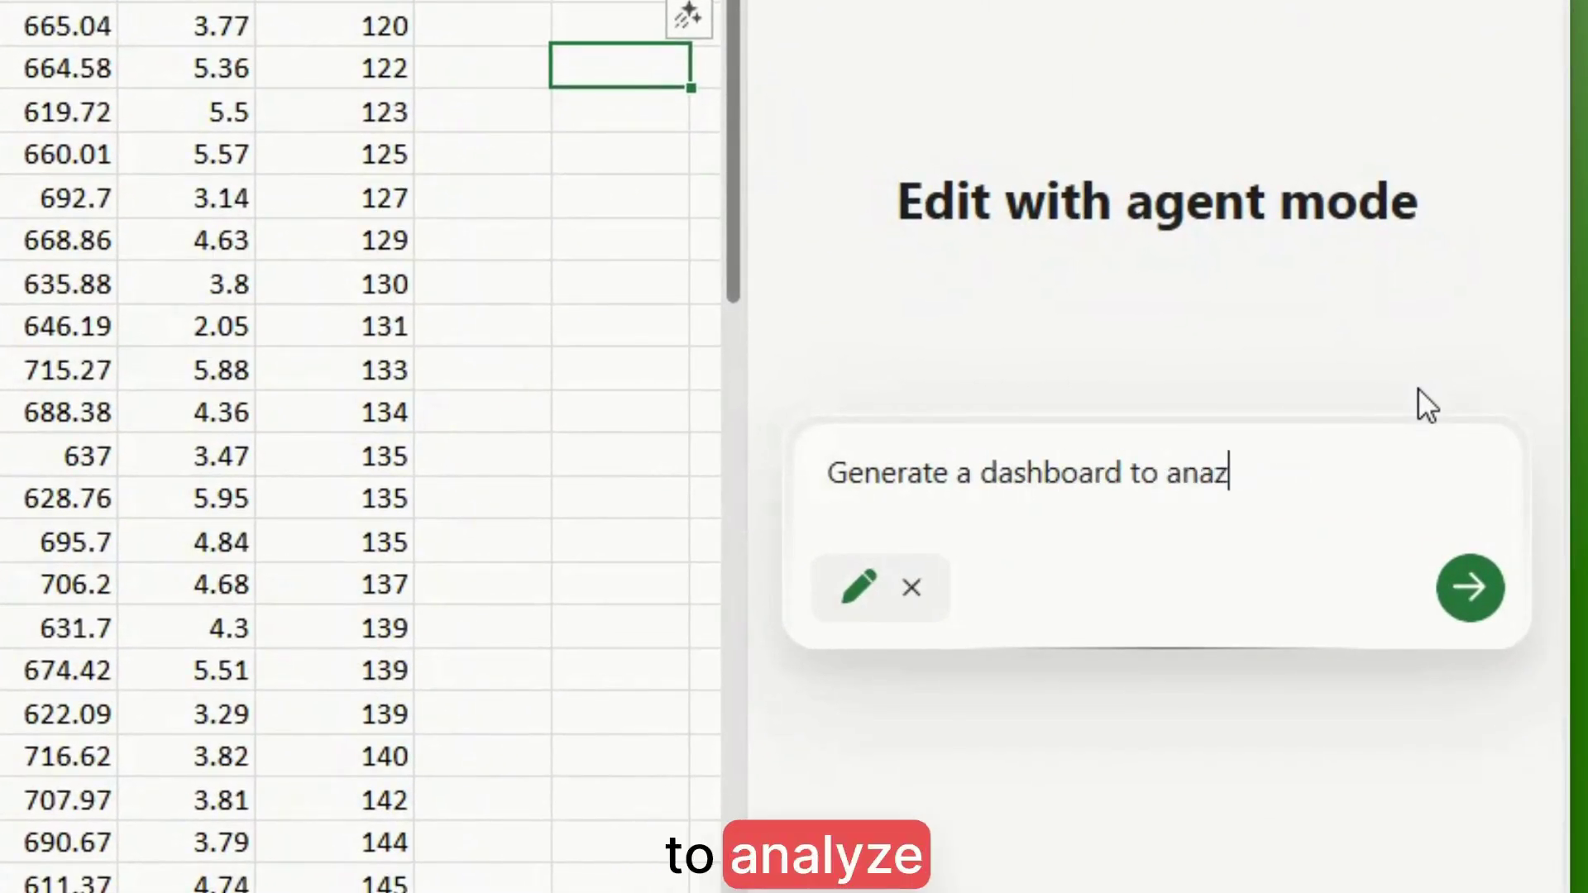
key(BackSpace)
text(lyze t)
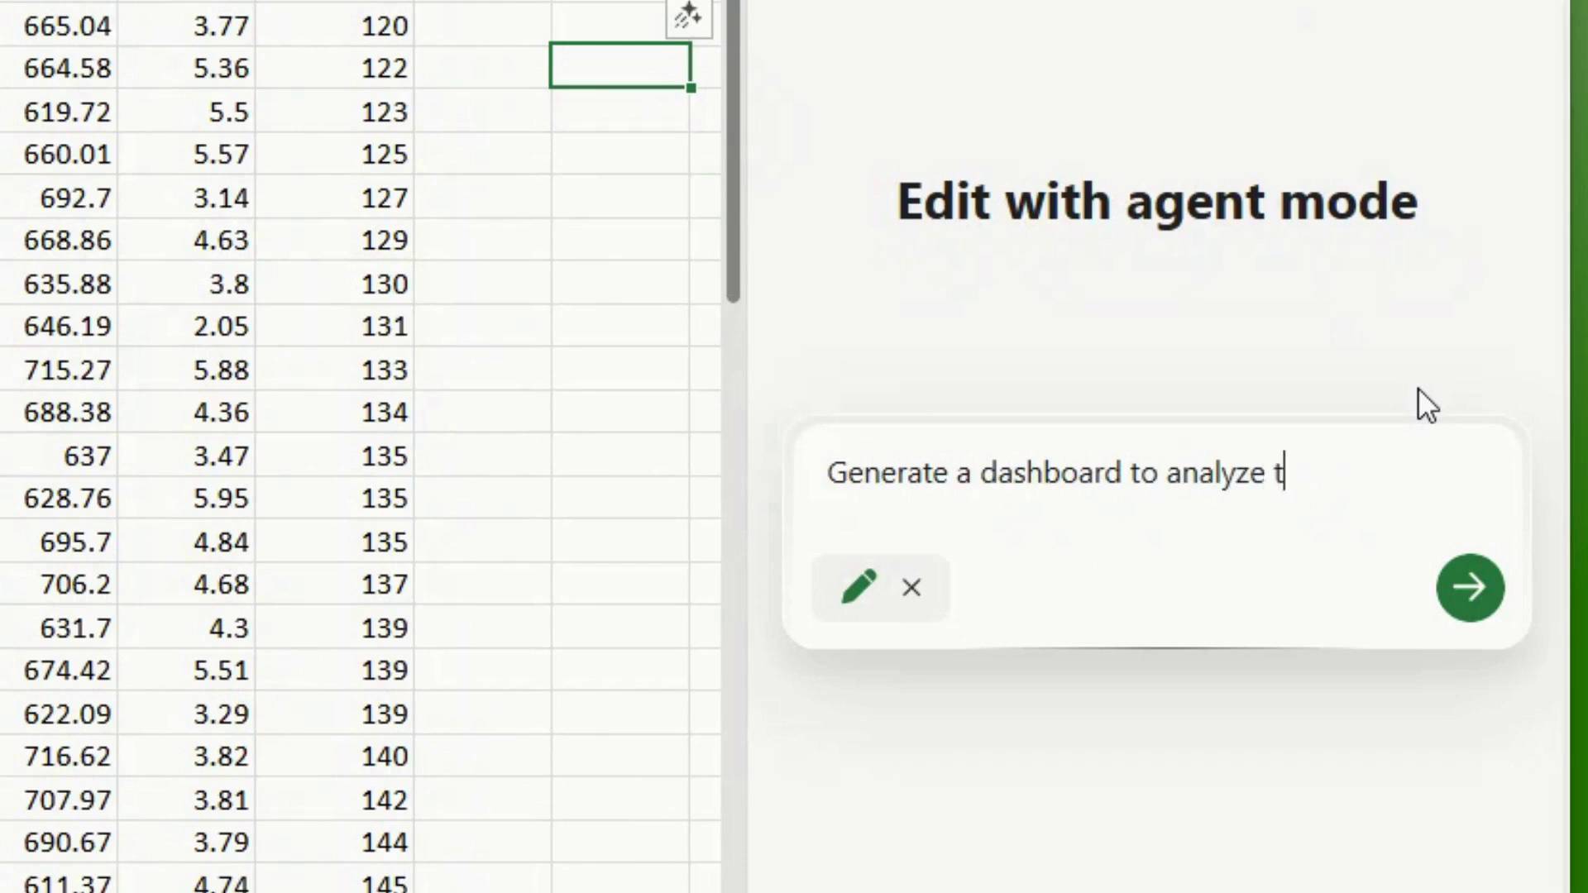
text(his dataset )
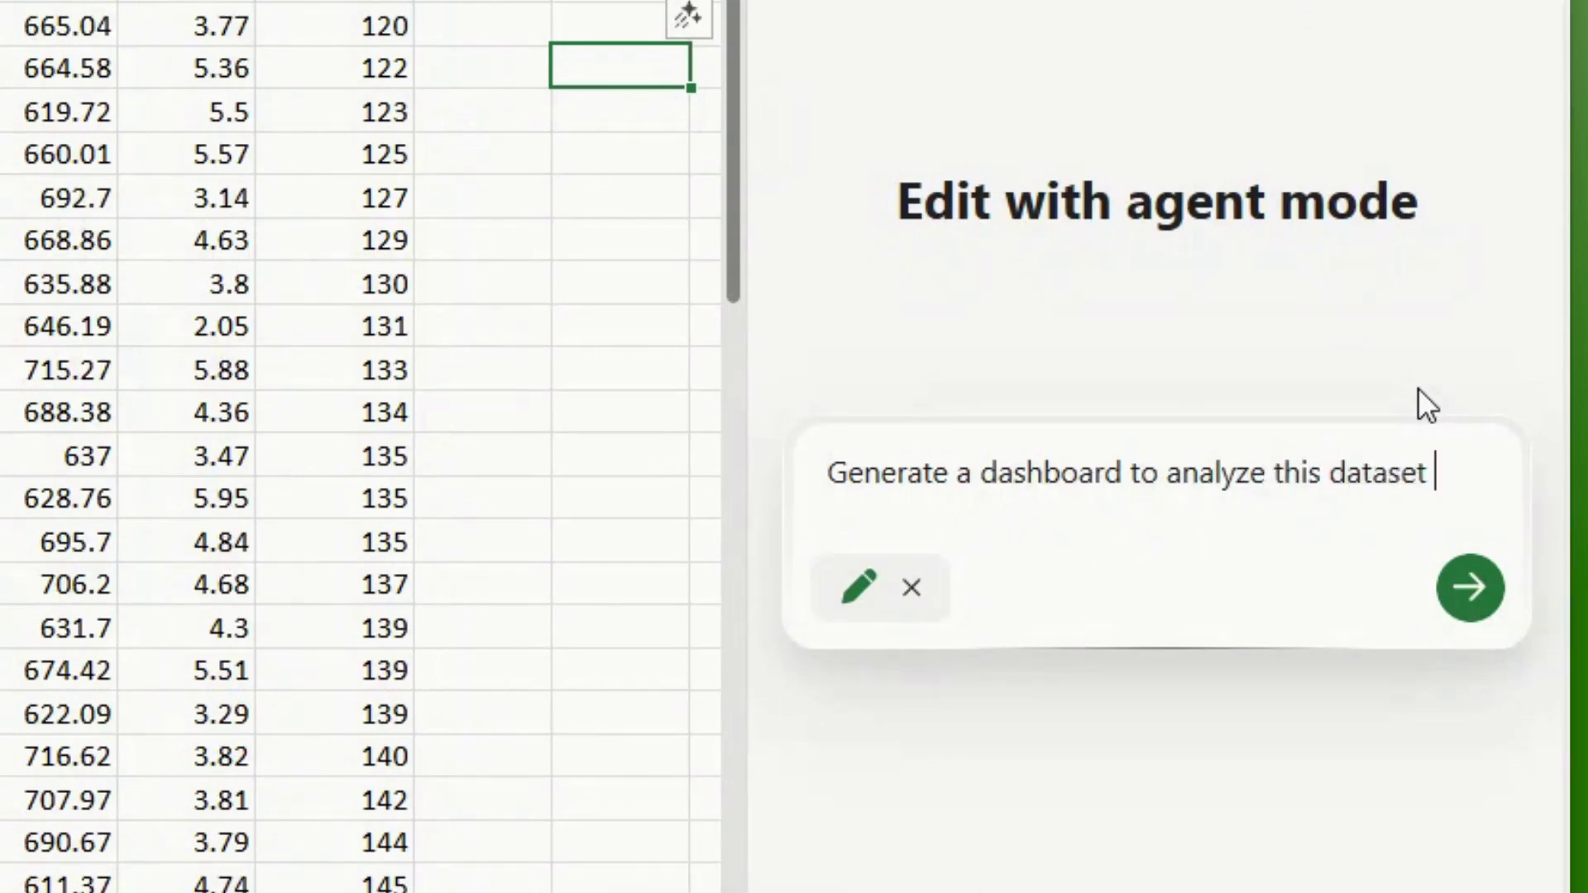
text(with KPI c)
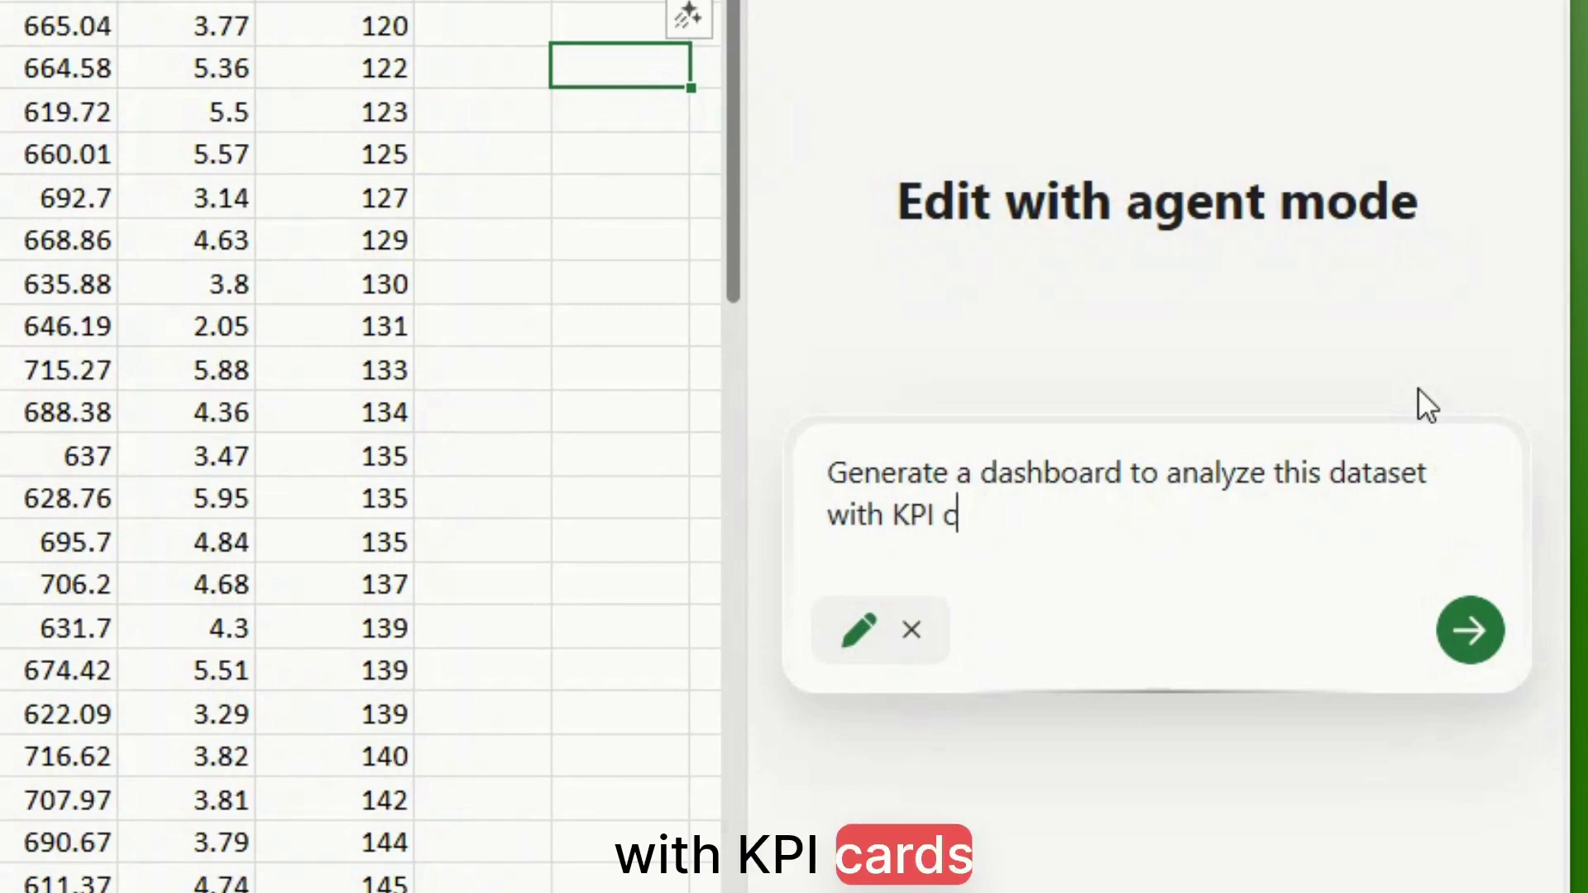
text(ards at the top a)
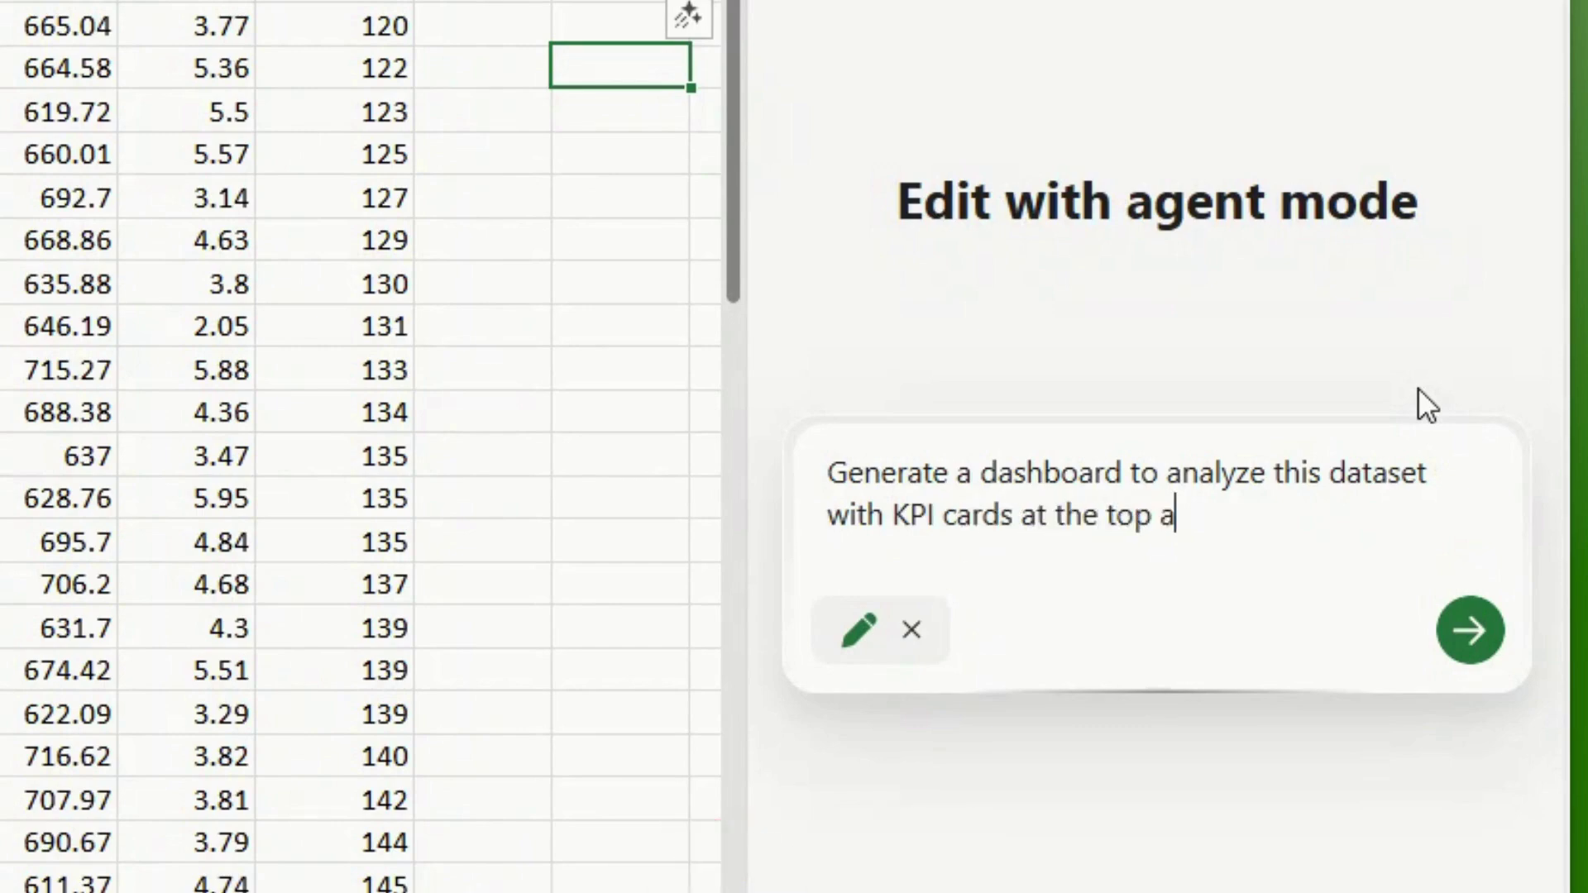
text(nd then charts t)
text(o be)
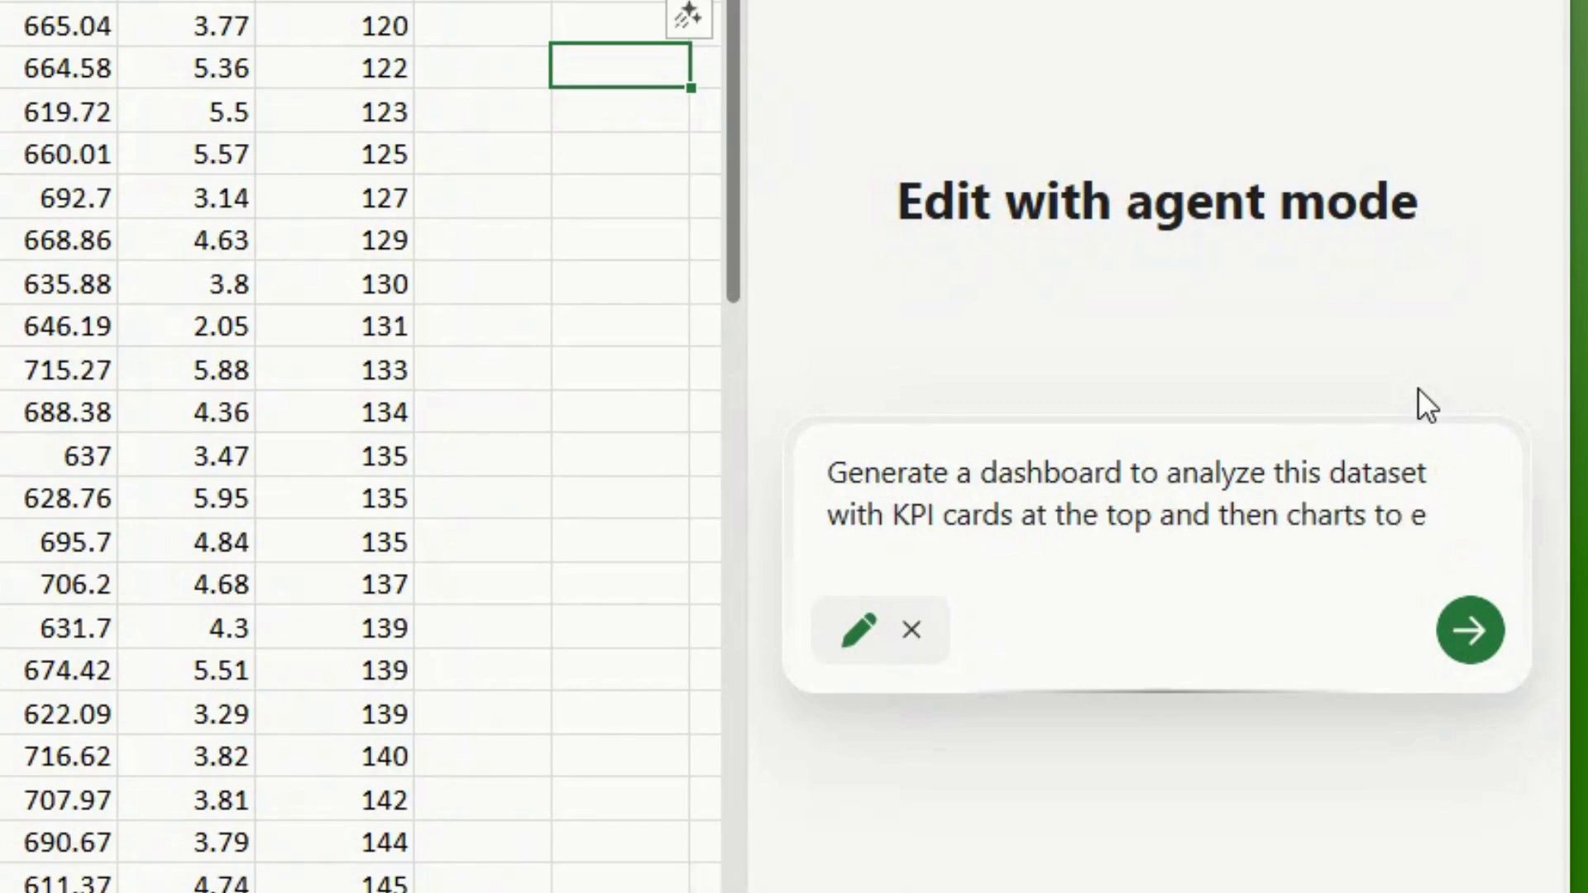
key(BackSpace)
text(be able to under)
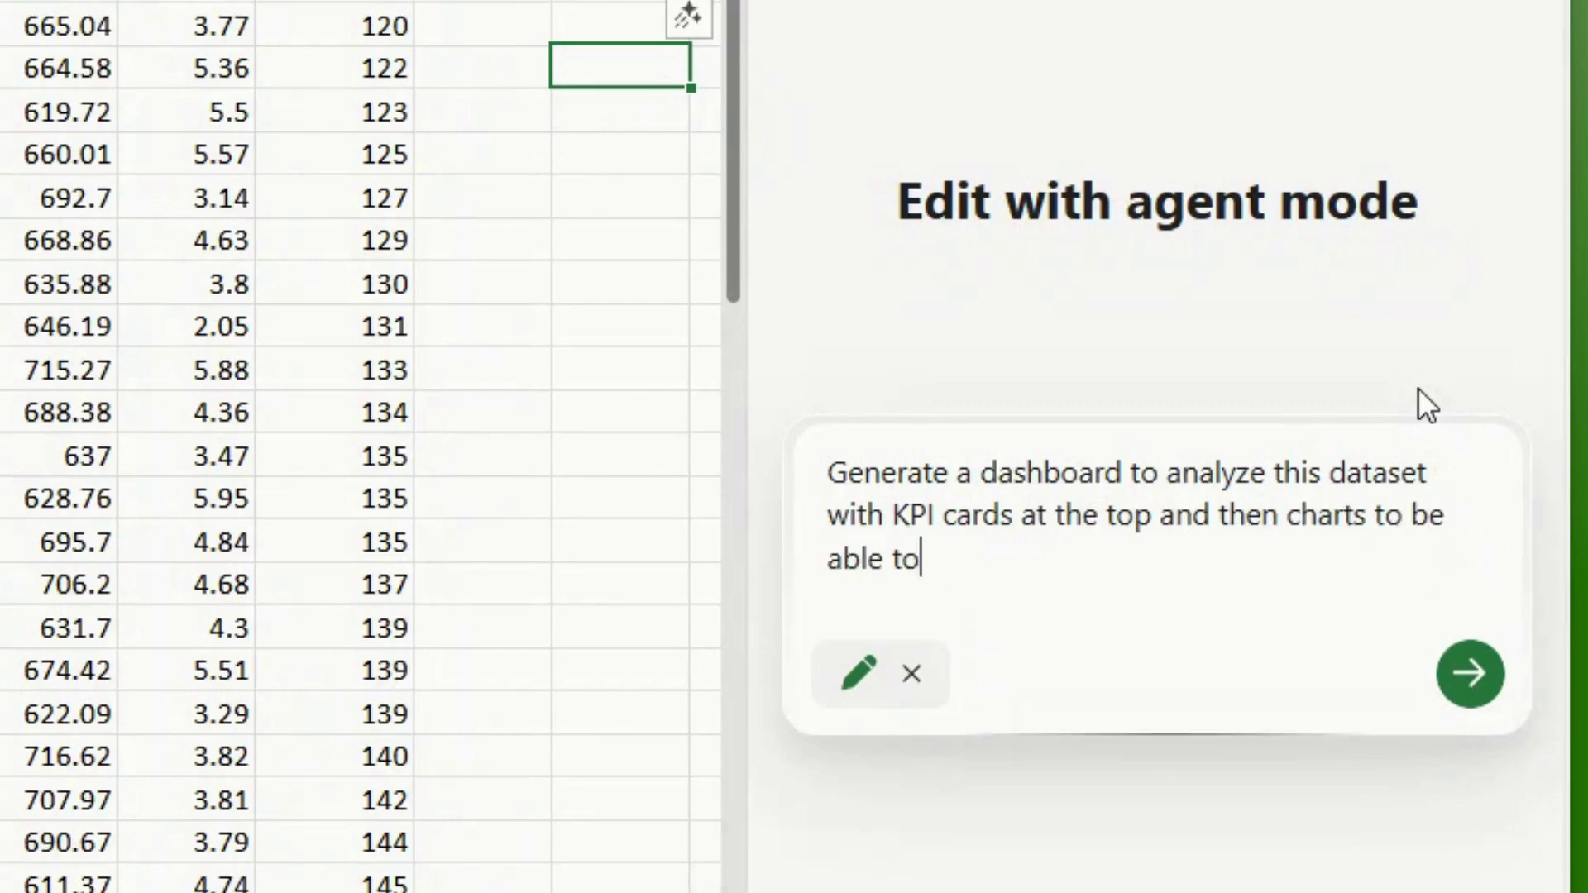
text(stand reven)
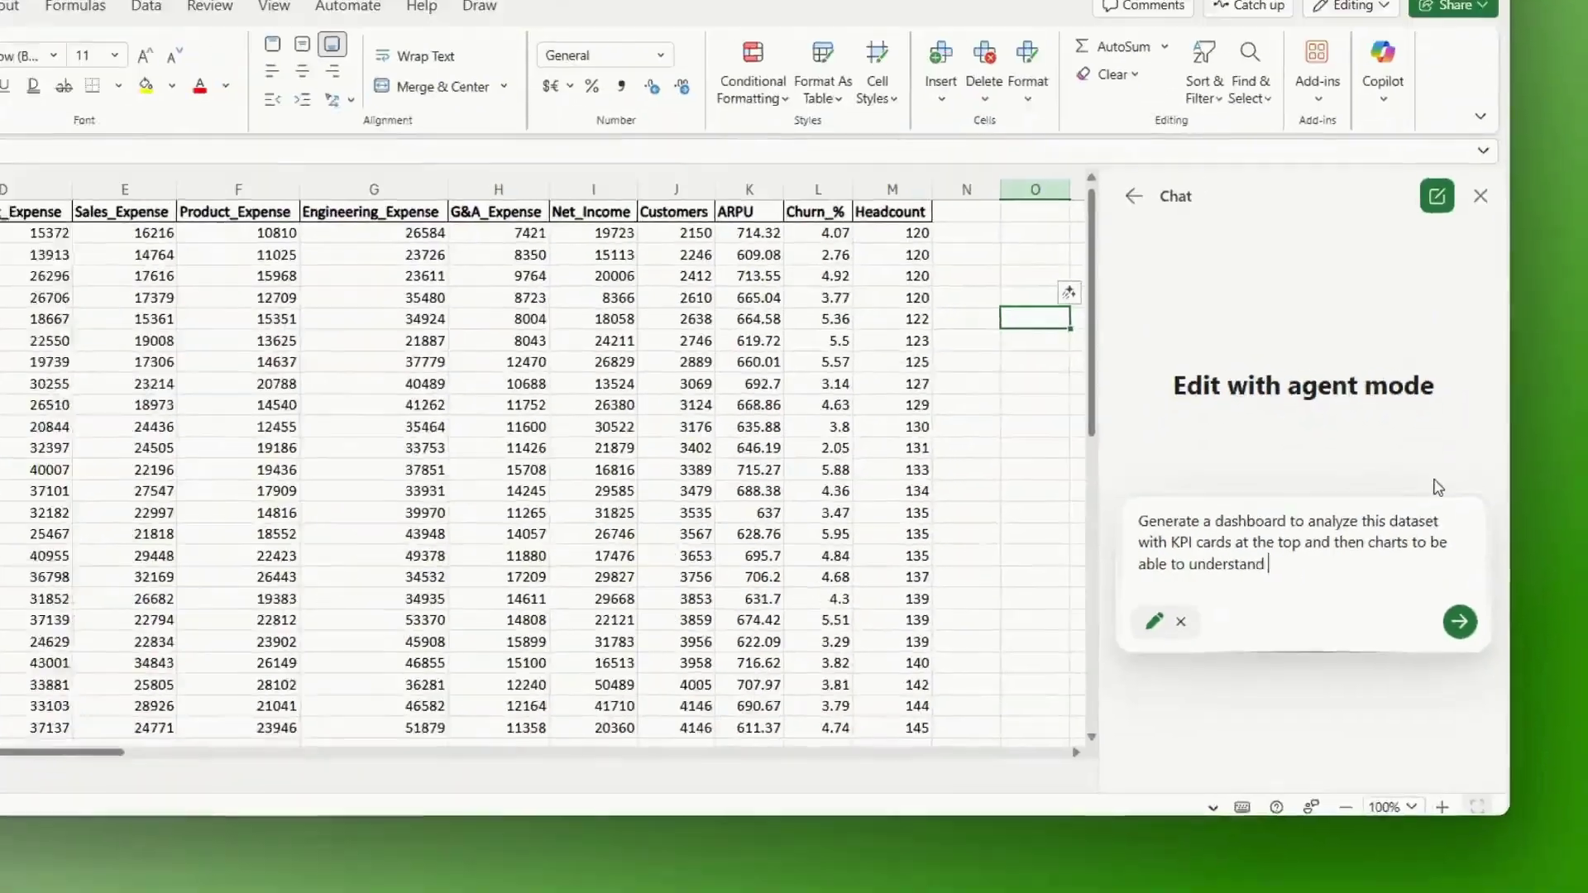
text(ue, COGS and)
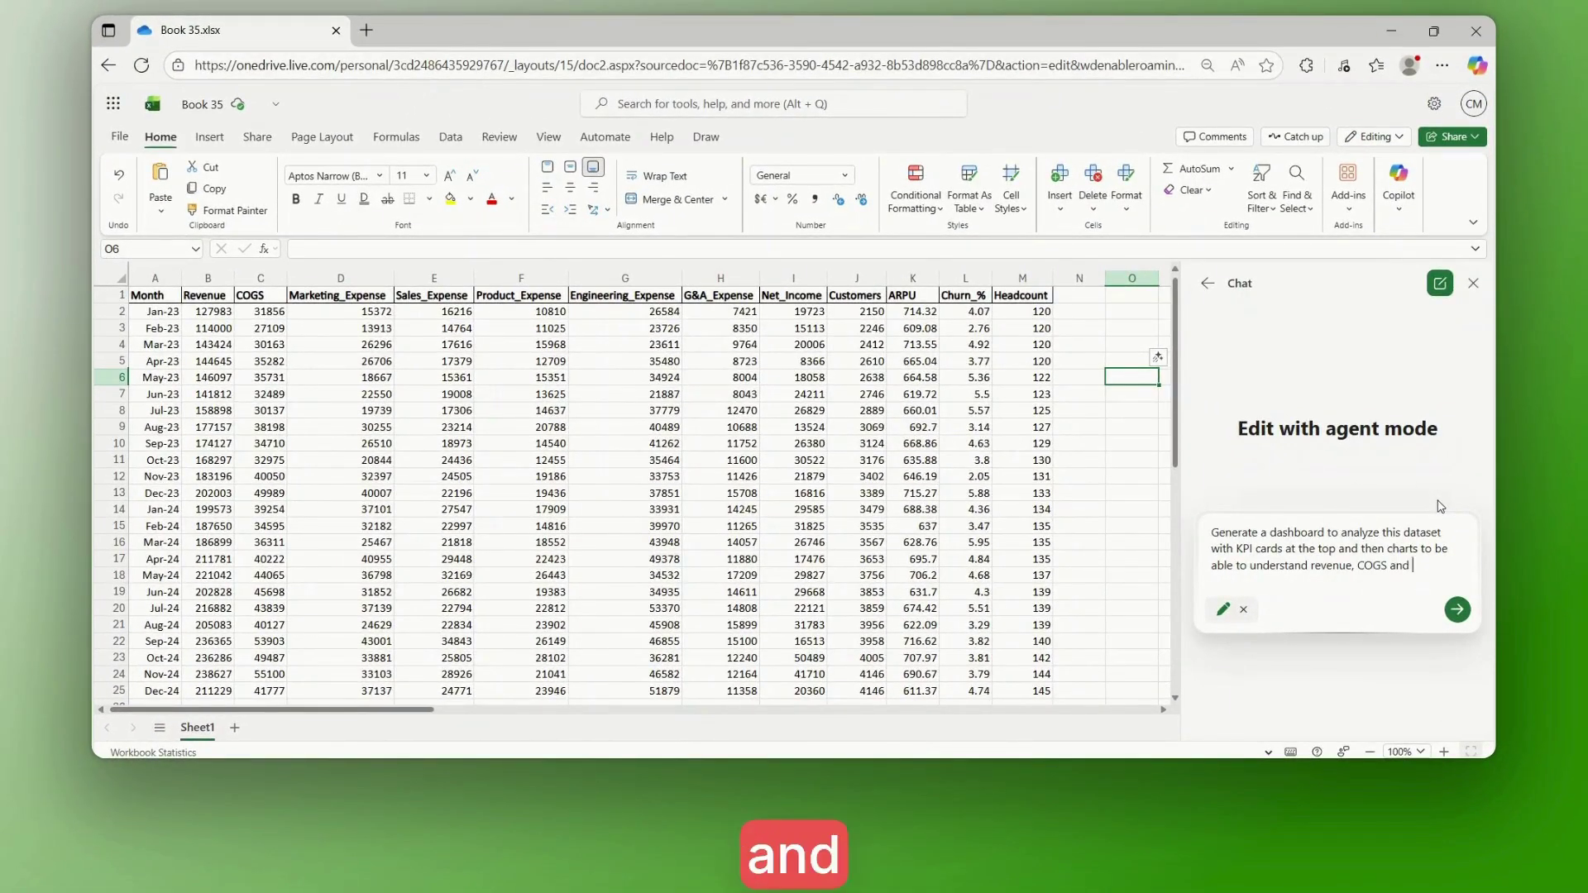
text( Headcount per month)
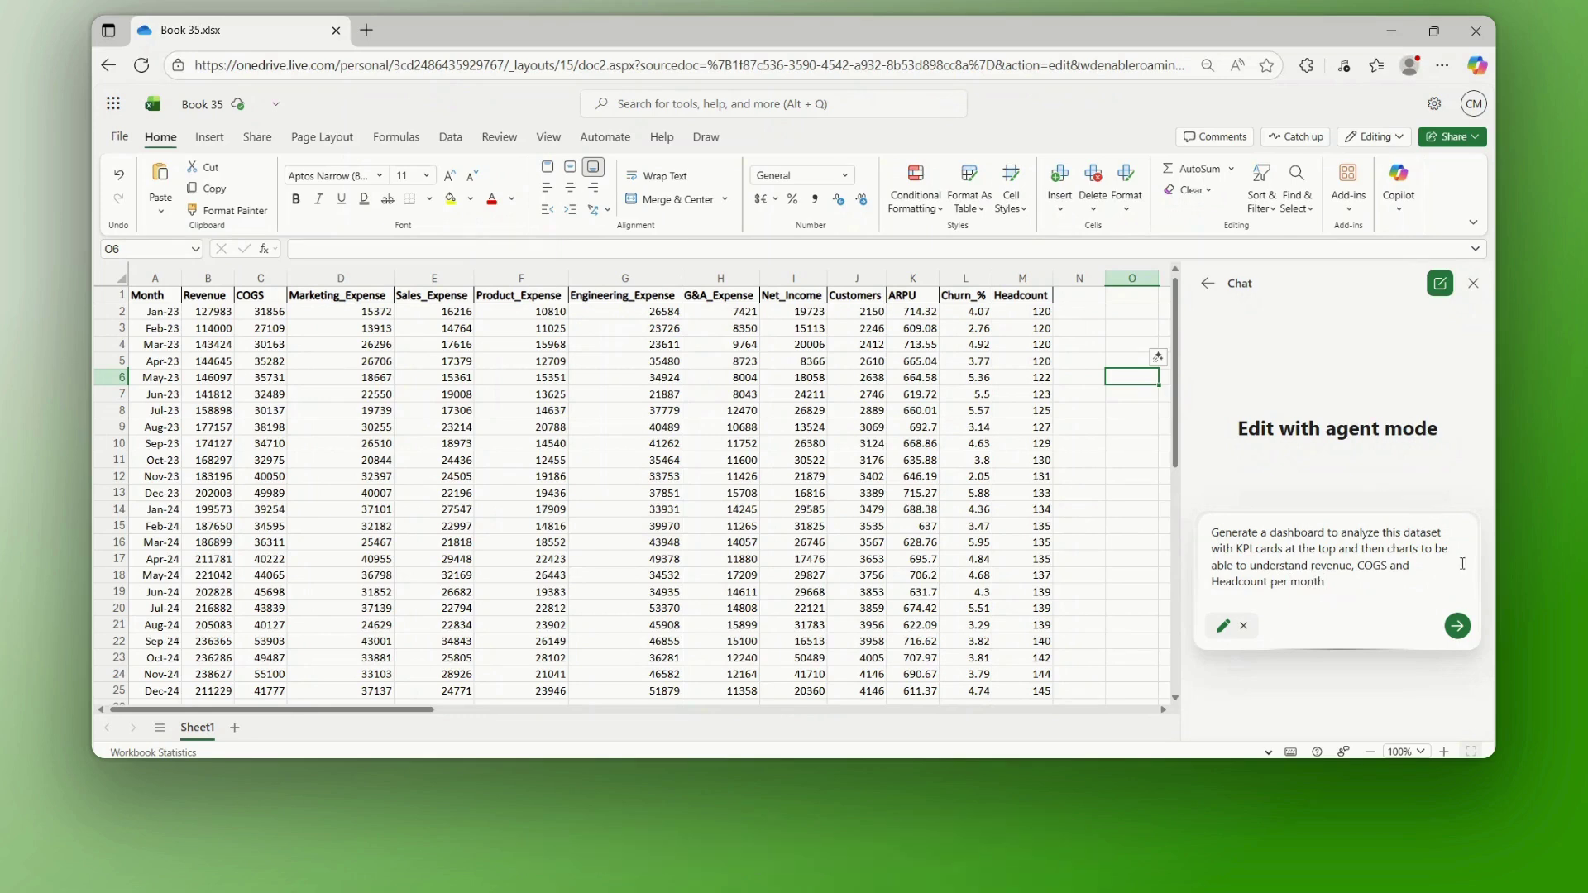
click(1460, 627)
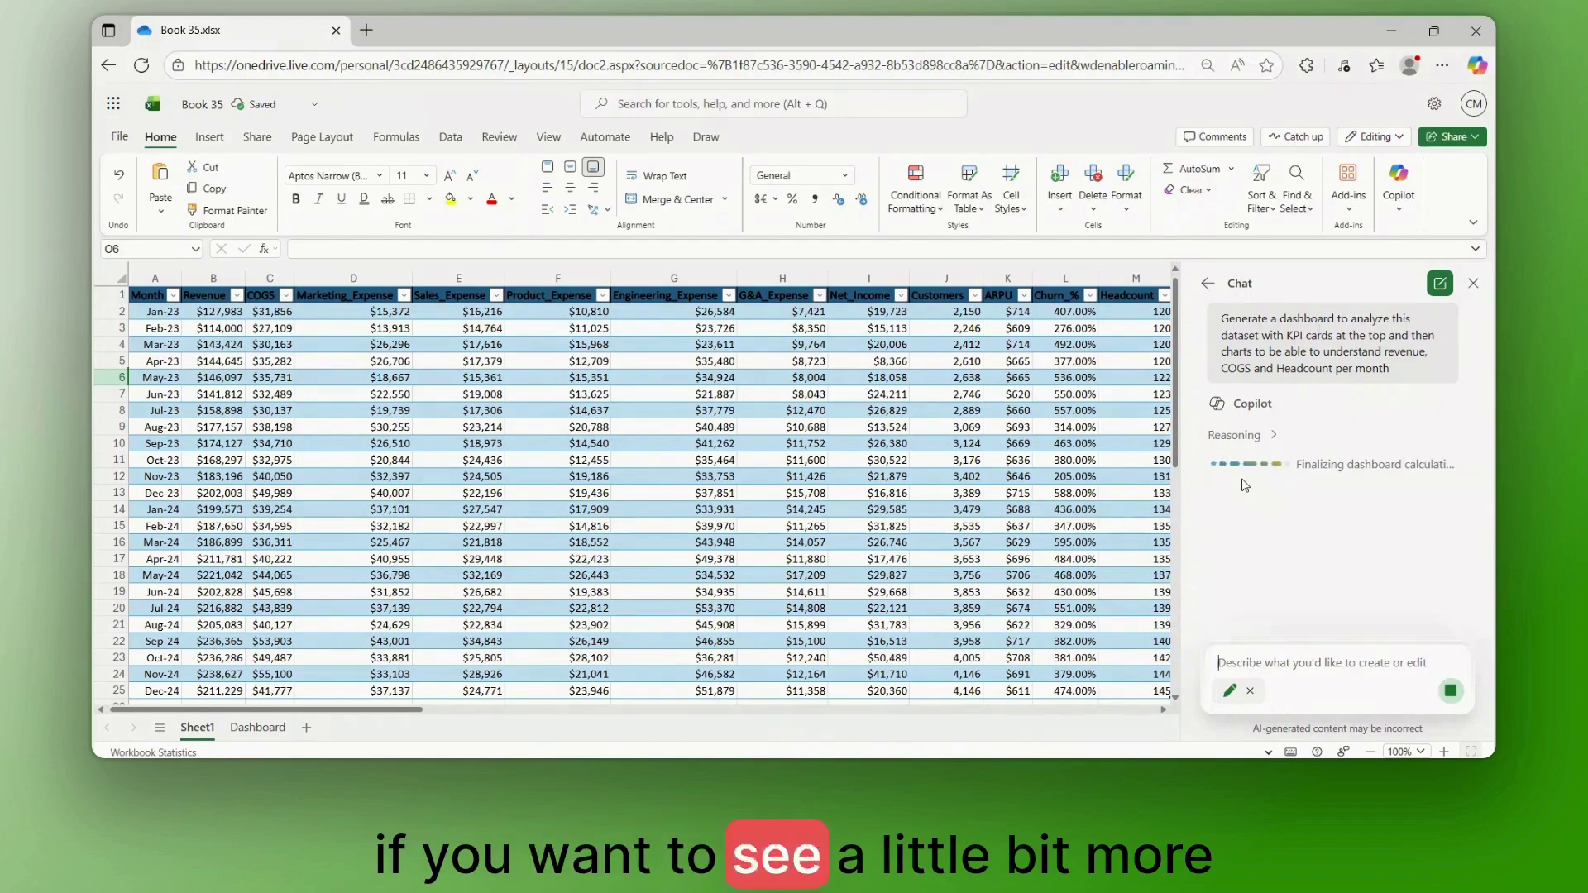
Expand Copilot's activity steps and show the Planning dashboard creation details
click(1274, 441)
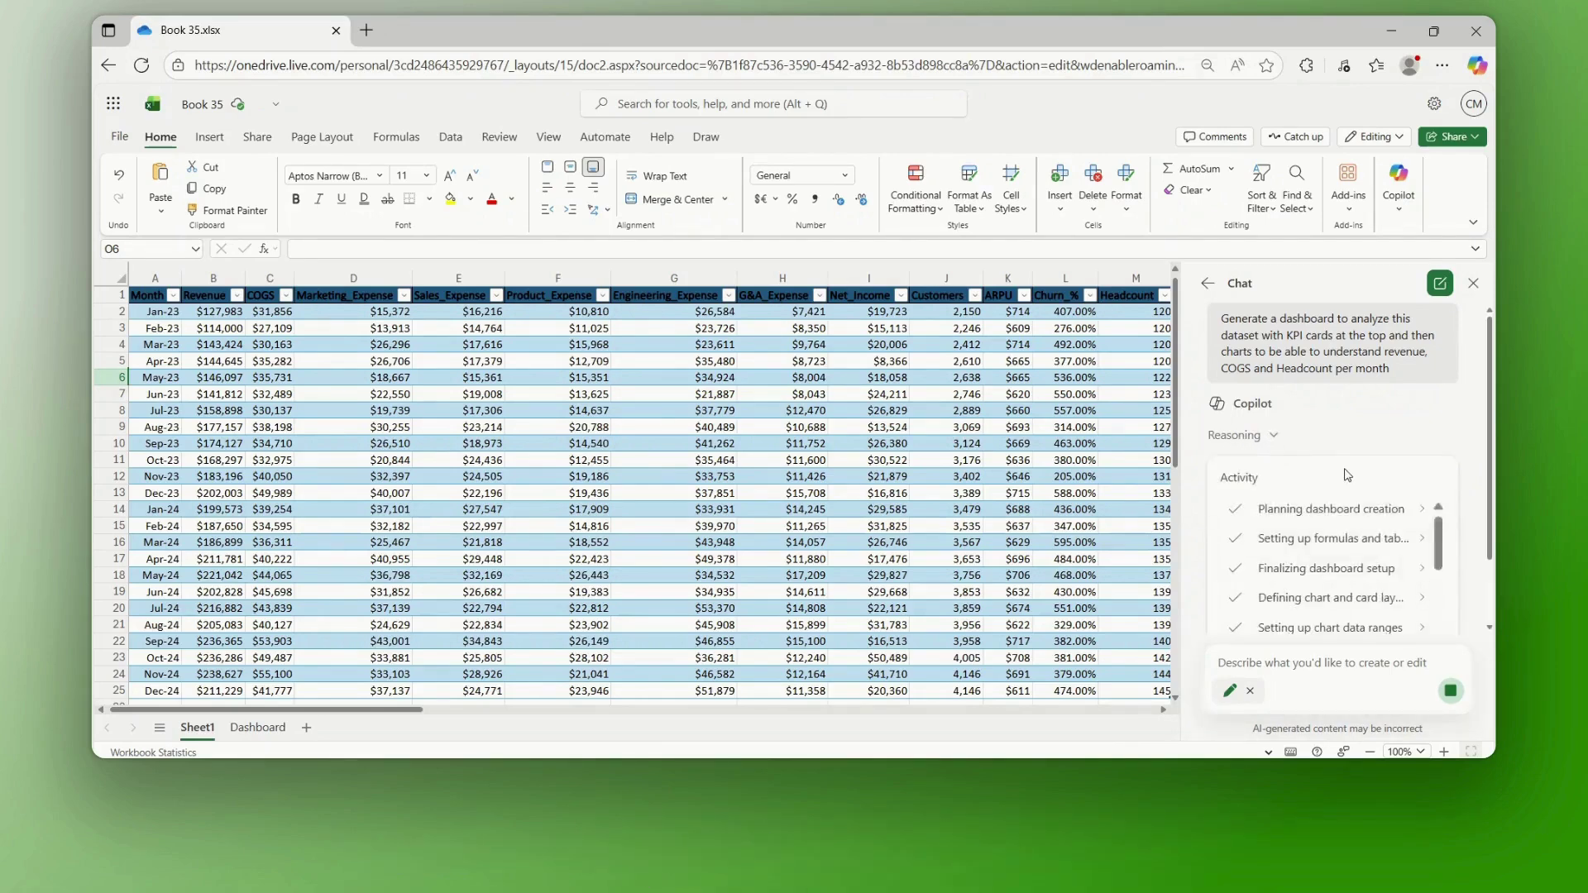
scroll(1351, 475, down, 1)
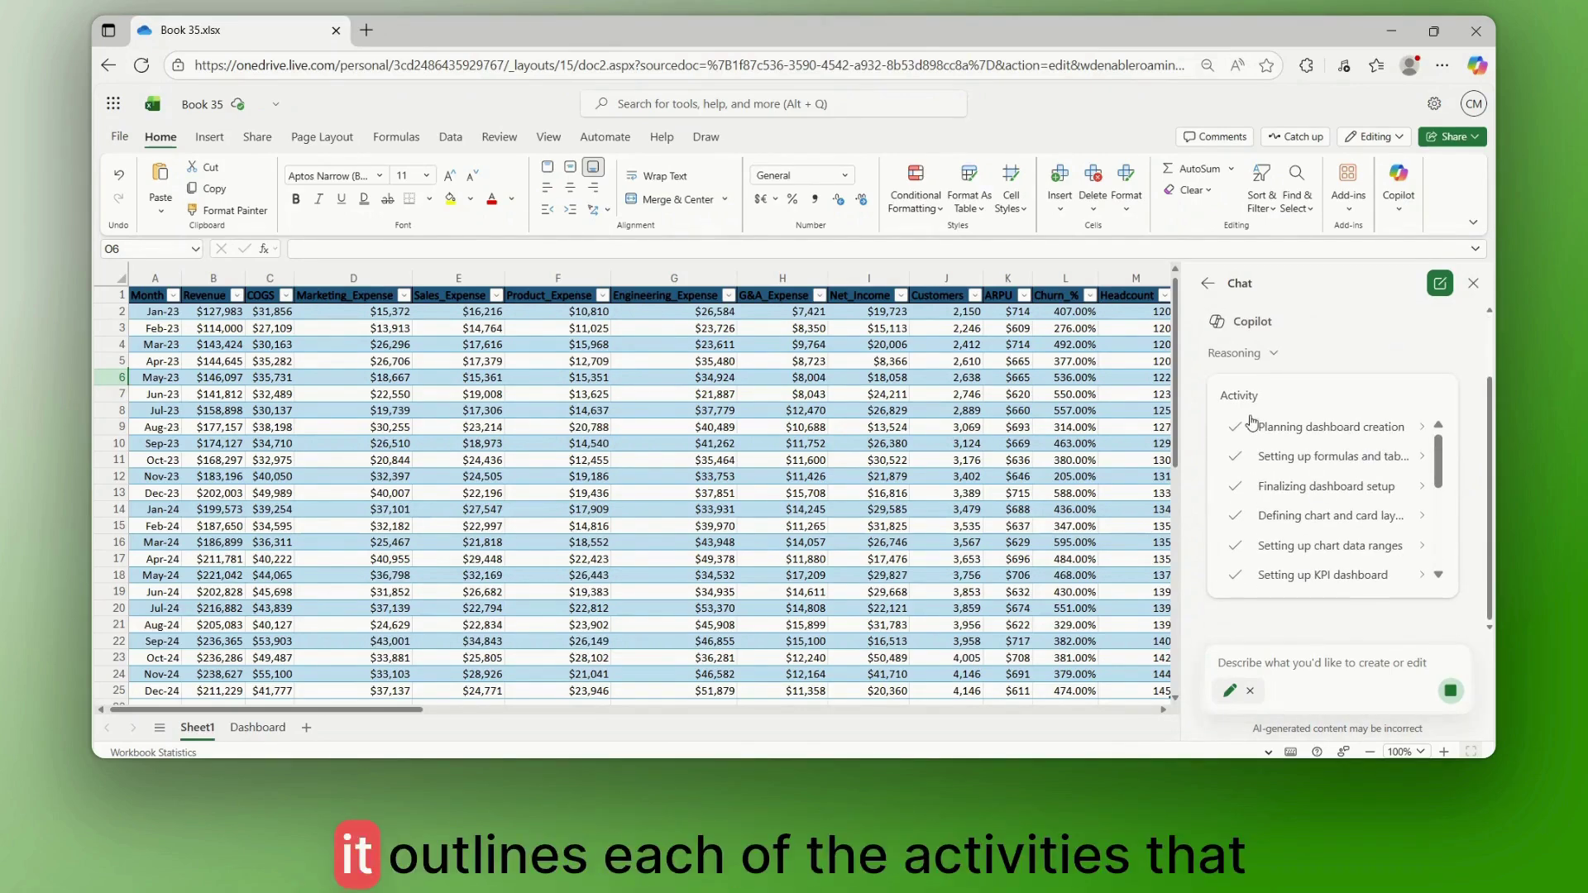
scroll(1302, 450, down, 5)
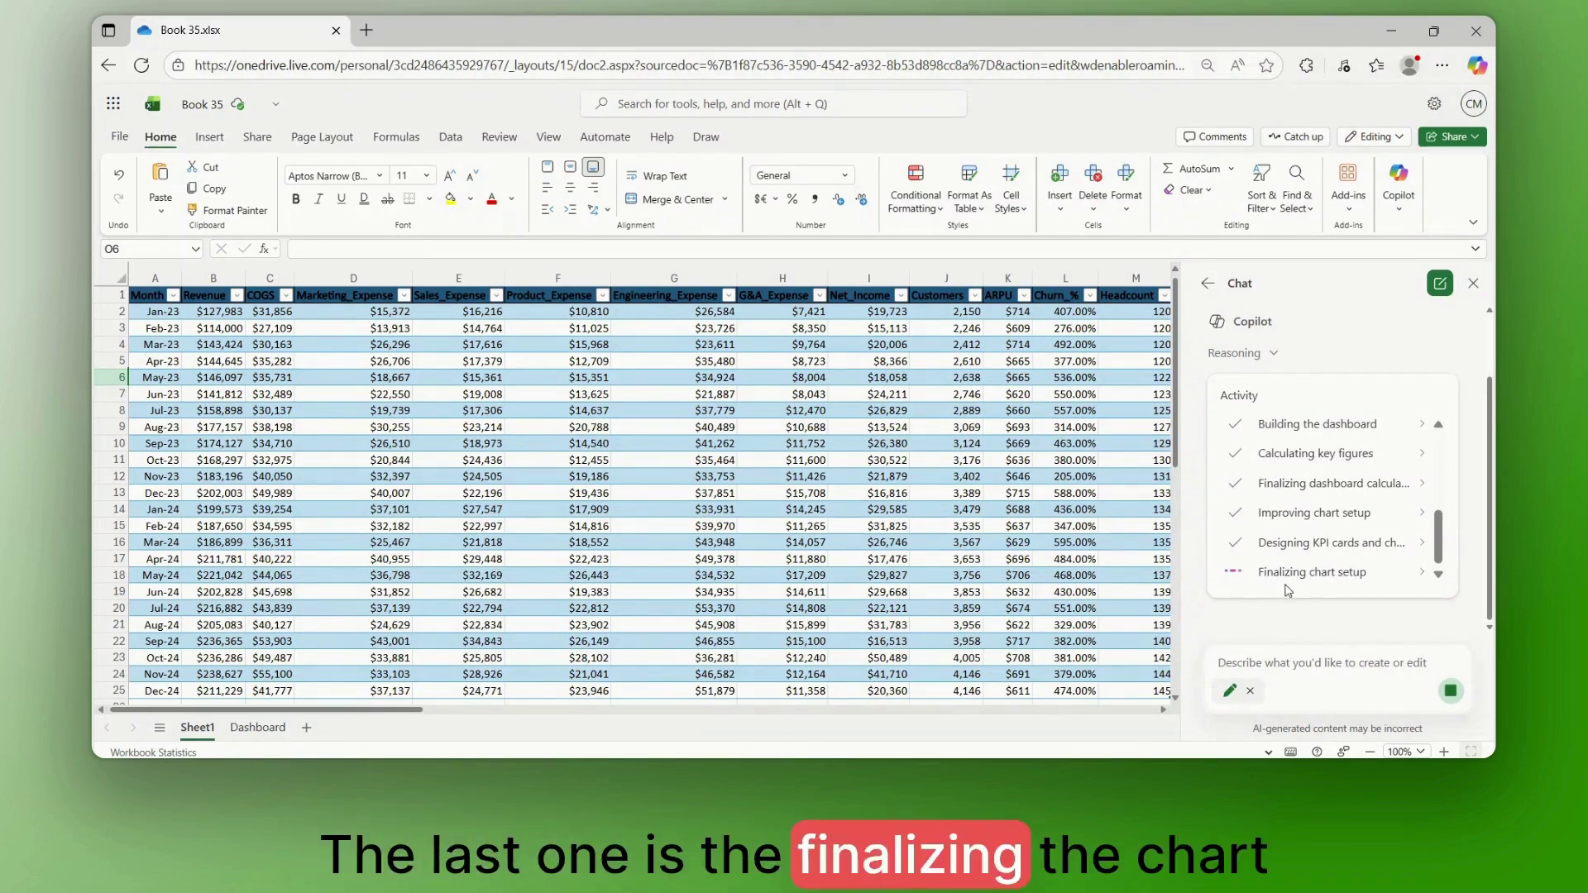
scroll(1323, 519, up, 6)
scroll(1443, 496, down, 1)
click(1340, 428)
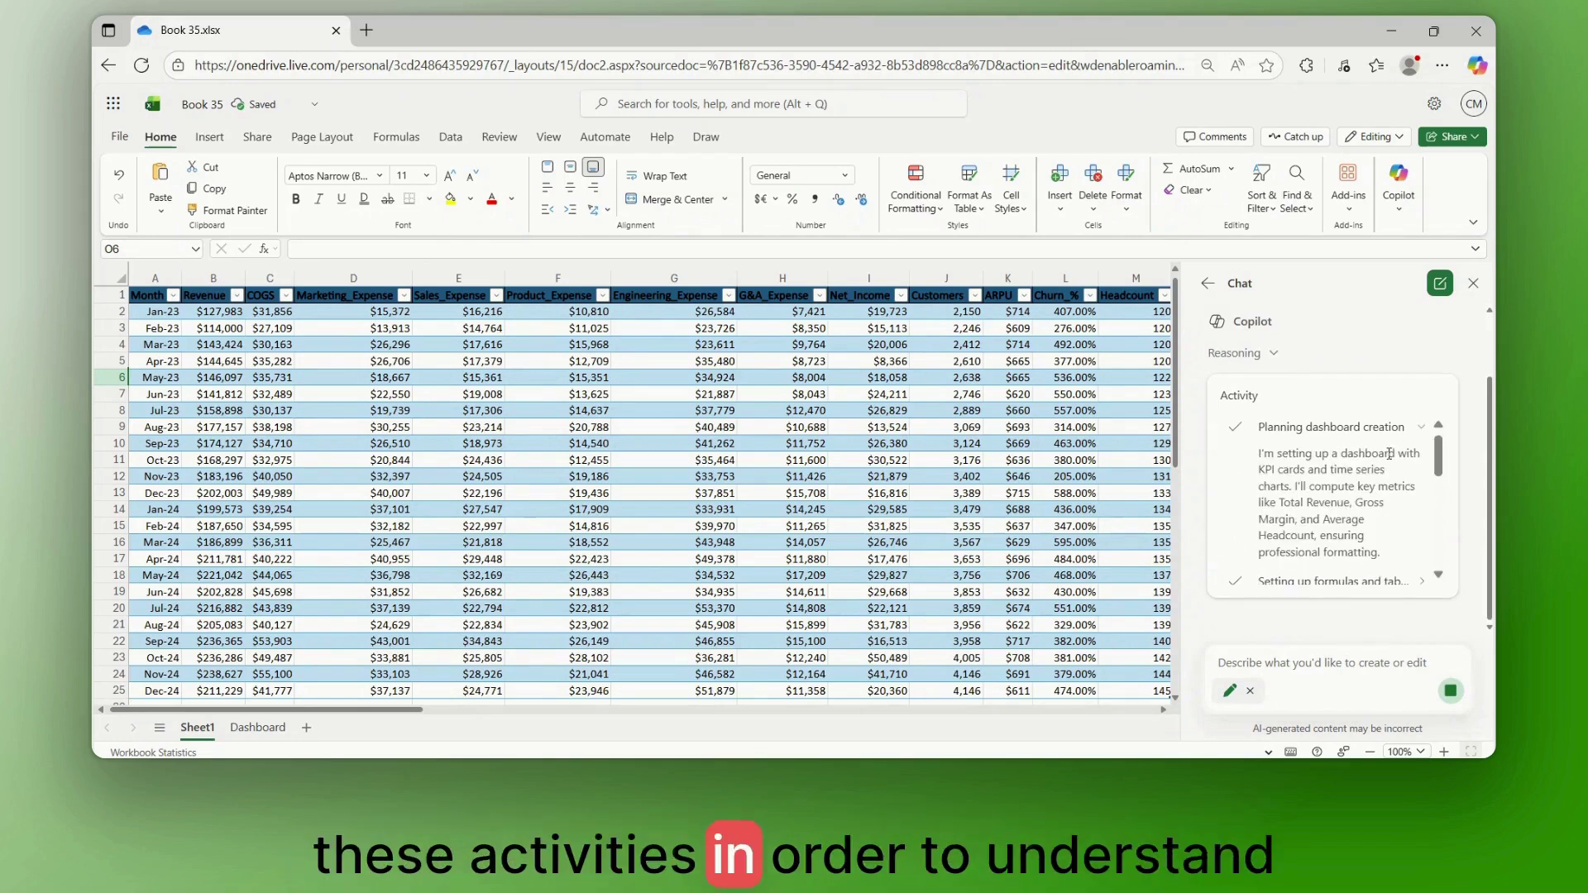
scroll(1366, 452, down, 2)
Review the formulas setup step's details in the activity log, then collapse them
click(1376, 485)
scroll(1376, 484, up, 1)
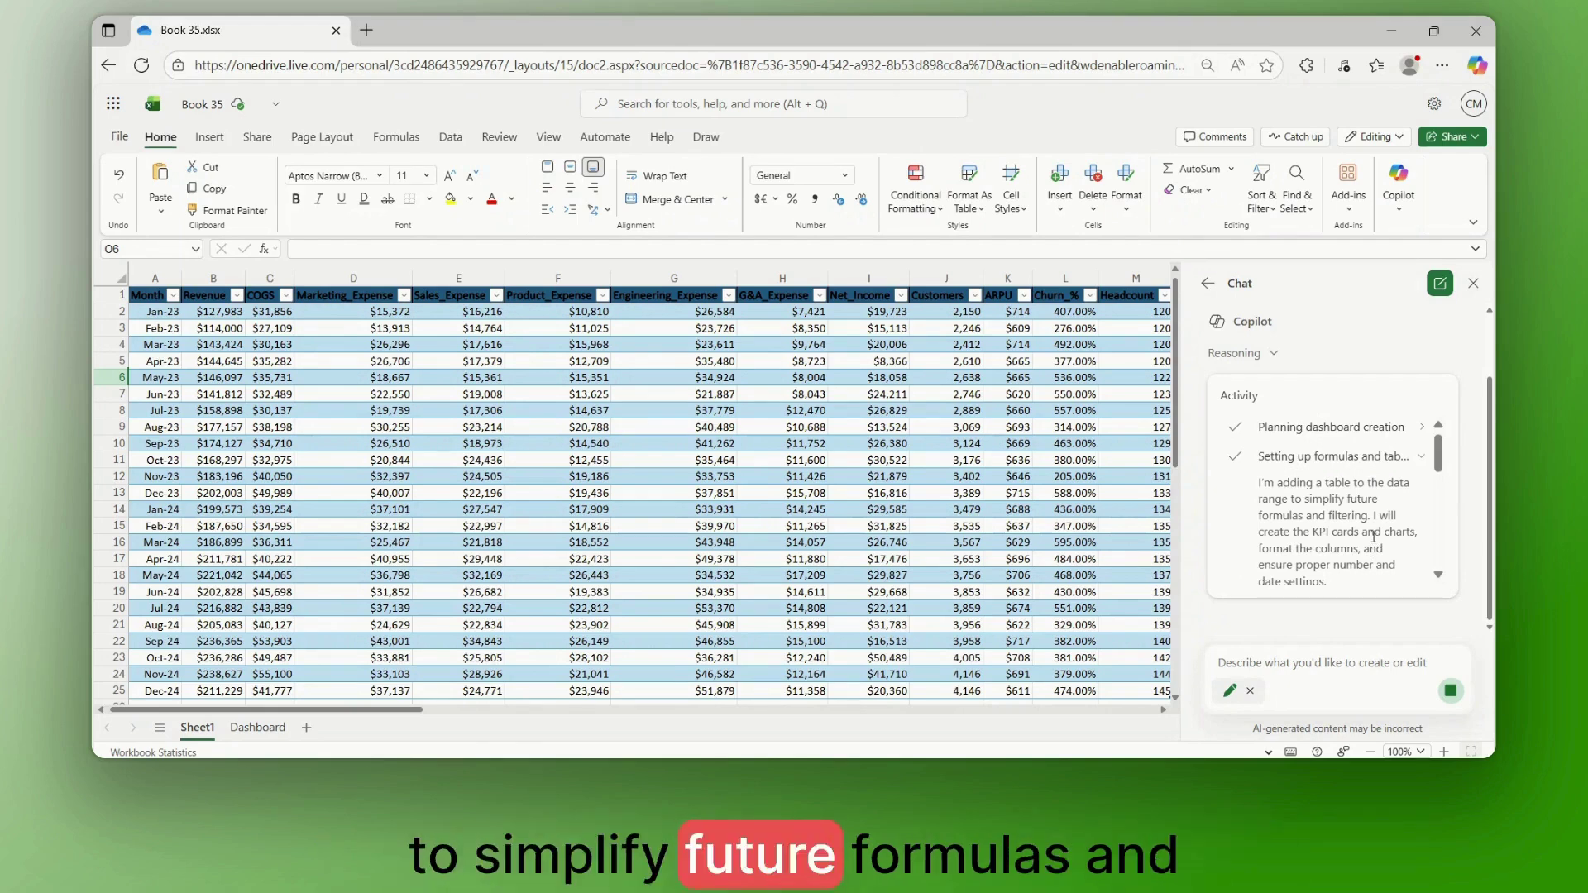
scroll(1376, 539, down, 2)
scroll(1377, 539, down, 5)
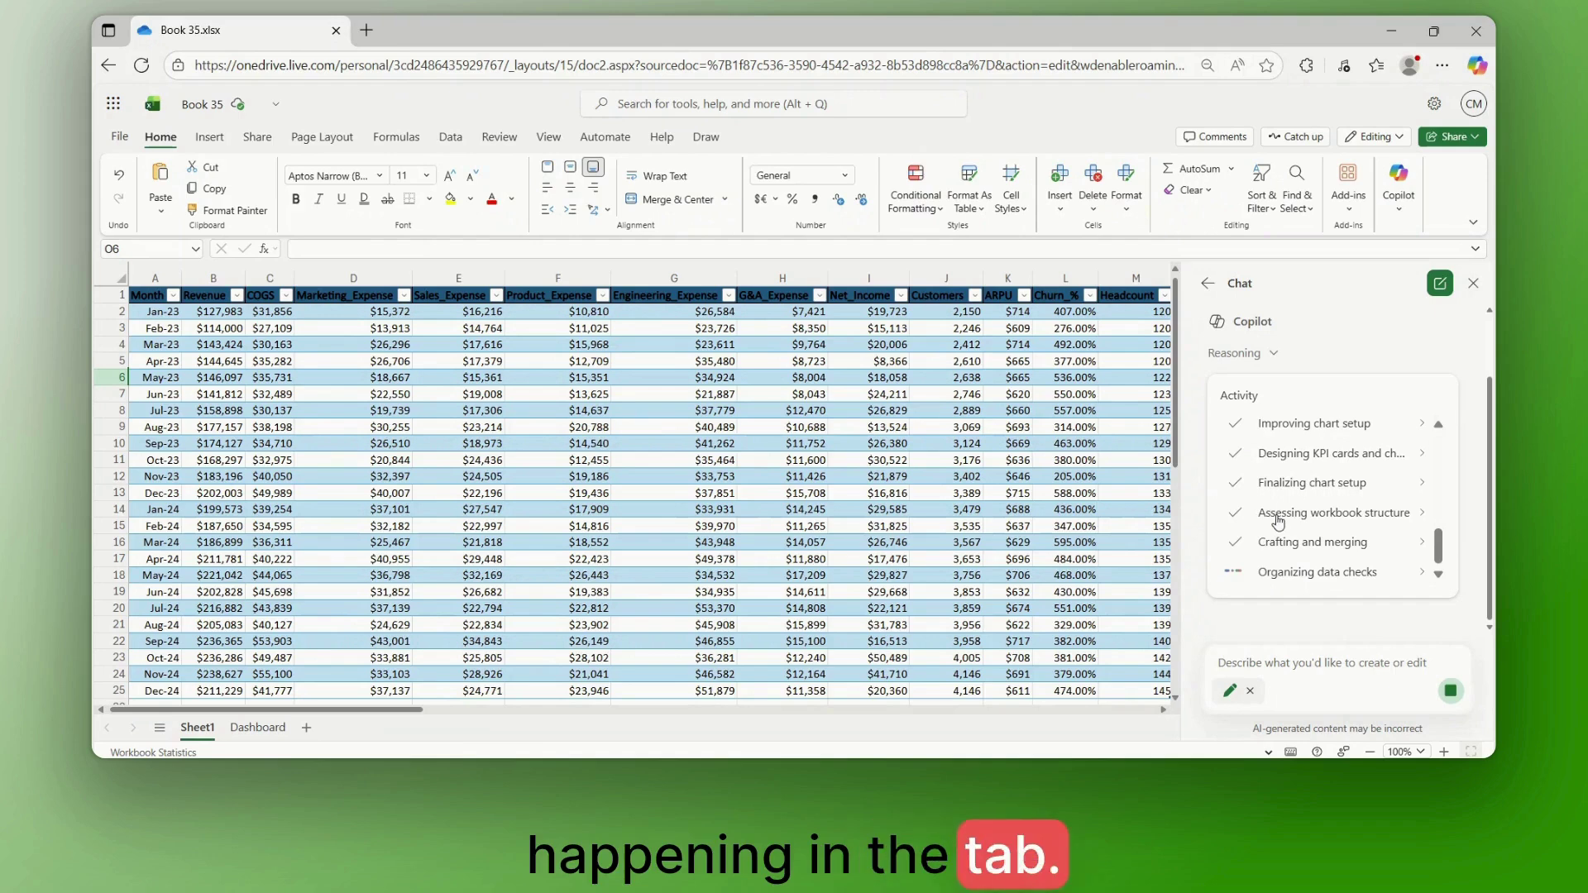
scroll(1357, 527, up, 10)
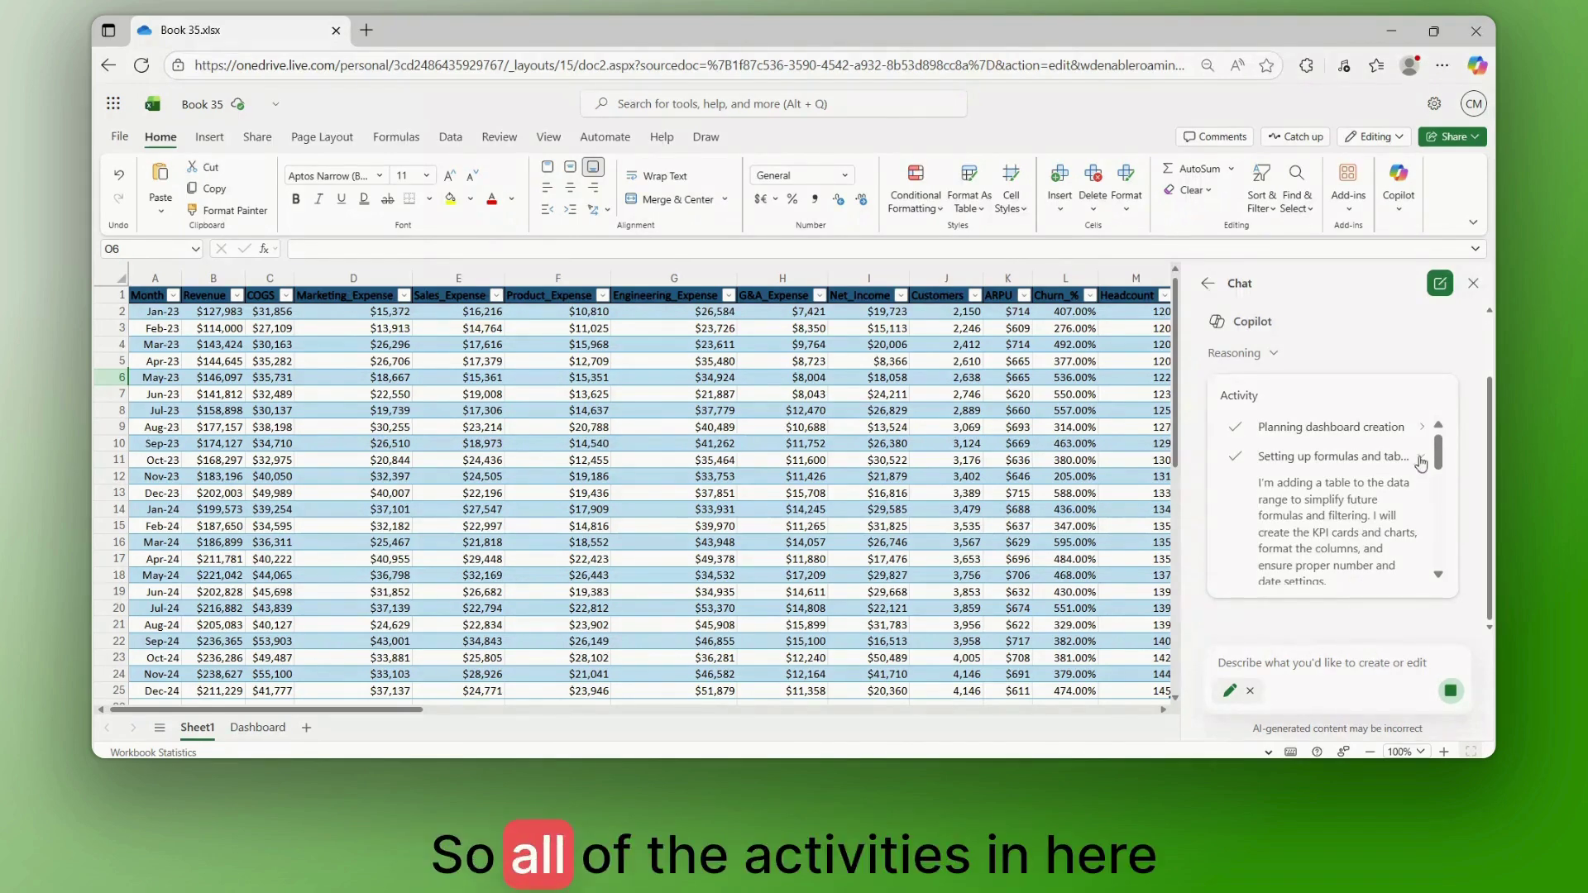
click(1419, 457)
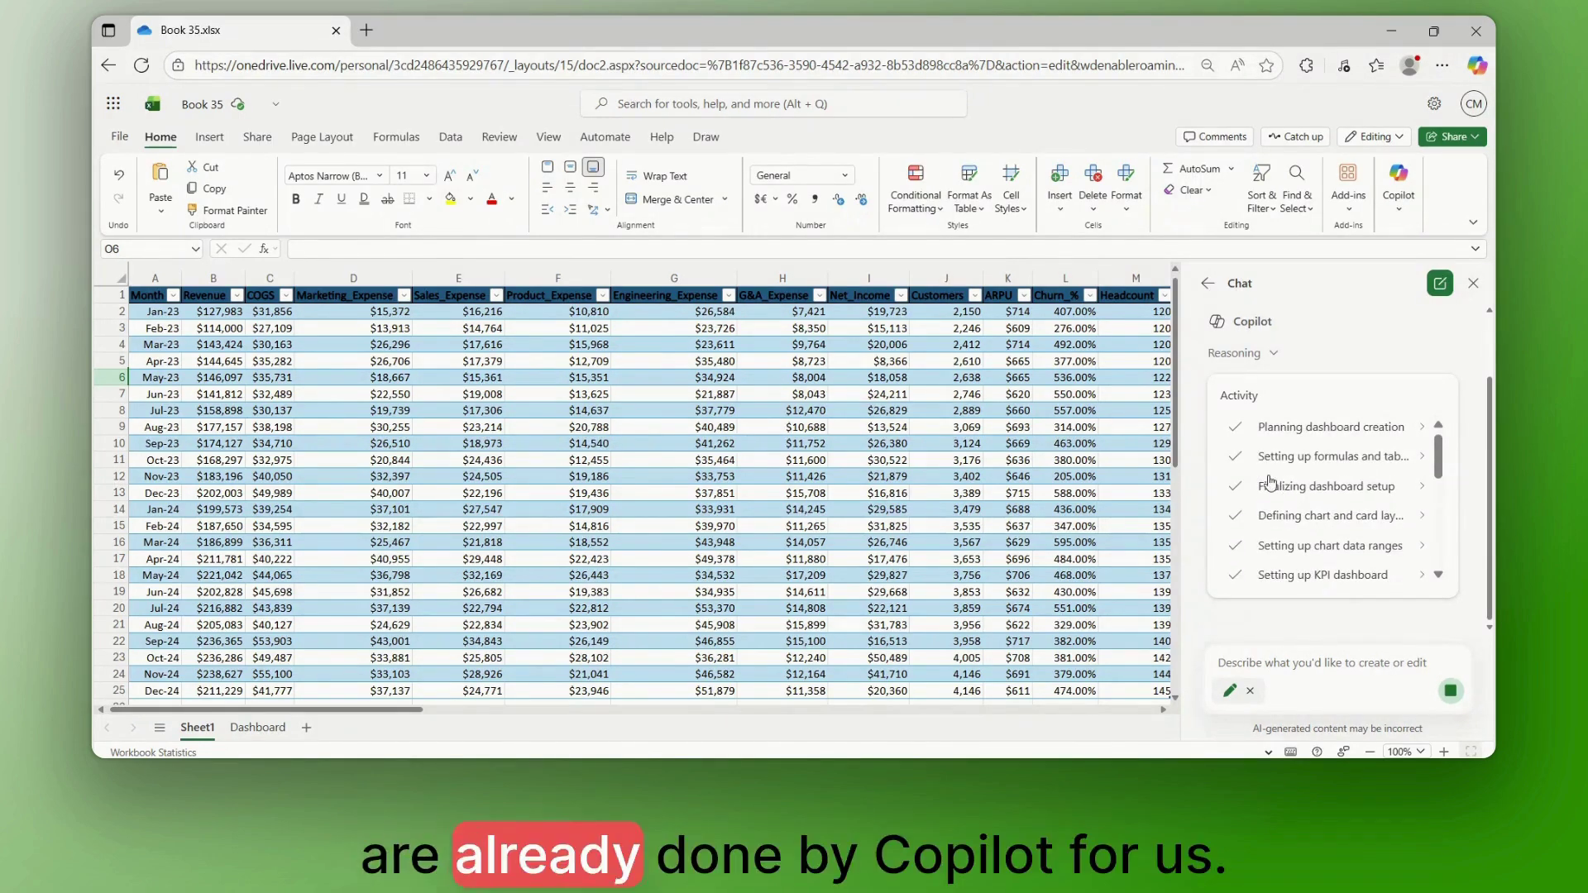
scroll(1255, 467, down, 3)
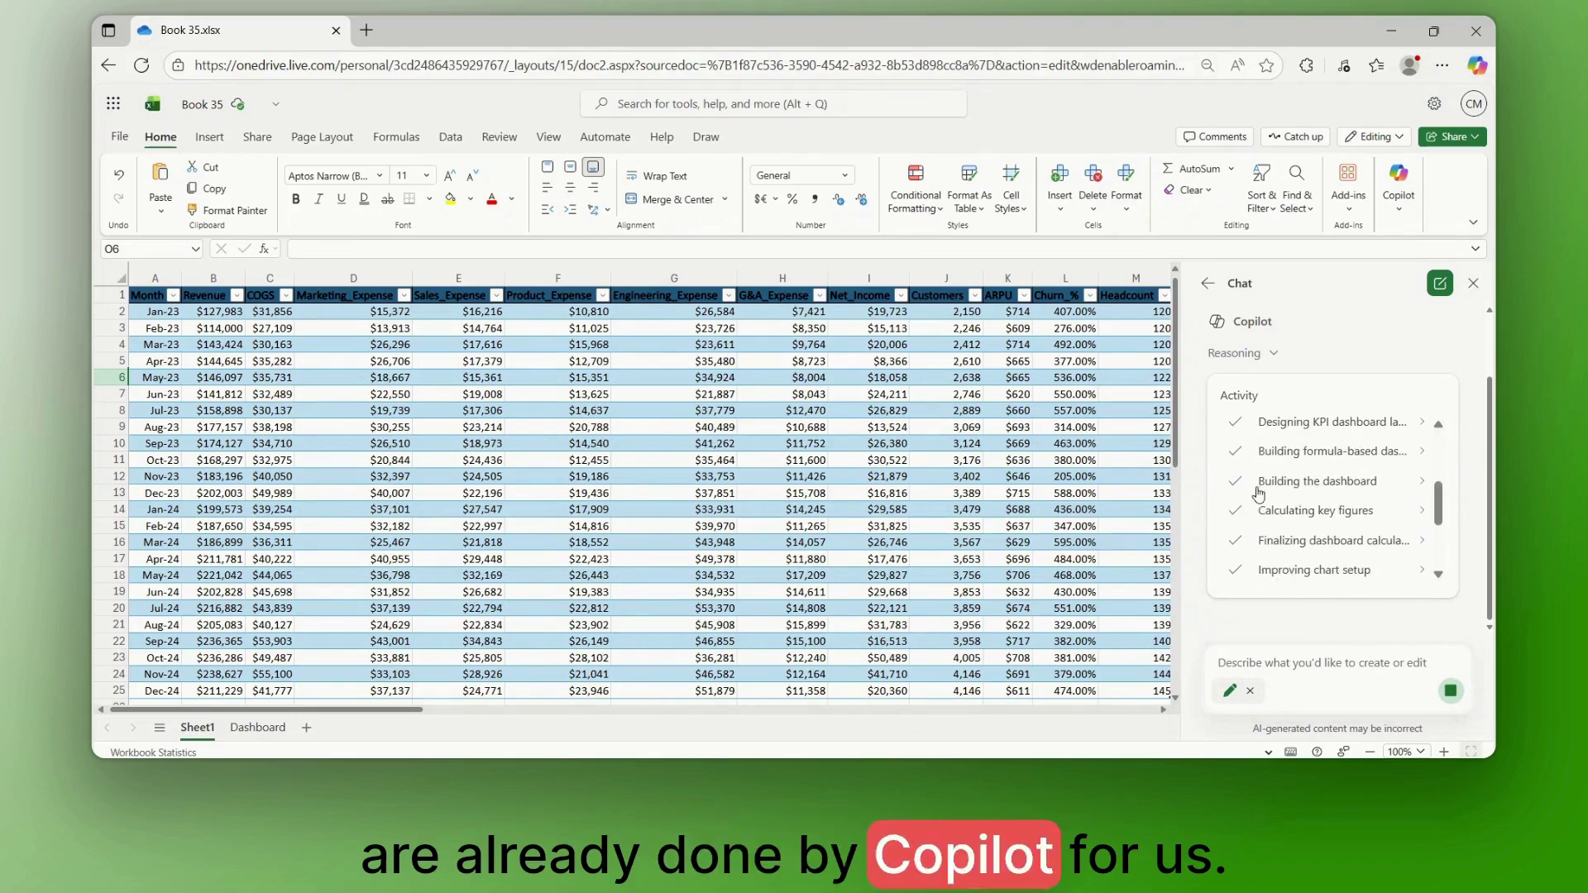
scroll(1258, 494, down, 4)
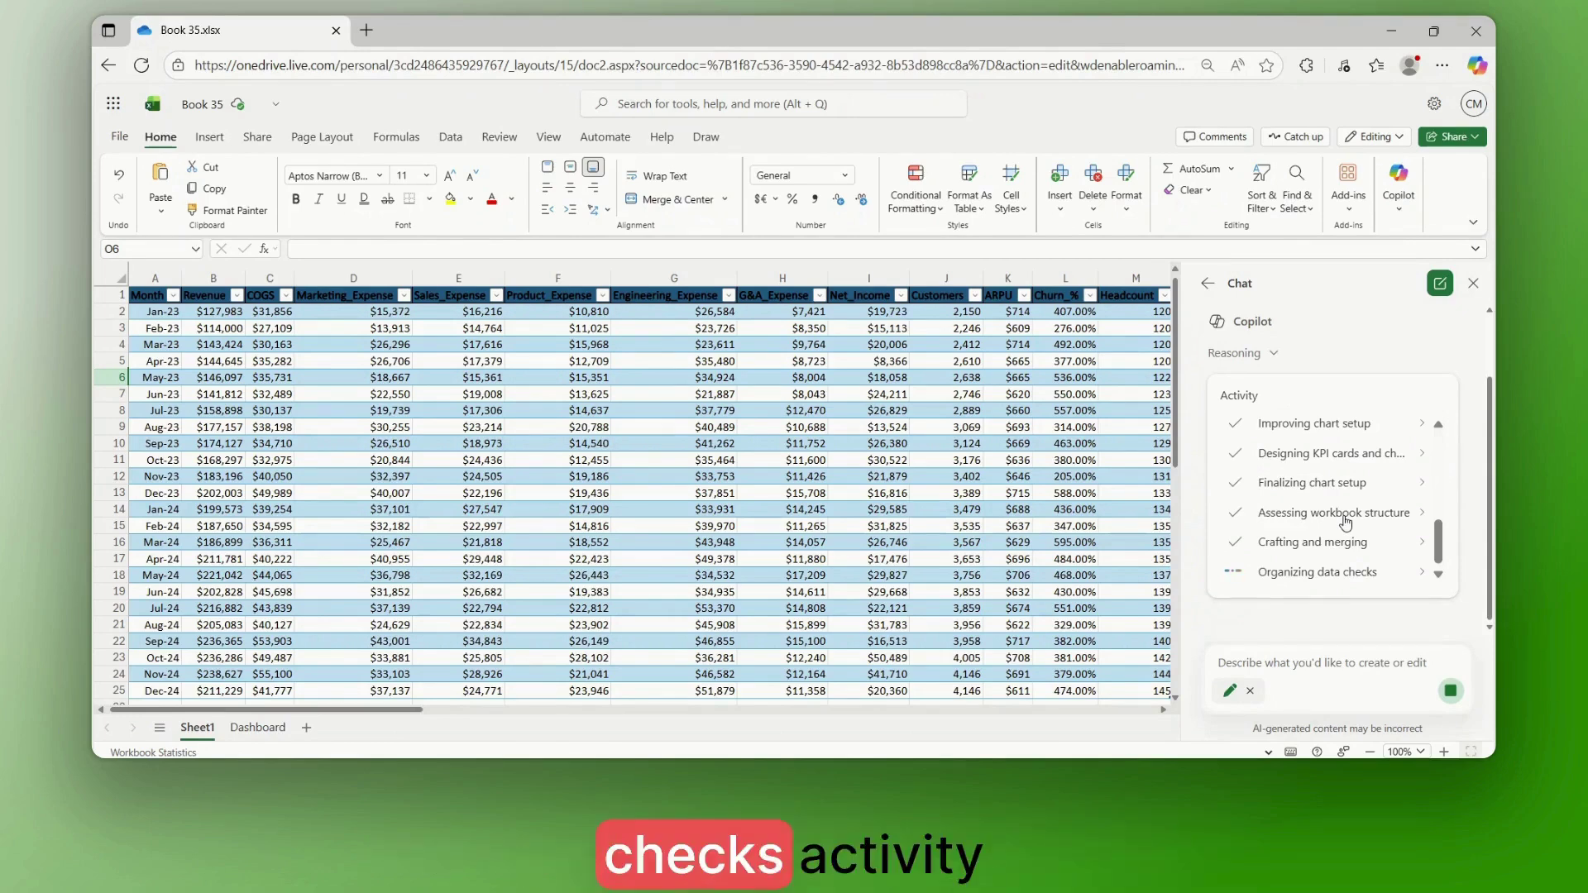
Expand the Organizing data checks reasoning and follow Copilot until it reports the Dashboard created
click(1372, 574)
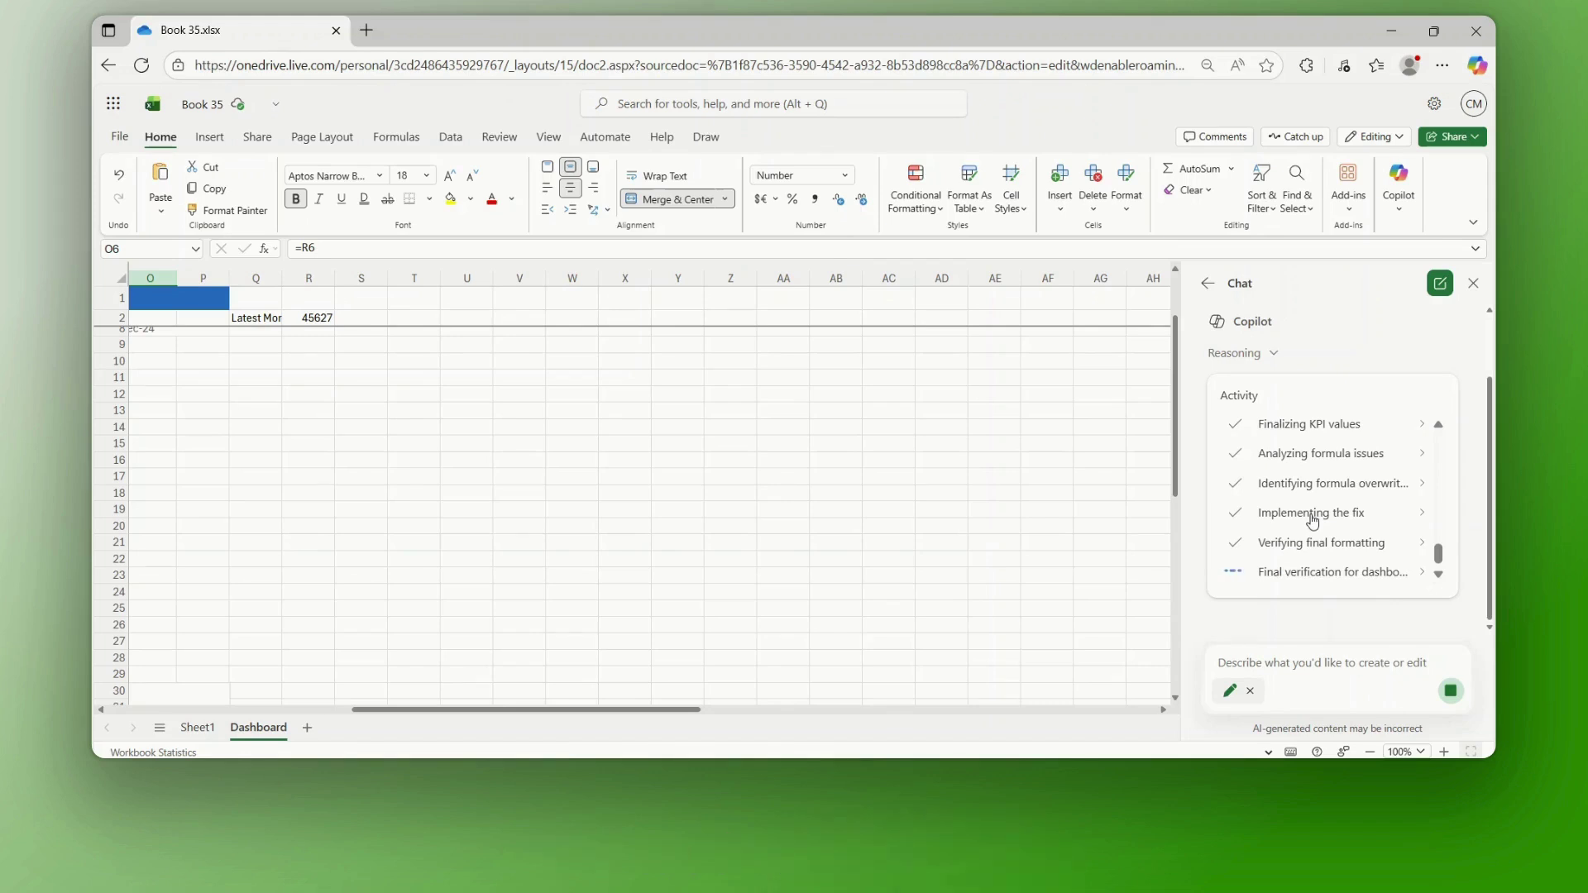
scroll(1313, 517, up, 1)
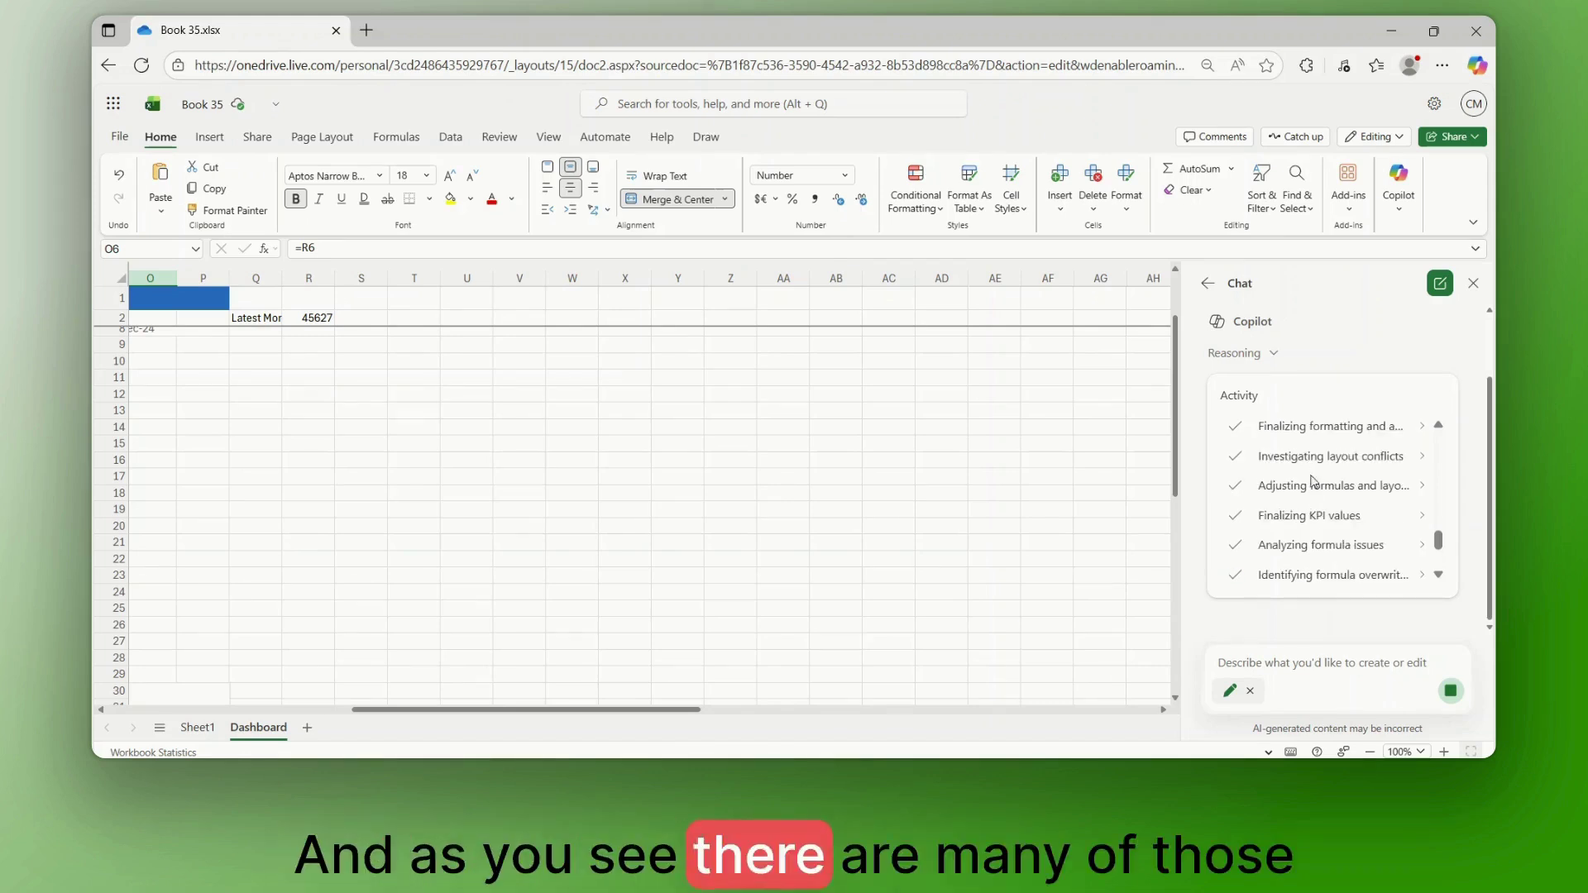
scroll(1340, 505, up, 1)
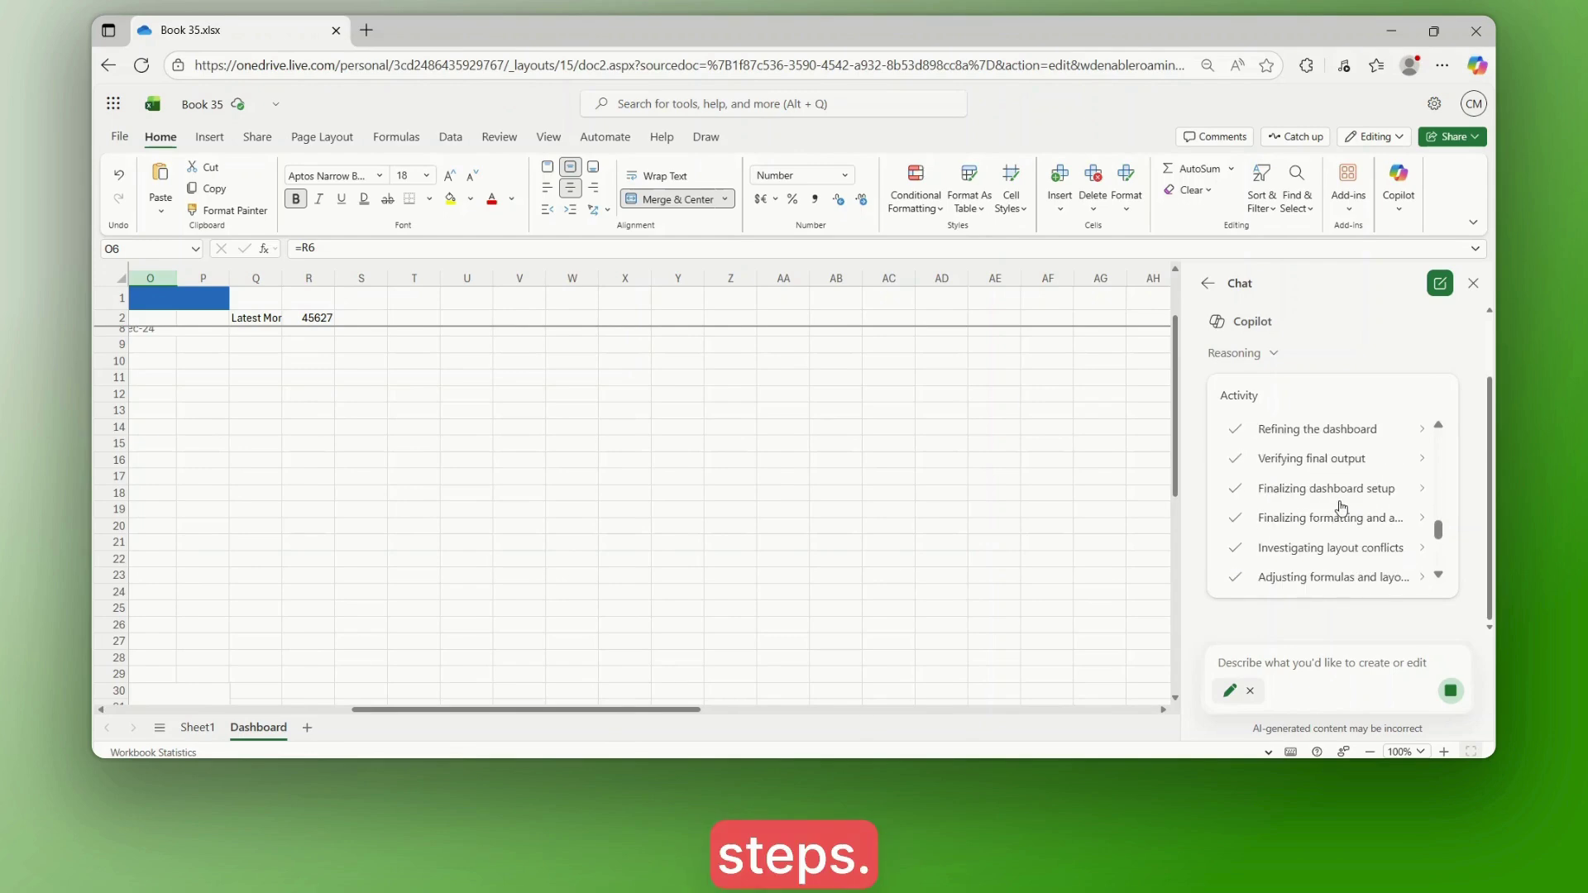
scroll(1327, 492, down, 3)
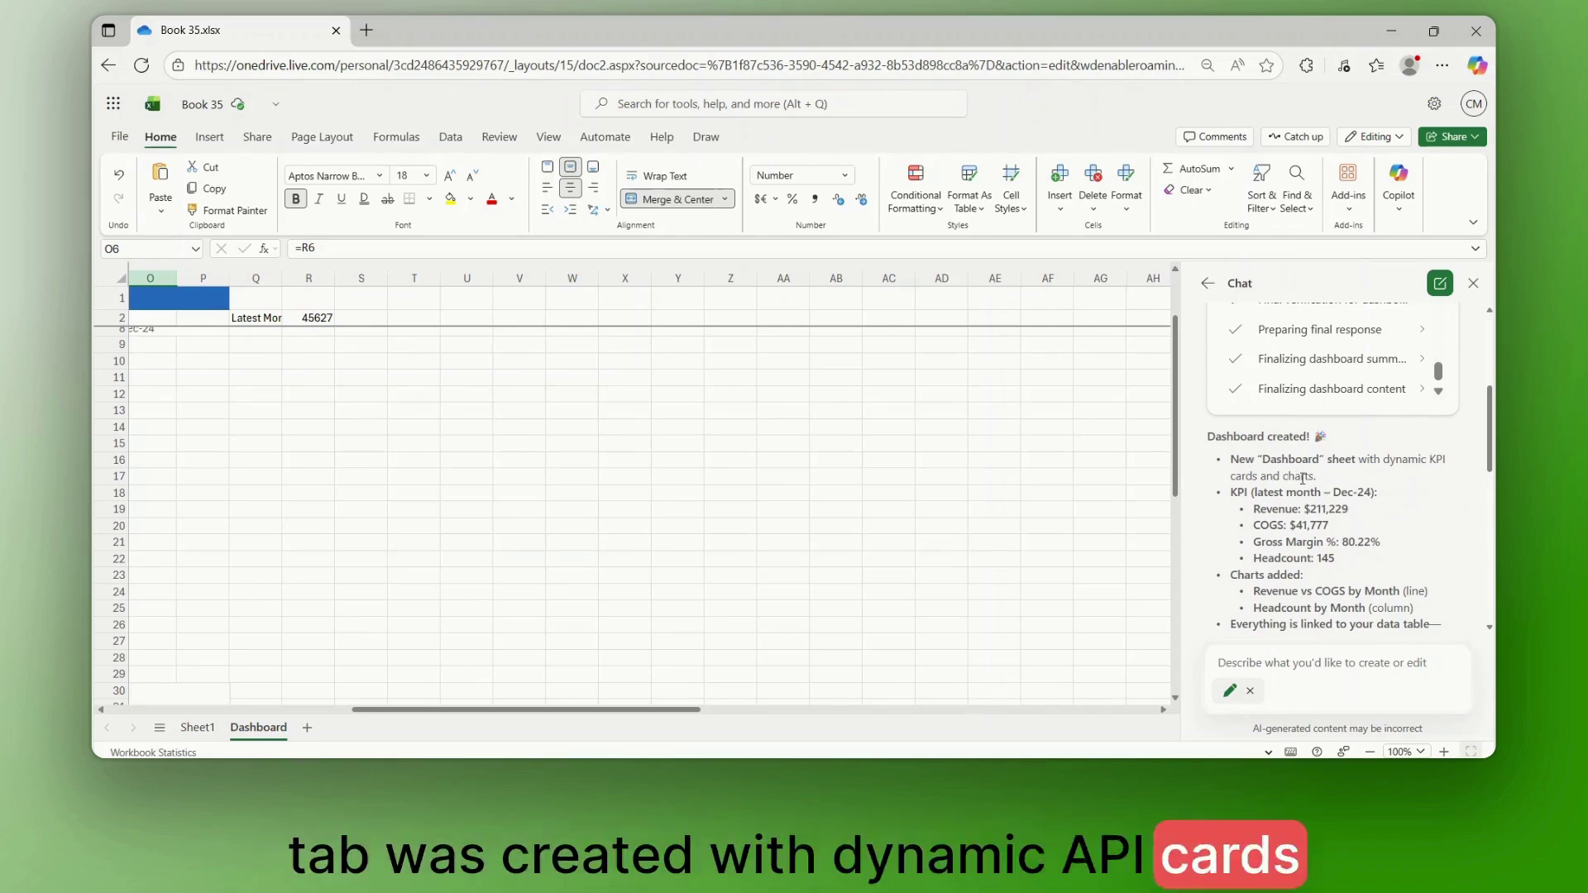
Scroll through Copilot's 'What I did', 'Assumptions made' and its Gross Margin or Net Income chart offer
scroll(1347, 497, down, 5)
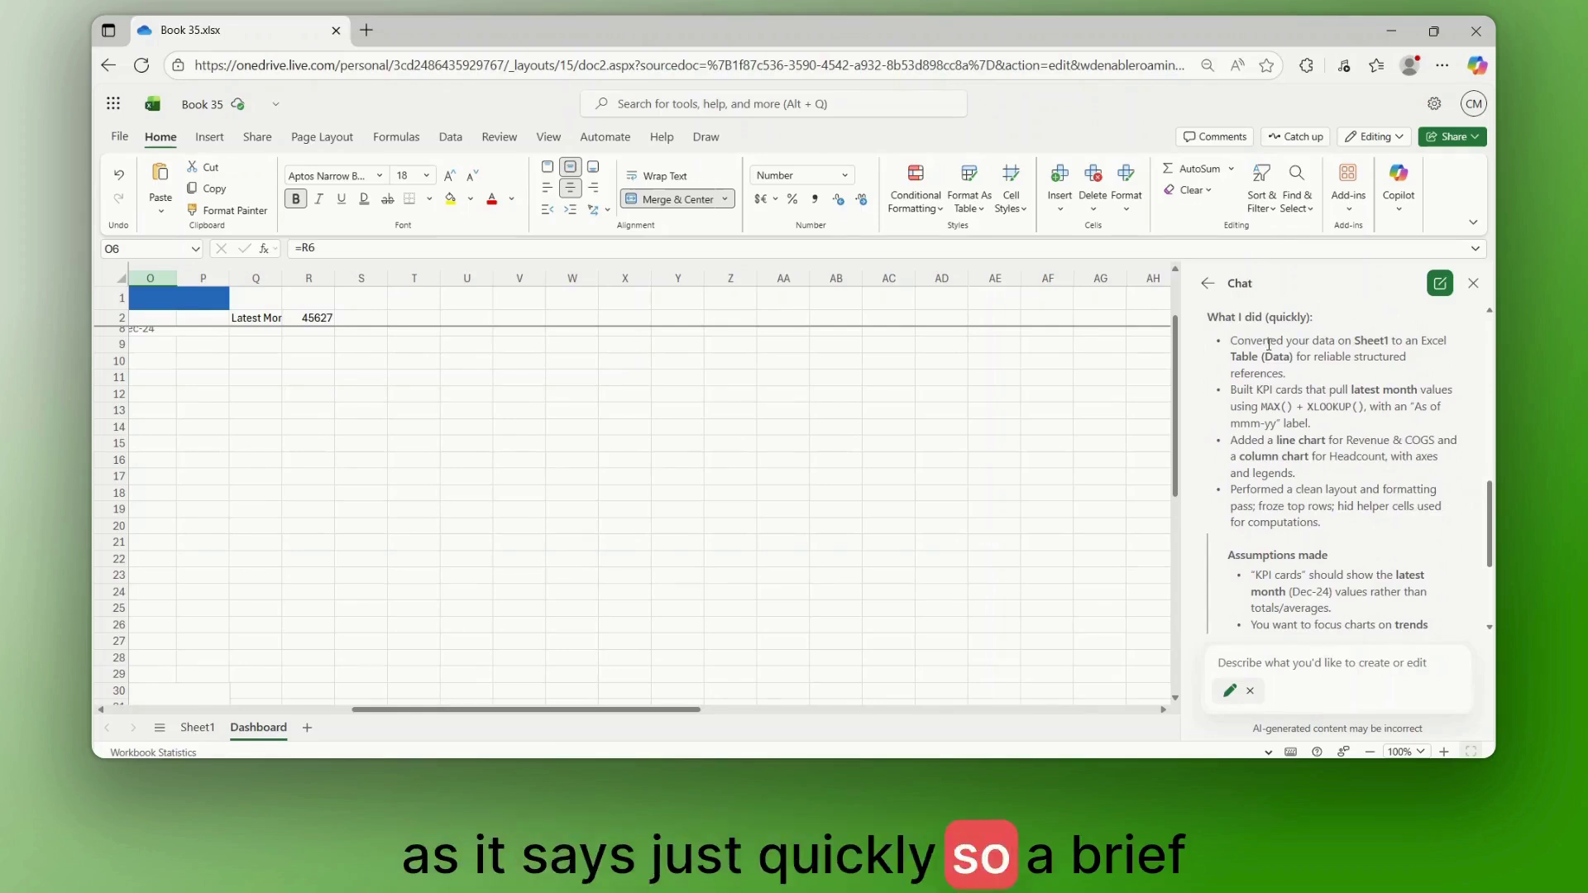
scroll(1320, 423, down, 1)
scroll(1319, 422, down, 1)
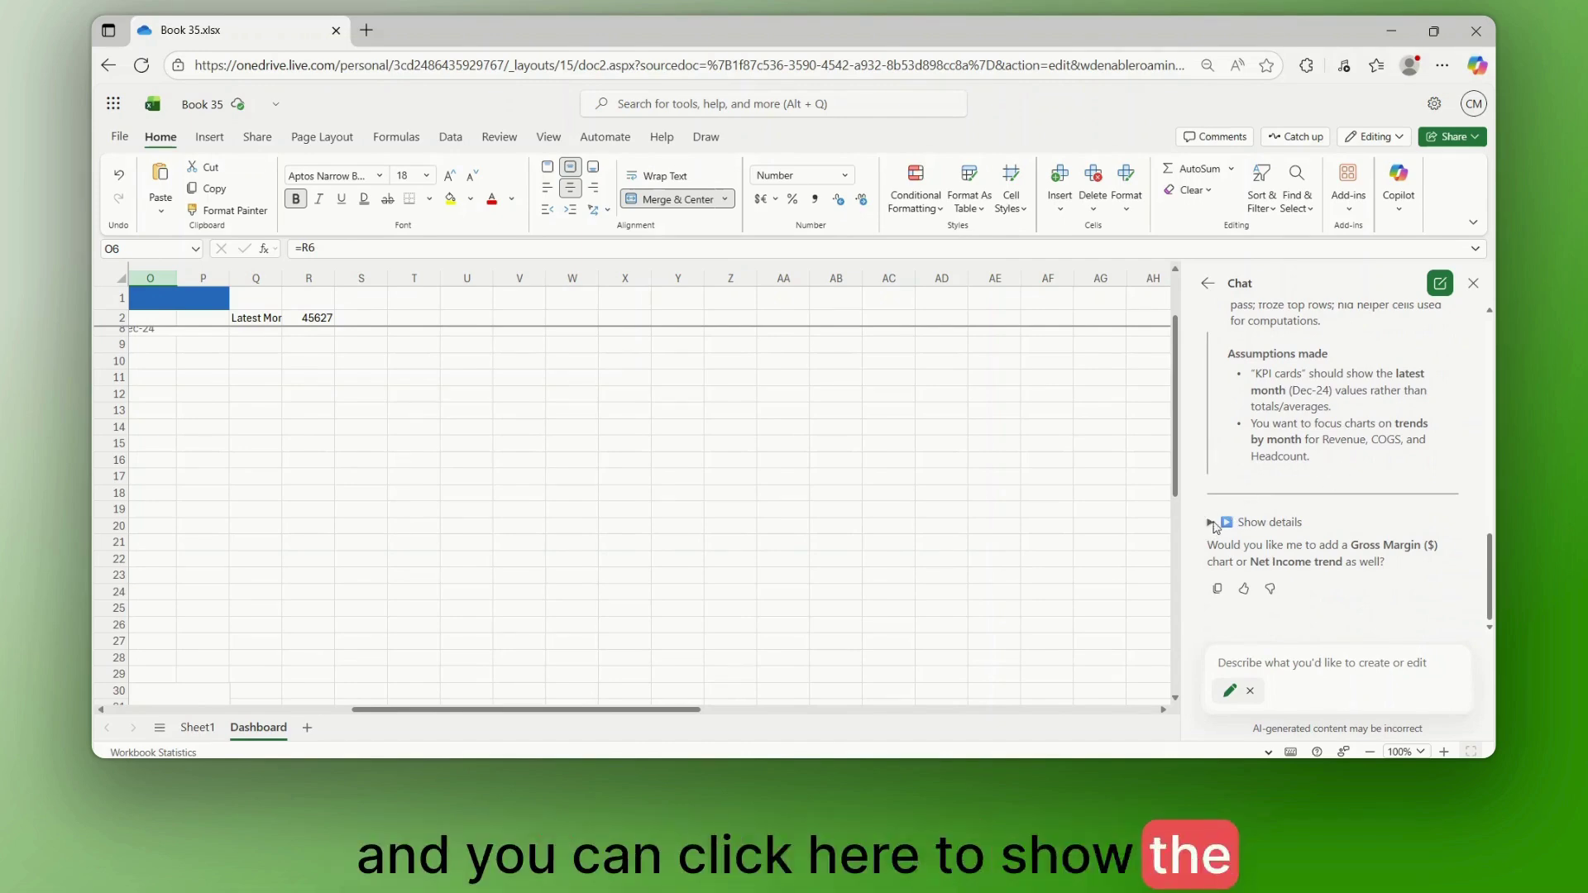
Move the Headcount by Month chart up beside the Revenue vs COGS chart on the Dashboard
drag(675, 715, 435, 715)
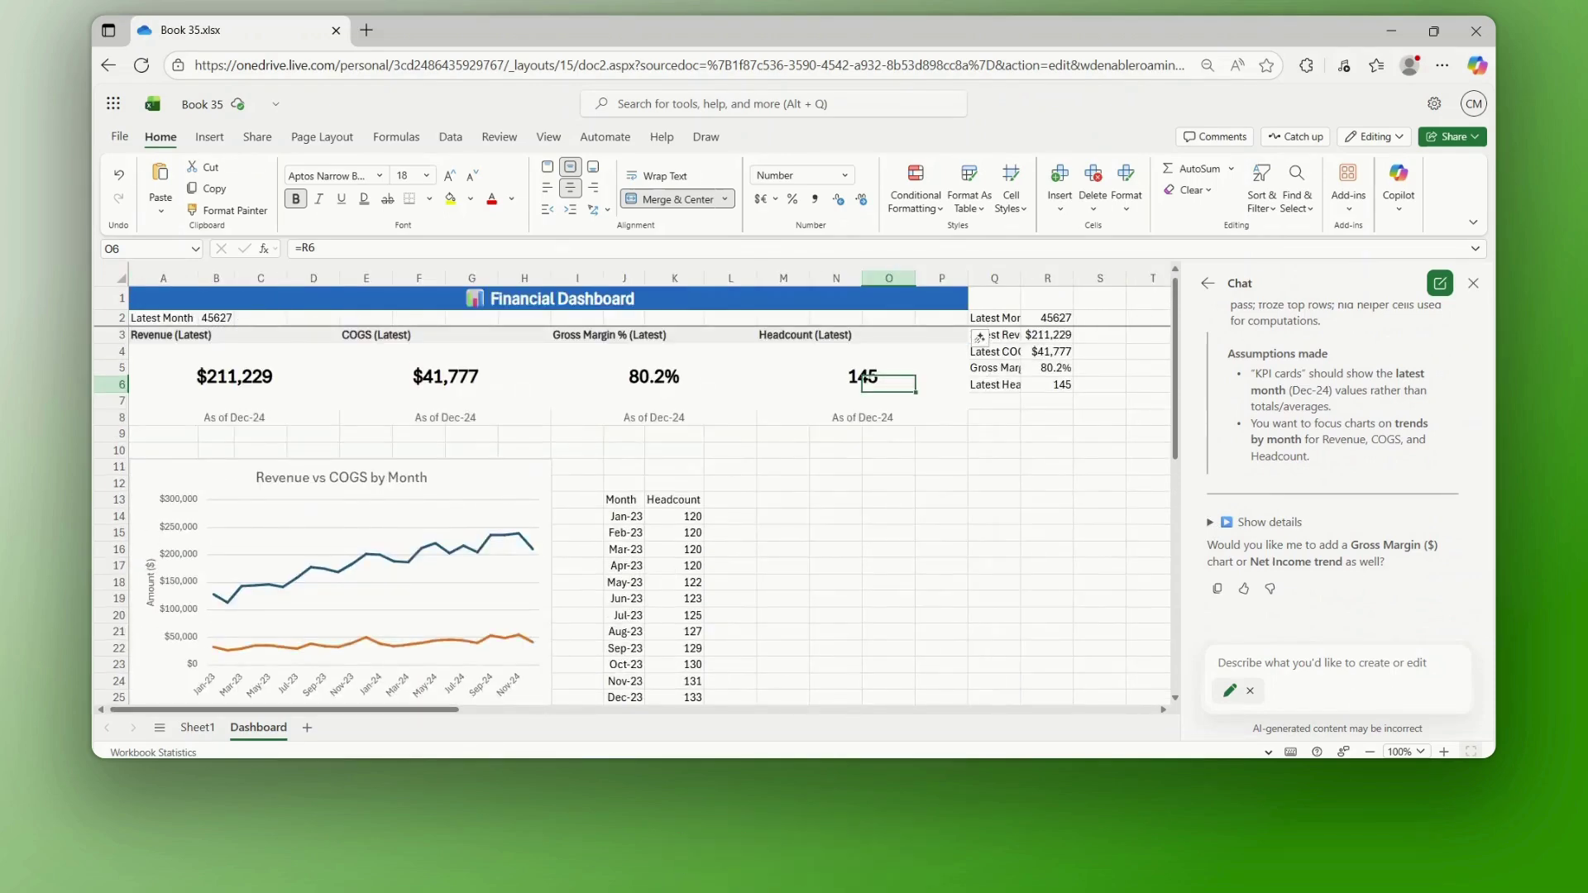
scroll(784, 469, right, 2)
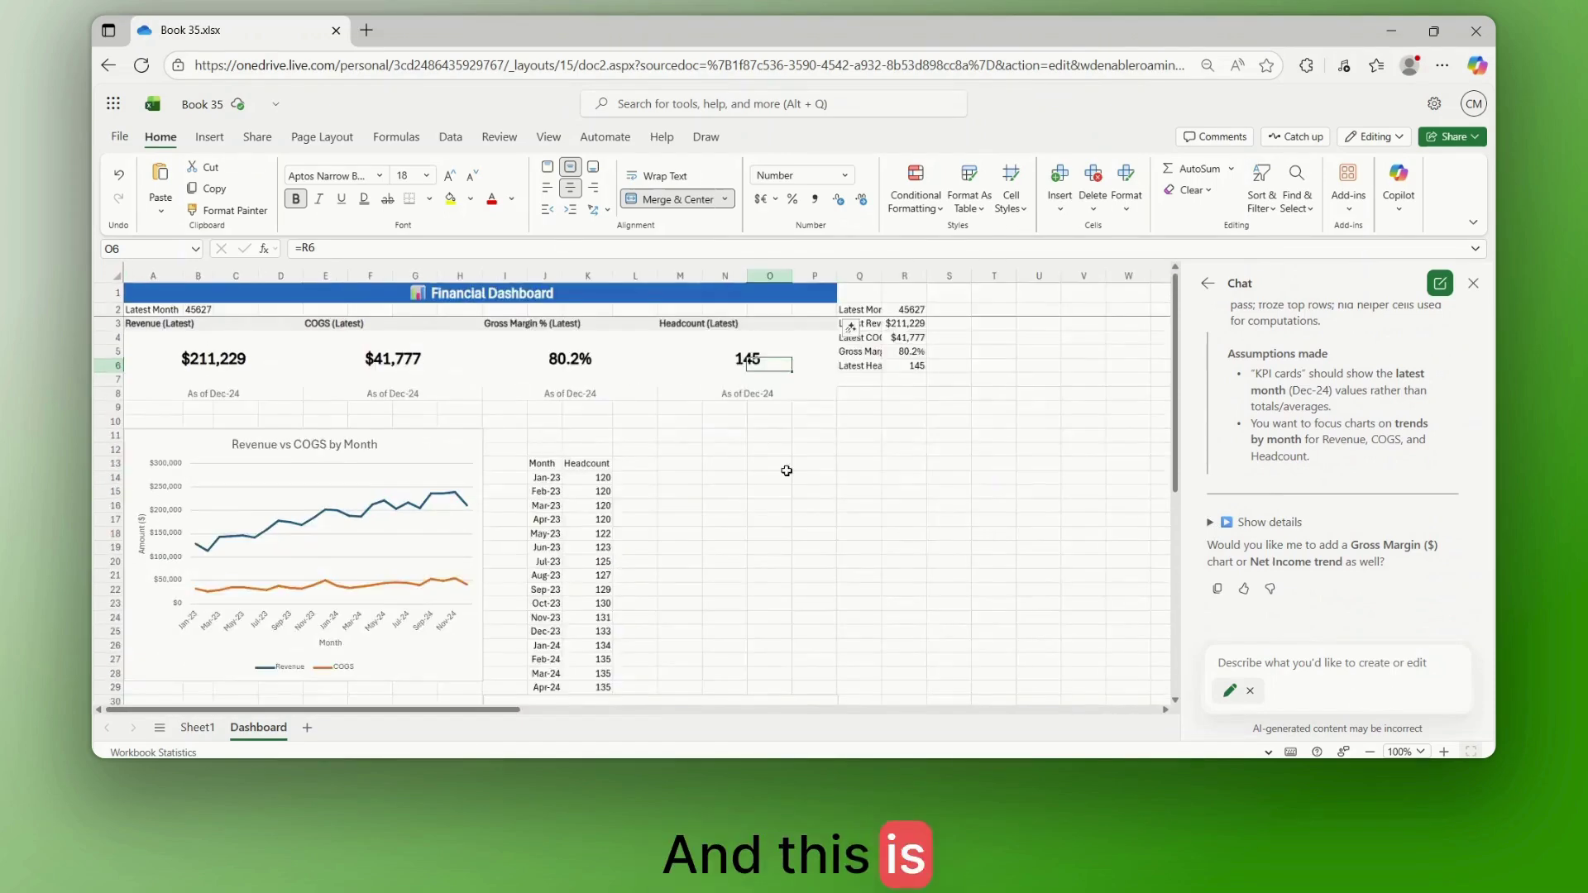
scroll(674, 490, down, 2)
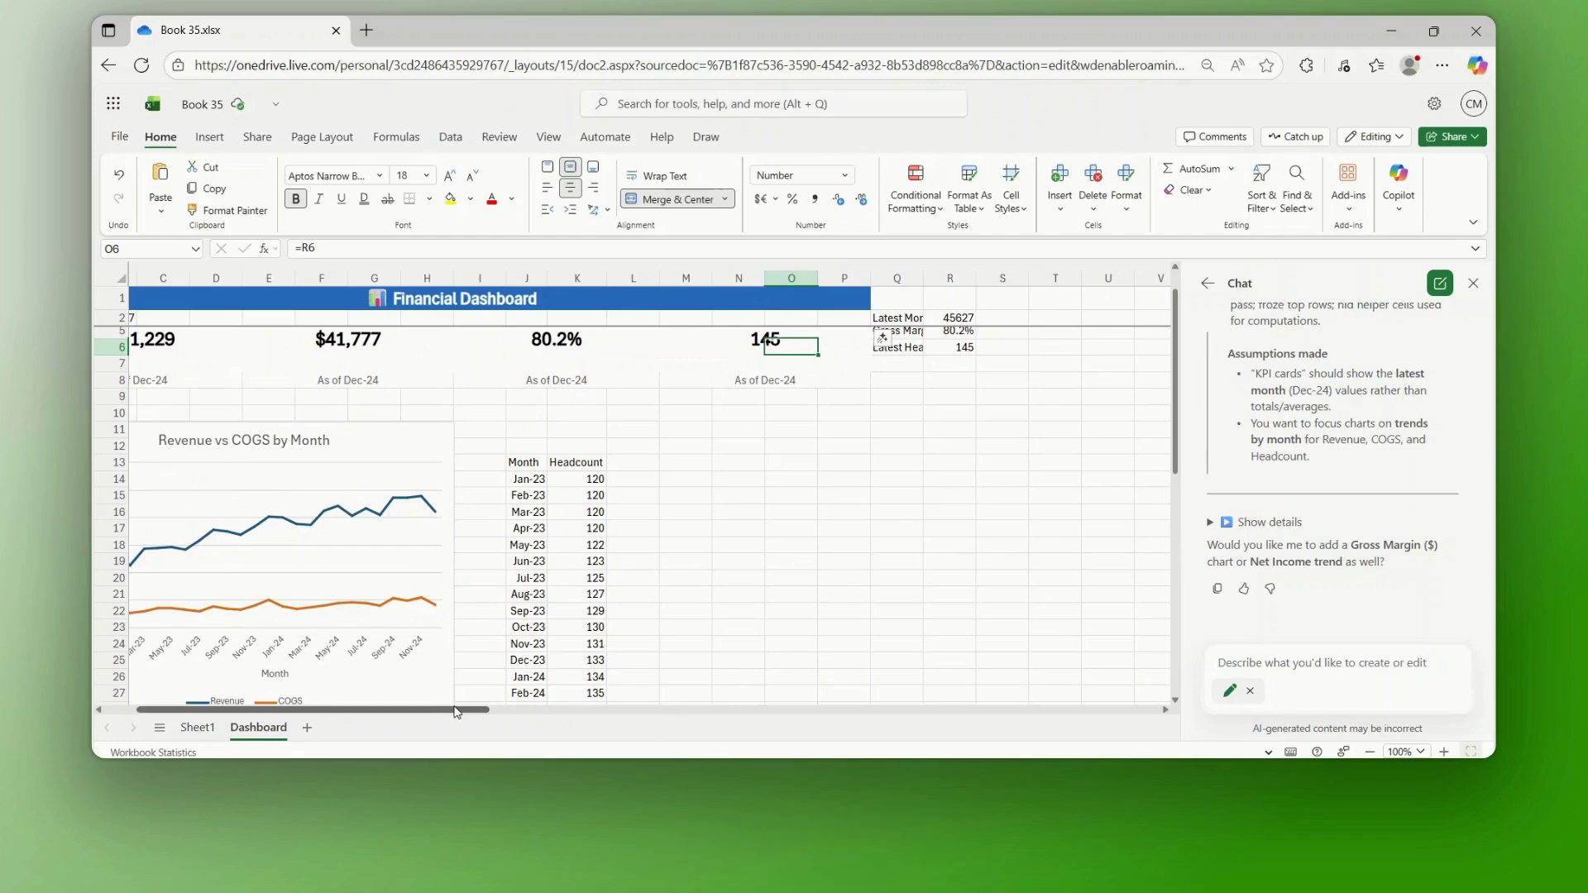
scroll(555, 518, left, 2)
scroll(555, 519, down, 10)
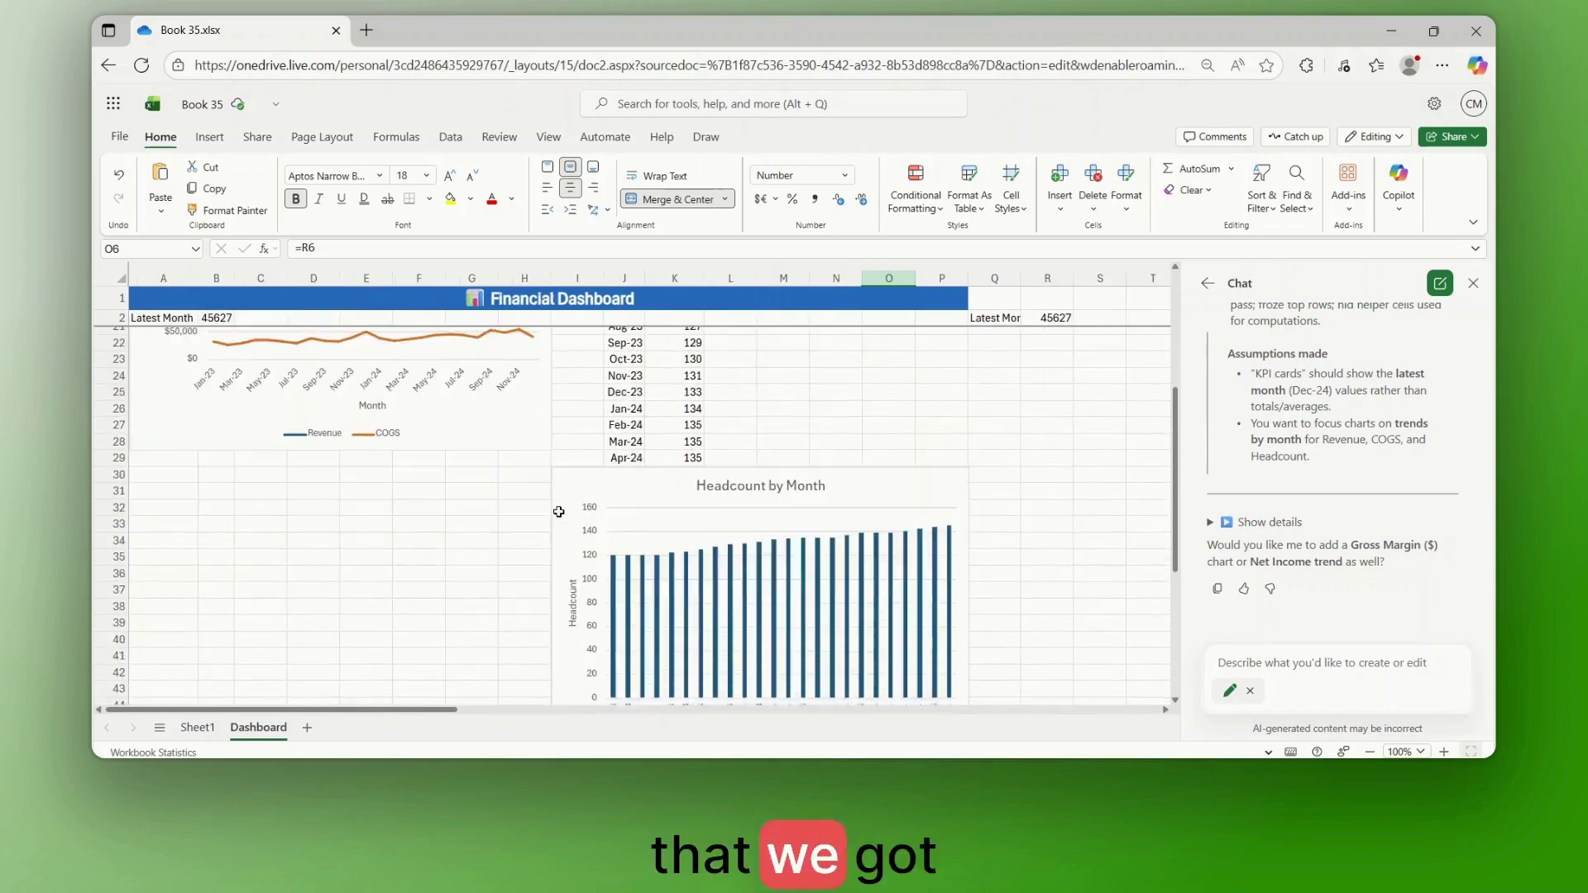
scroll(556, 508, up, 12)
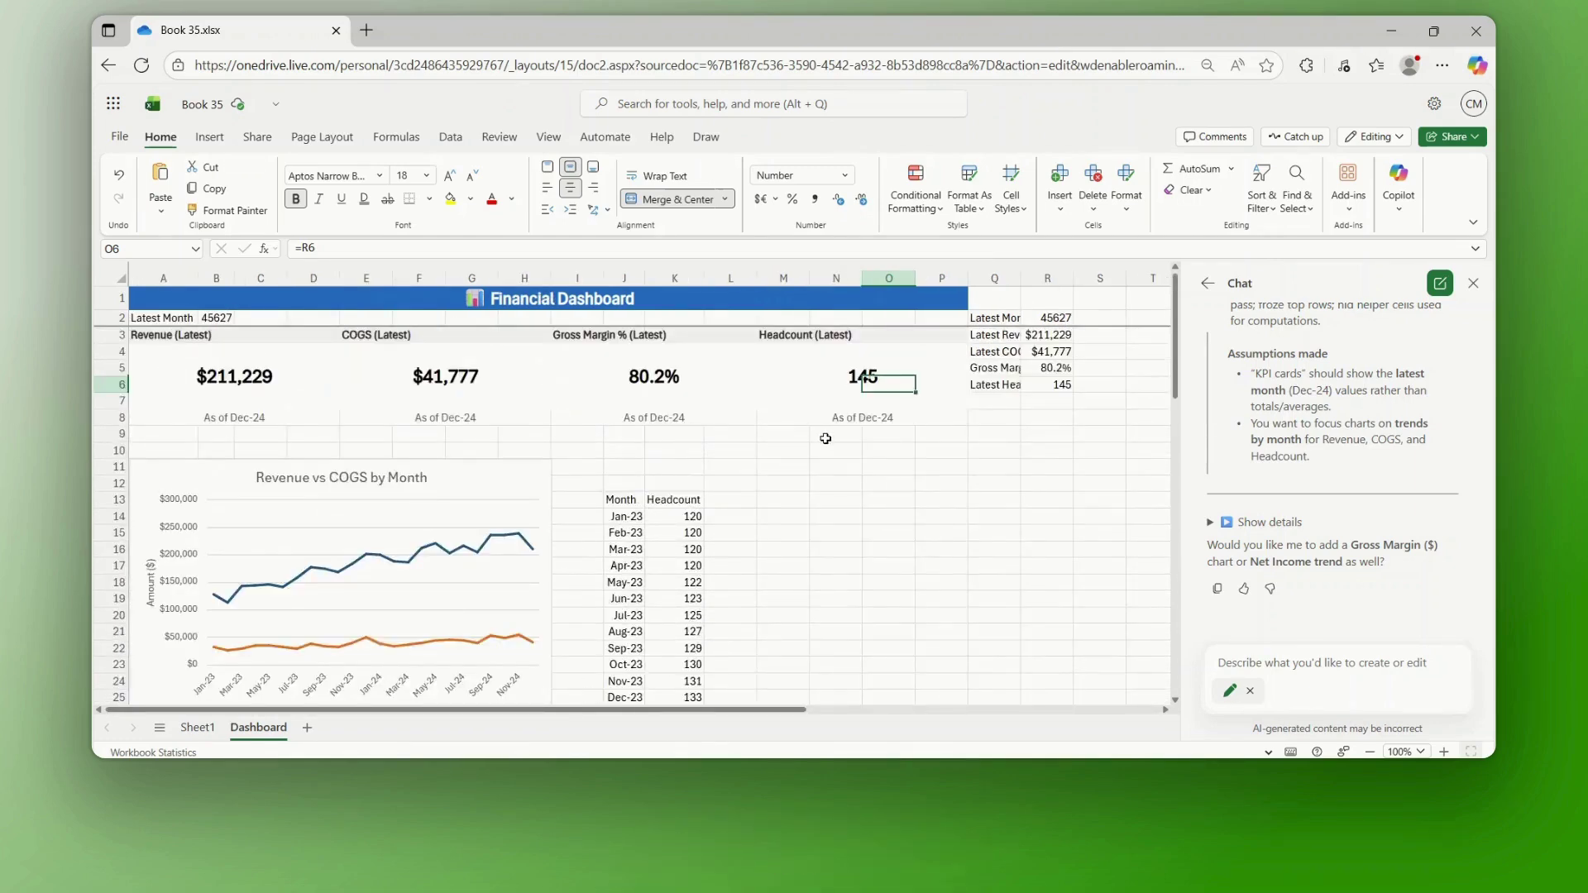
scroll(831, 443, down, 3)
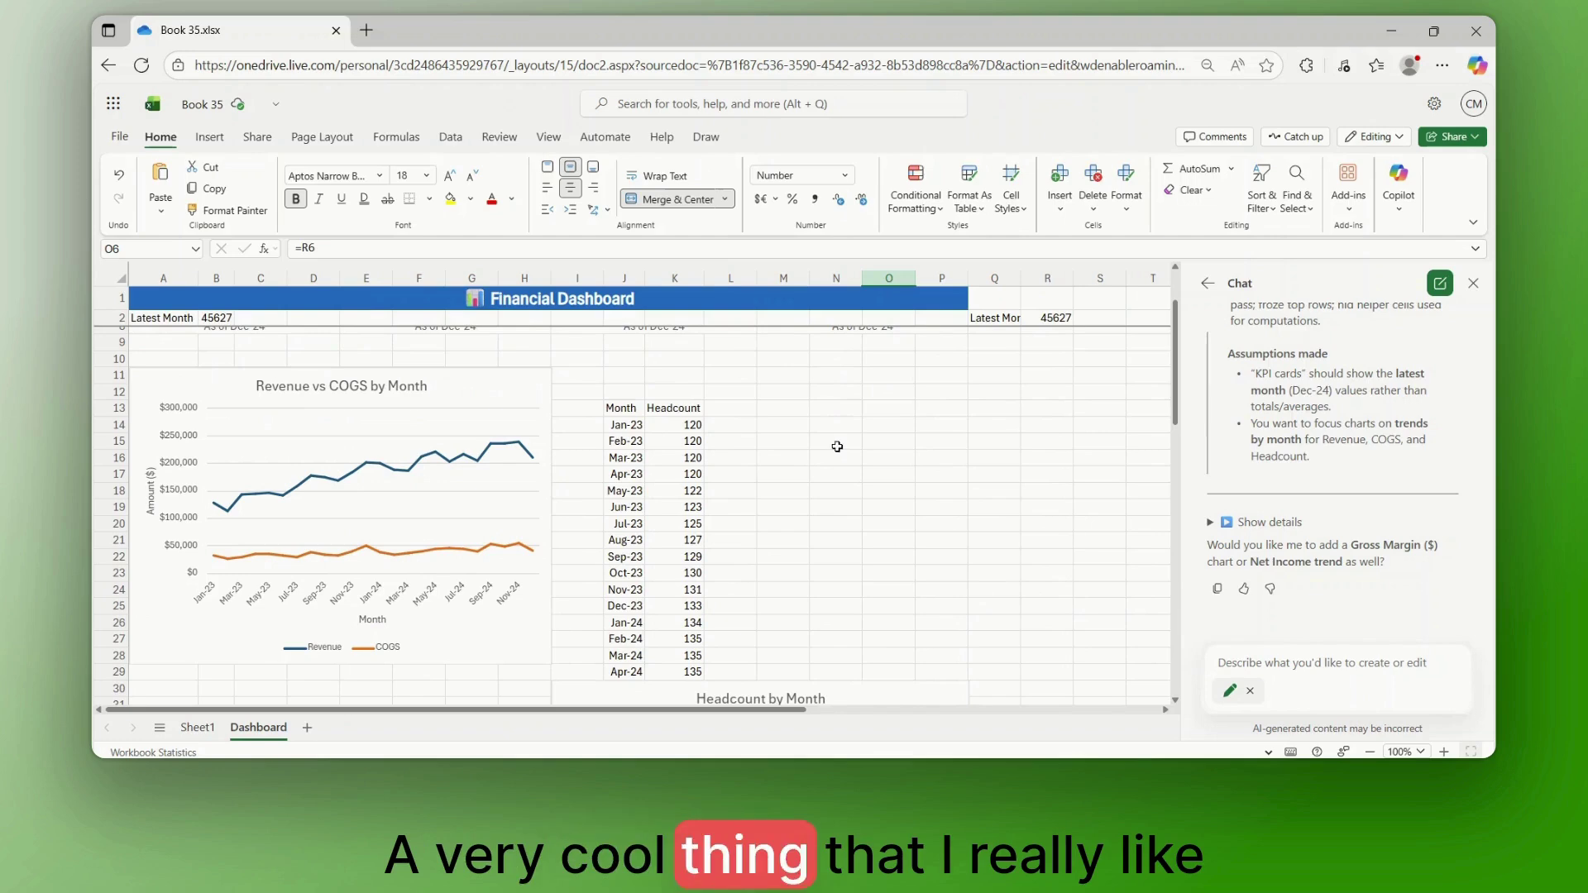
scroll(852, 446, down, 2)
scroll(856, 445, down, 2)
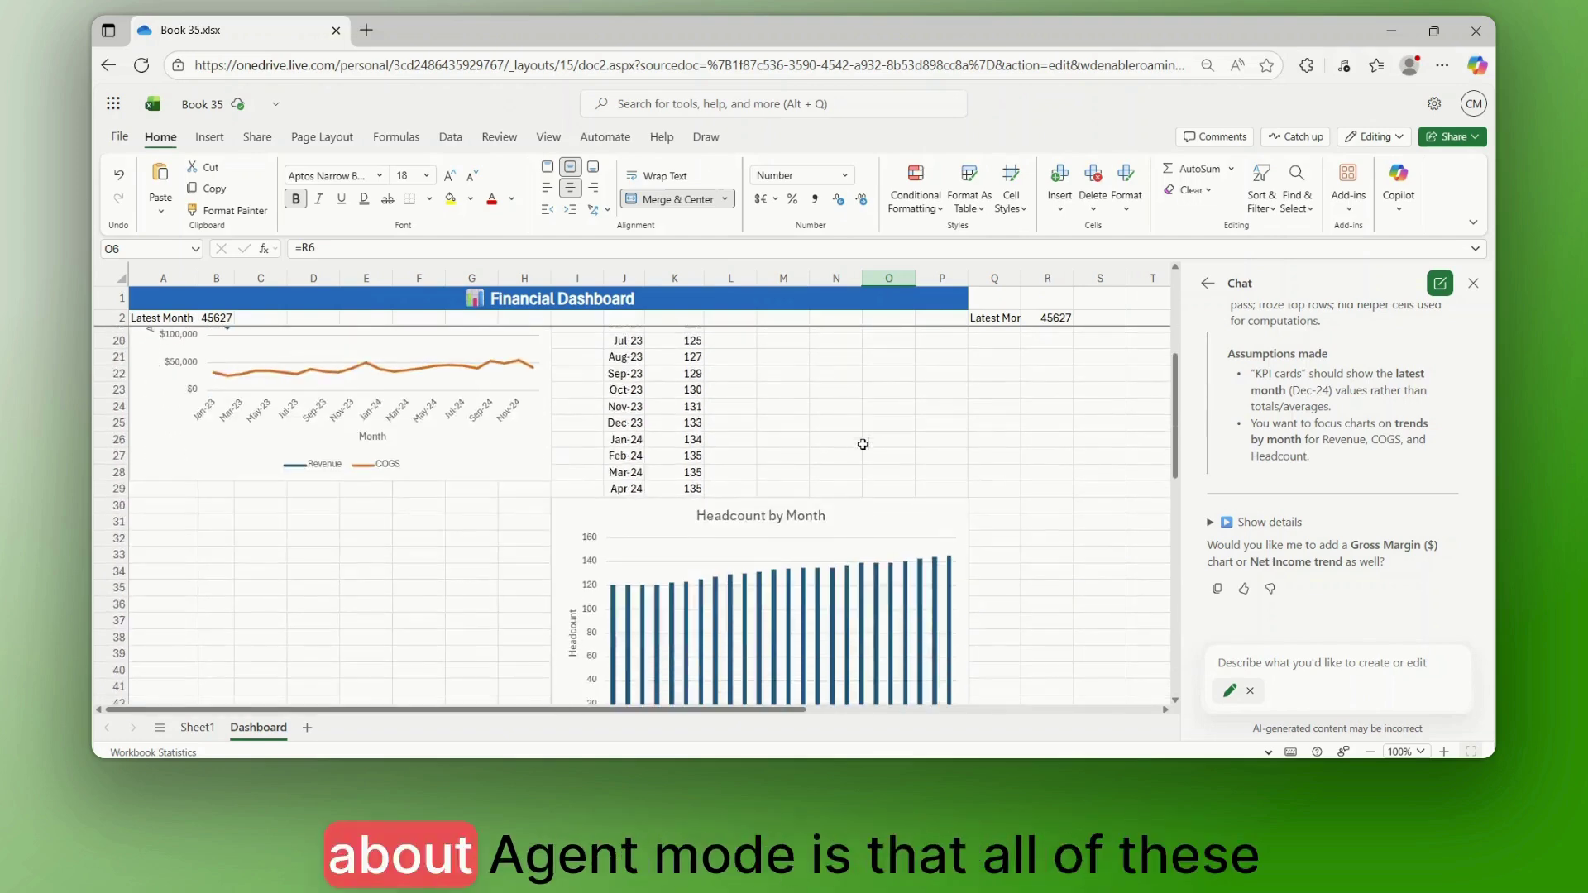
click(872, 497)
drag(874, 496, 1016, 467)
scroll(946, 414, up, 4)
scroll(1001, 385, up, 2)
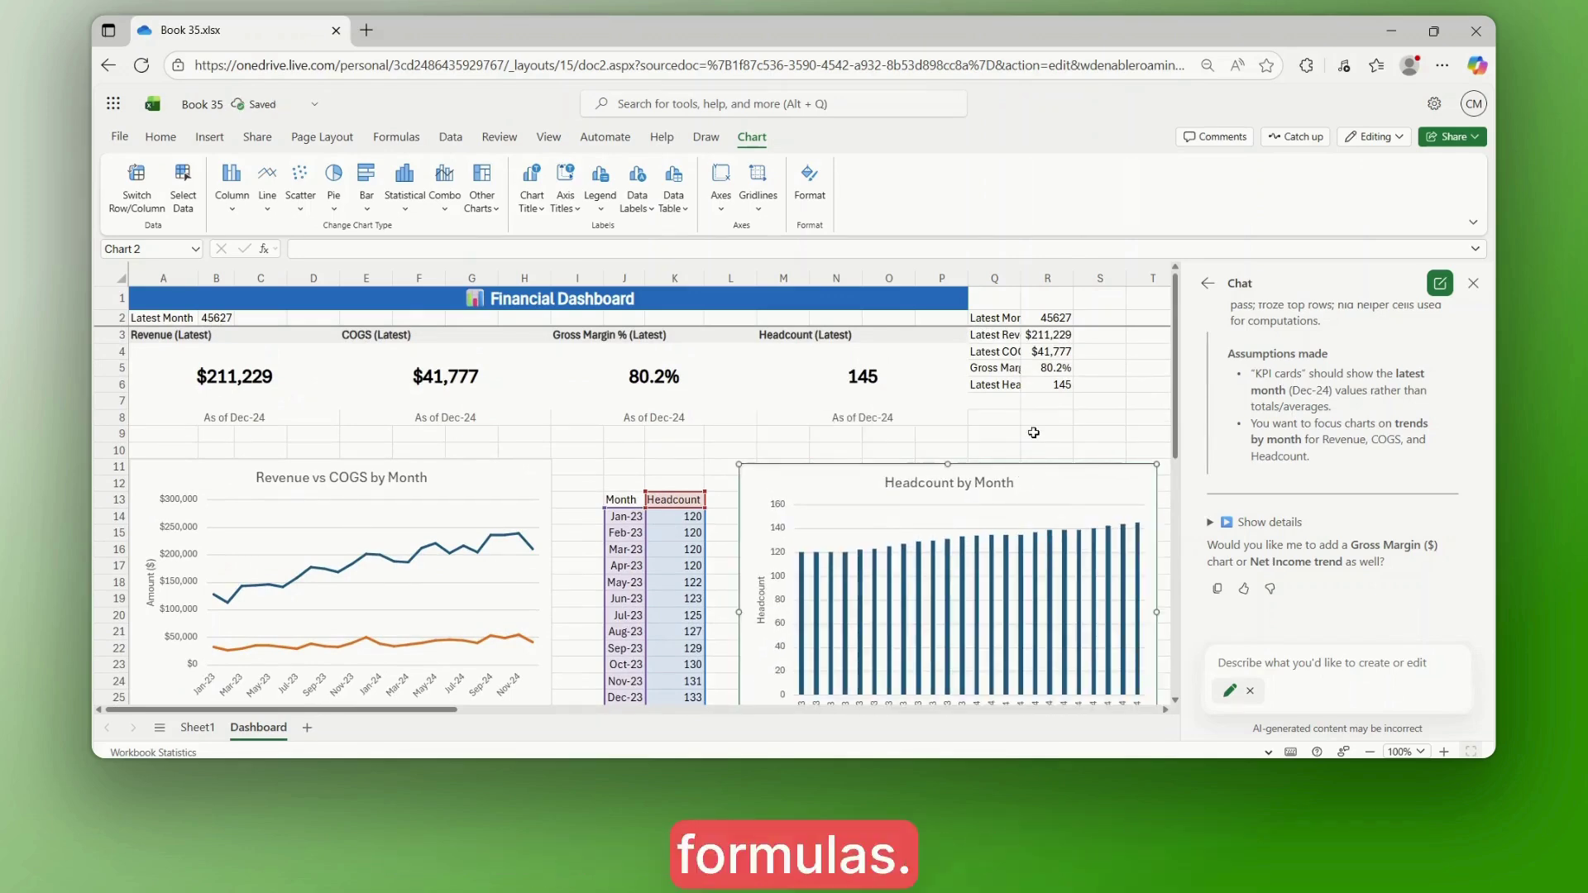
Append '(USD)' to the chart title so it reads 'Revenue vs COGS by Month (USD)'
click(1035, 431)
click(407, 475)
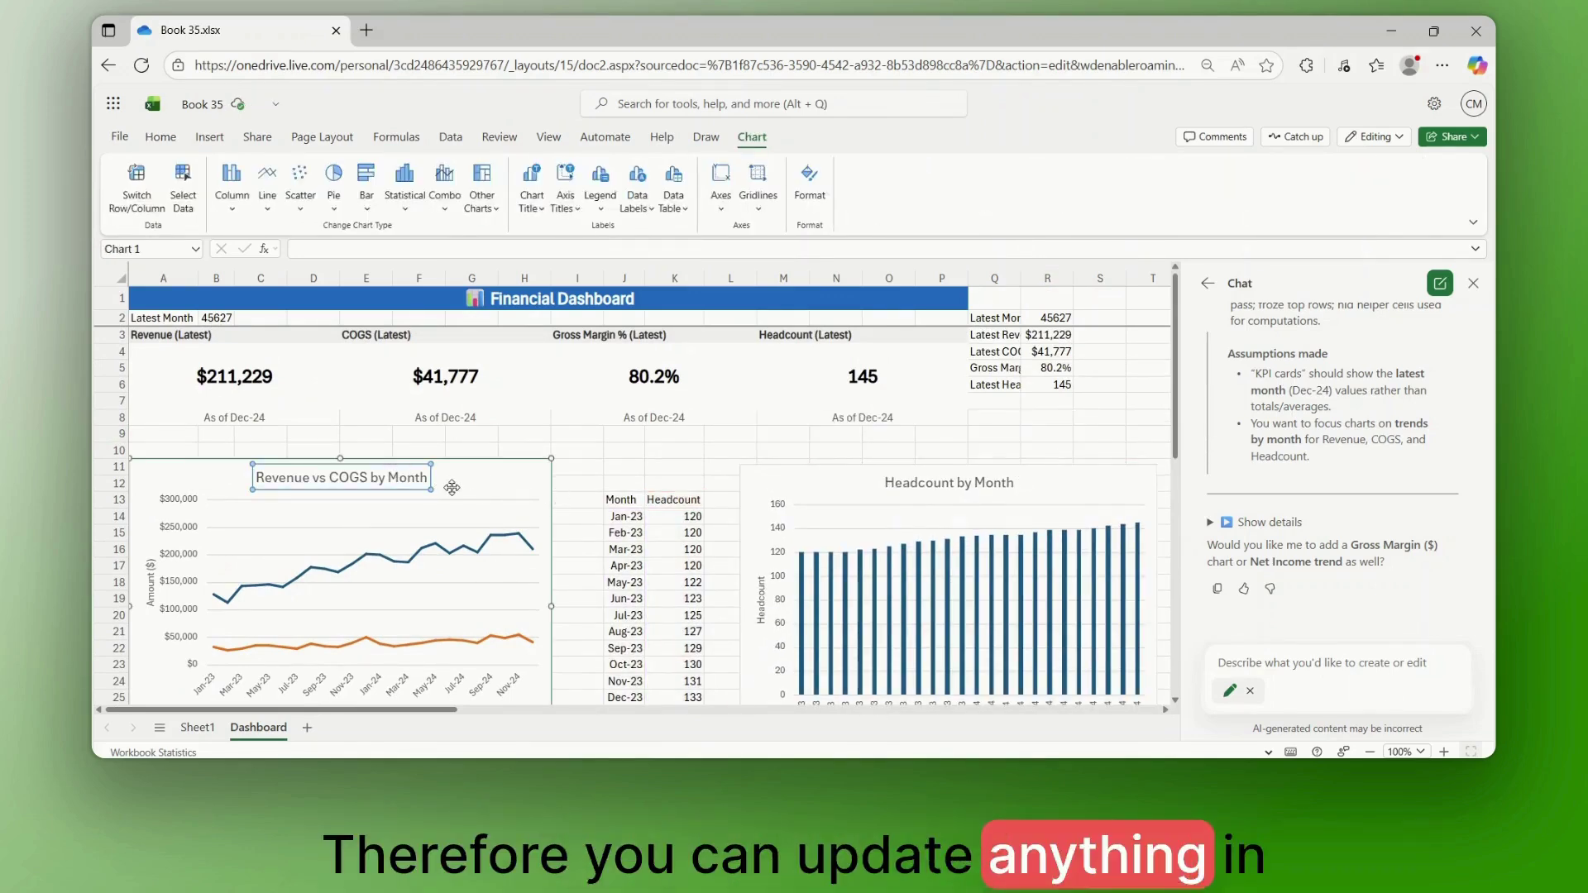
double_click(390, 481)
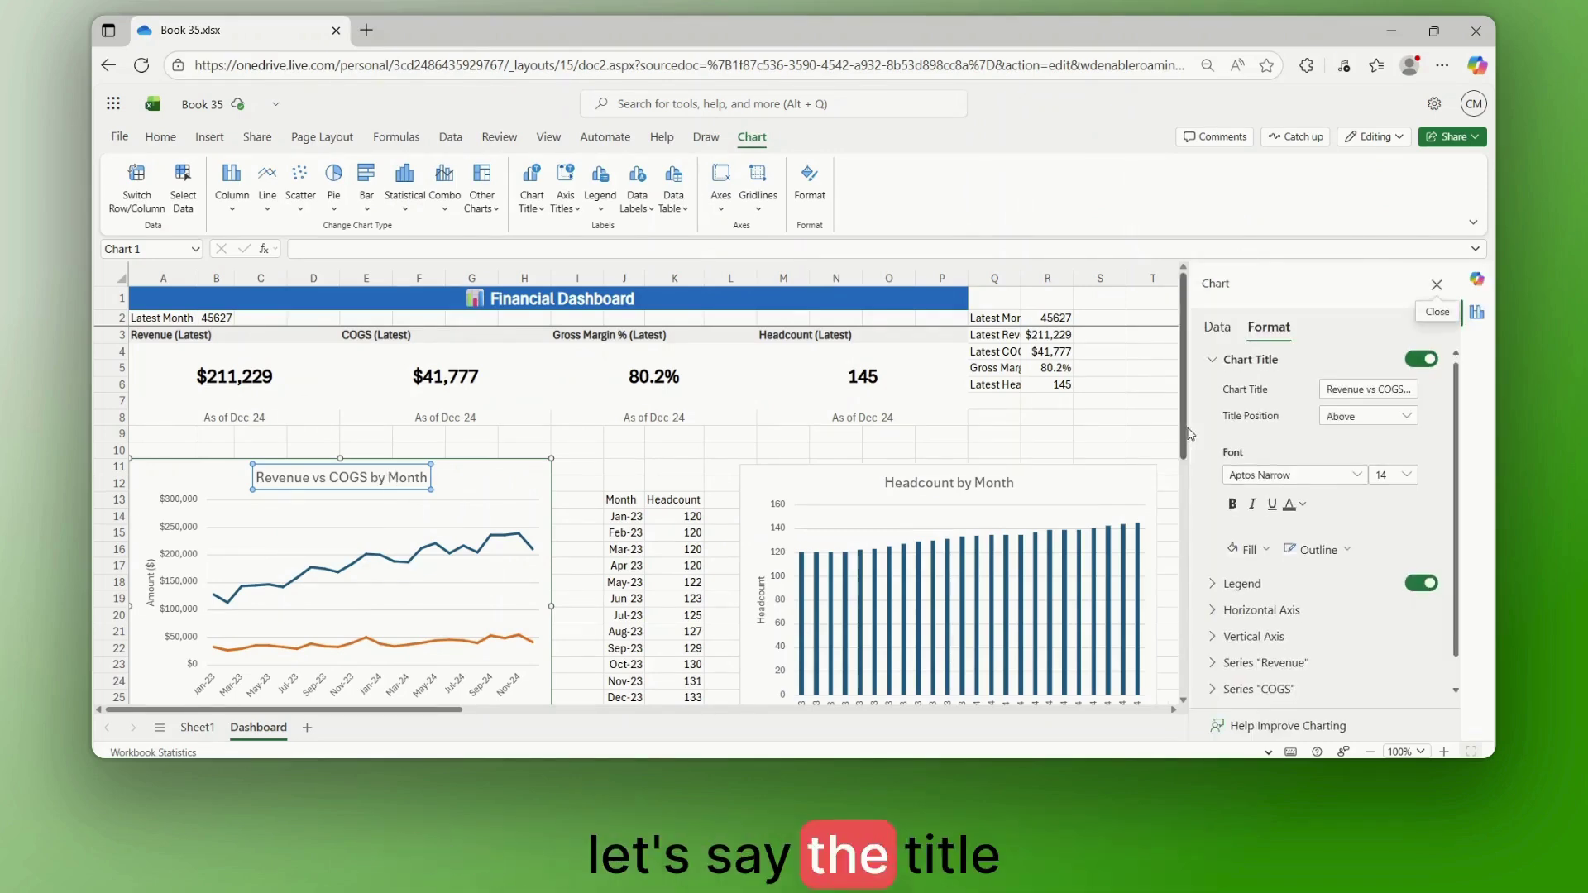
click(1345, 388)
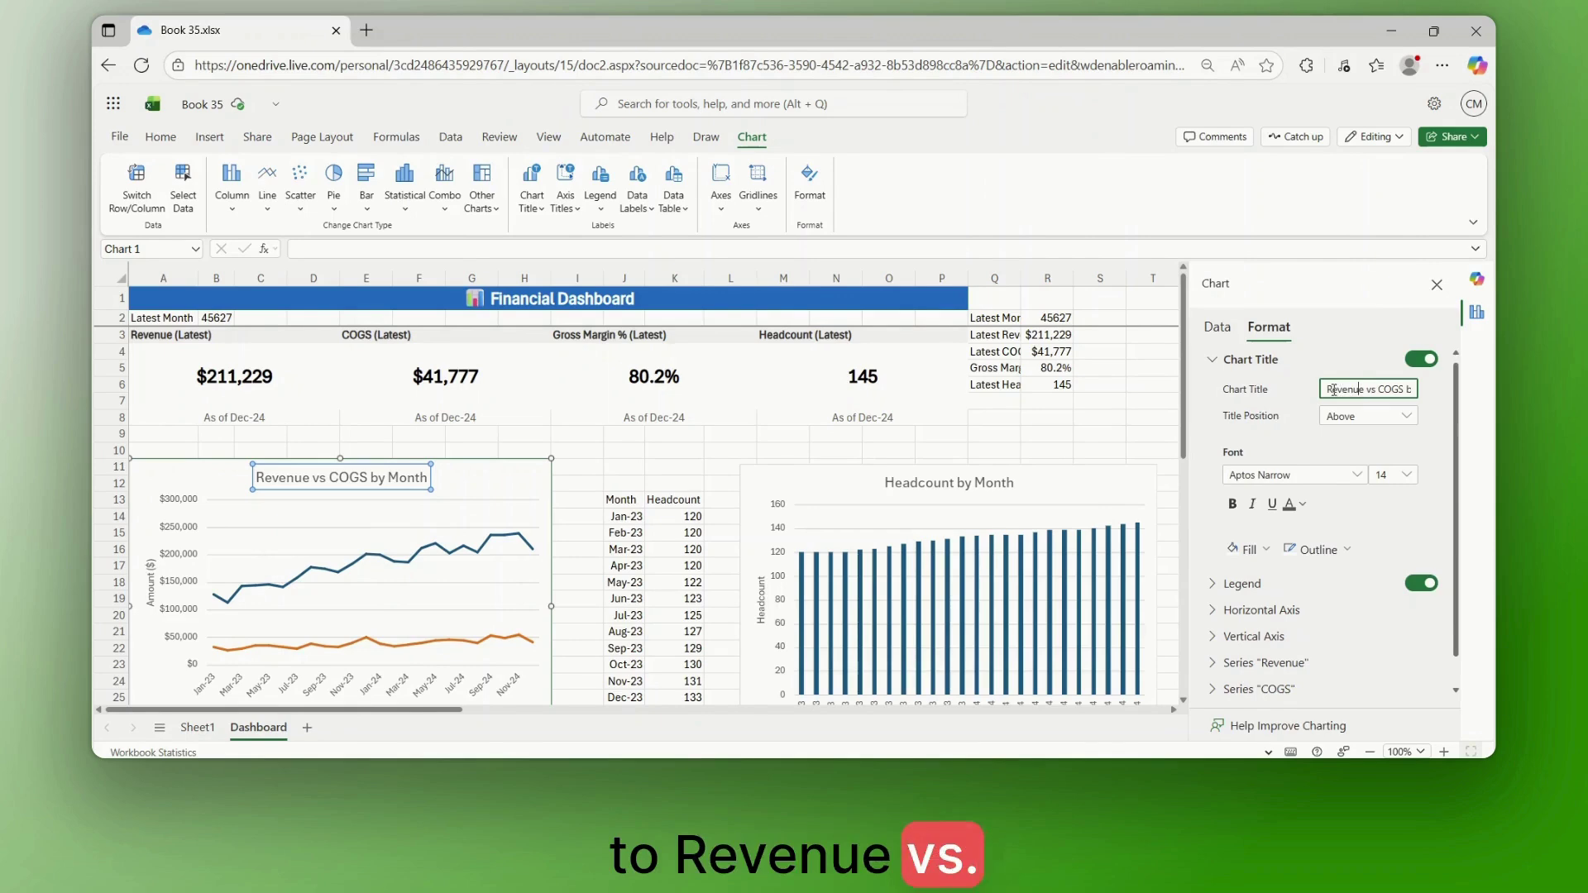
drag(1340, 389, 1413, 392)
key(End)
text((USD))
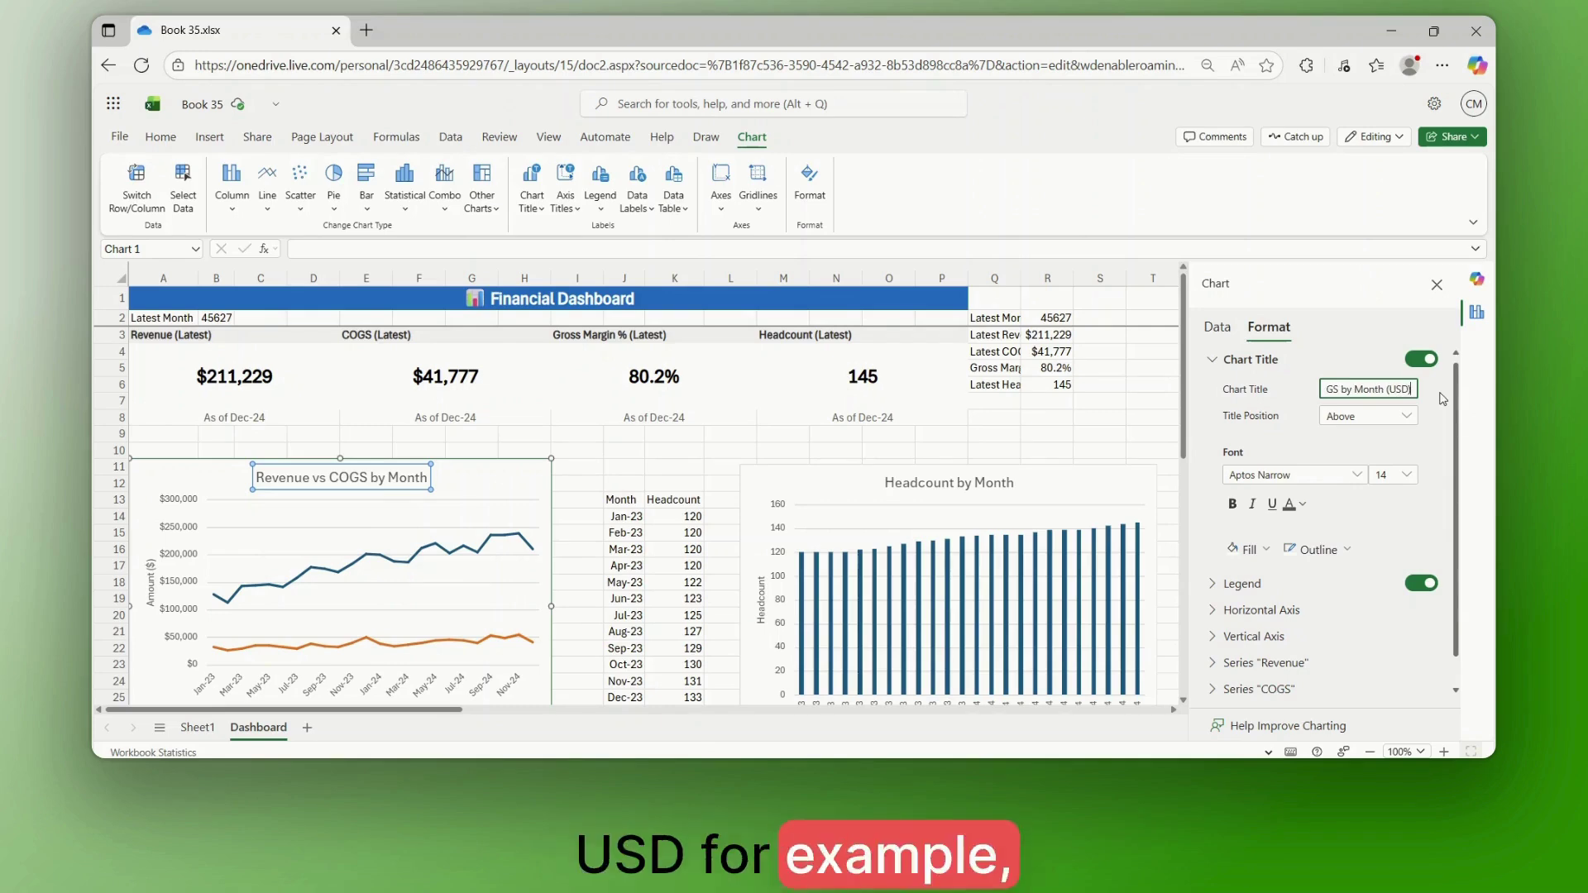
click(1152, 400)
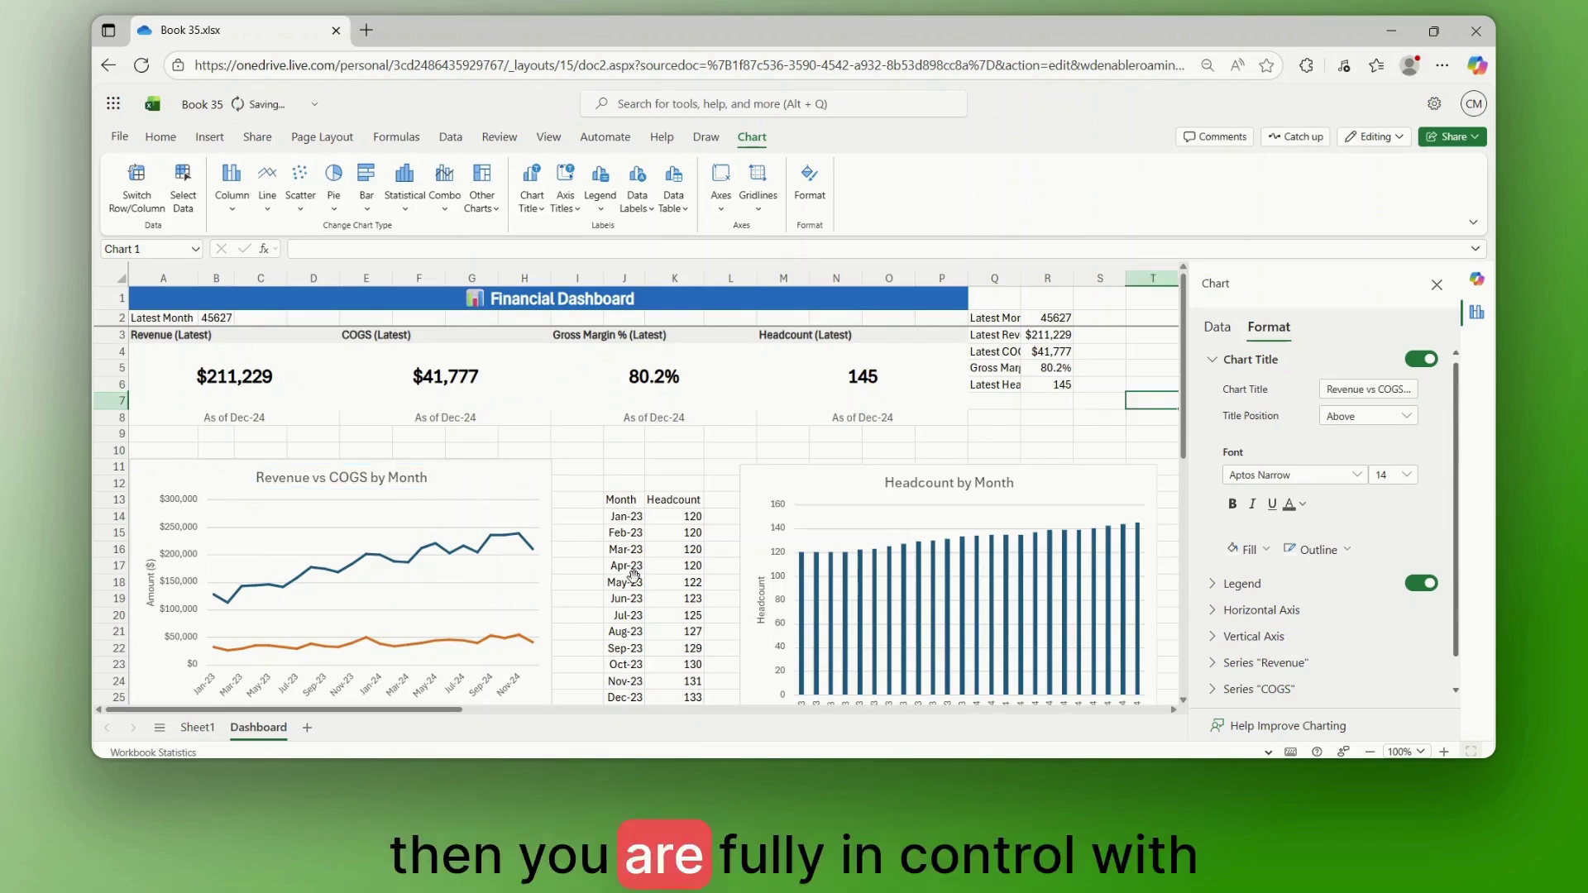
Make the Revenue vs COGS chart title bold with black font colour
click(434, 478)
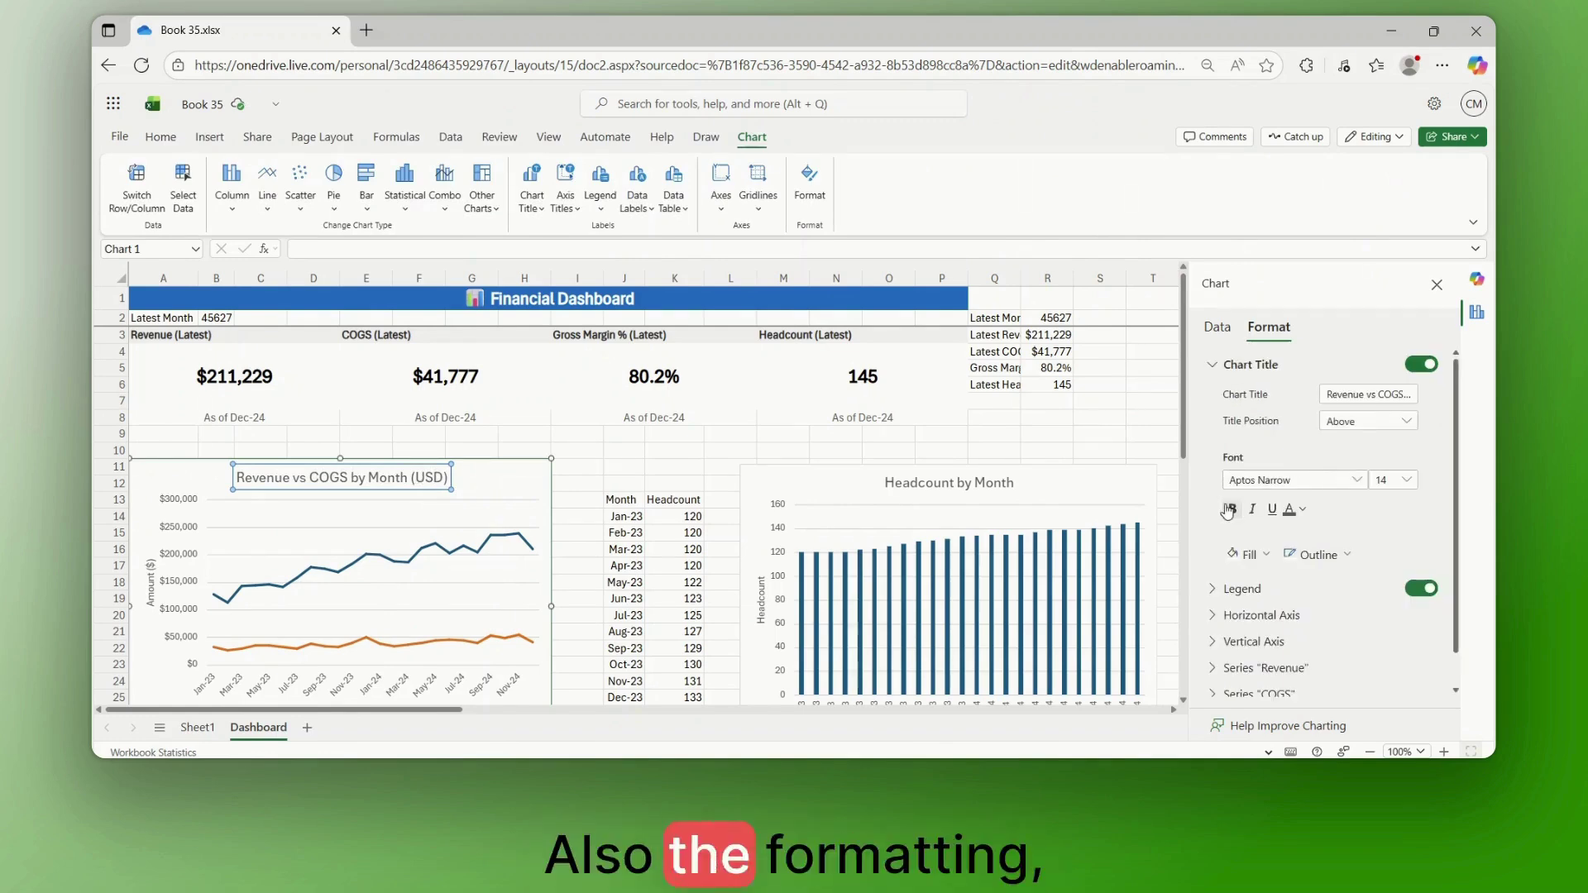
click(1229, 510)
click(1303, 510)
click(1242, 540)
click(525, 449)
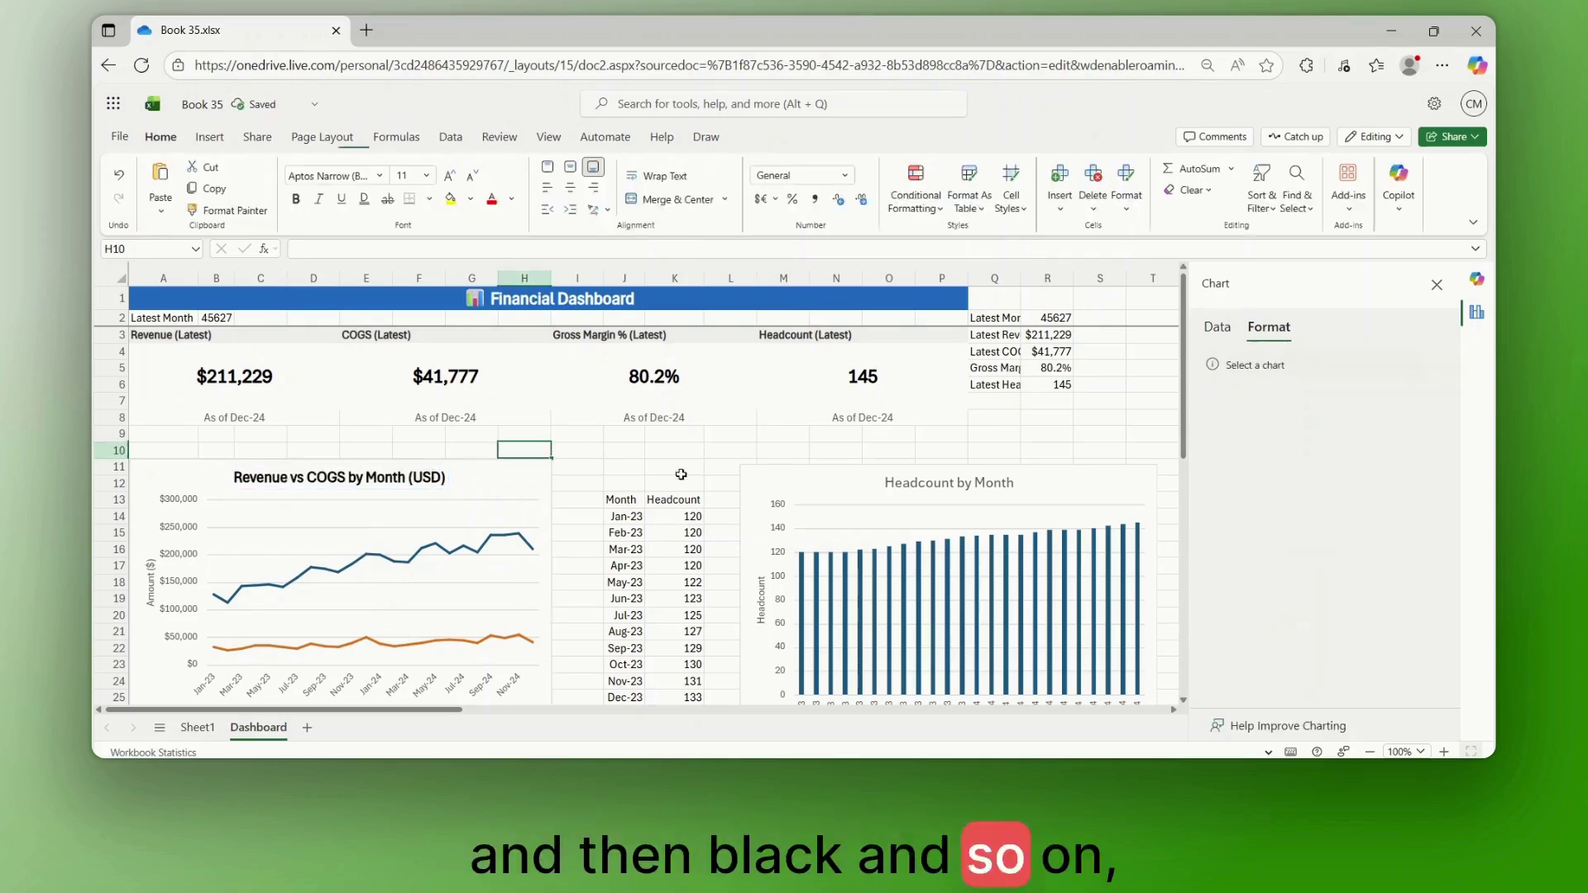
click(857, 473)
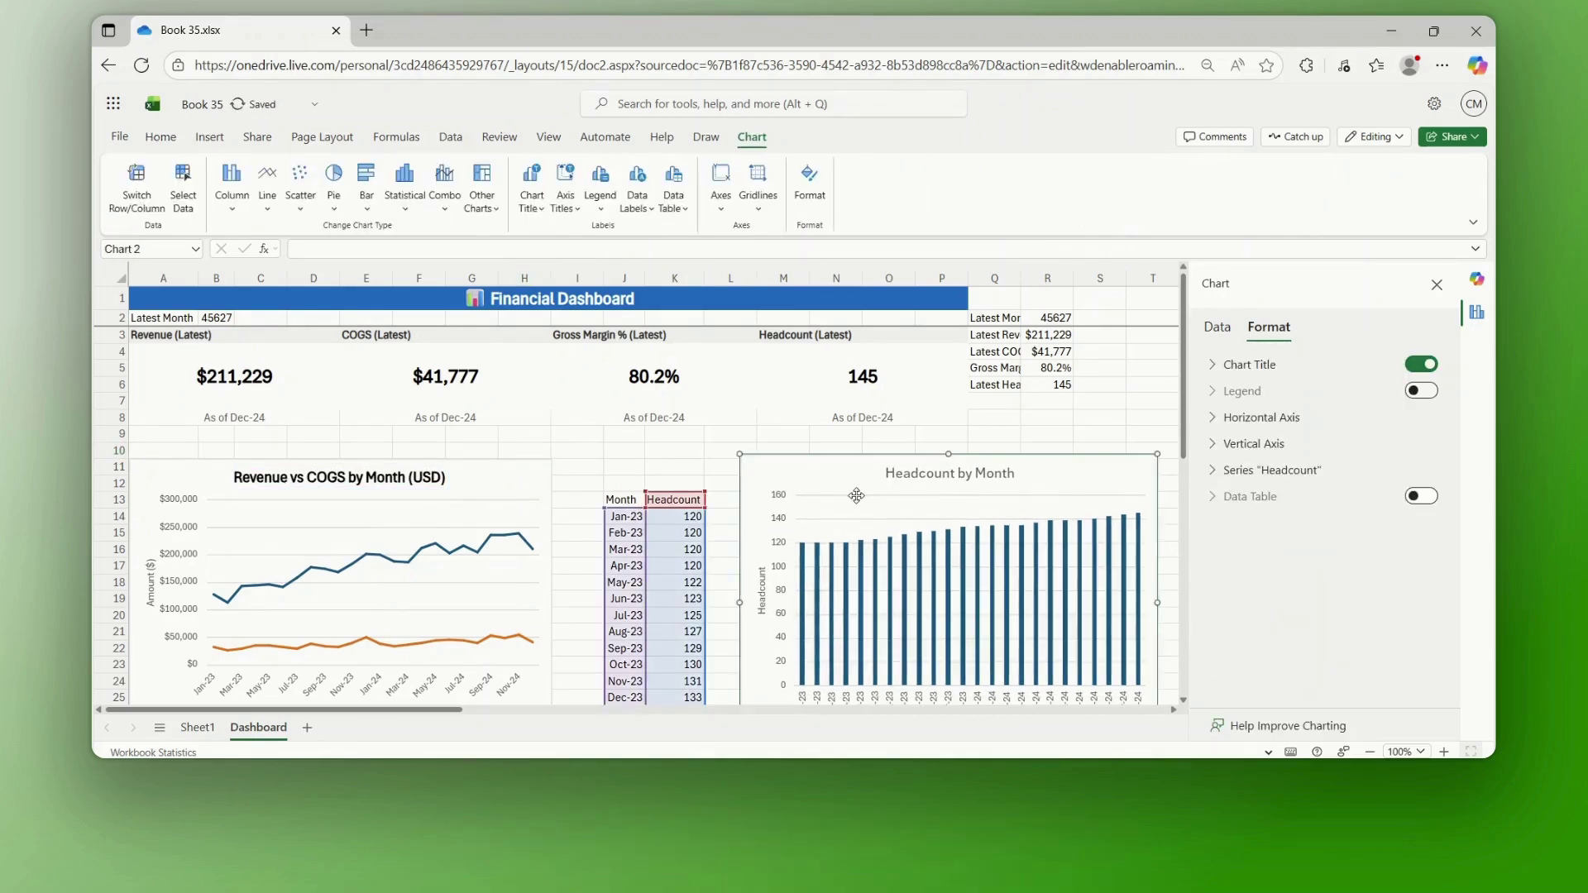
Inspect the latest revenue formula in R3 and the latest month formula in R2, then widen column Q to show its labels
click(258, 376)
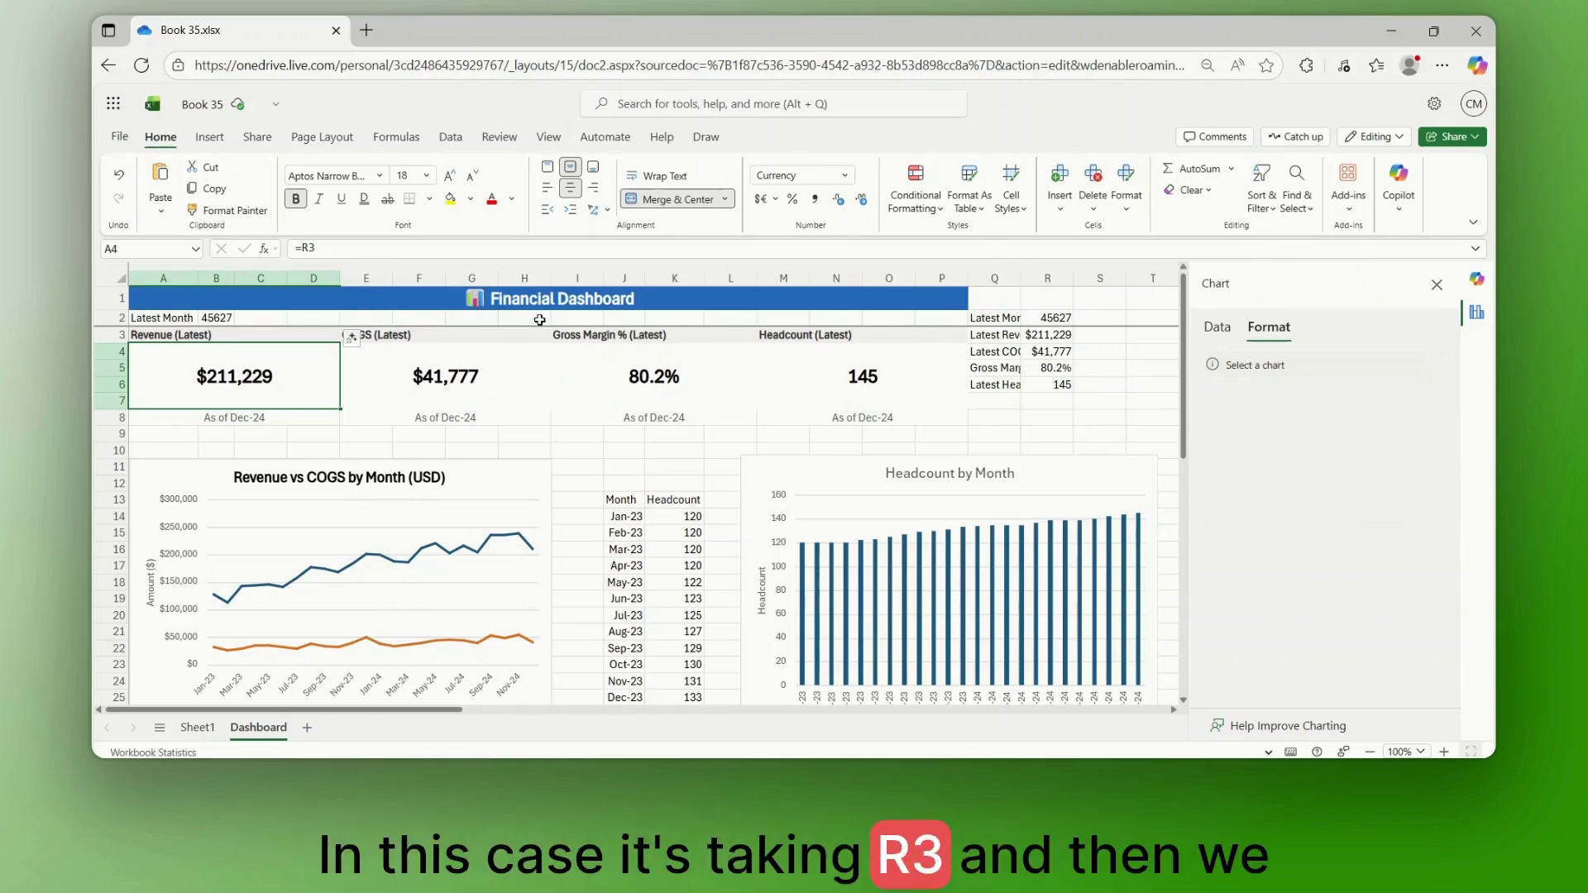
click(1060, 335)
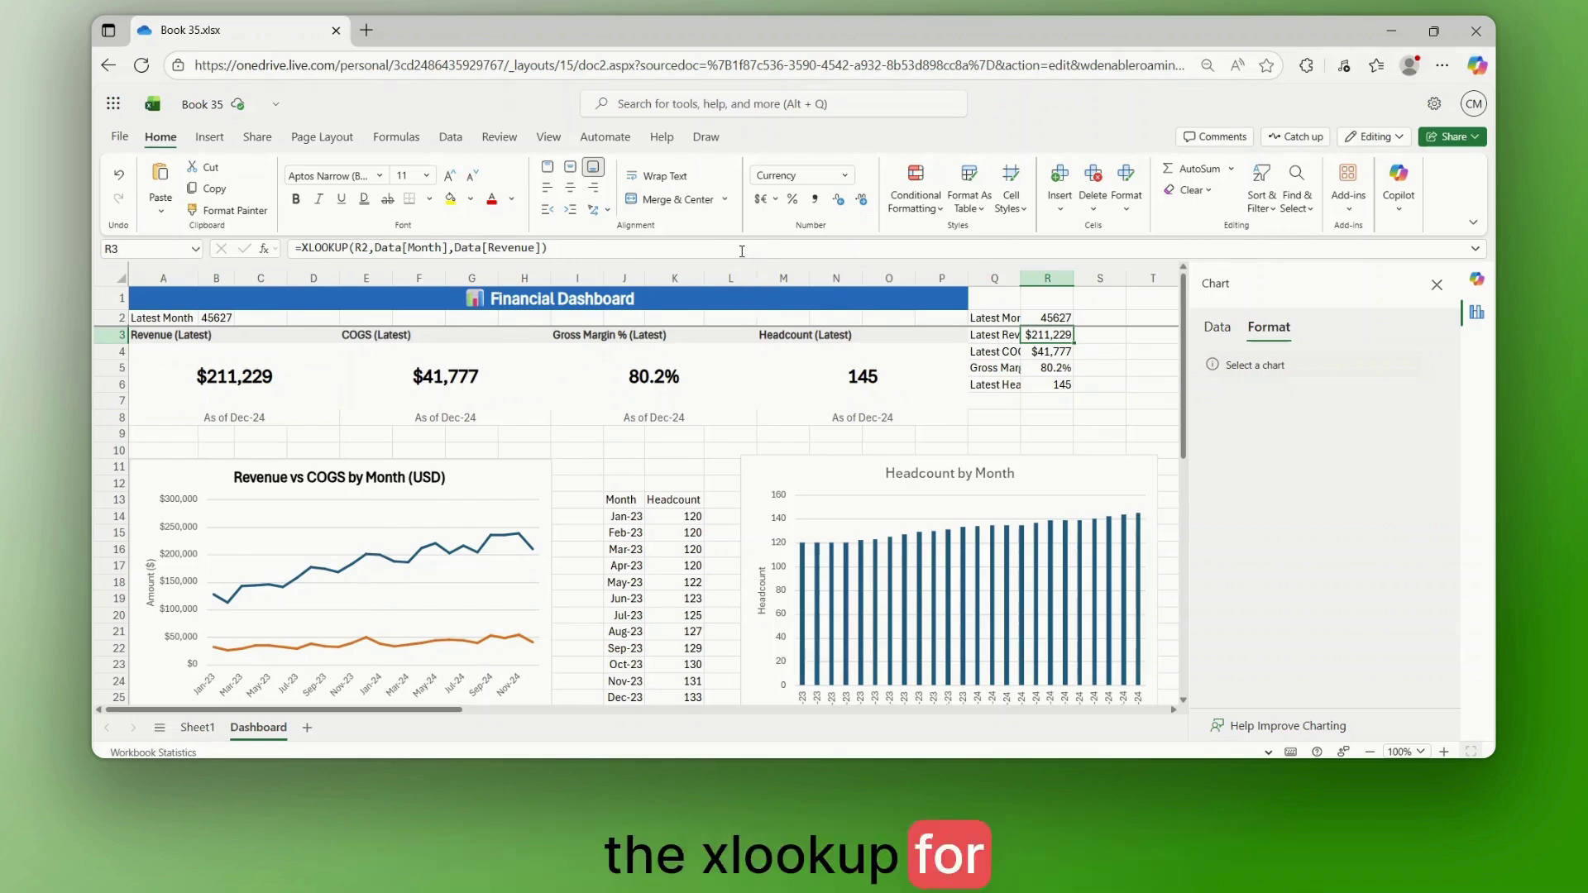
click(713, 250)
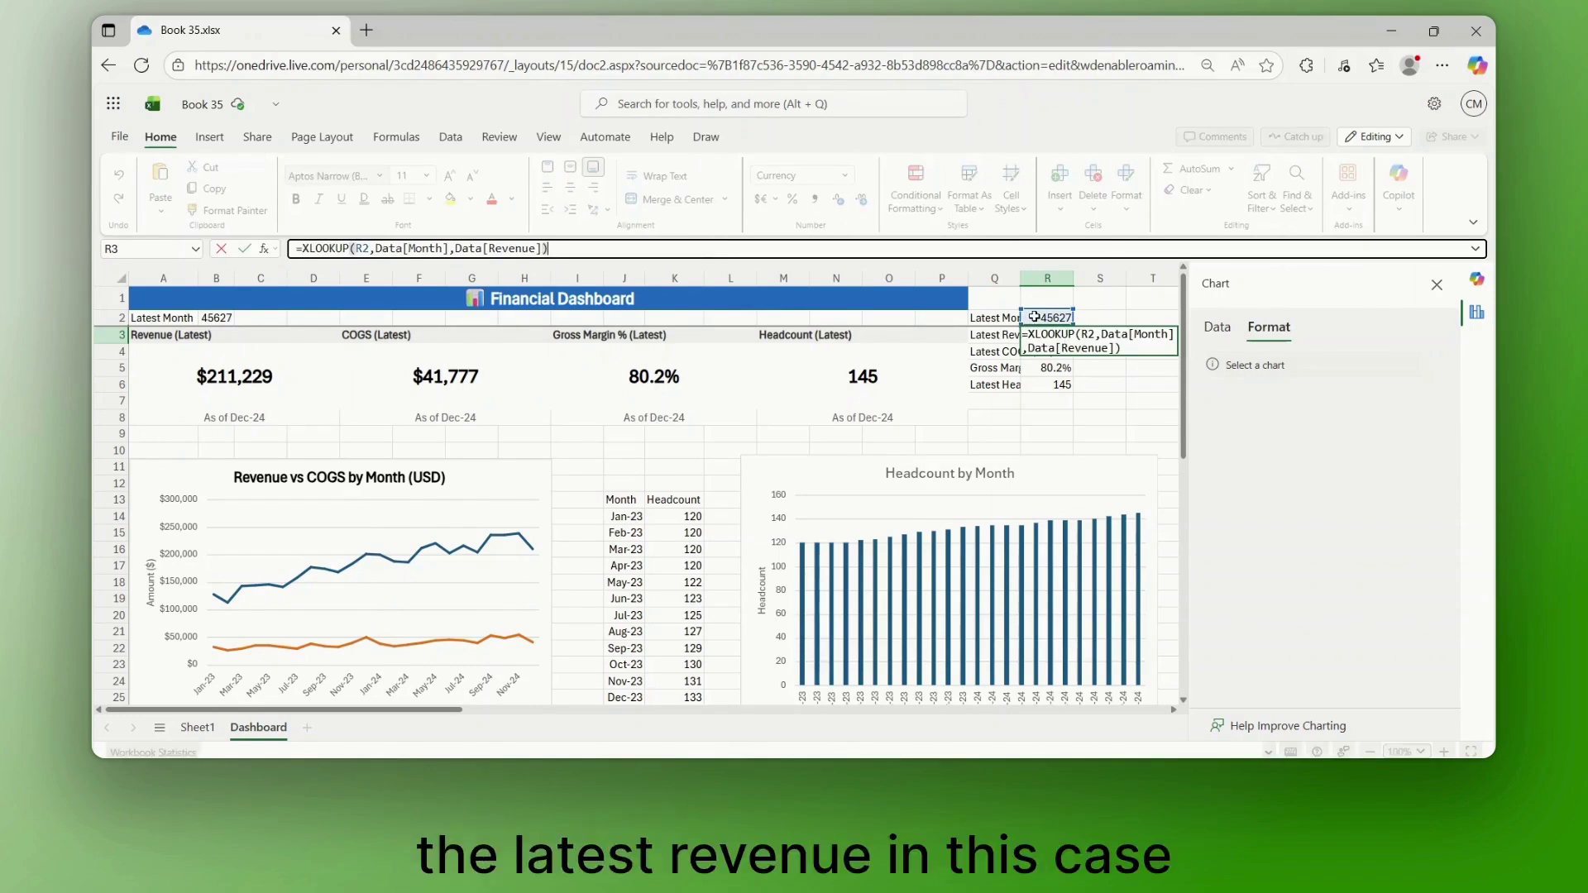
click(1060, 319)
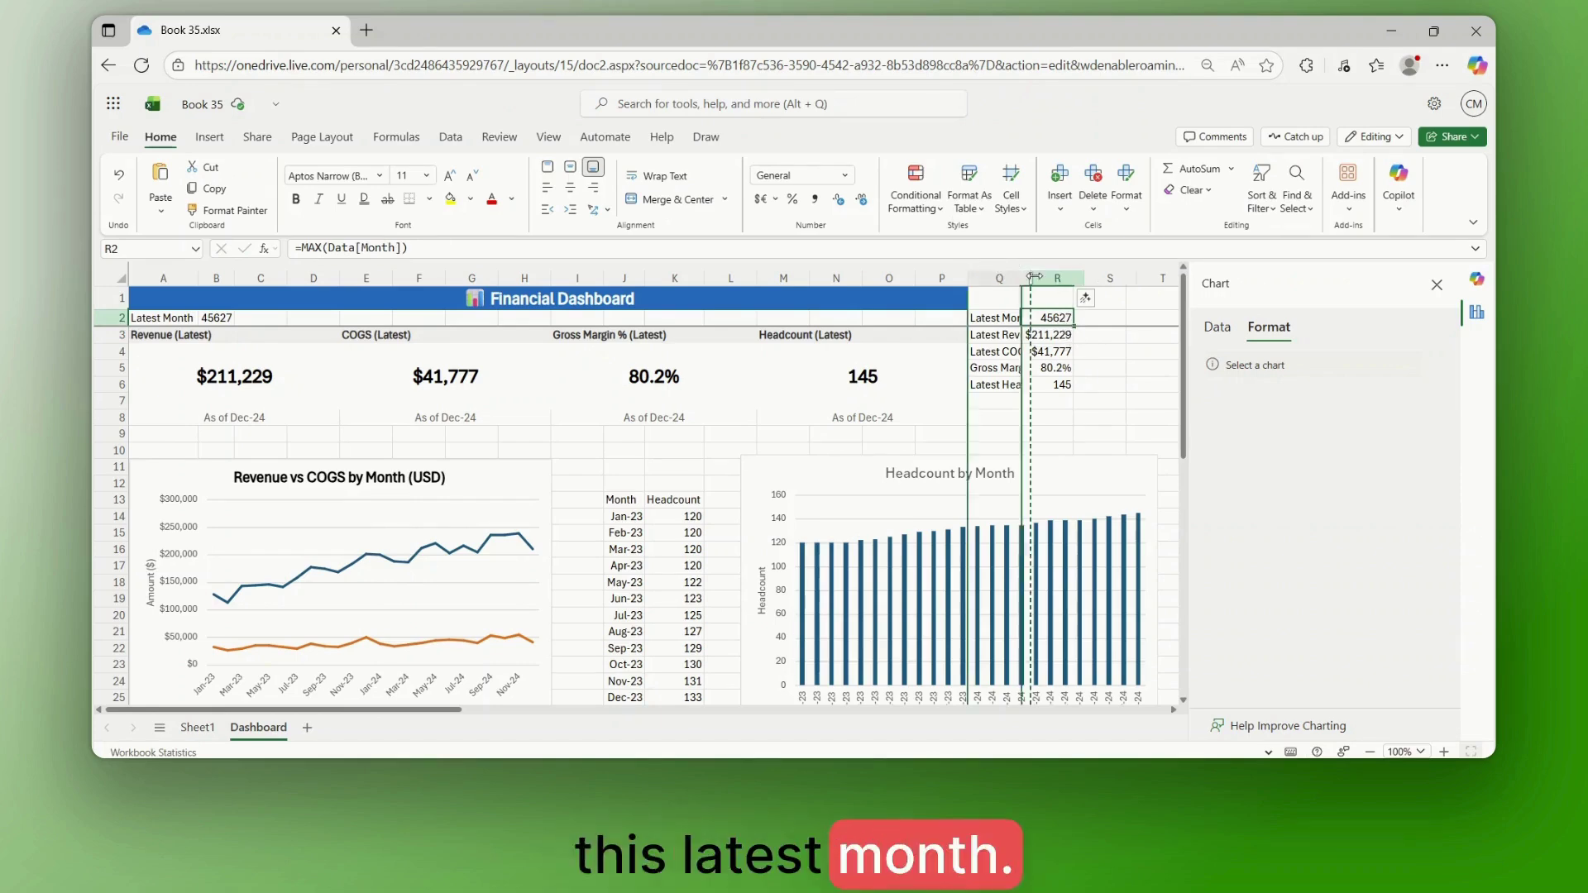
drag(1023, 277, 1041, 277)
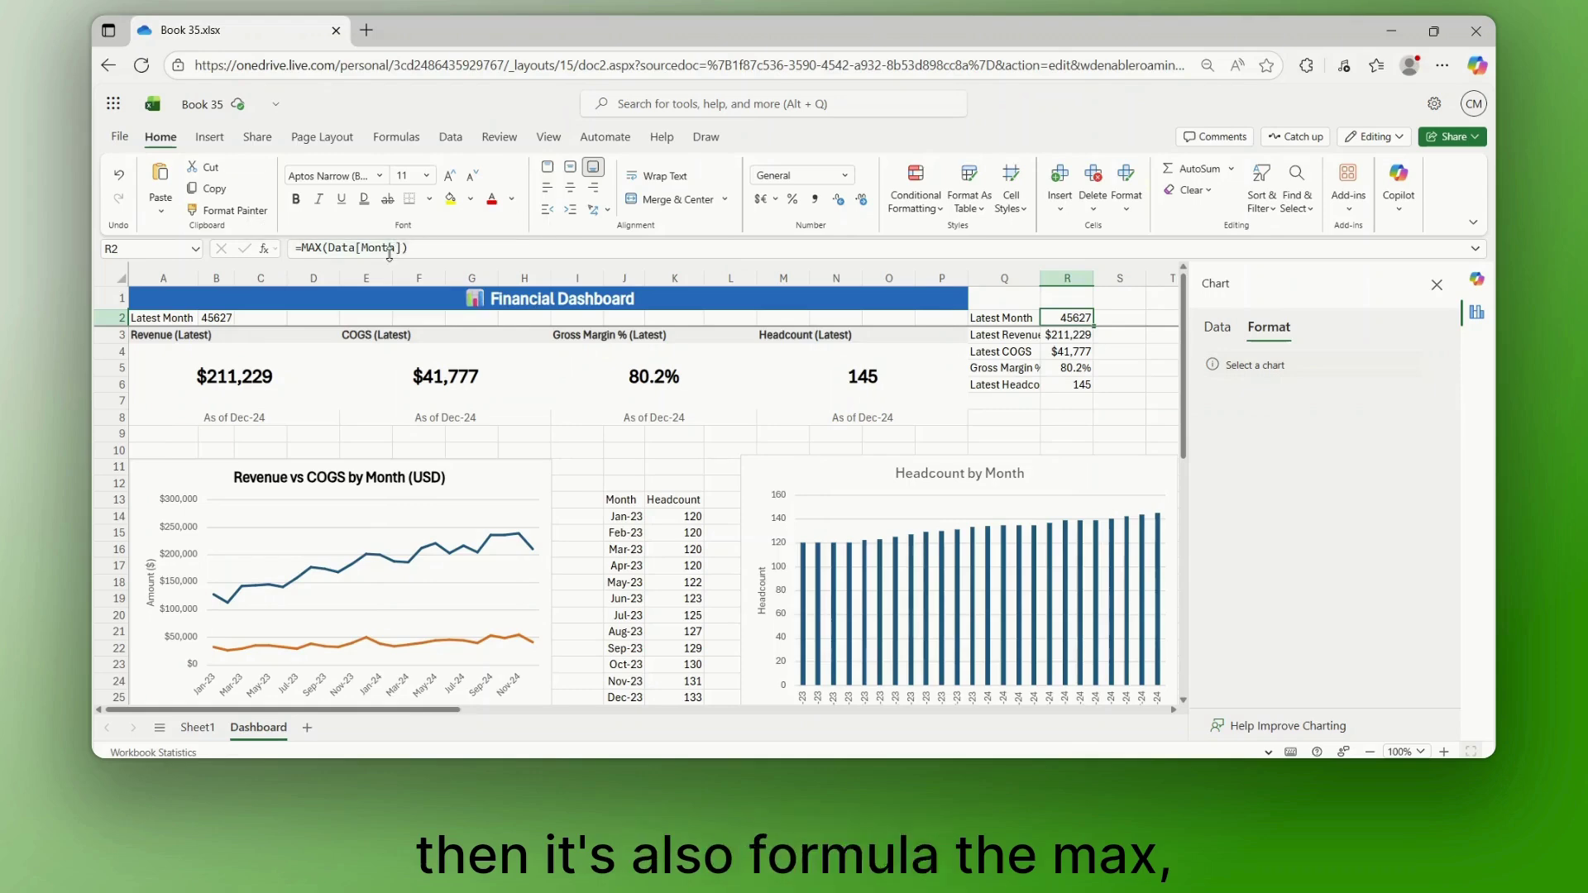
Format R2 as a Short Date and widen column R so 12/1/2024 shows fully
click(844, 179)
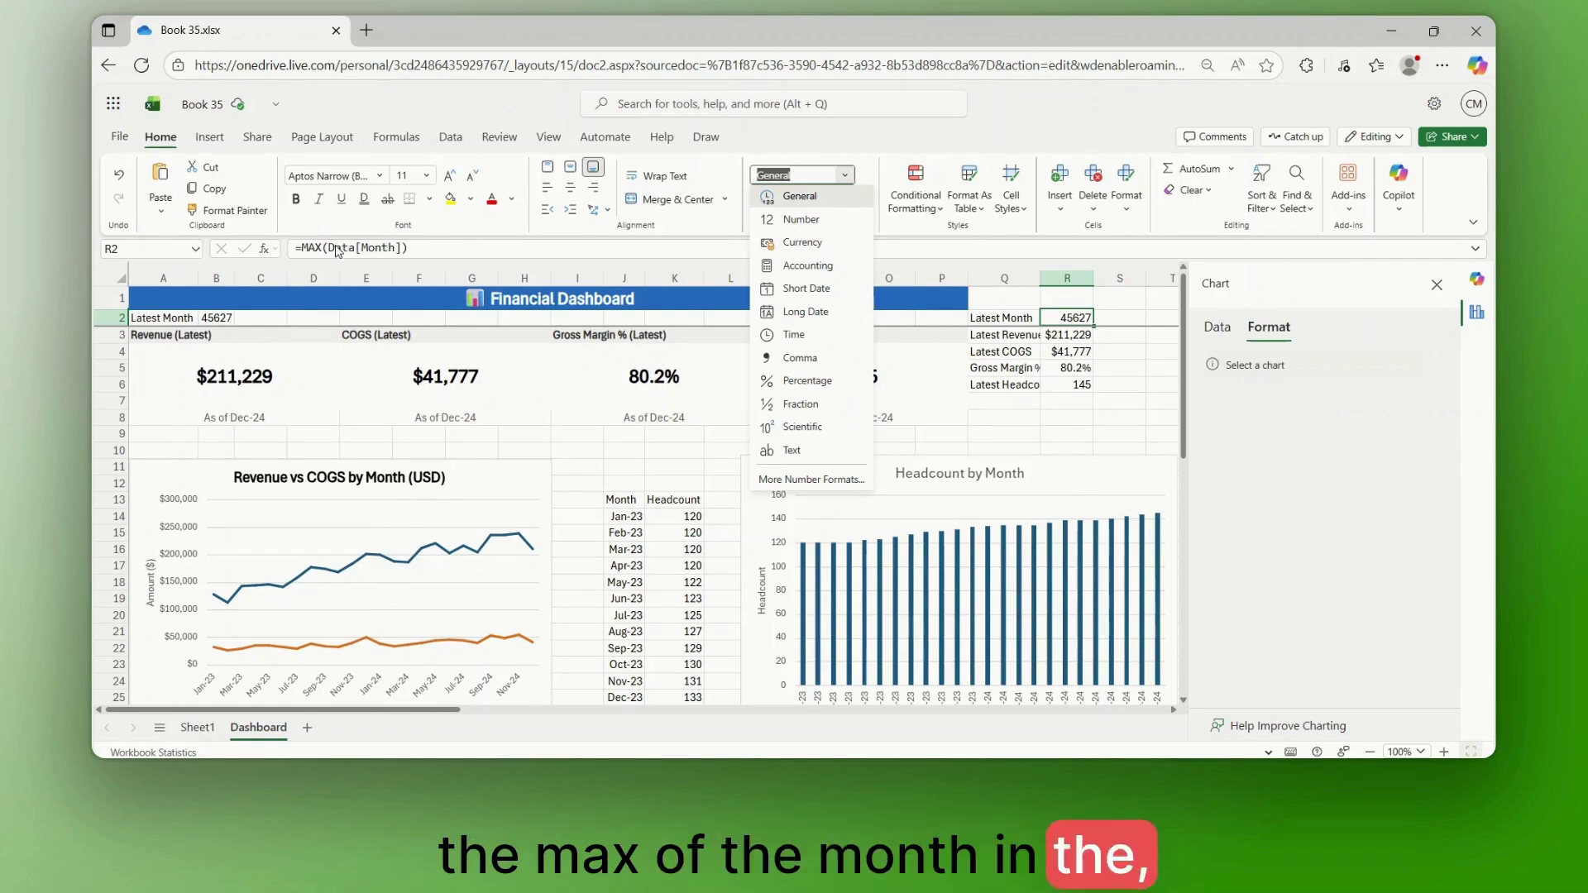
click(809, 290)
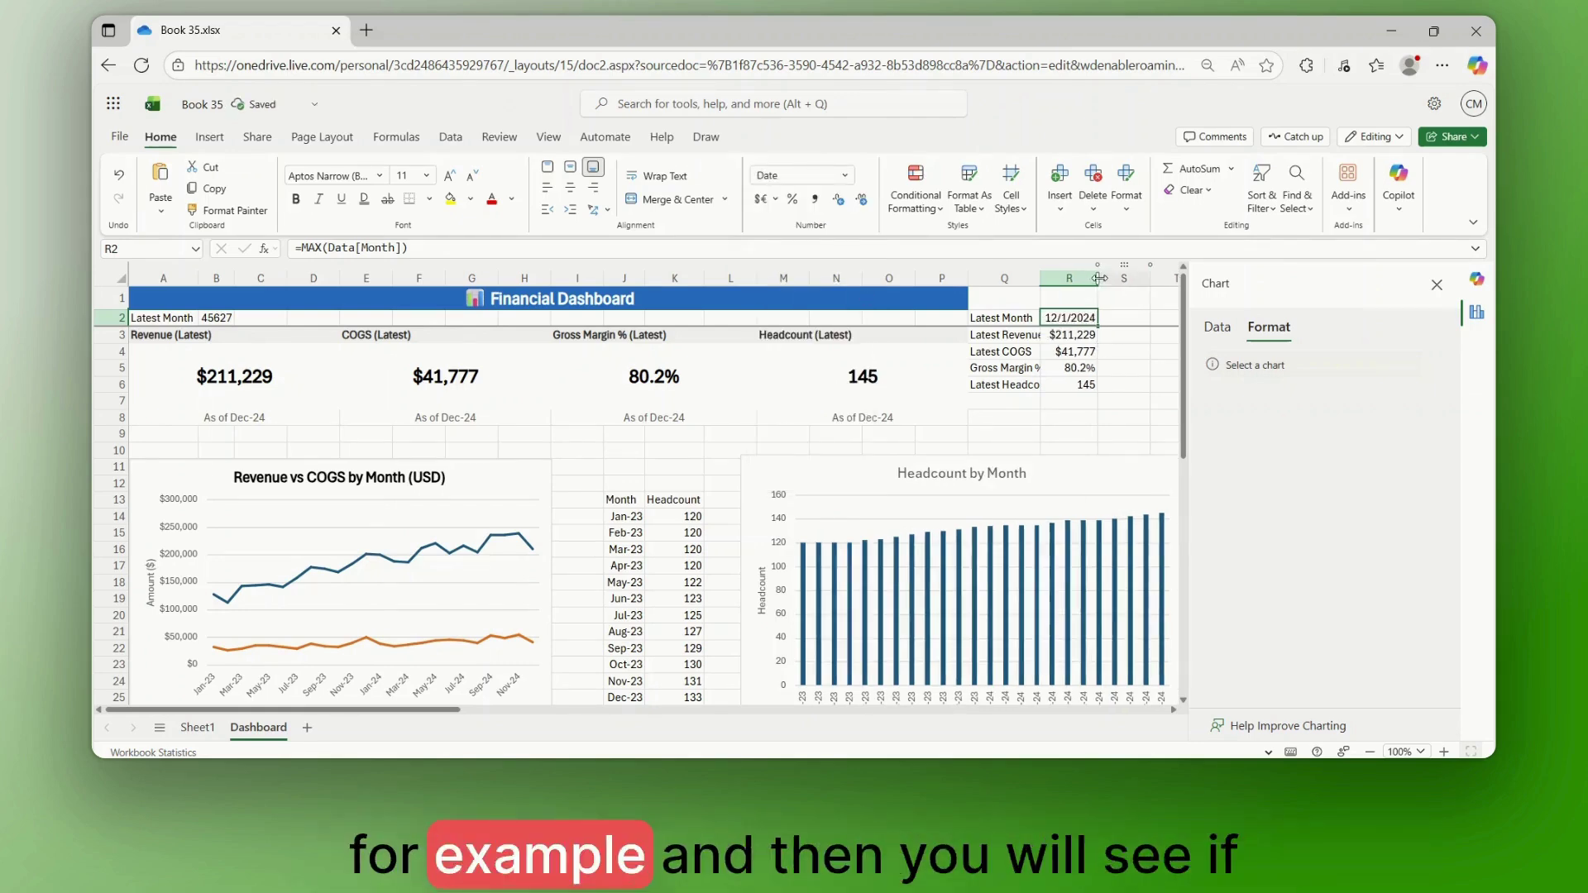
drag(1100, 278, 1123, 278)
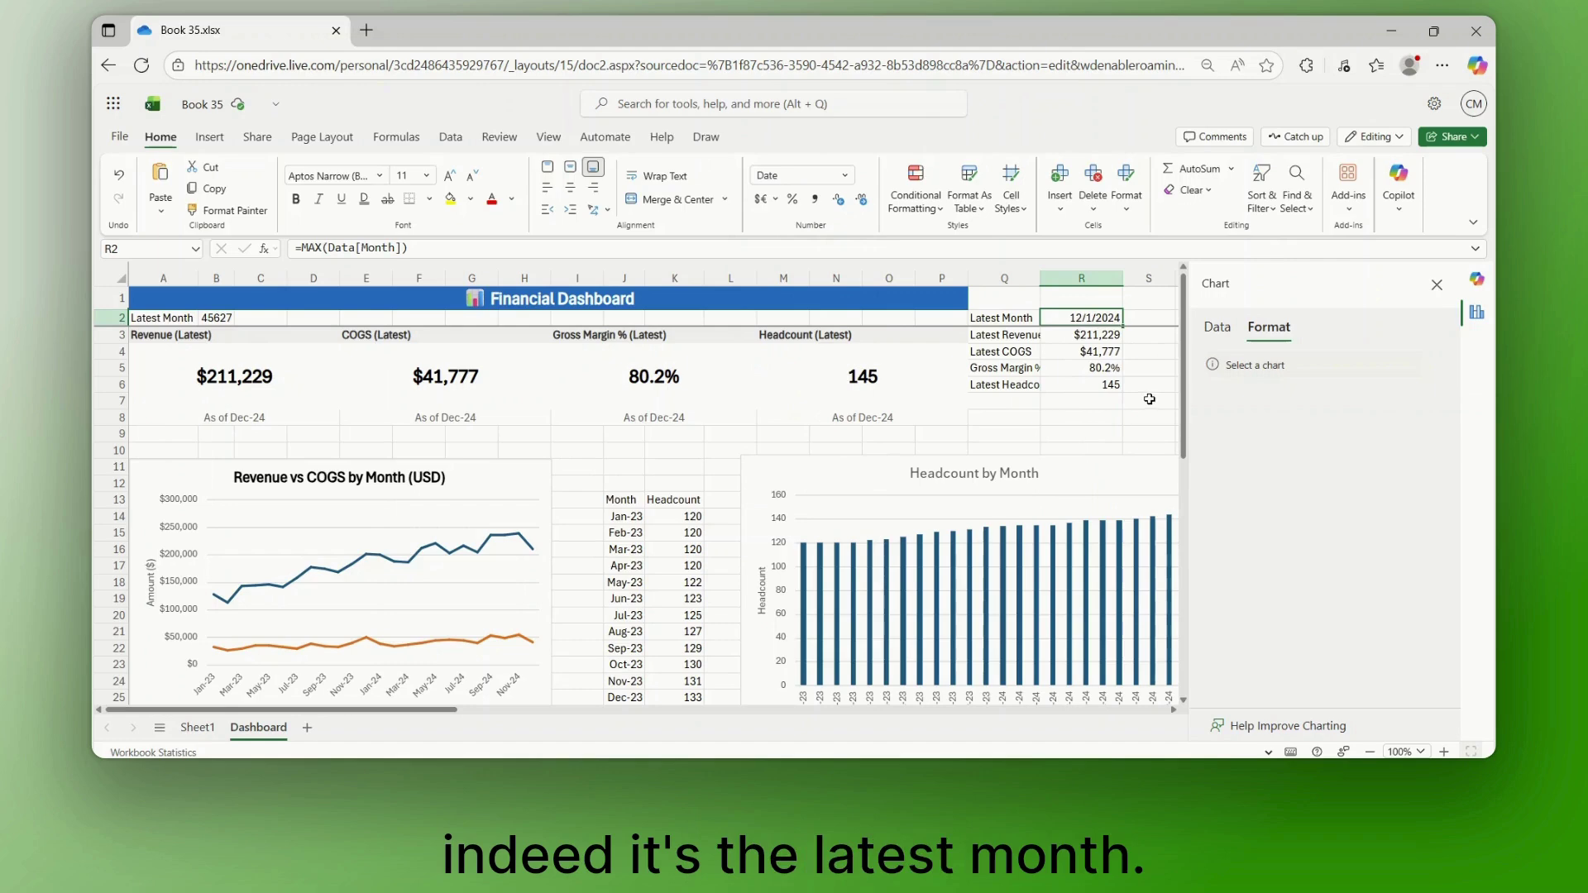
Check Sheet1's last data row, Dec-24, then return to the Dashboard sheet
click(190, 731)
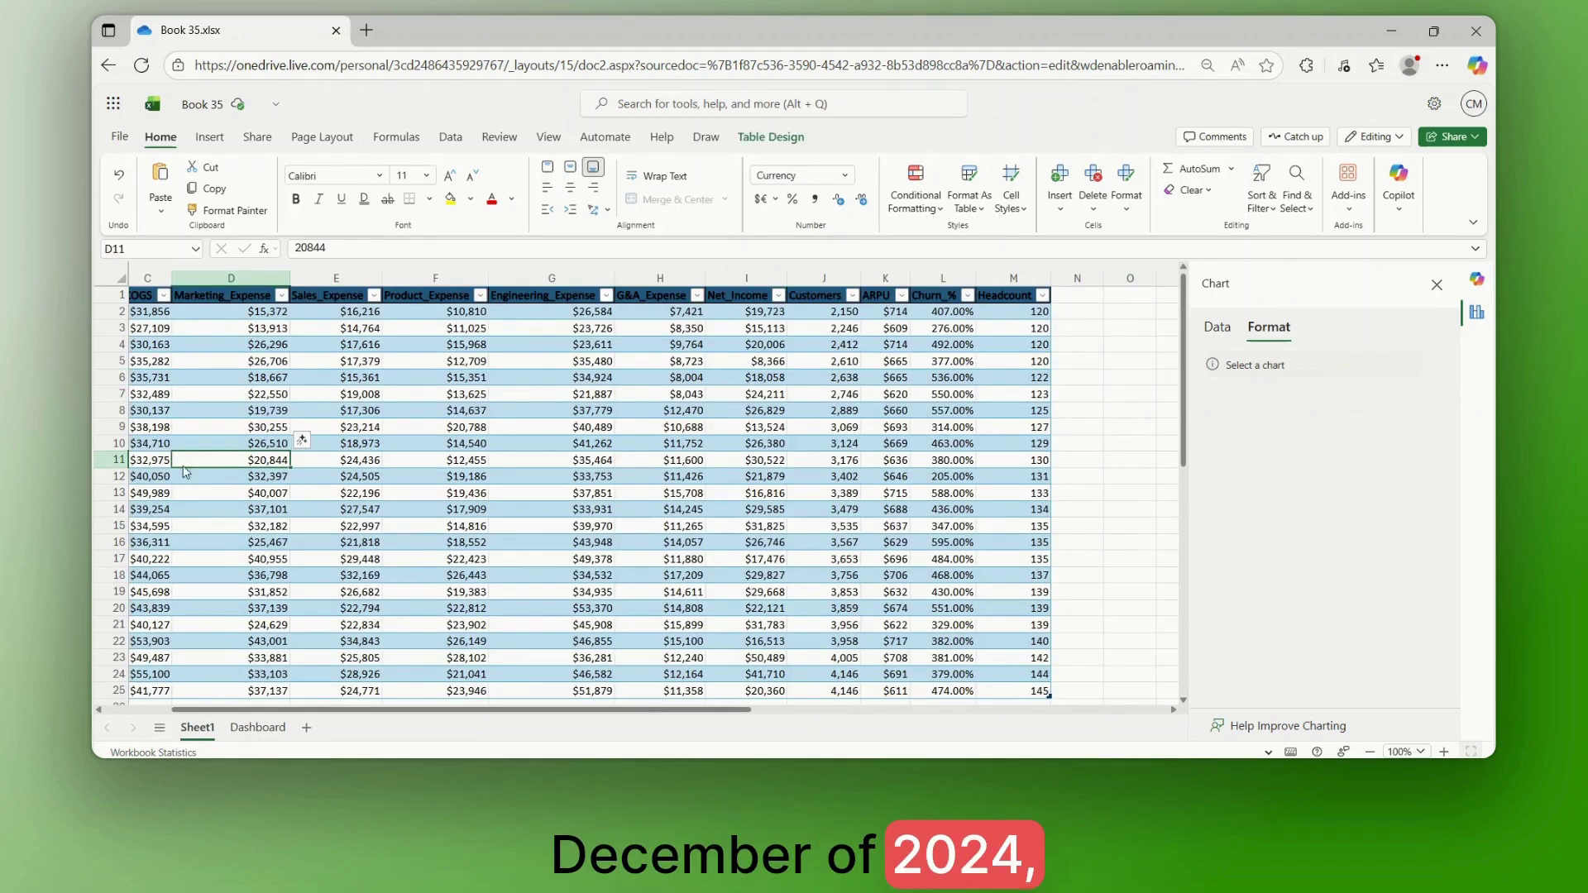
key(ctrl+Down)
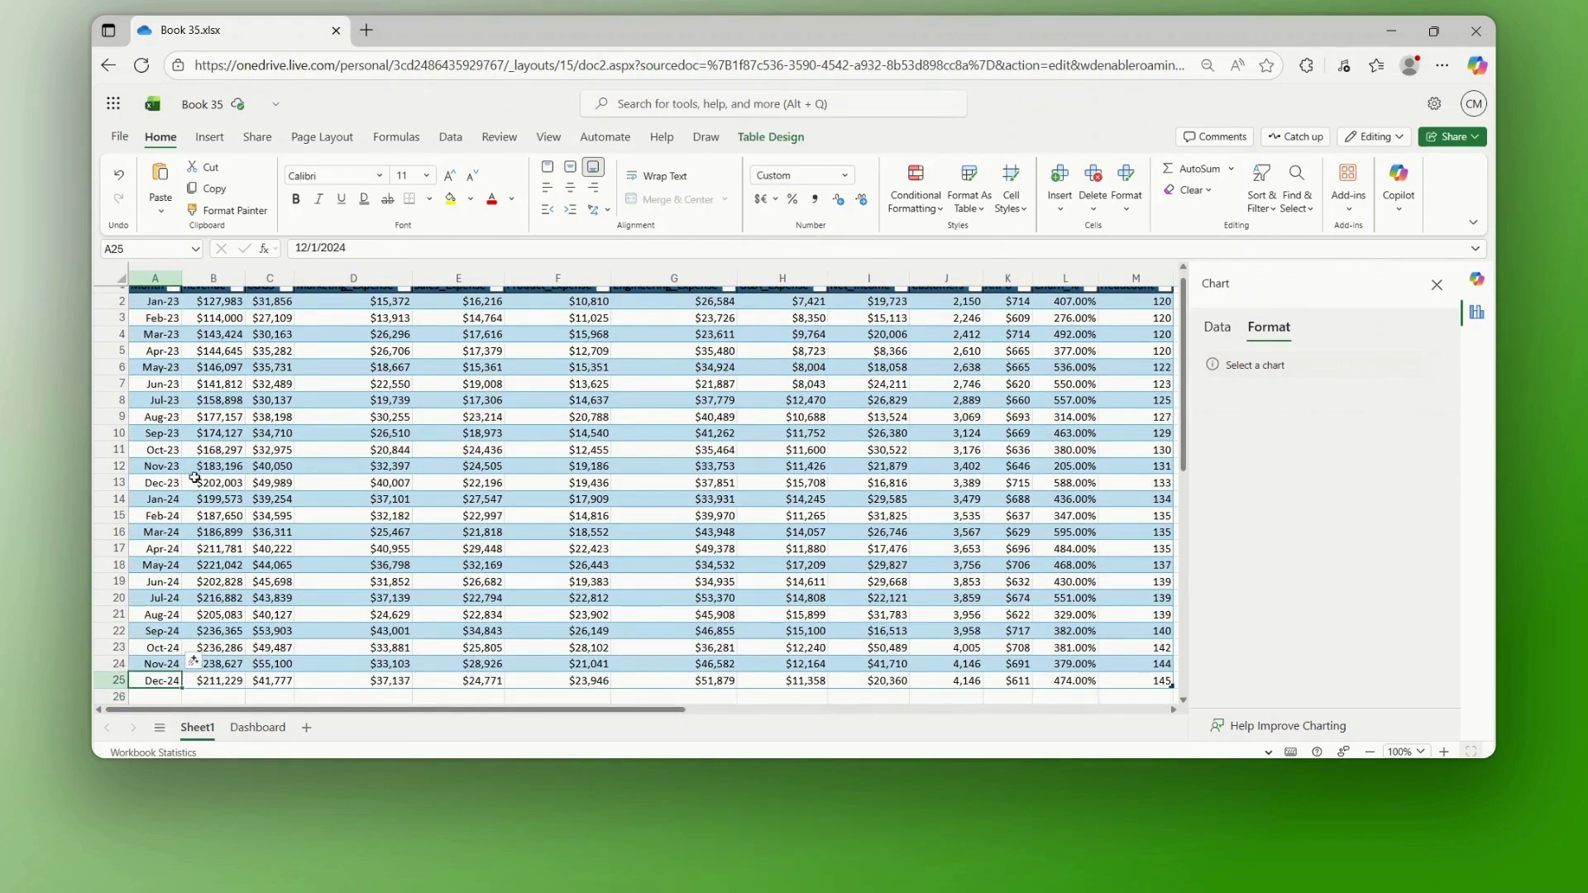
scroll(195, 478, down, 2)
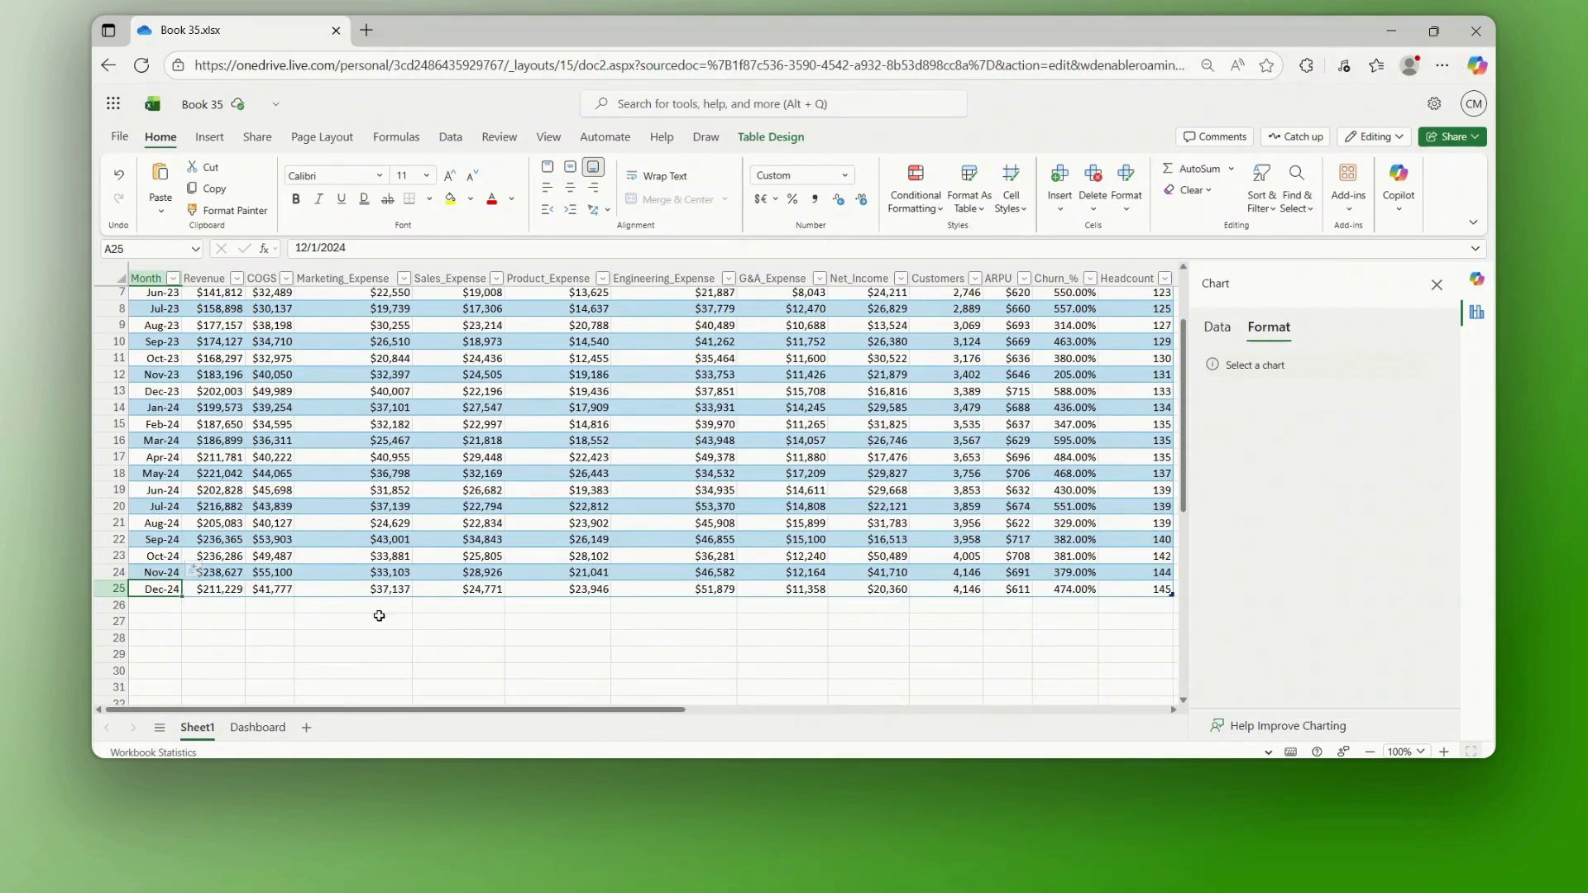
click(258, 728)
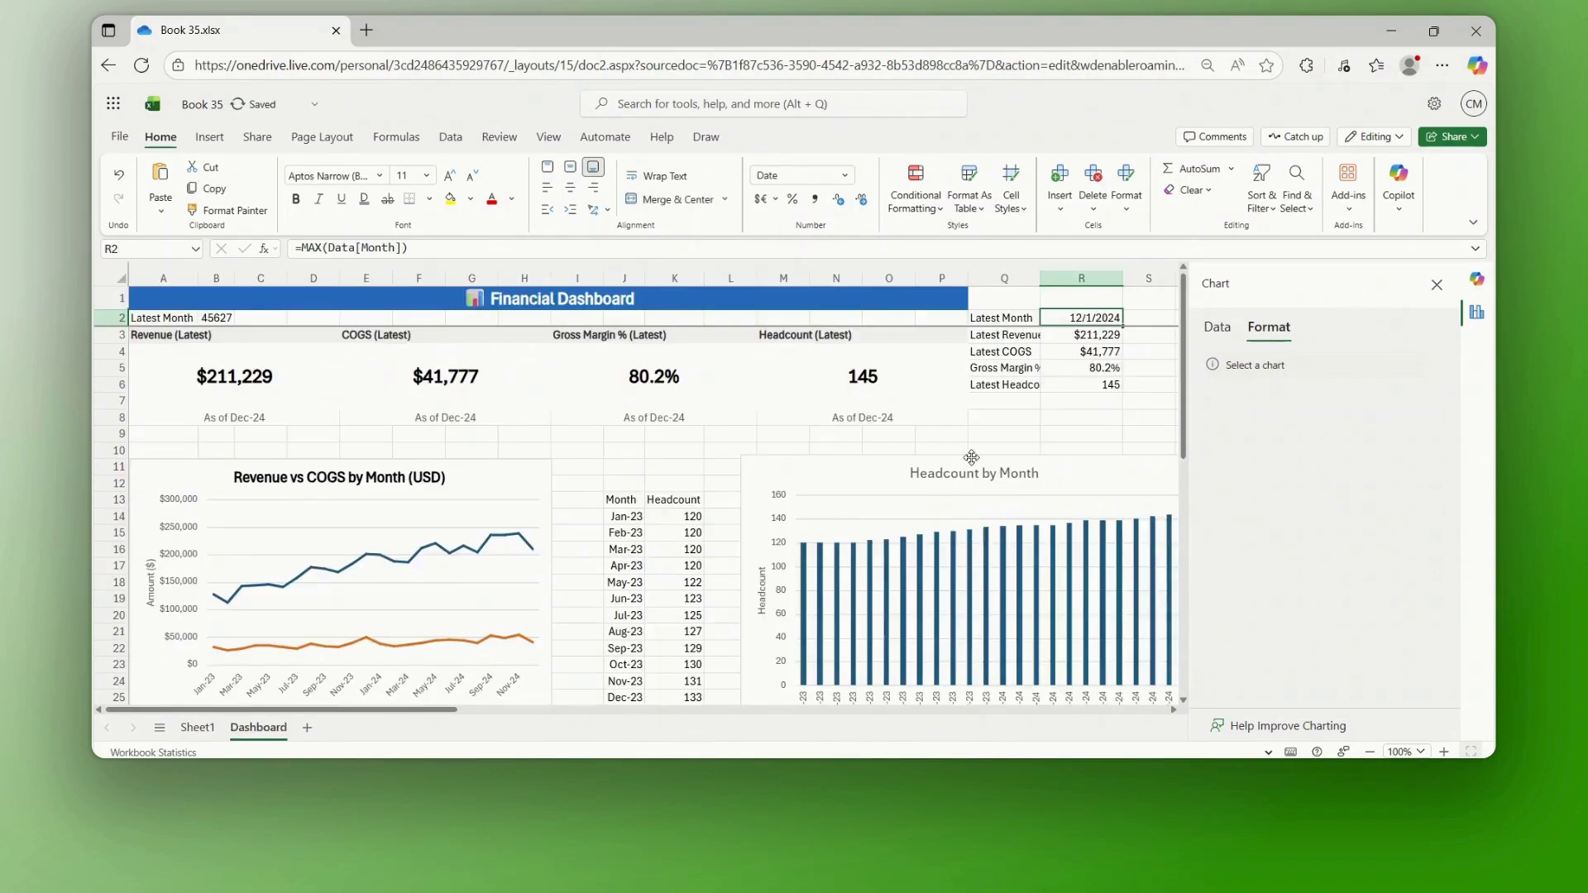
scroll(976, 456, down, 3)
scroll(978, 455, up, 3)
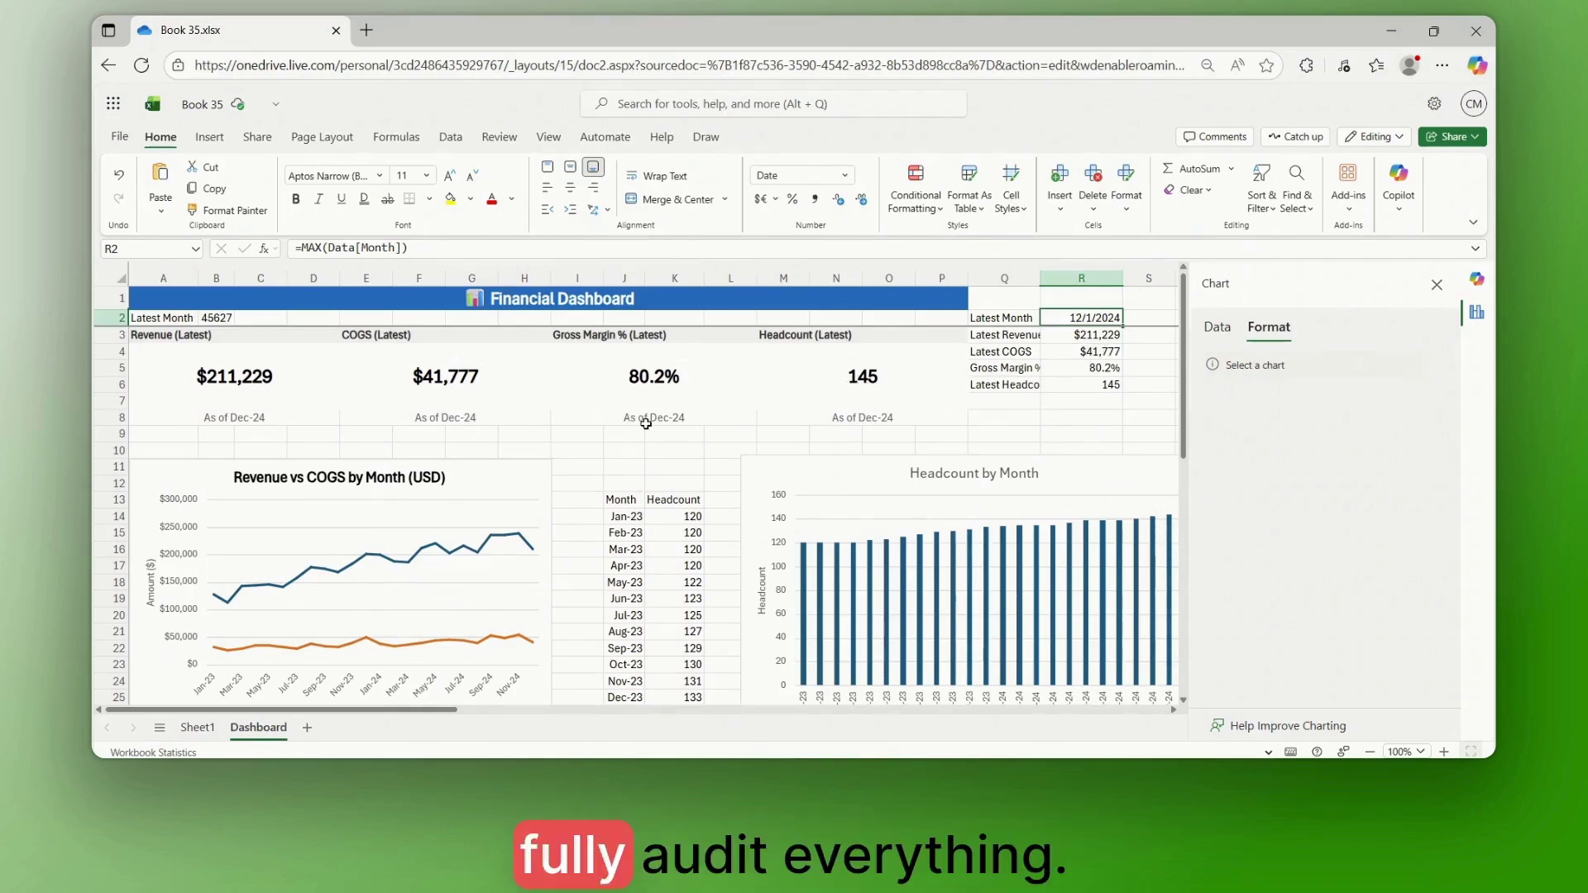
scroll(801, 427, down, 2)
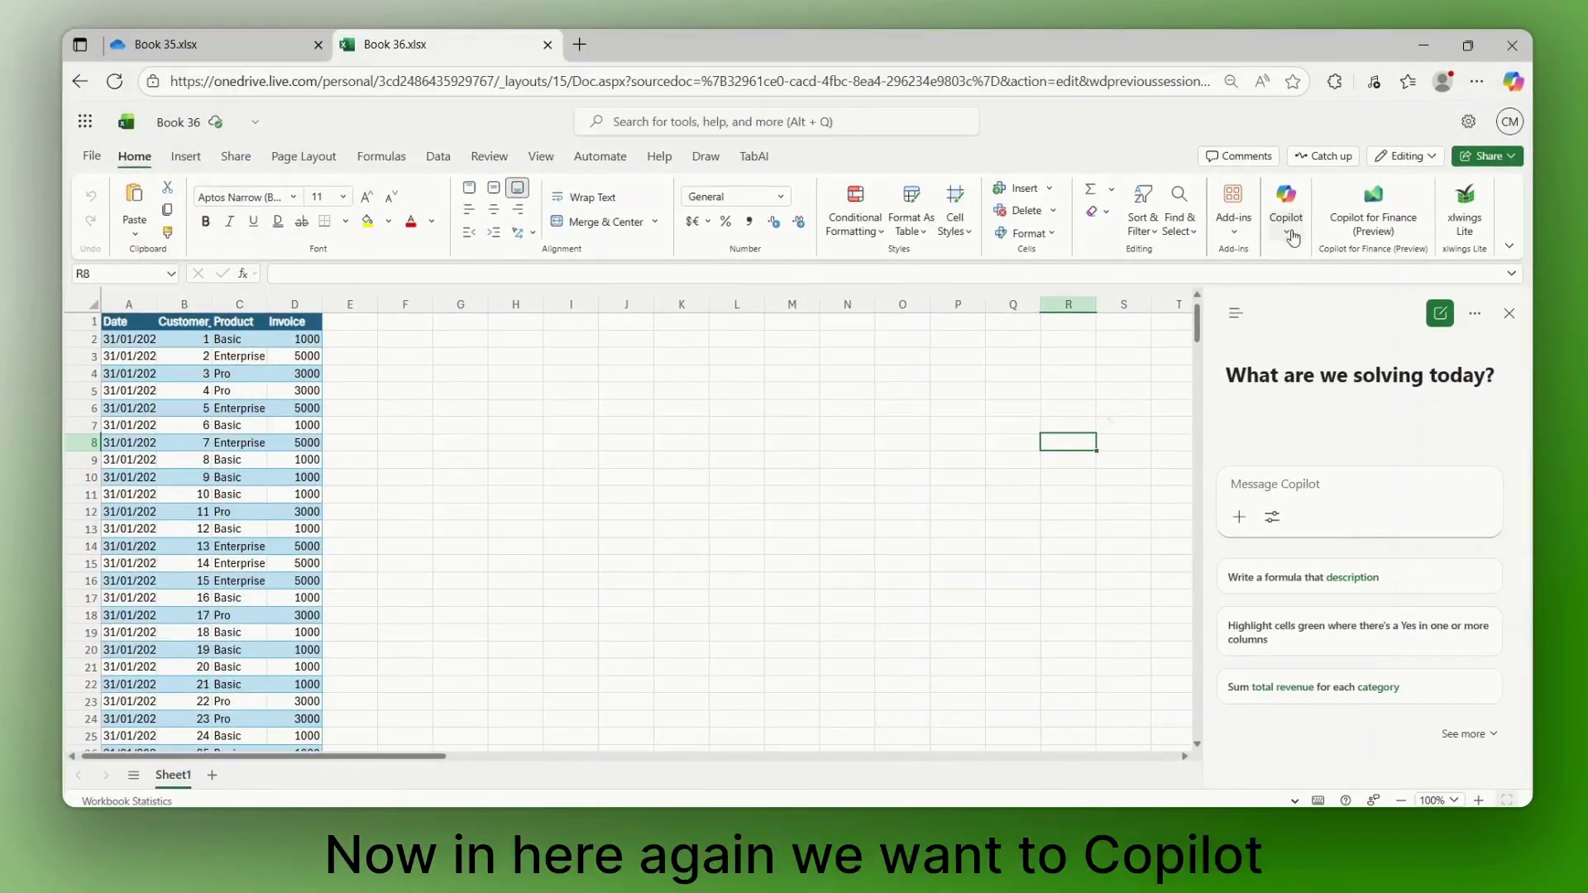
Switch Copilot to Agent mode, send 'Create a cohort analysis heatmap', and expand its reasoning
click(1273, 517)
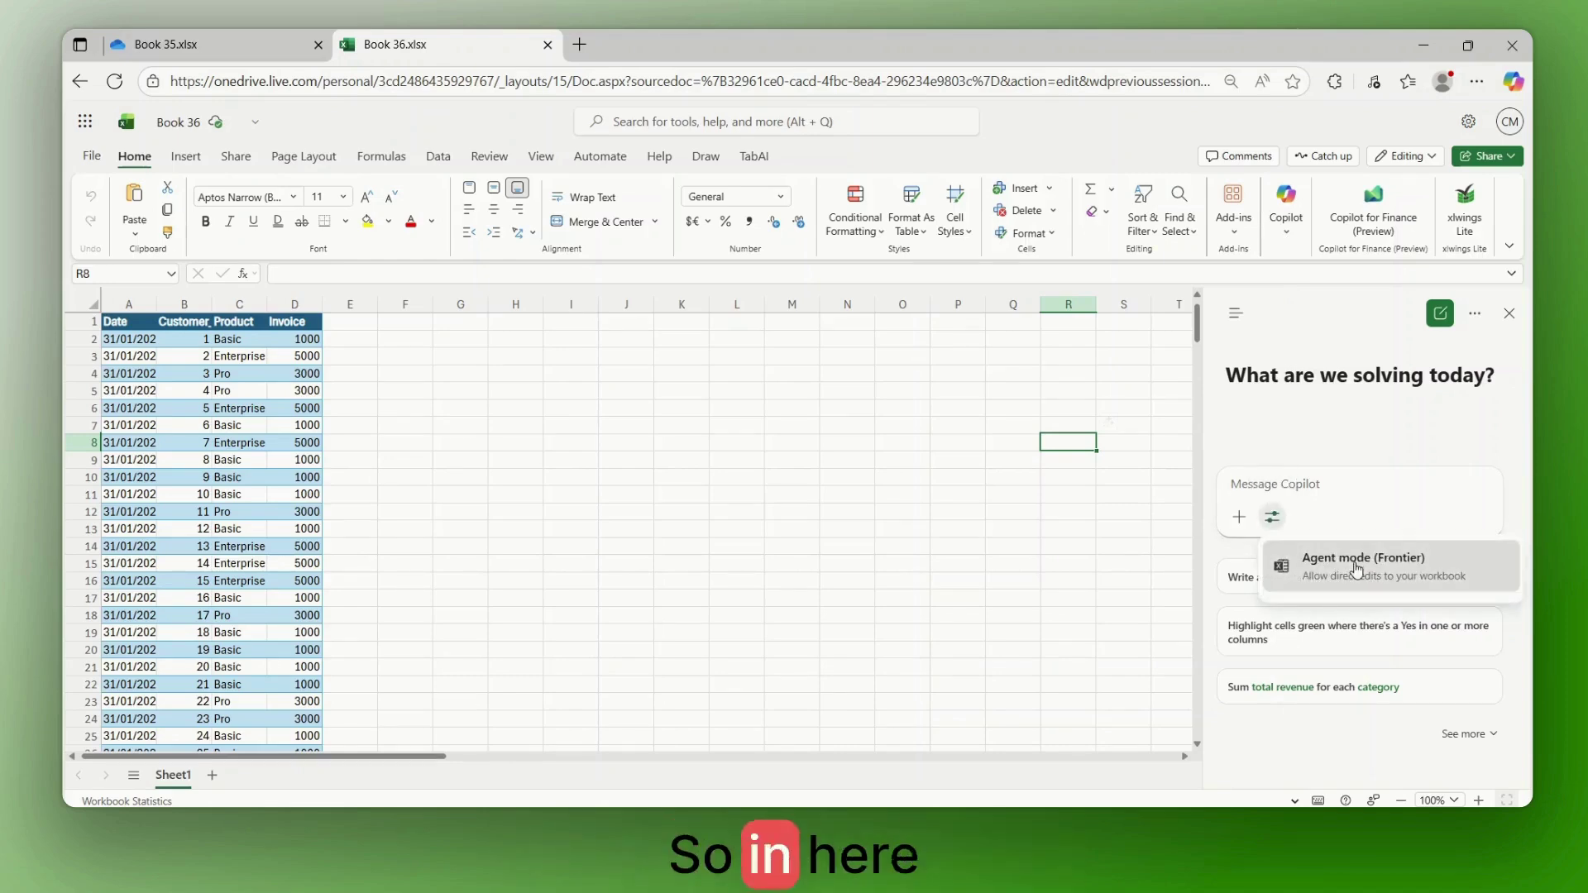
click(1357, 569)
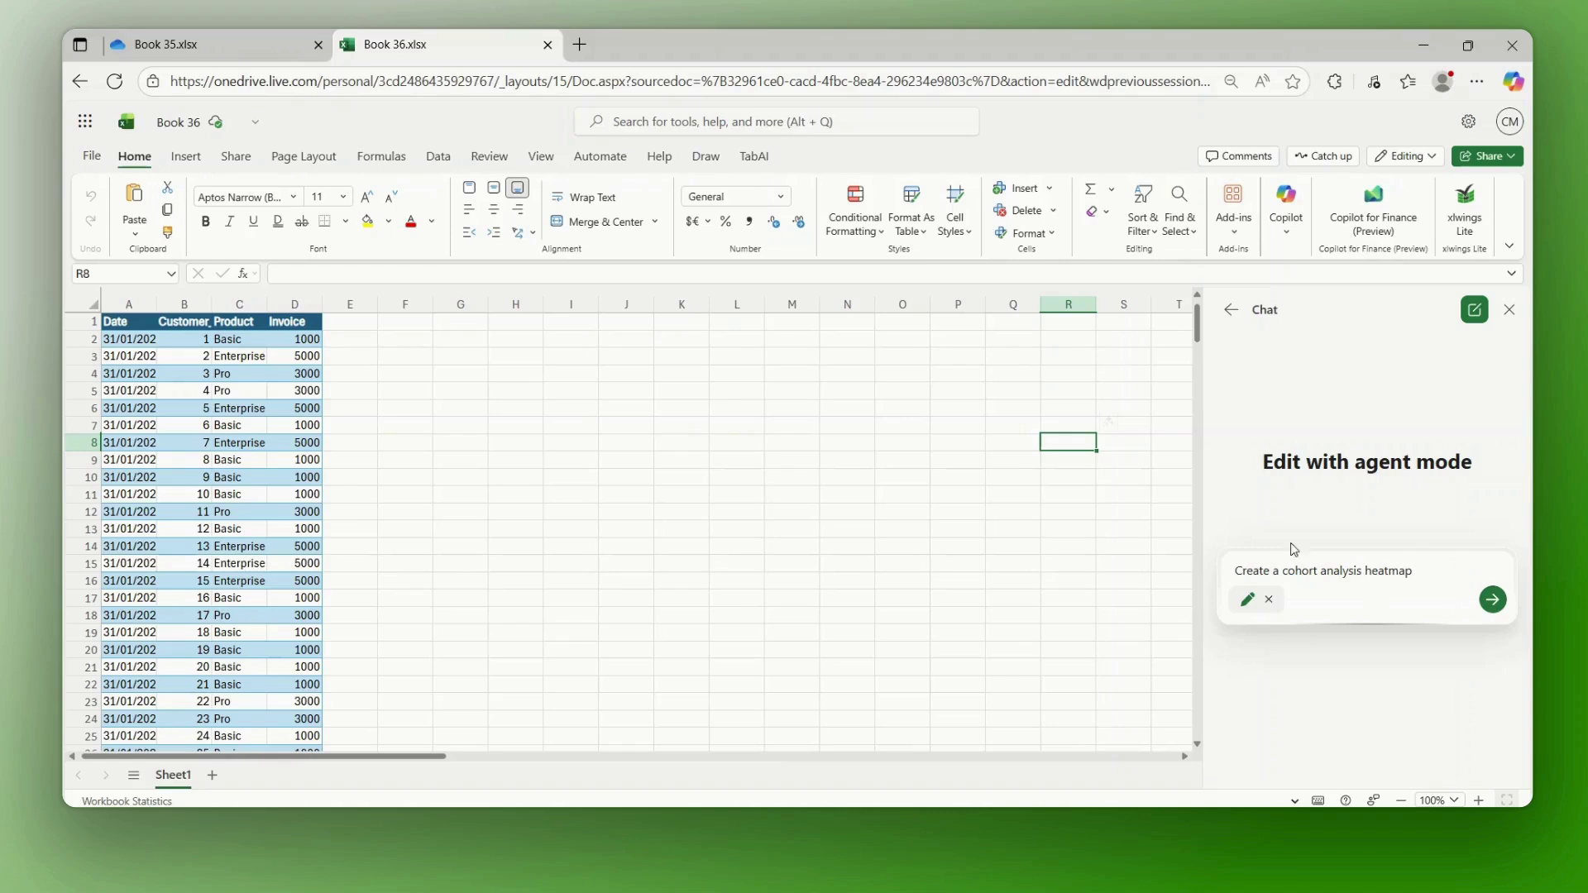
click(1494, 597)
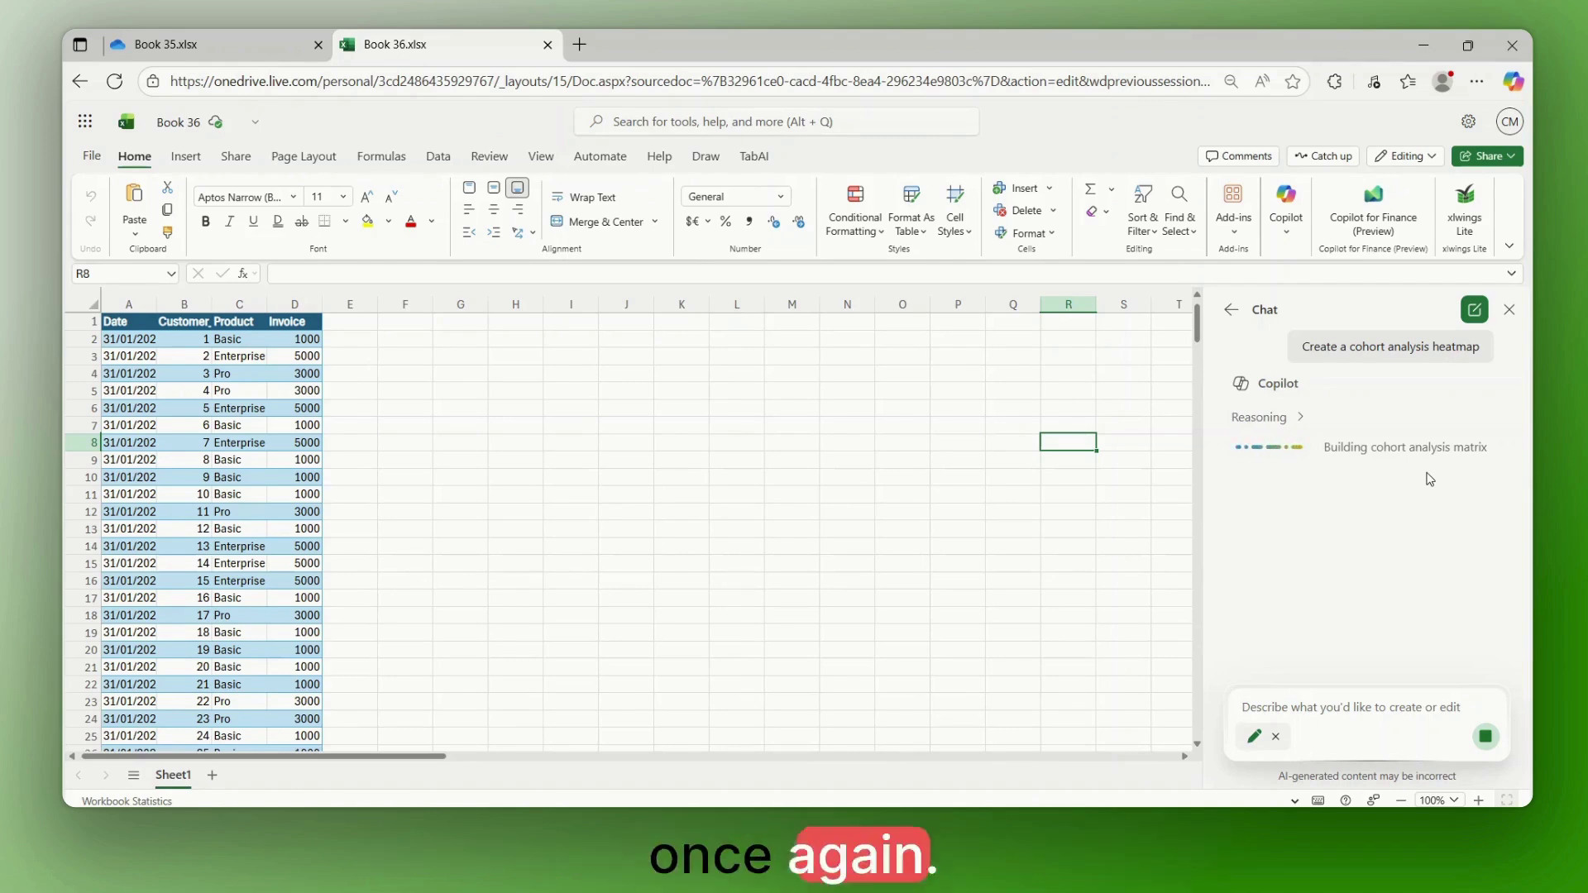
click(1298, 421)
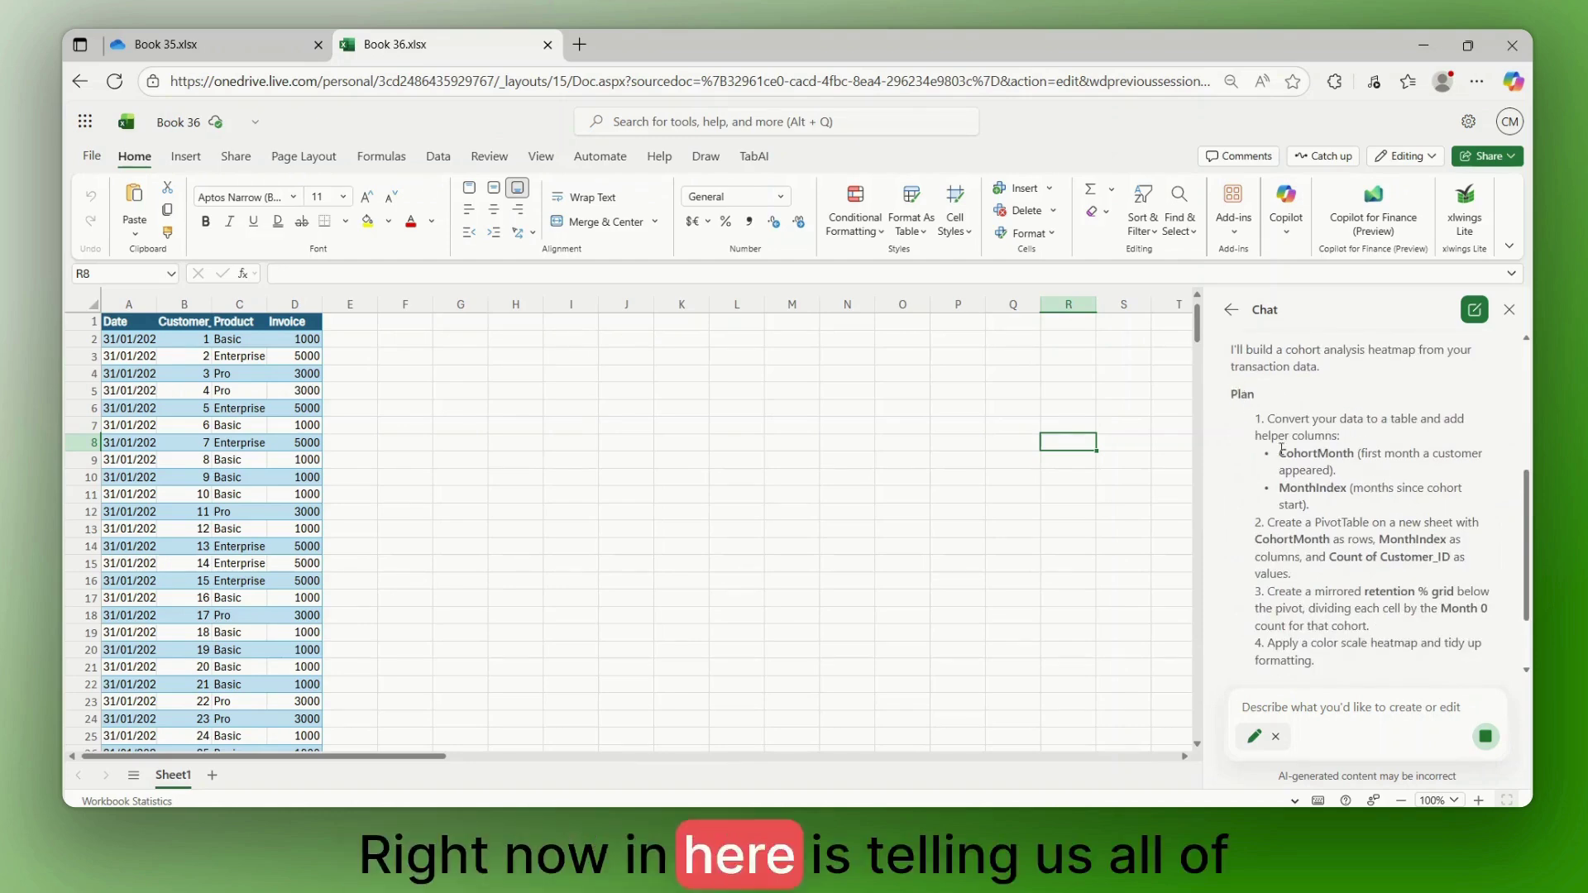
Scroll Copilot's chat to read its cohort heatmap plan and summary
scroll(1332, 496, up, 3)
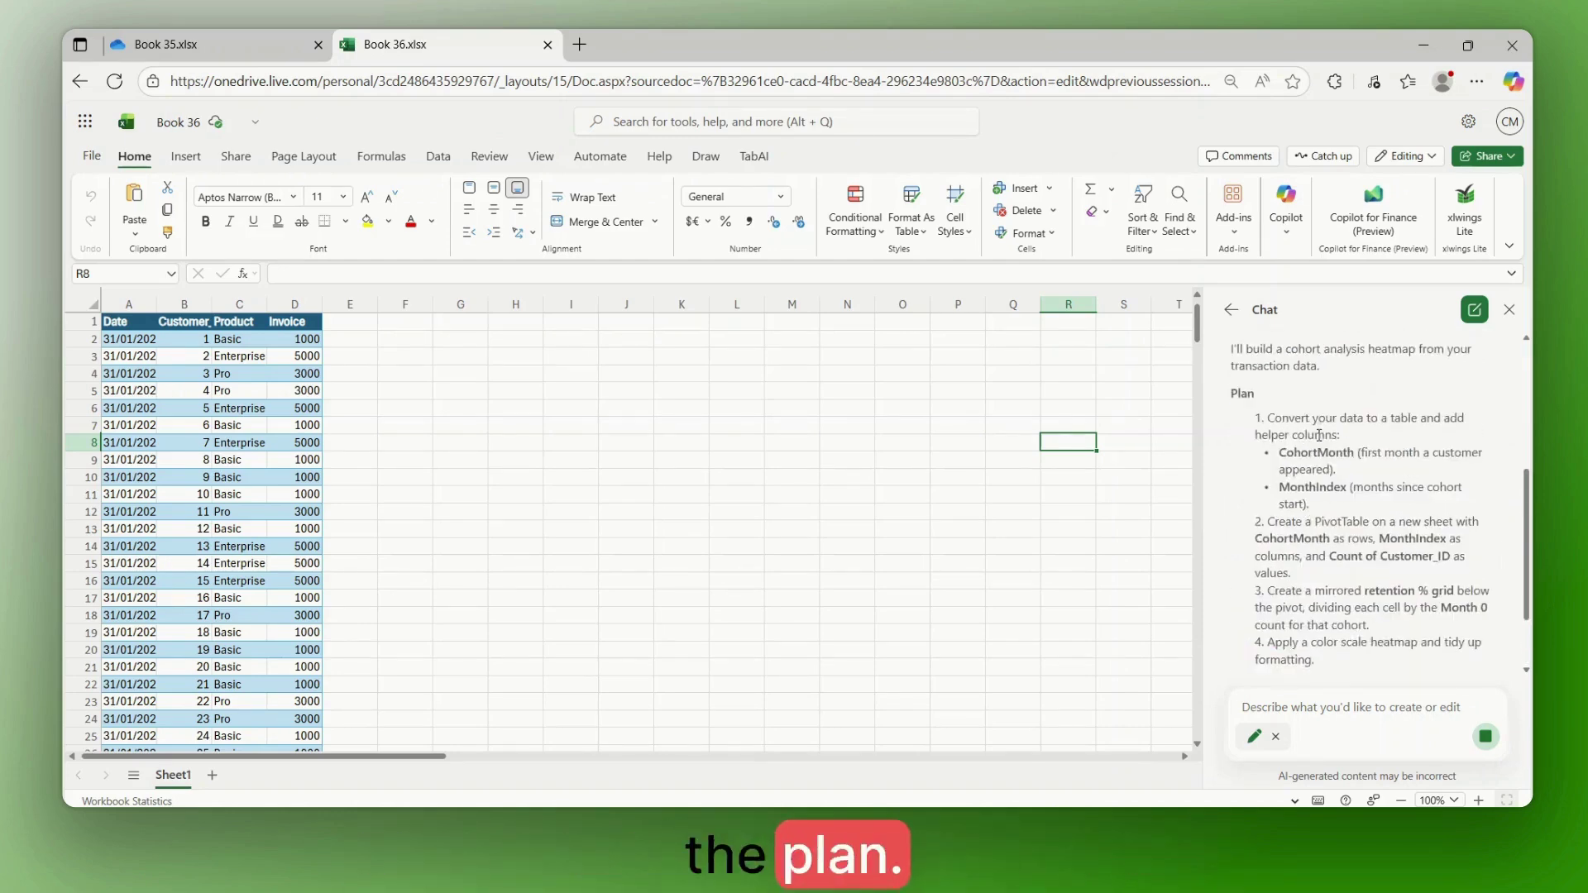
scroll(1367, 509, down, 2)
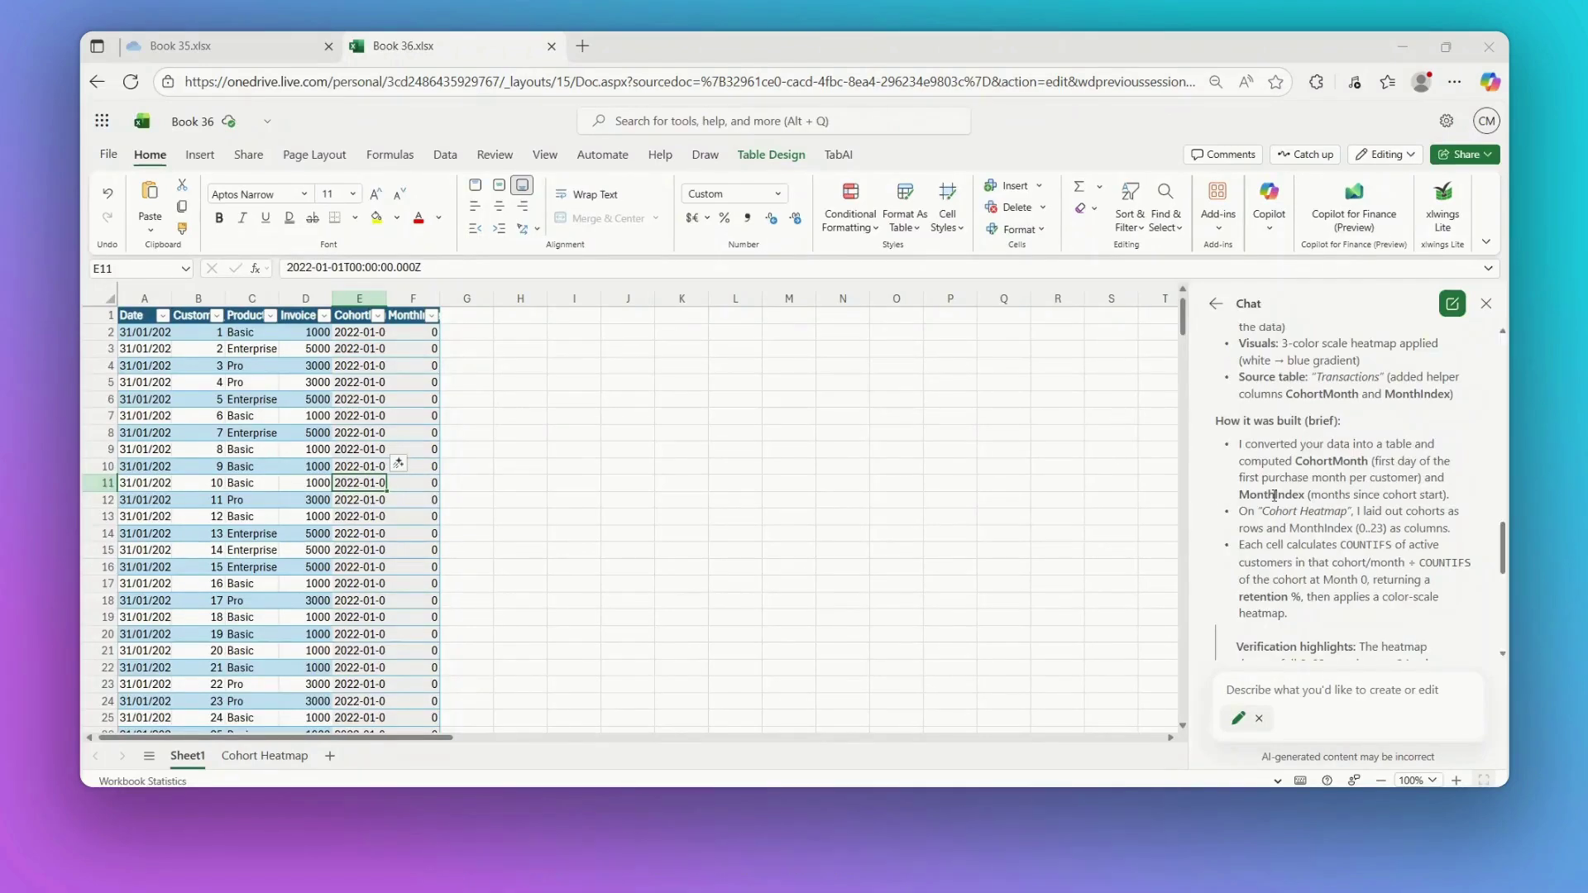
Open the Cohort Heatmap sheet and step through the month headers, first cohort's formulas, and last cohort 2023-12-01
click(274, 759)
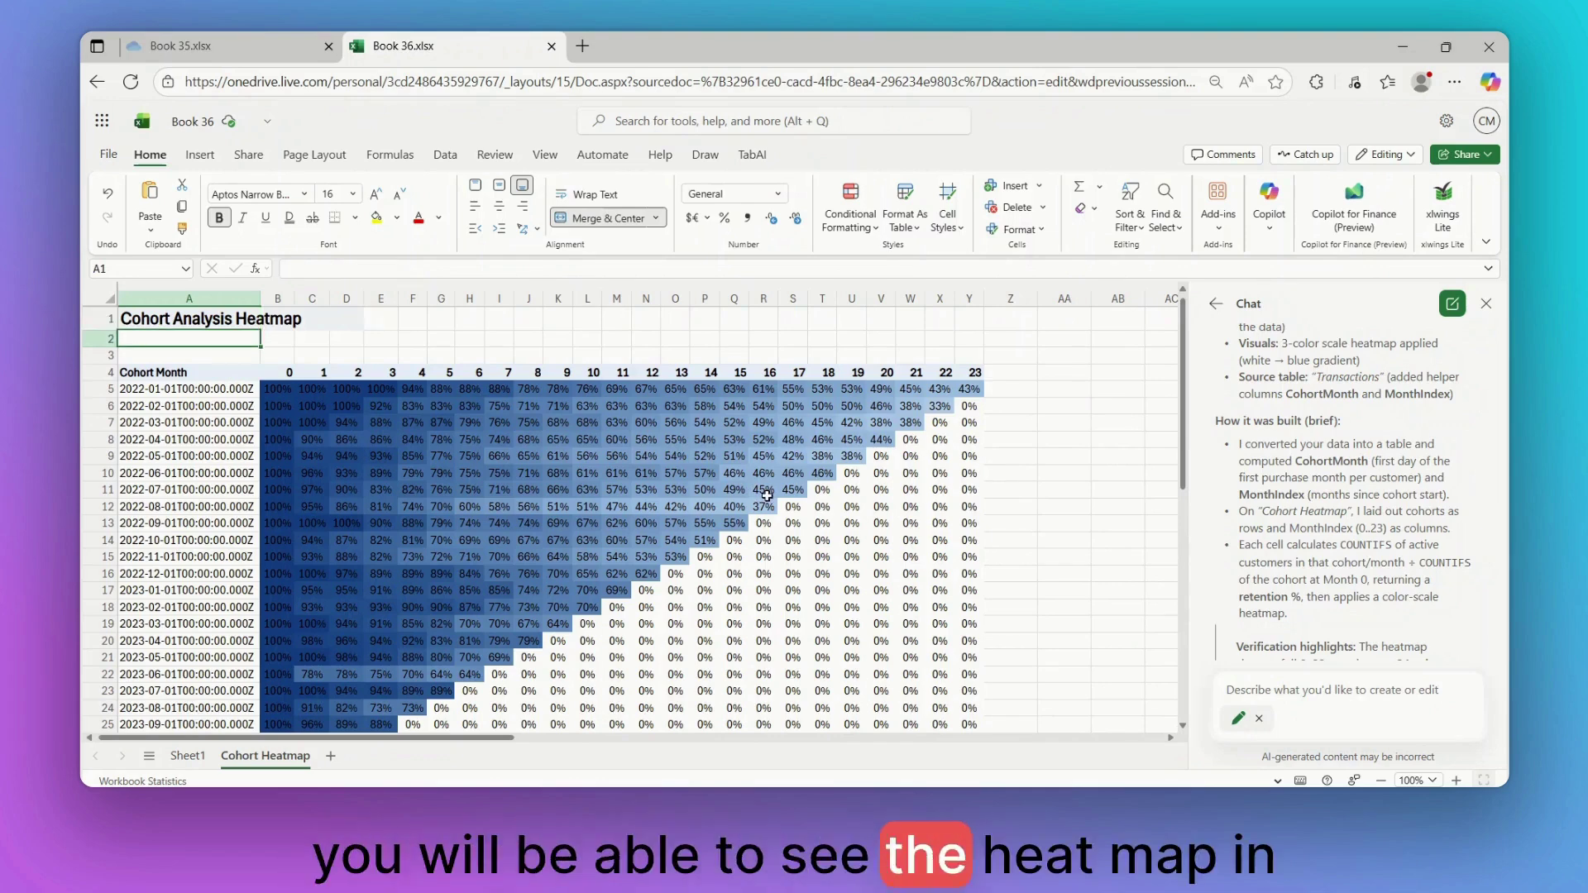
key(Down)
key(Down)
key(Down)
key(Right)
key(Down)
key(Right)
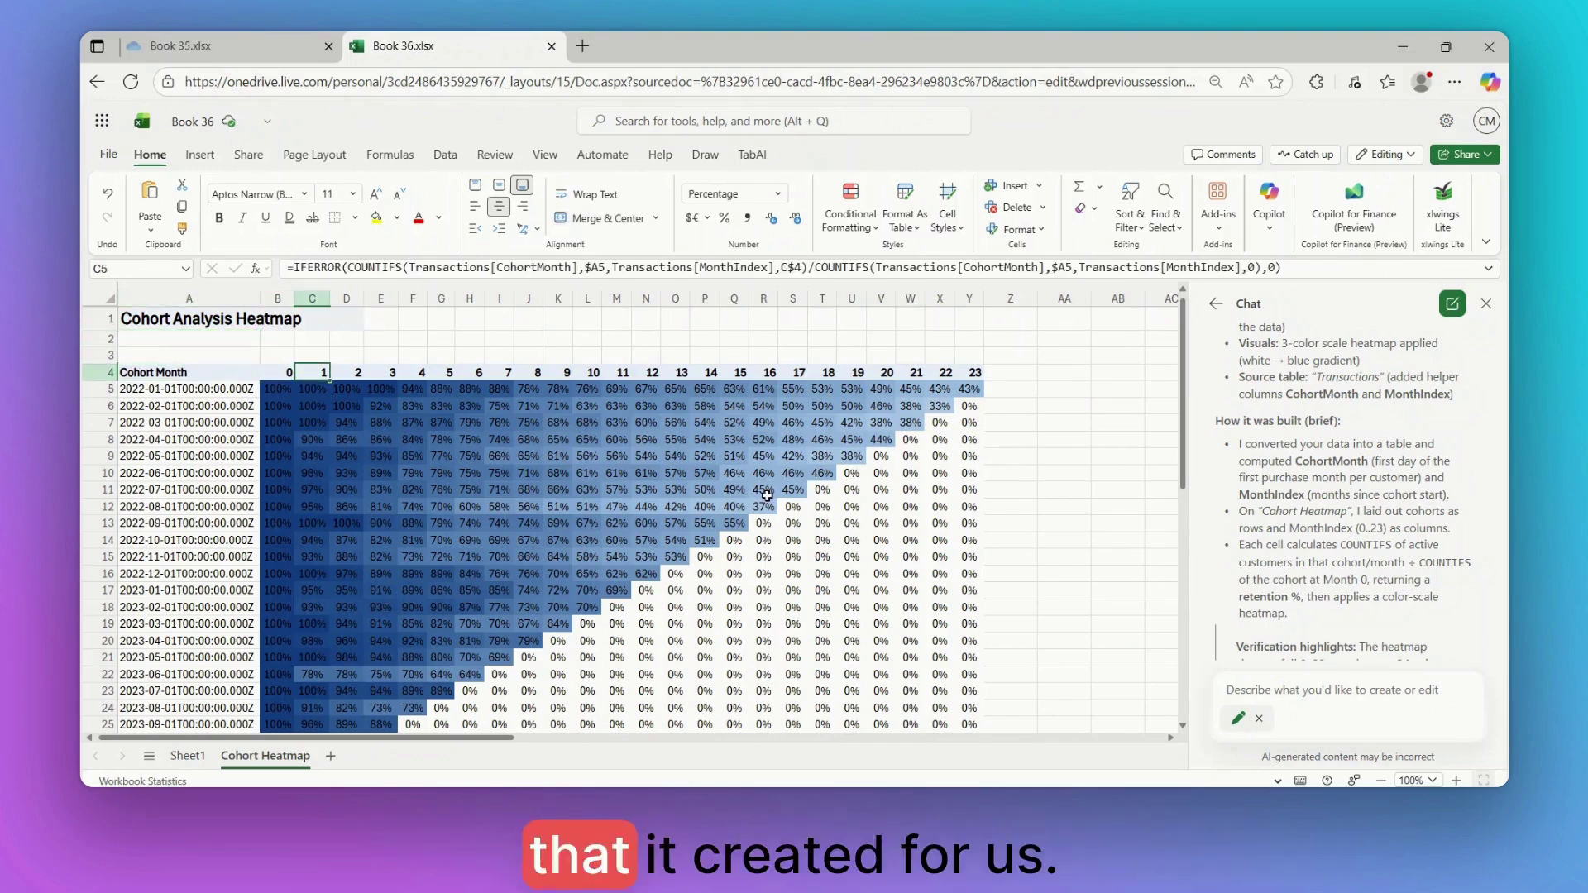
key(Up)
key(ctrl+Left)
key(ctrl+Down)
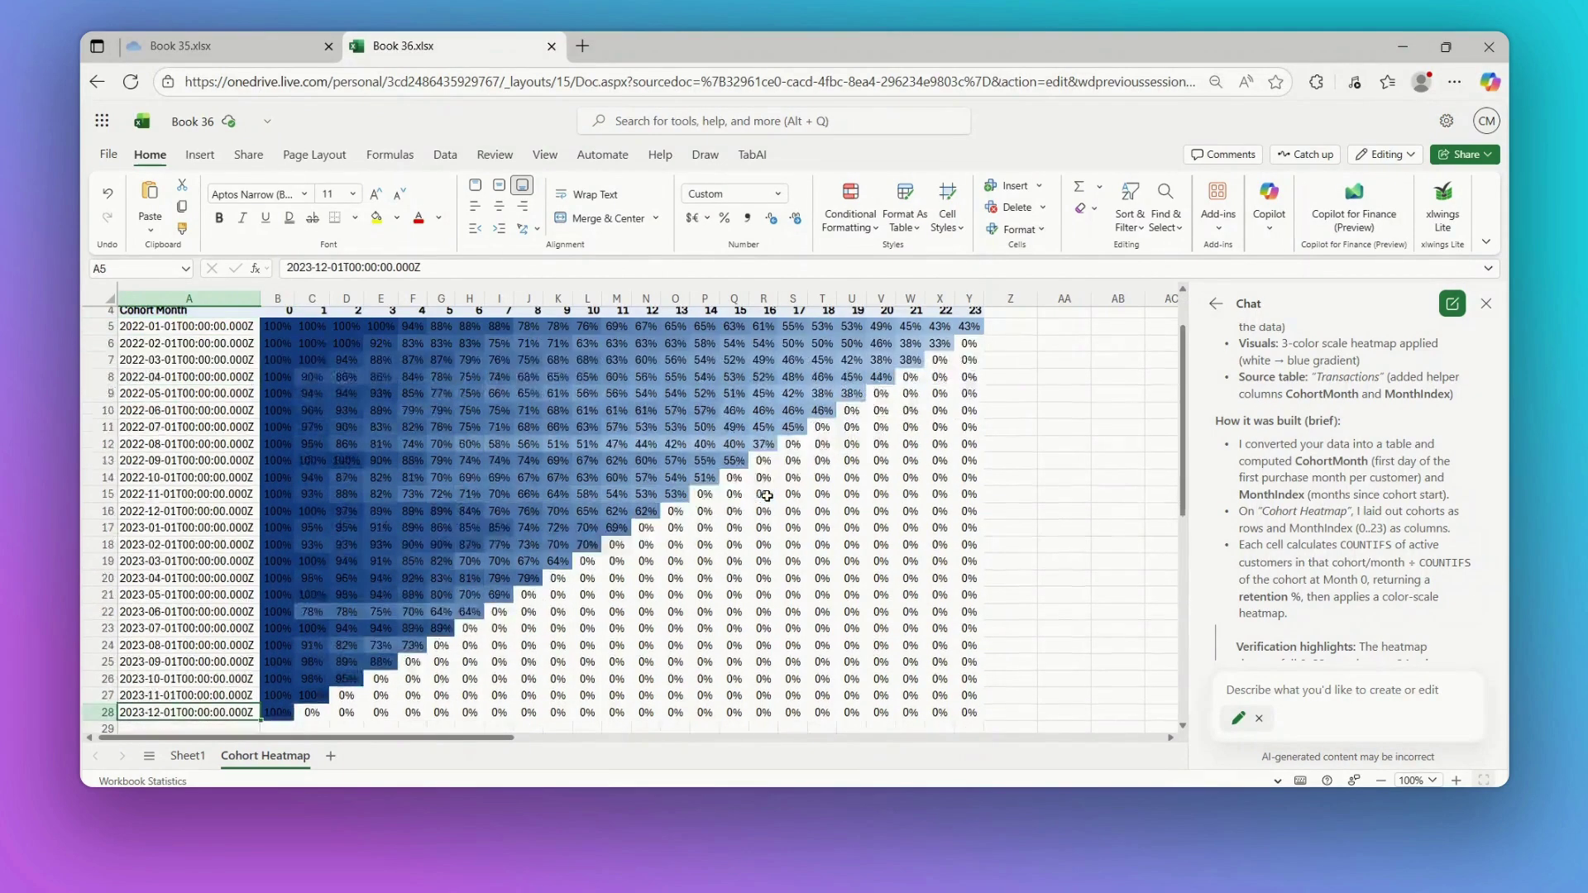
scroll(505, 387, up, 2)
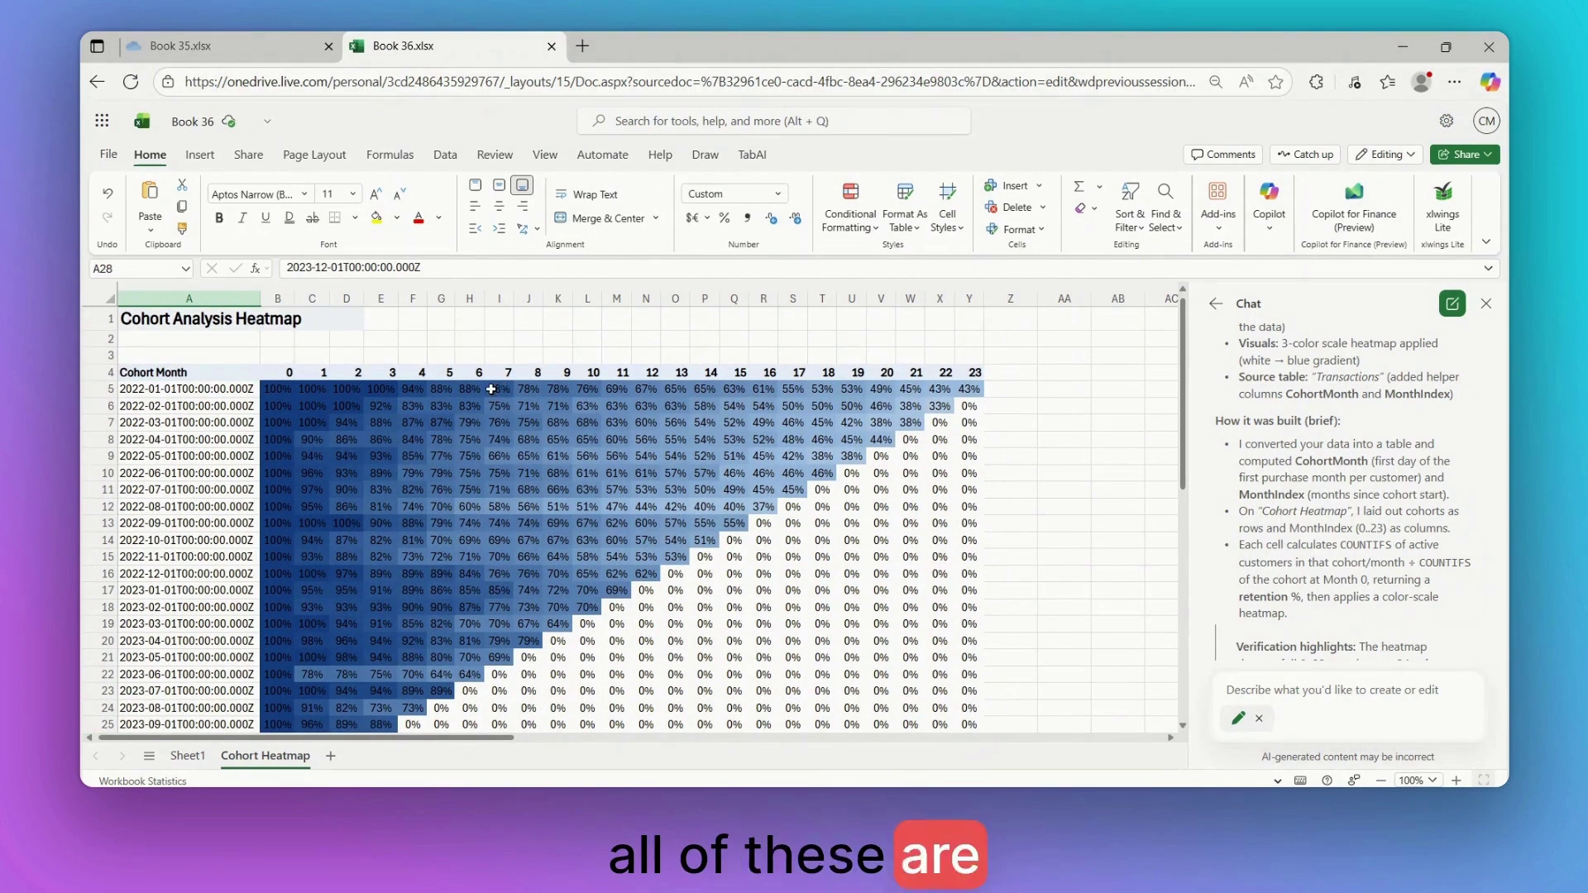
Inspect the retention formulas in I5, C5, T8 and the 55% value in O8
click(491, 389)
key(Up)
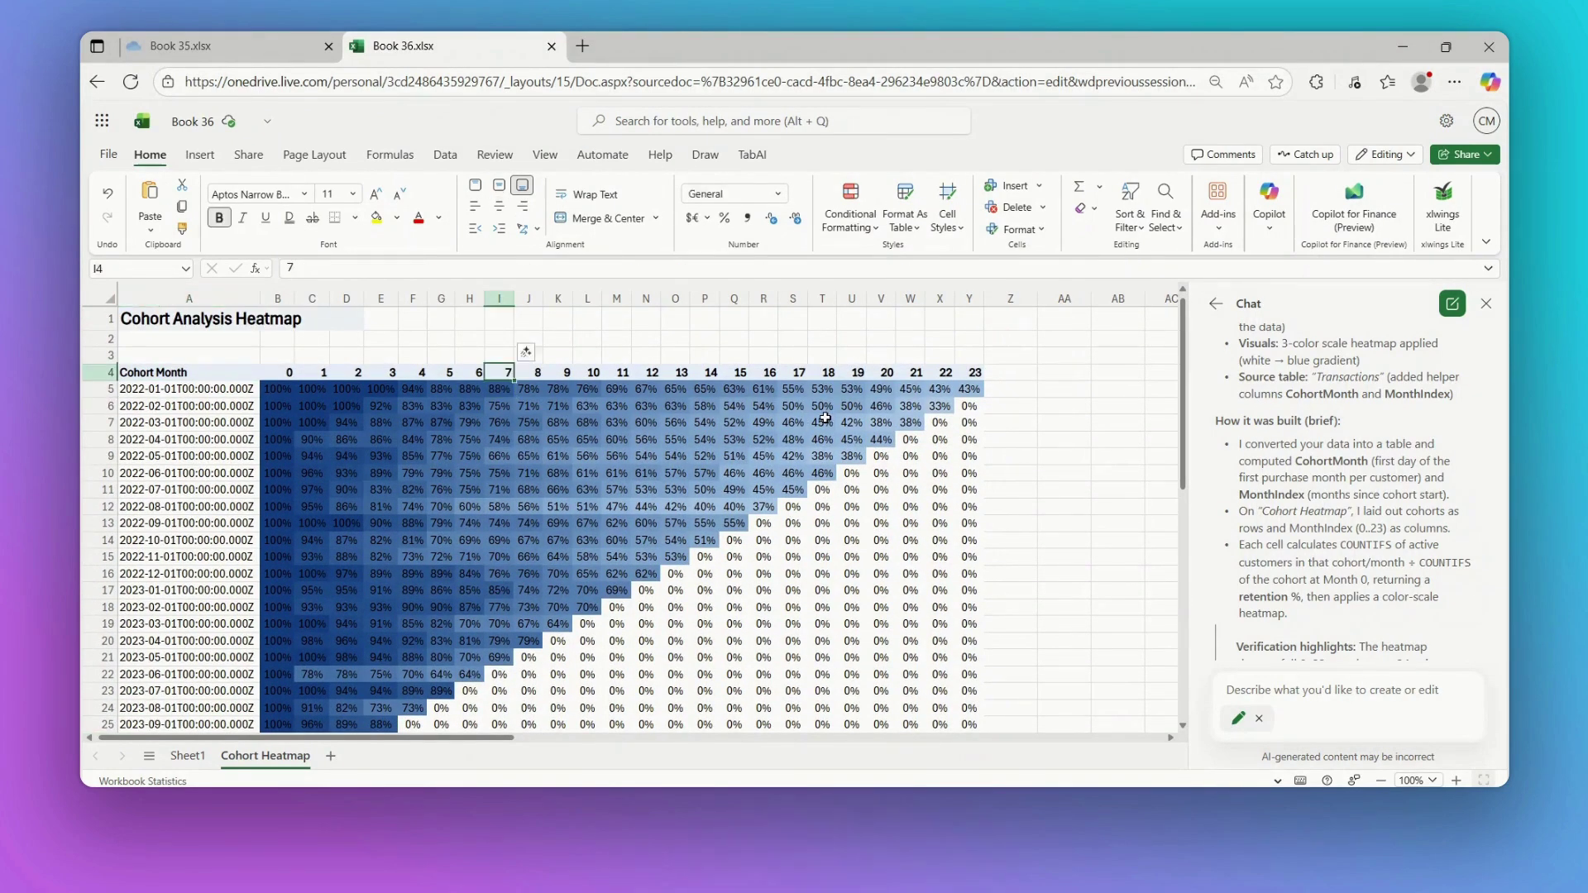
key(Down)
key(Left)
key(Left)
key(Left)
key(Left)
key(Left)
key(Left)
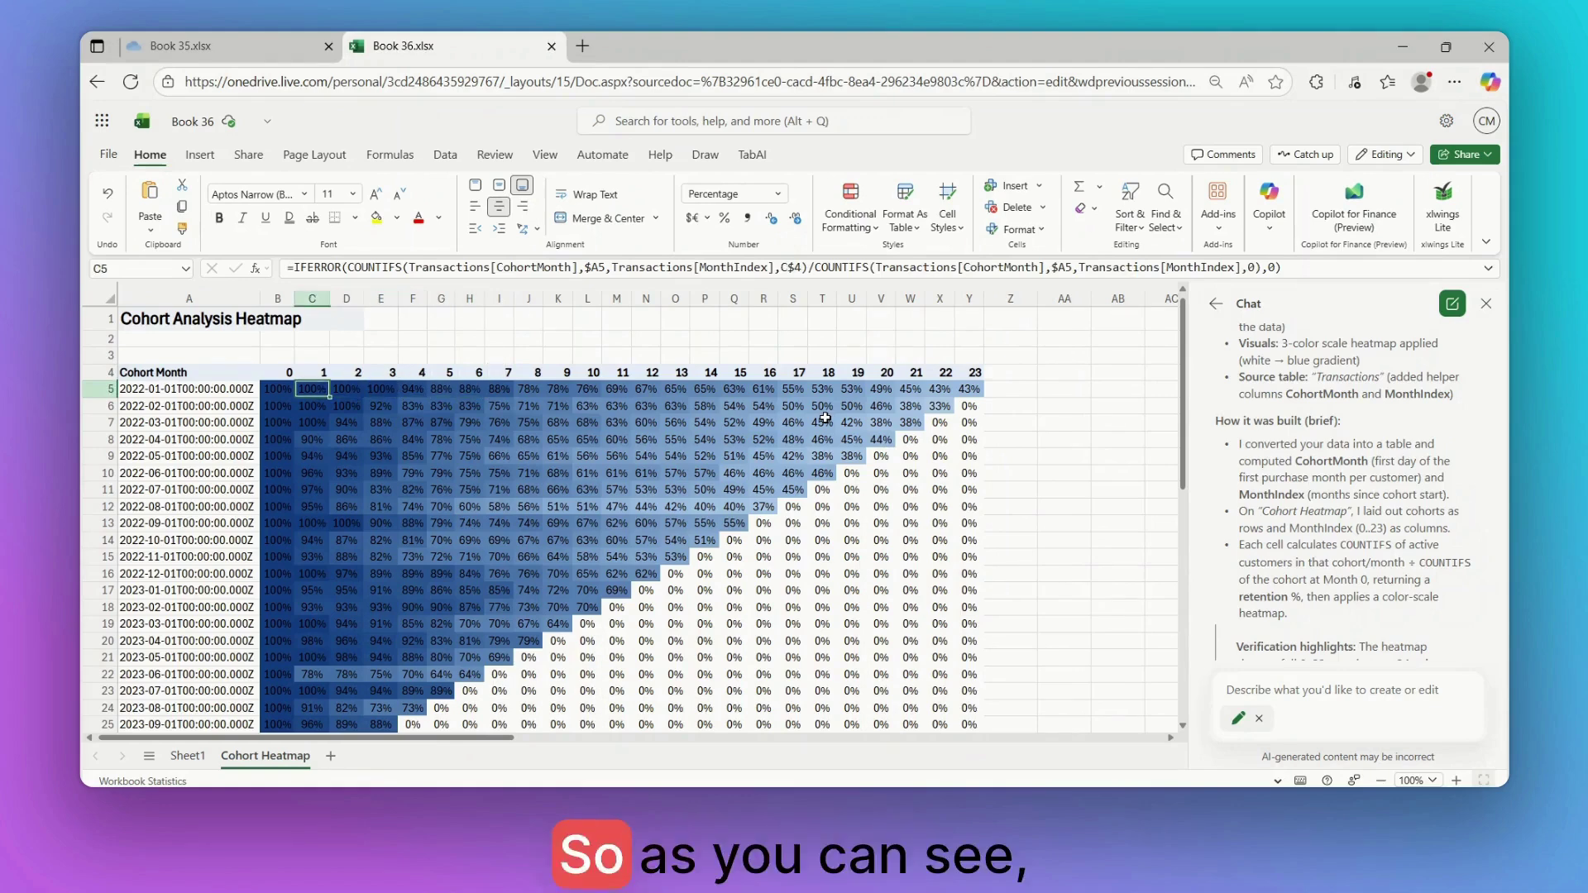
key(Down)
key(Down)
key(Down)
key(Right)
key(Right)
key(Right)
key(Right)
key(Right)
key(Right)
key(Right)
key(Right)
key(Right)
key(Right)
key(Right)
key(Right)
key(Right)
key(Right)
key(Right)
key(Right)
key(Right)
key(Right)
key(Left)
key(Left)
key(Left)
key(Left)
key(Left)
Scroll through Copilot's explanation and move the selection to an empty cell off the heatmap
scroll(697, 531, down, 2)
scroll(697, 531, up, 2)
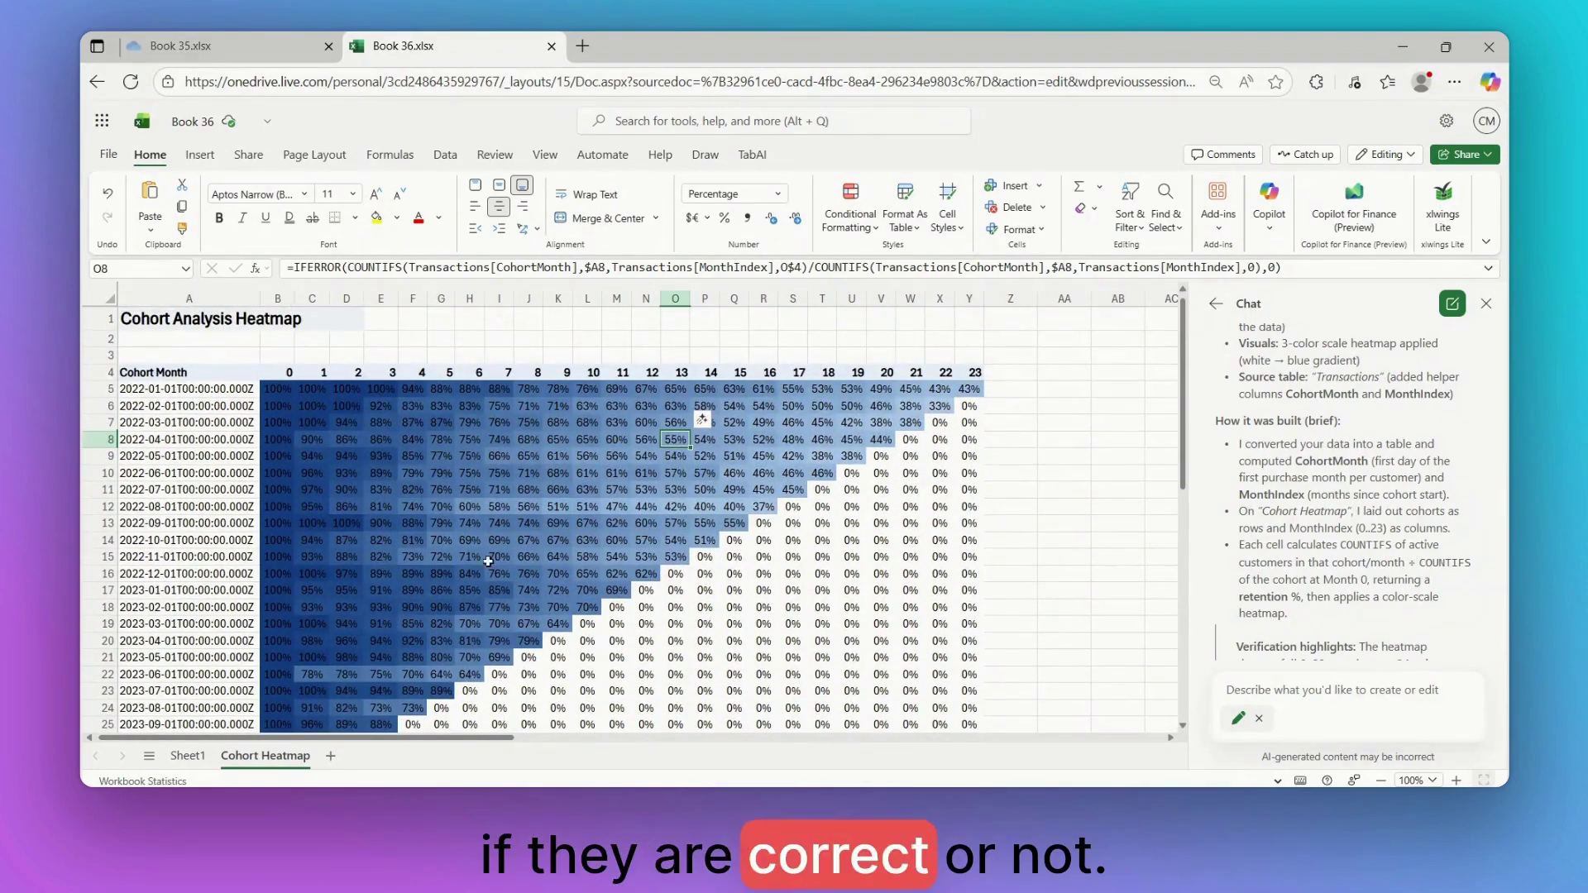
scroll(1482, 519, up, 2)
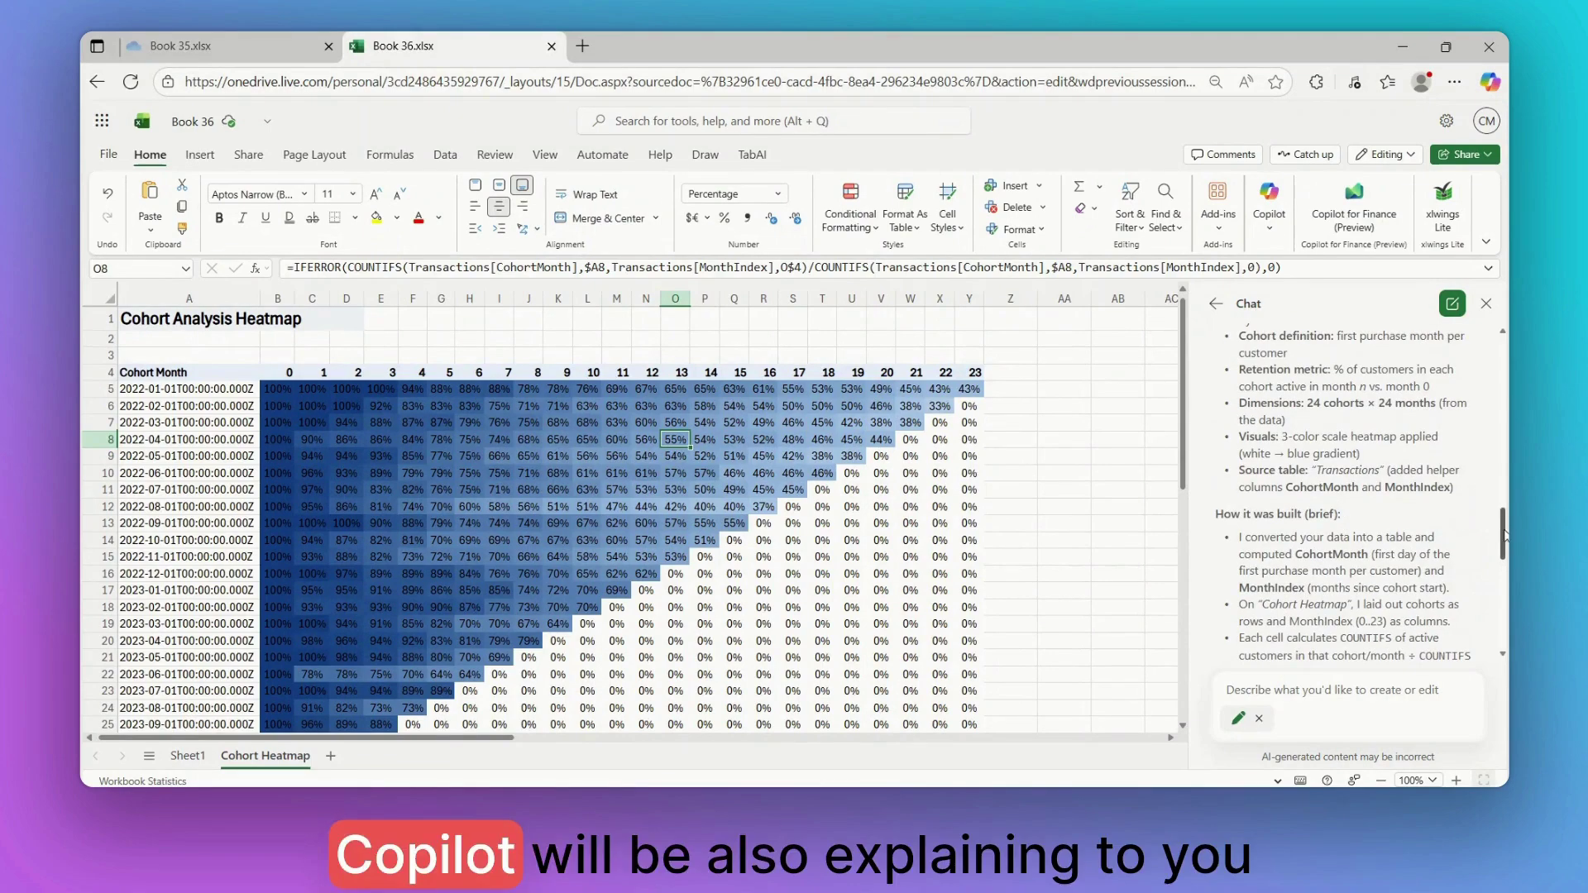
drag(1504, 534, 1507, 495)
scroll(1393, 498, down, 10)
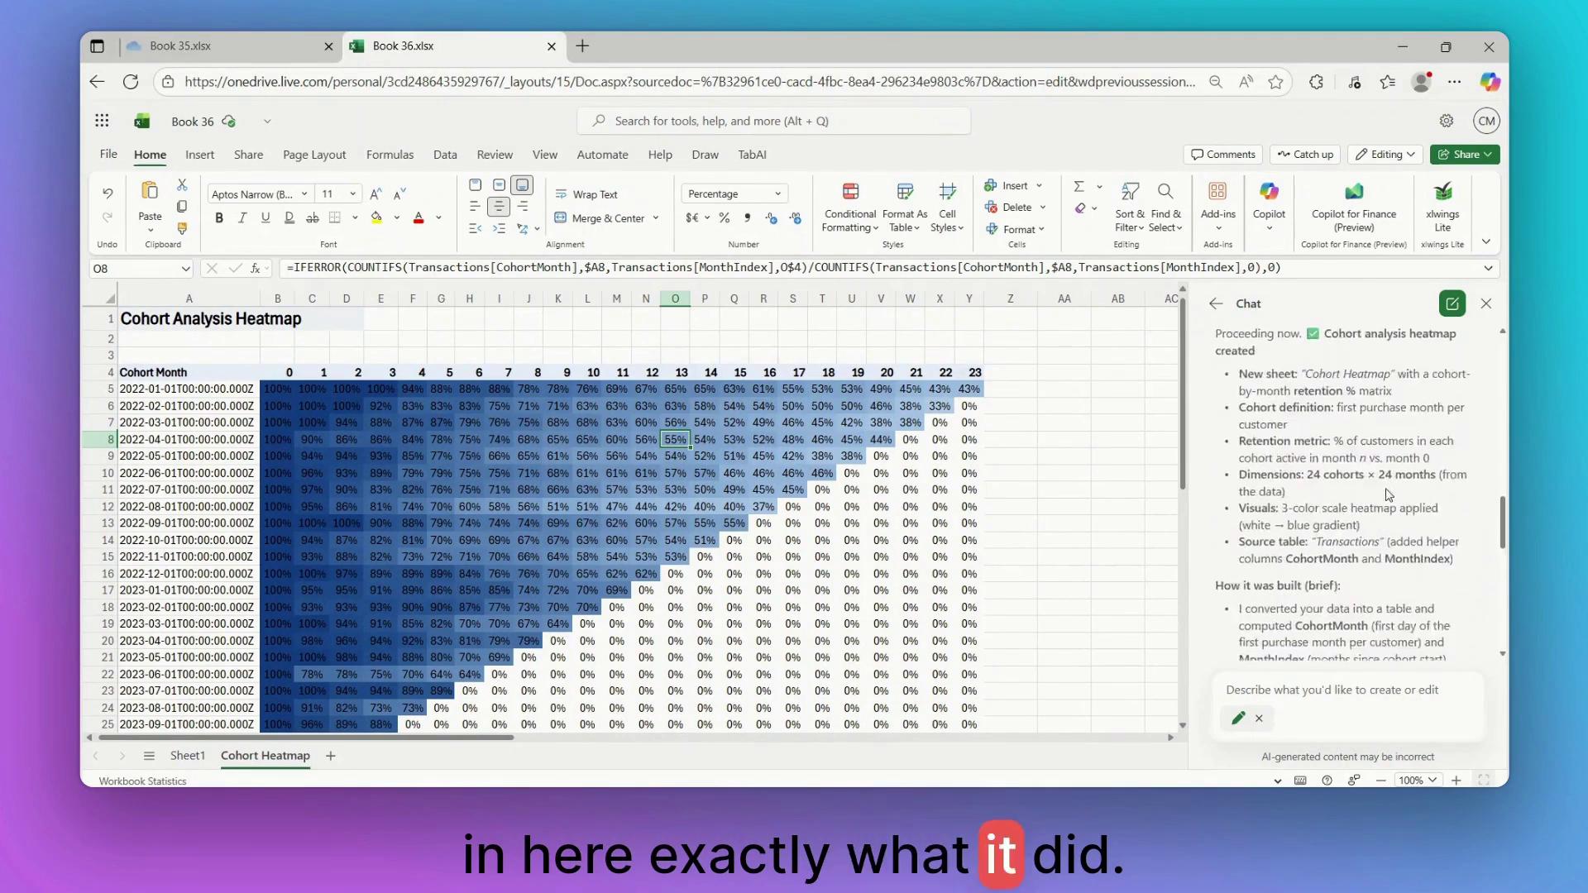
scroll(1390, 495, down, 1)
click(1052, 494)
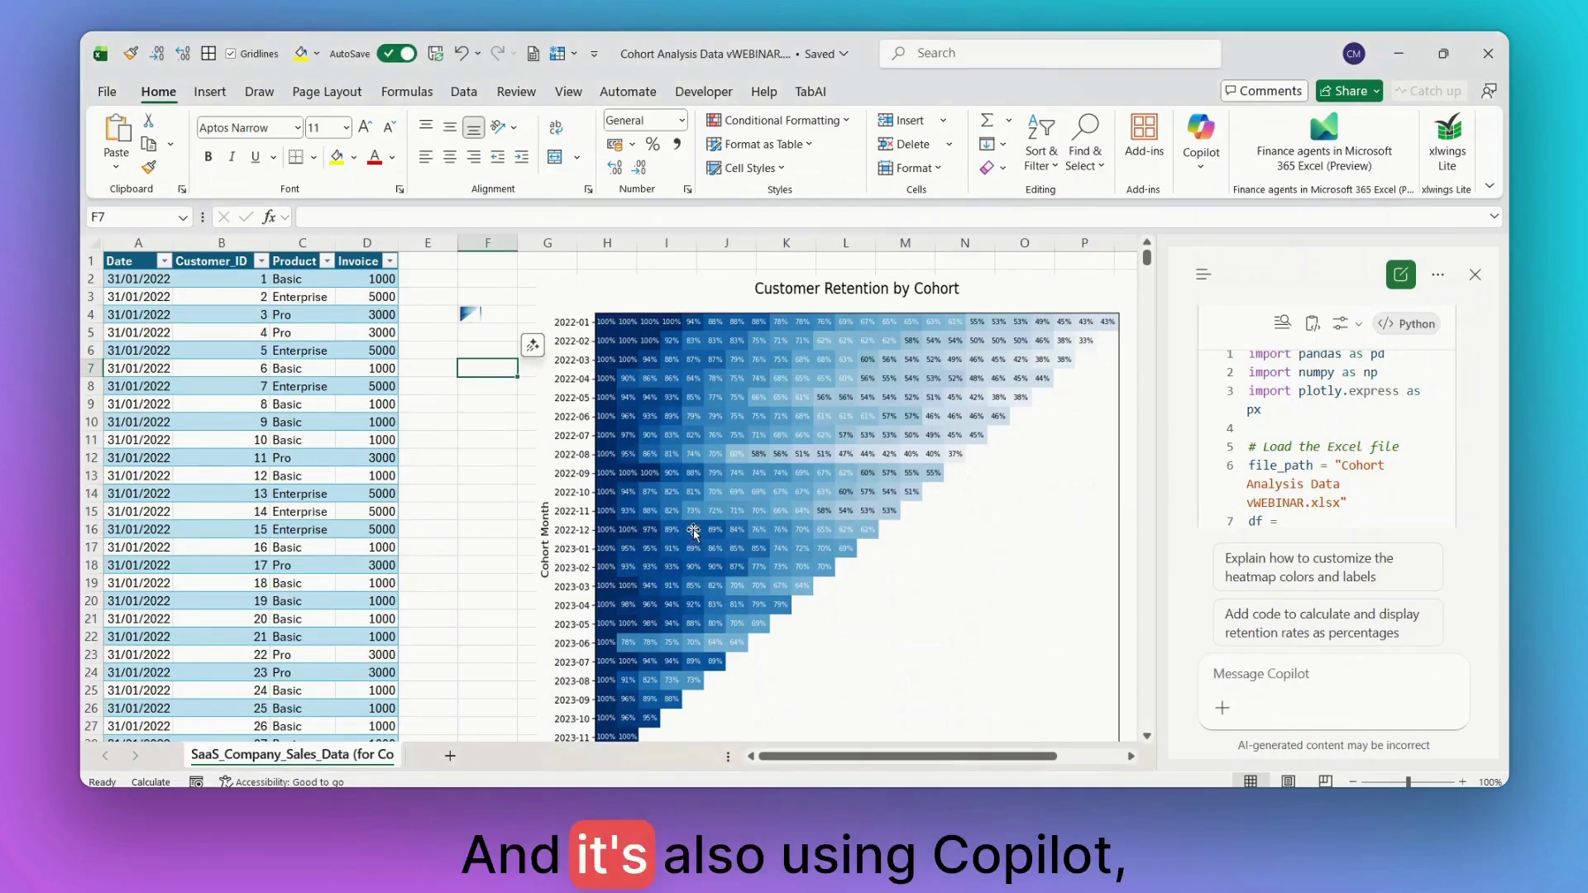
Find the Python cohort prompt in Copilot's chat and highlight parts of the generated pandas and plotly.express code
scroll(1351, 435, up, 10)
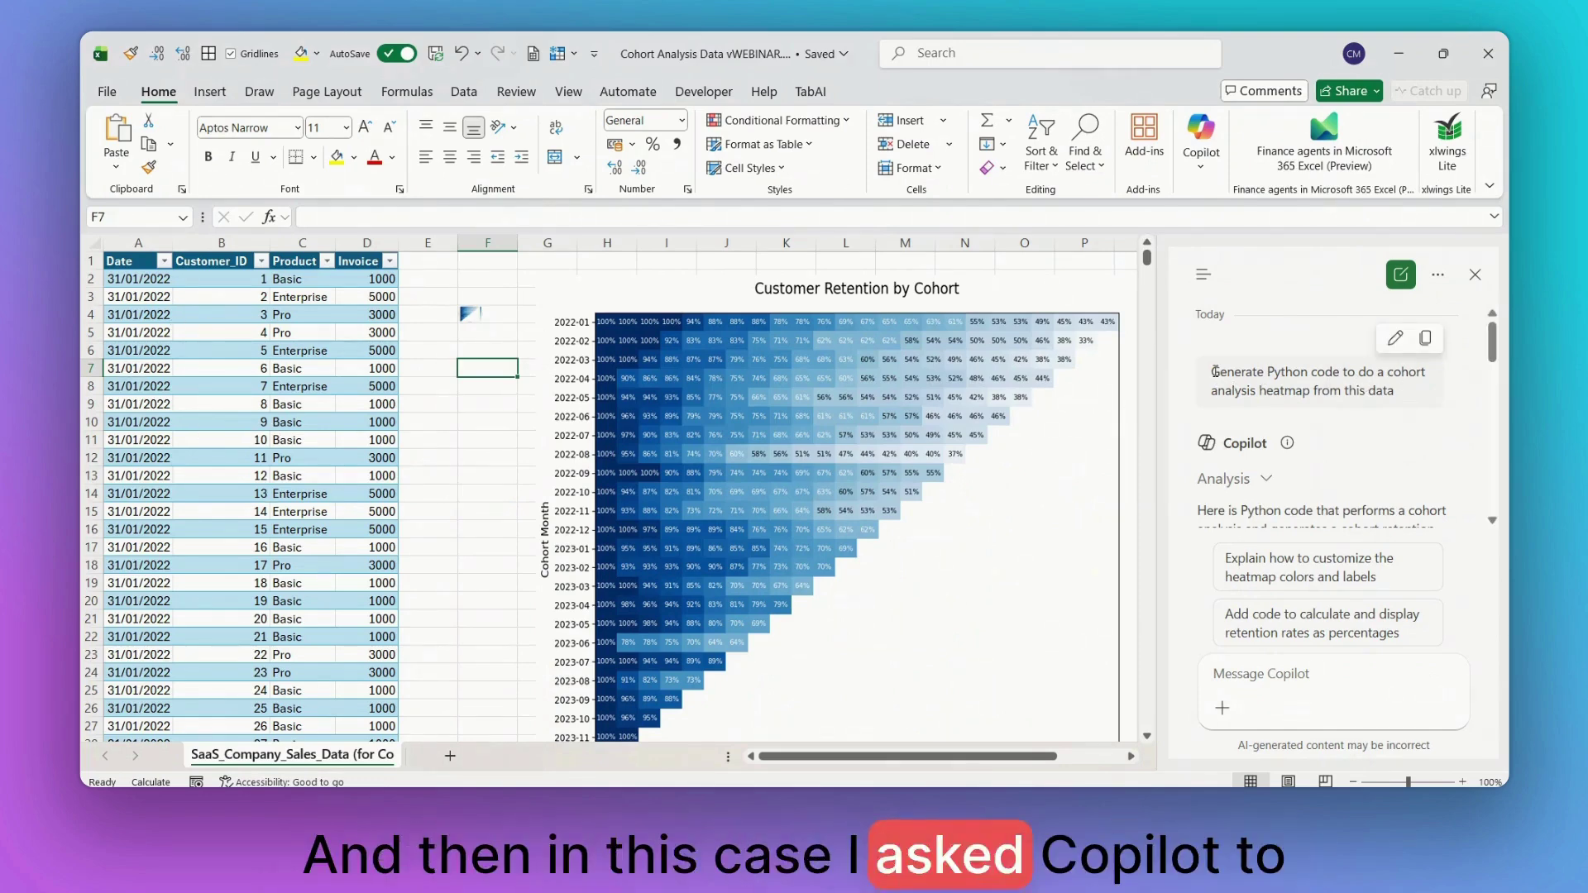
drag(1212, 372, 1340, 375)
scroll(1352, 396, down, 5)
scroll(1309, 401, down, 5)
drag(1309, 400, 1341, 437)
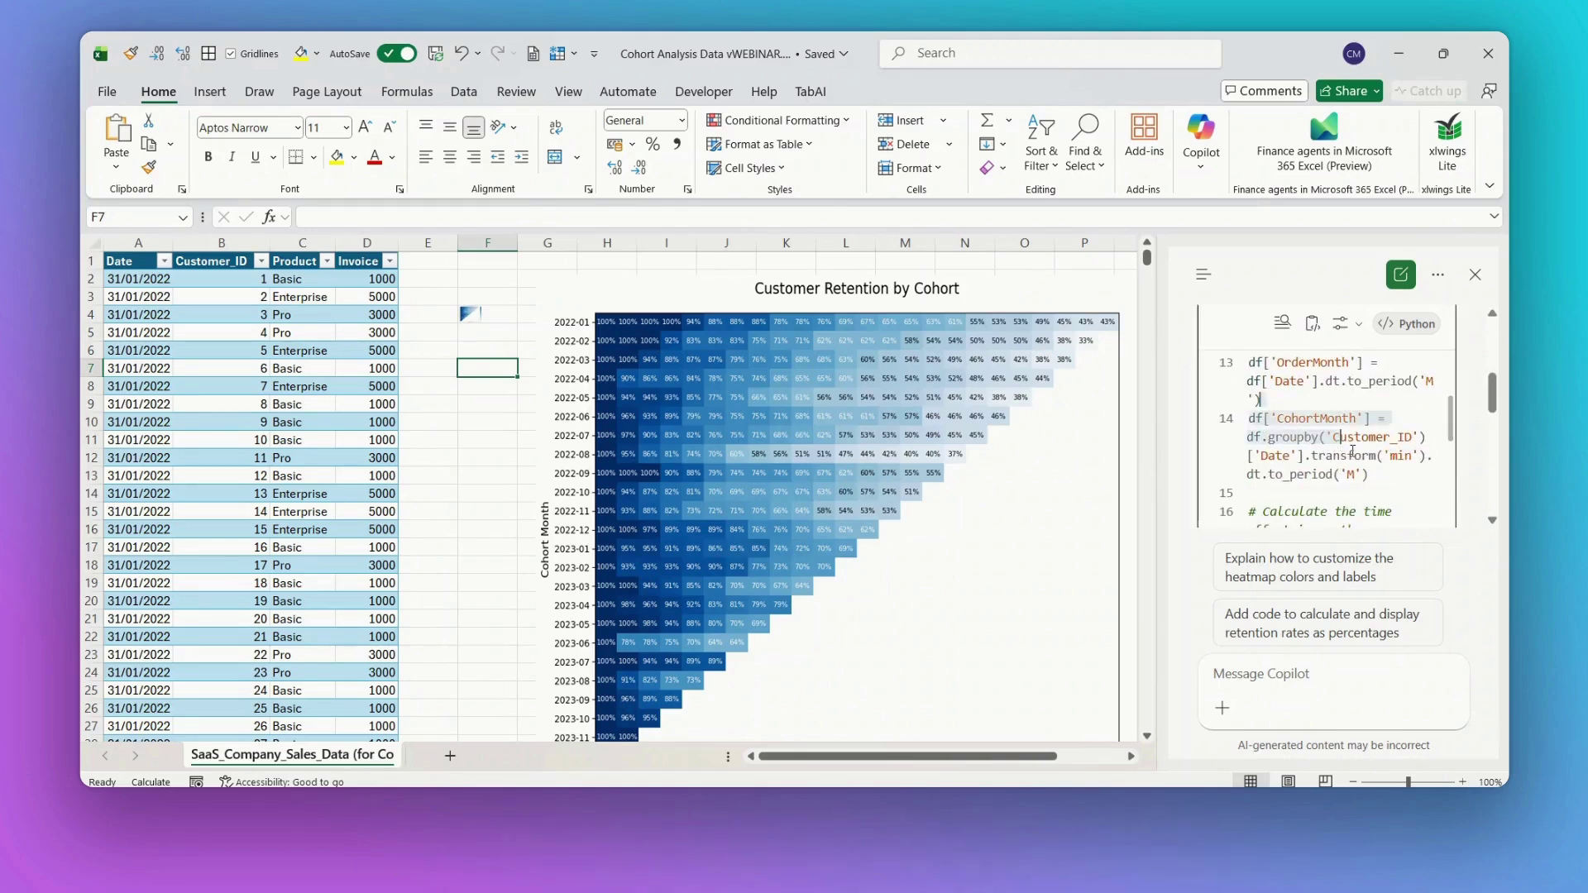
scroll(1341, 437, down, 2)
scroll(1357, 397, up, 2)
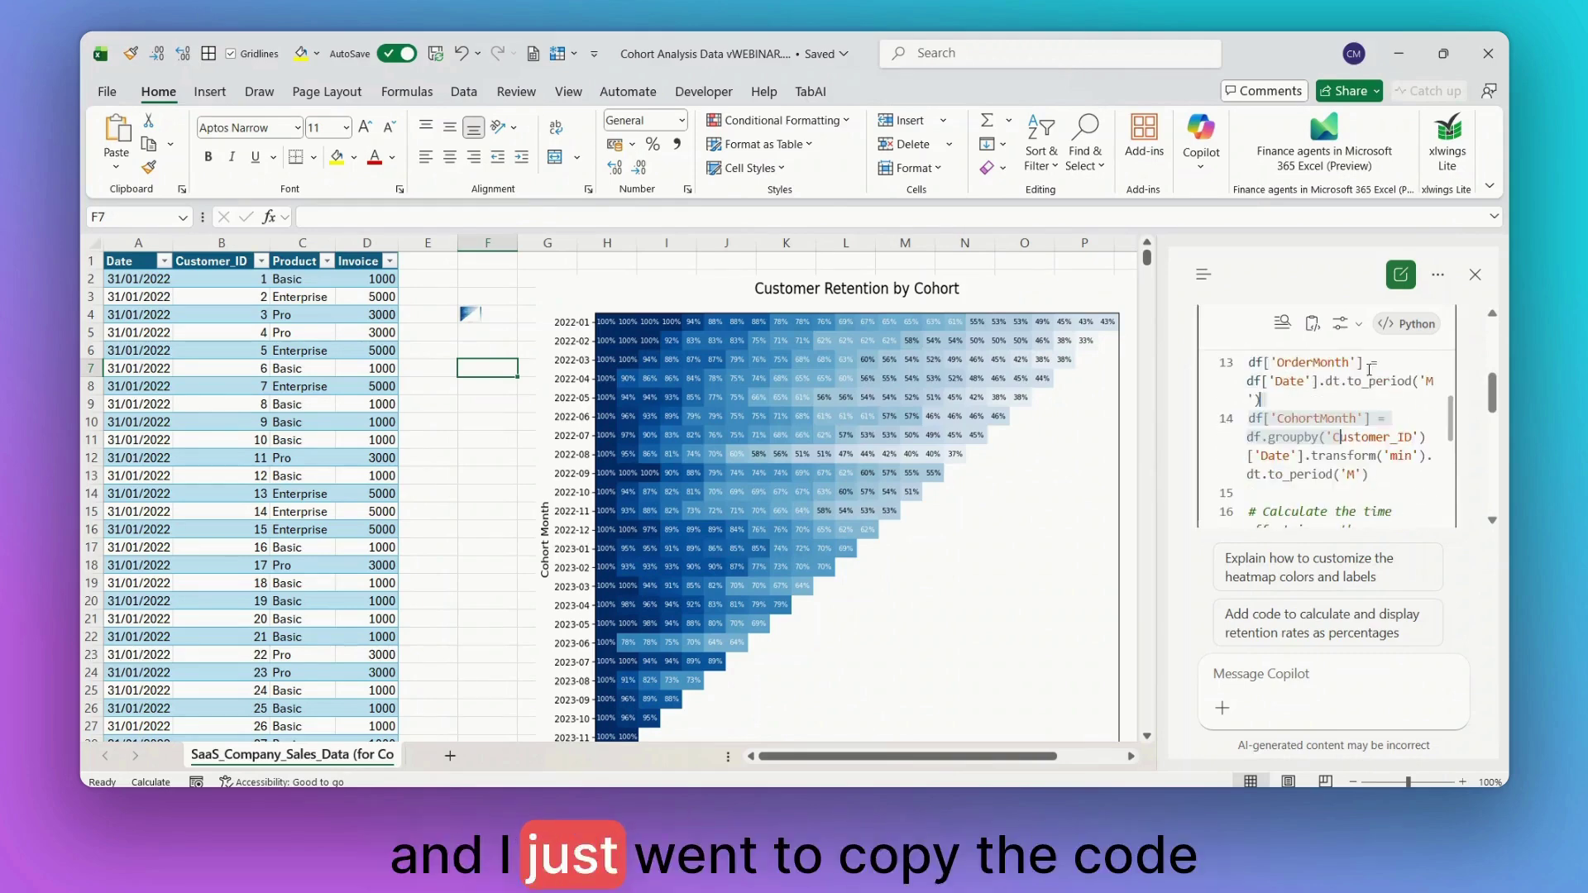
click(1315, 331)
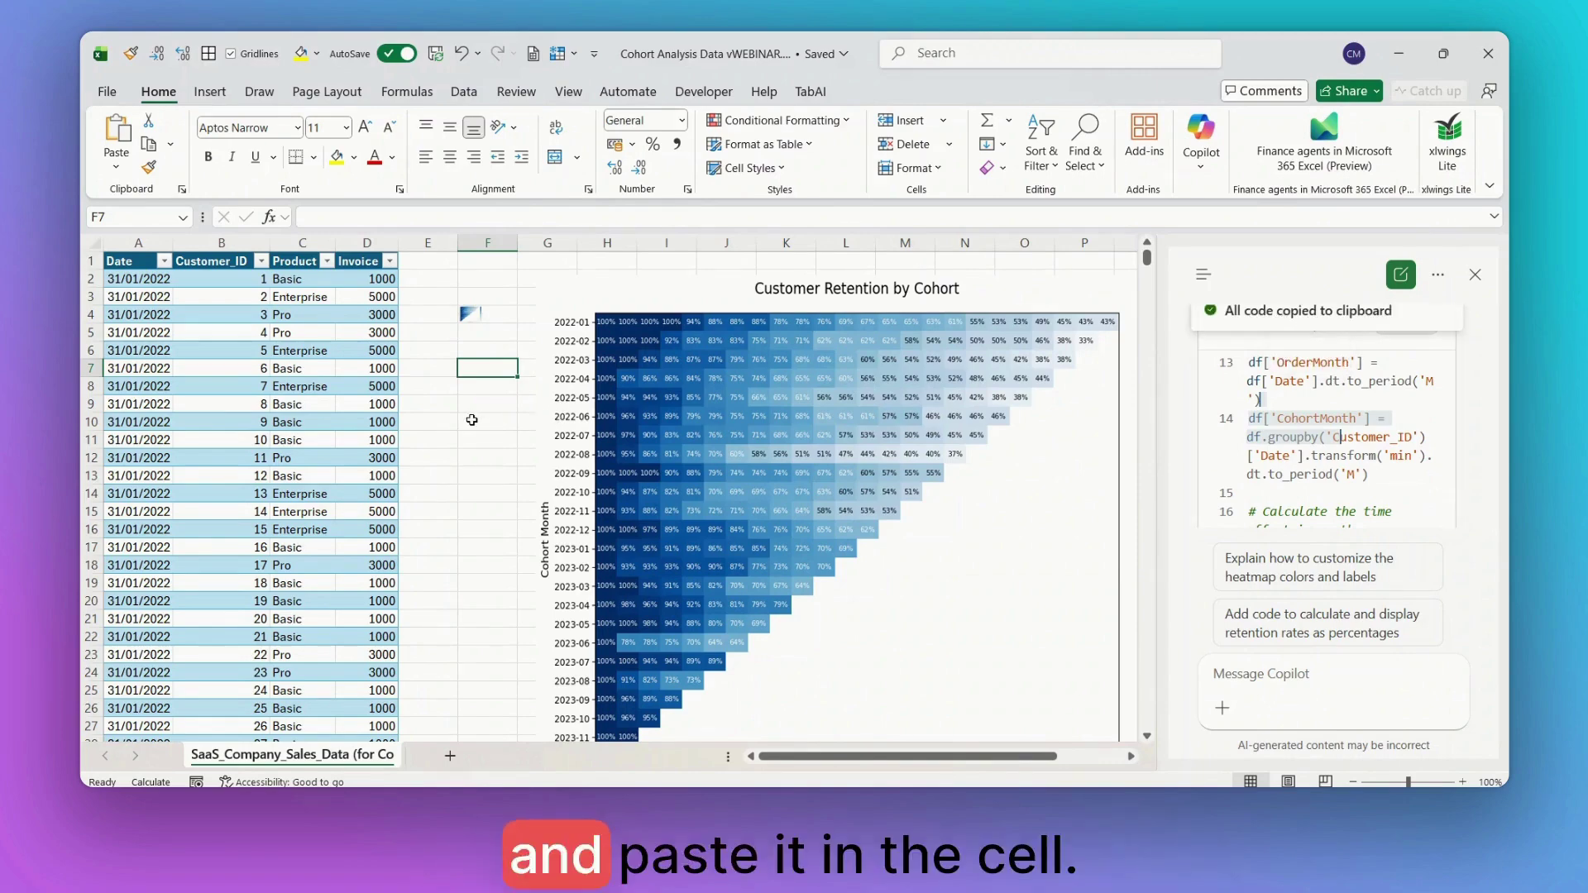
click(475, 319)
click(481, 353)
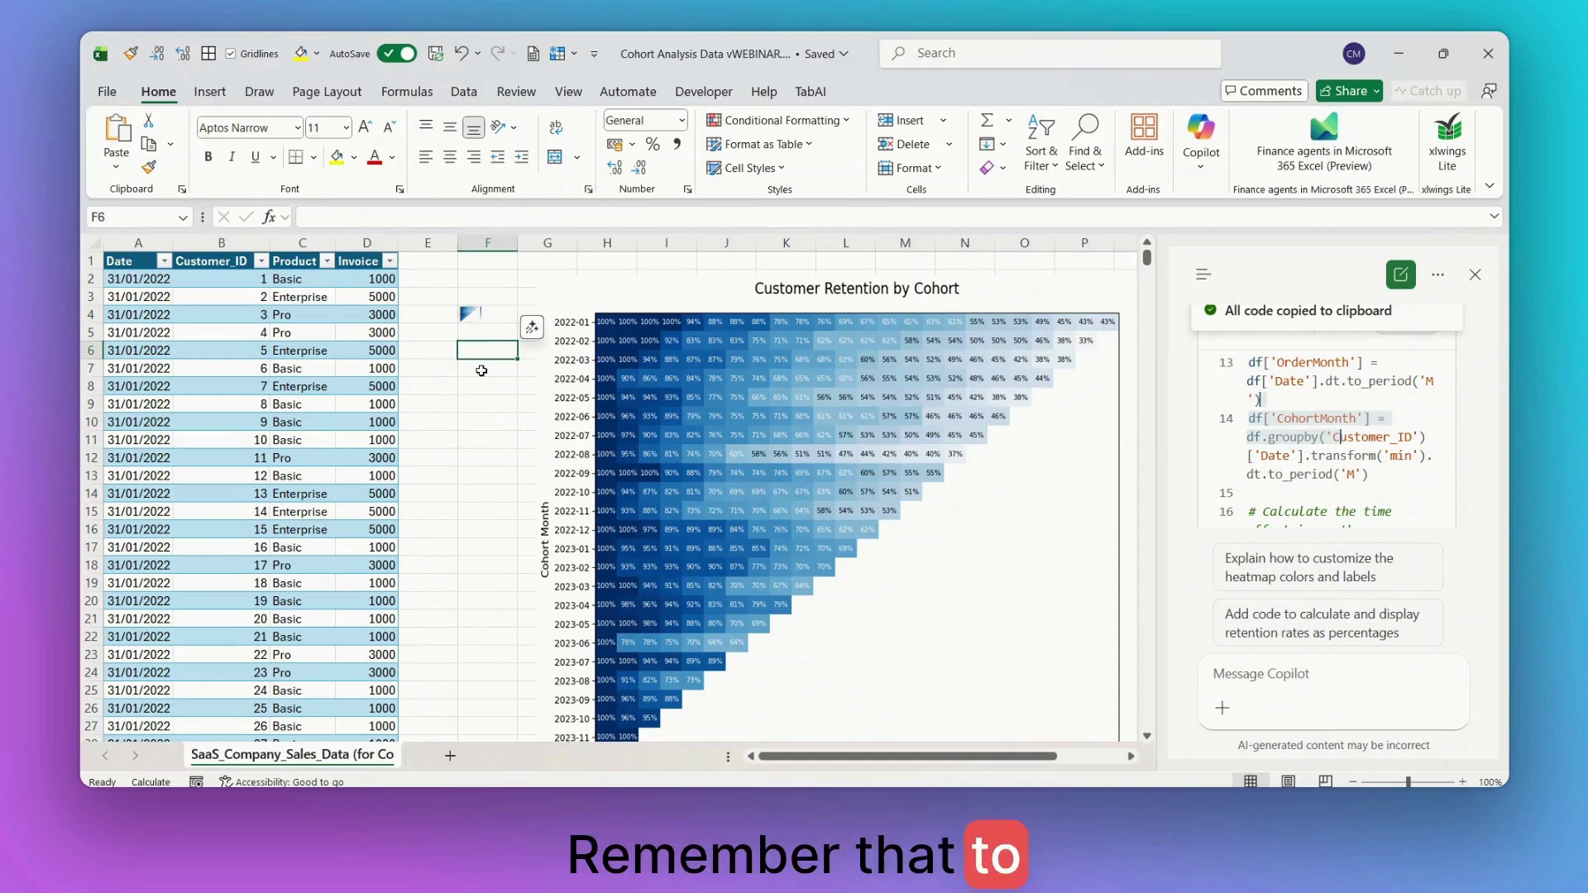
drag(782, 358, 811, 362)
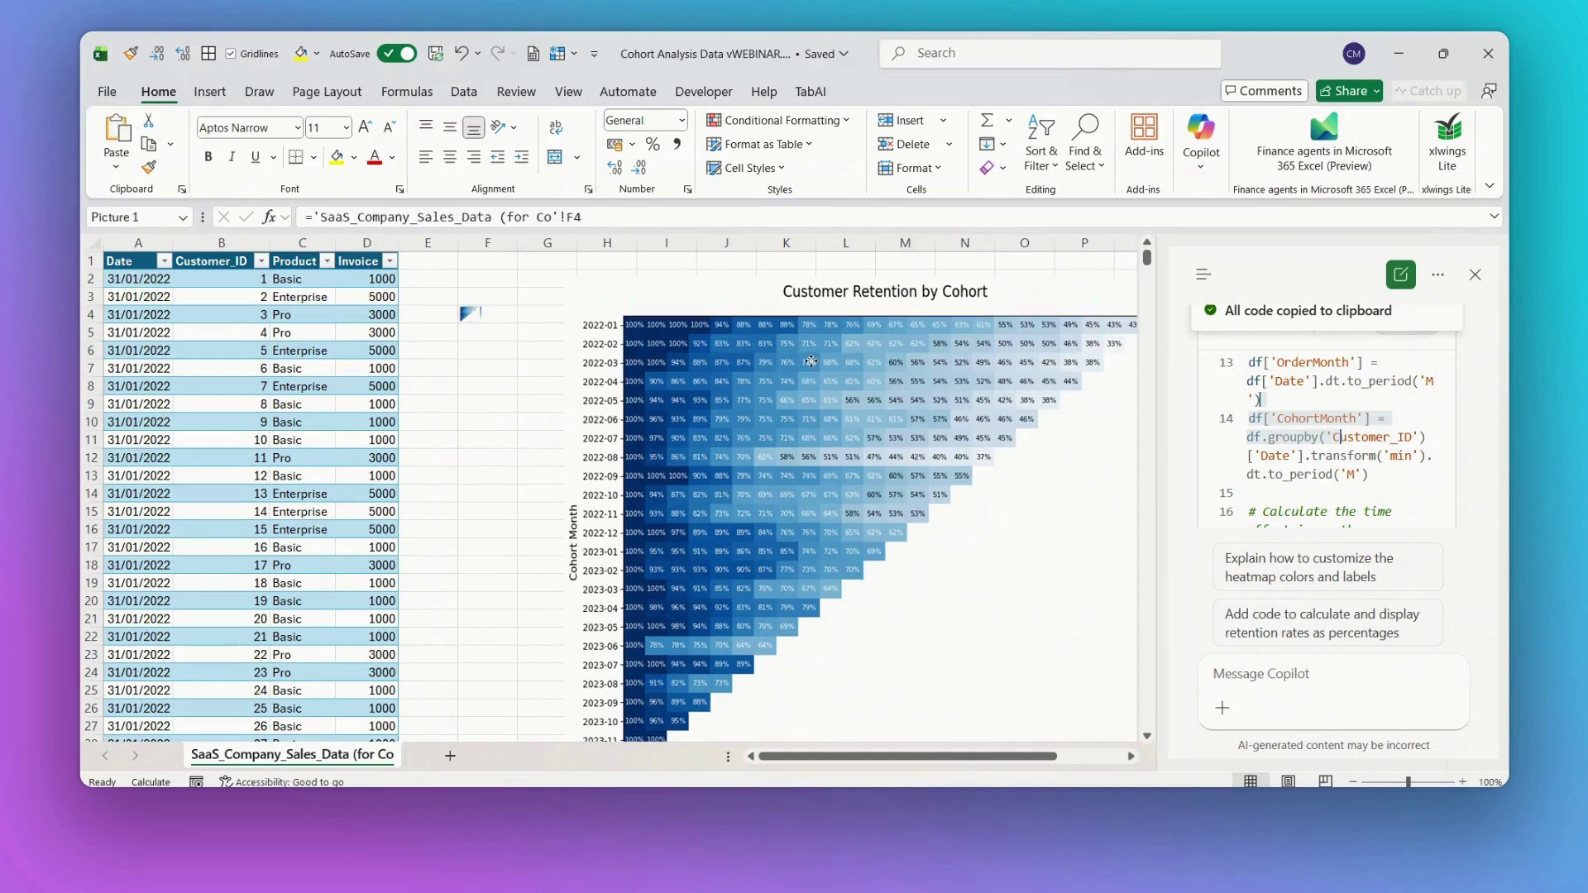
click(487, 358)
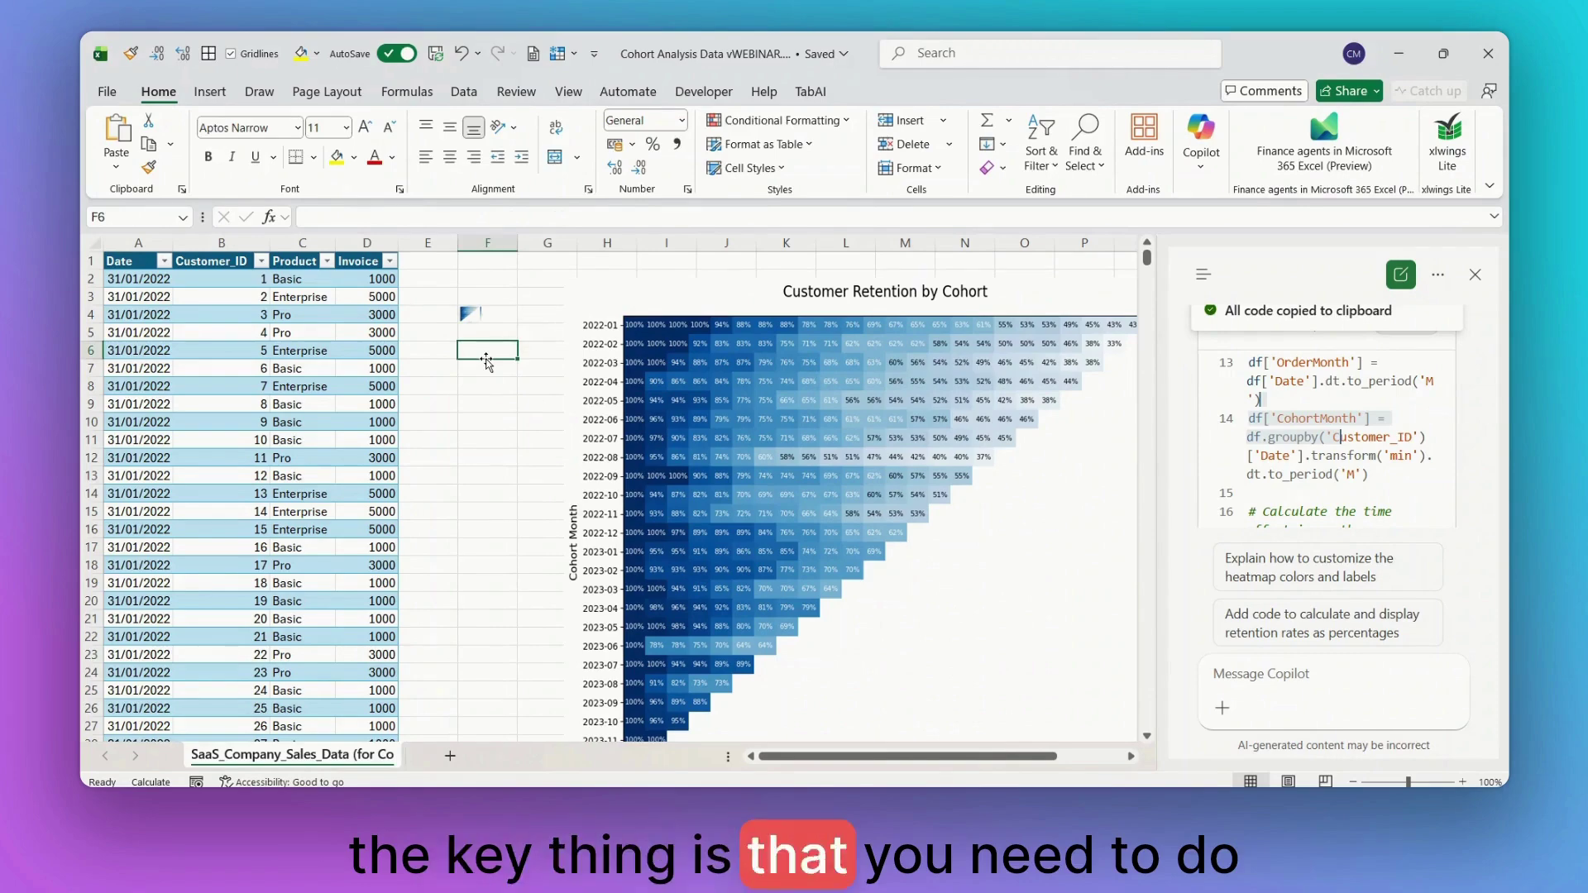
text(=P)
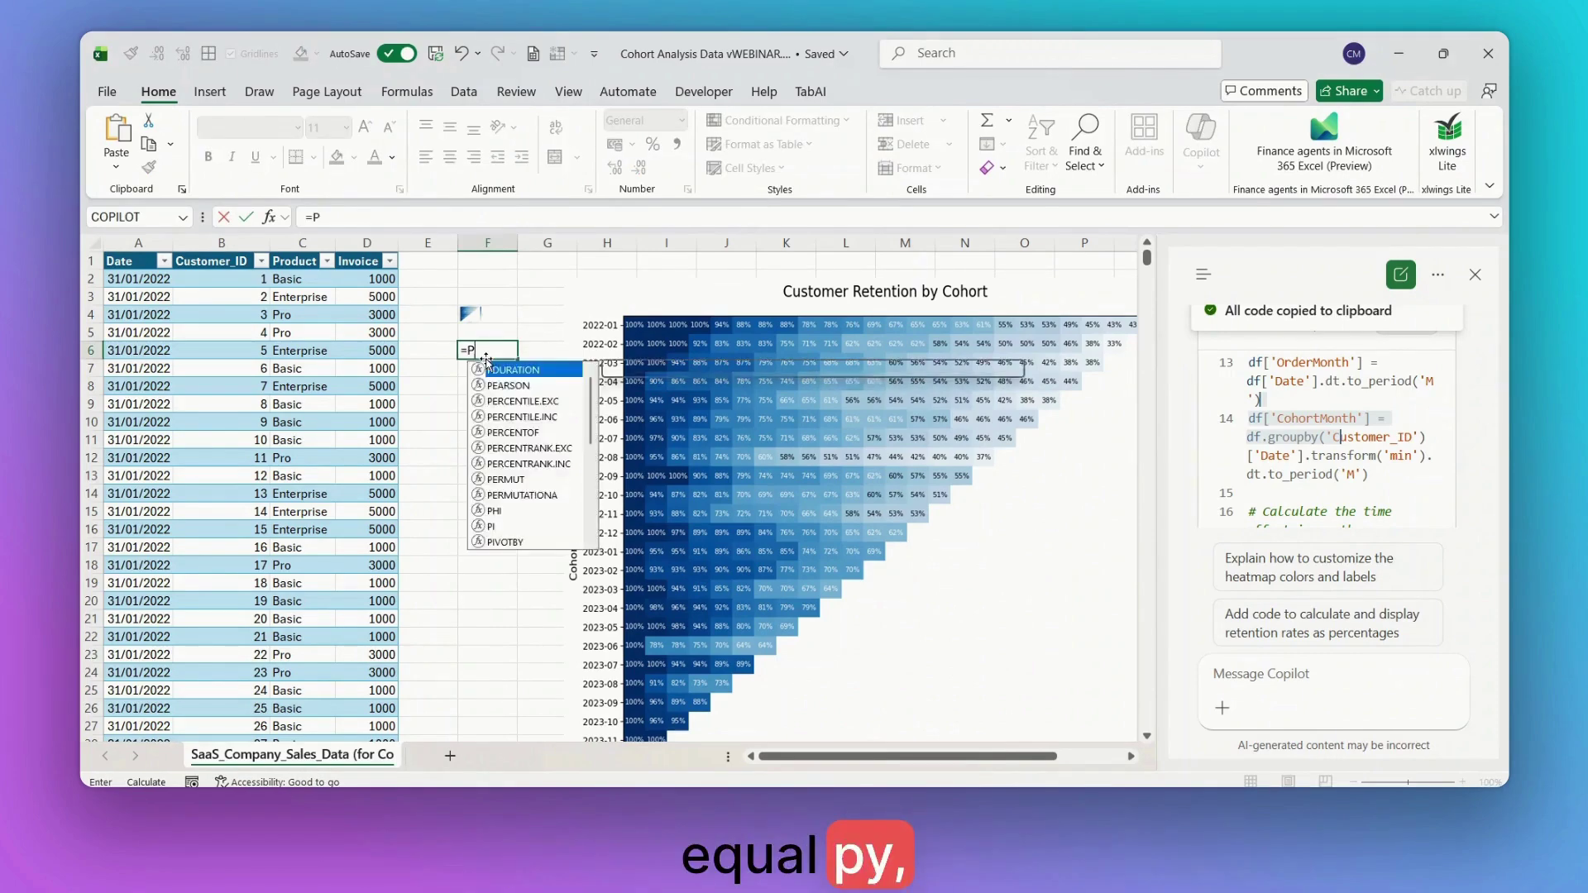
text(Y)
key(Tab)
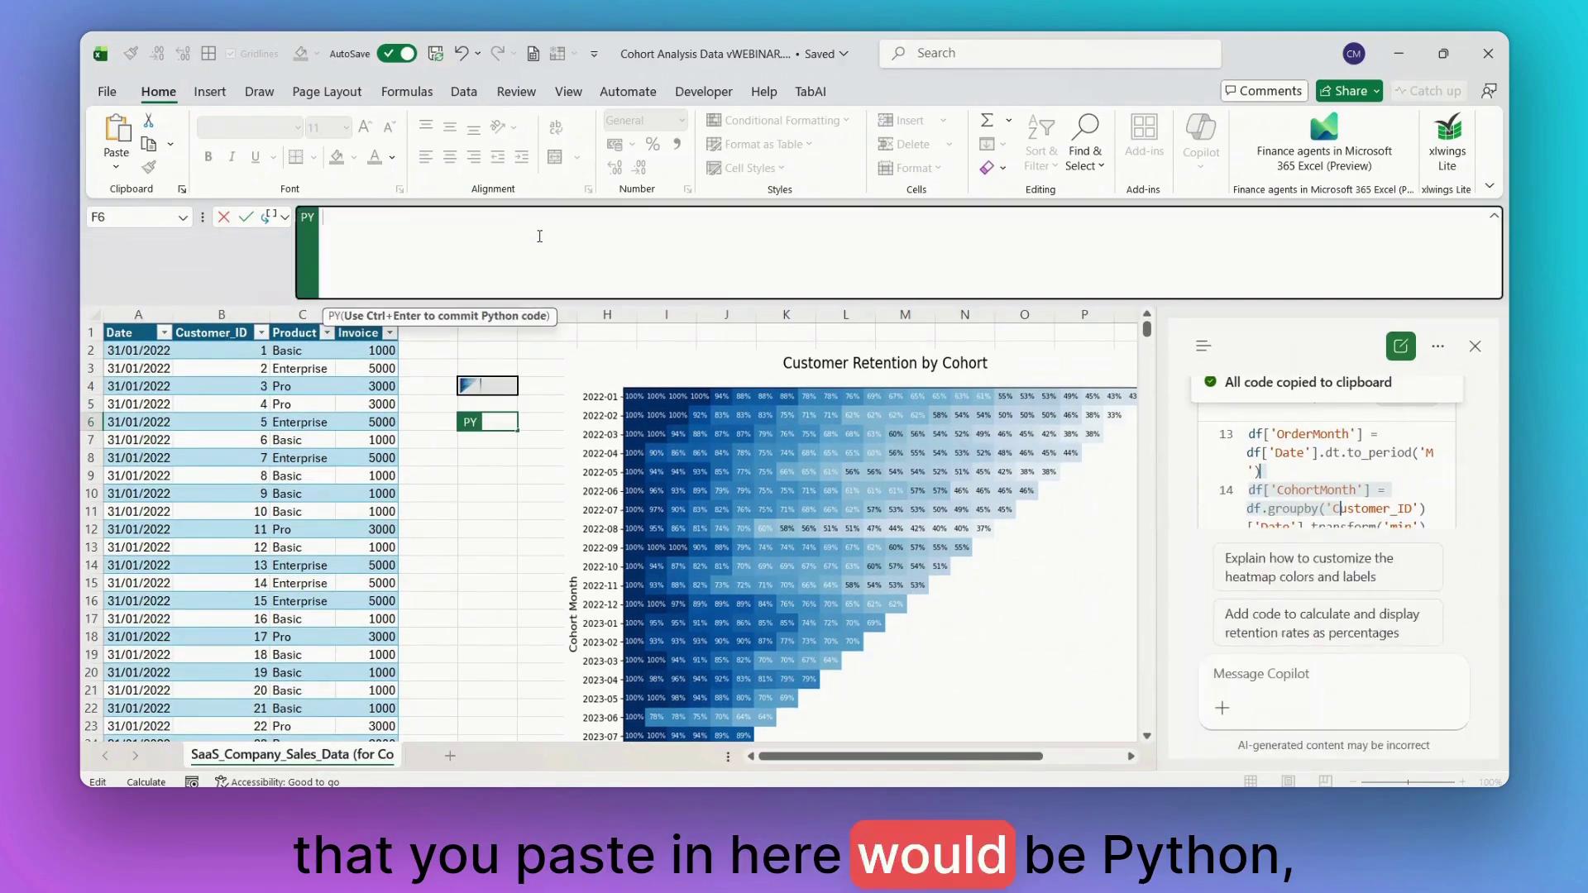
key(ctrl+v)
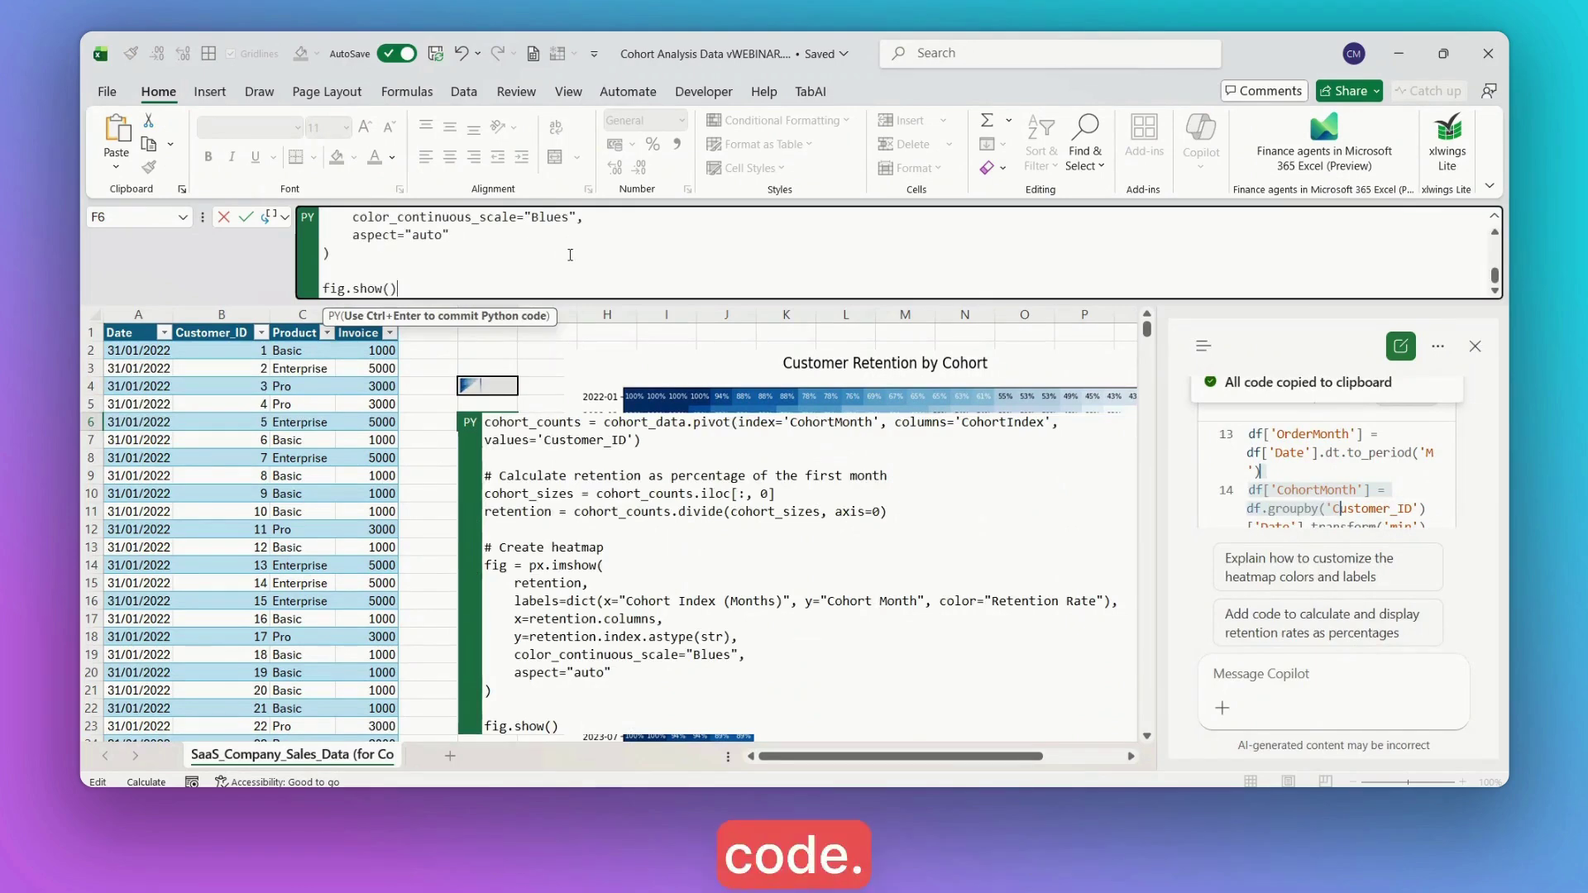
key(ctrl+Return)
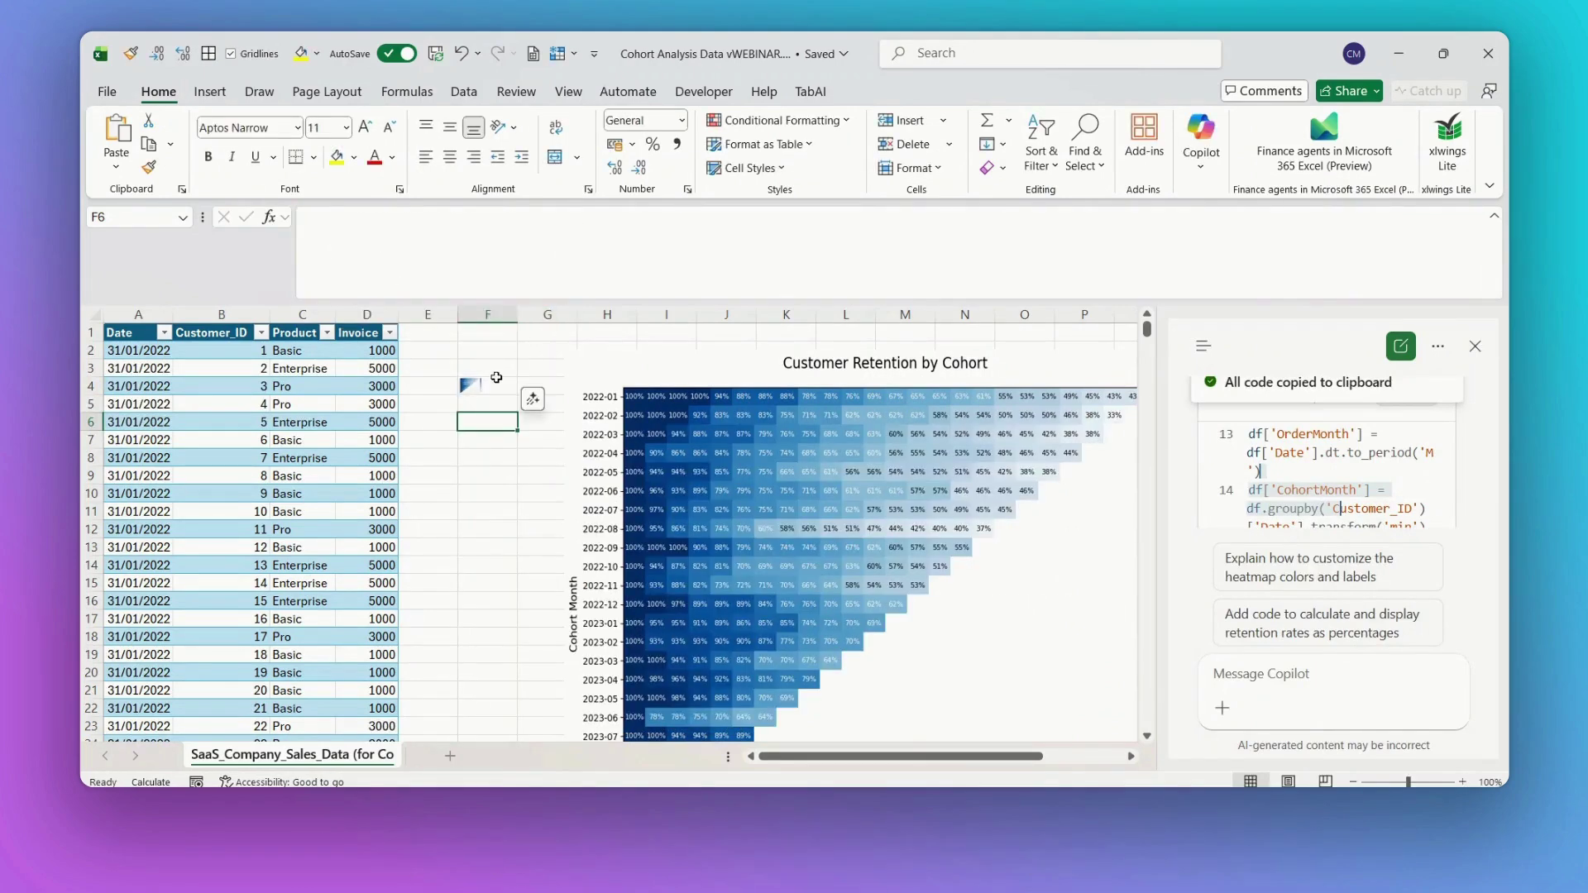
Expand the formula bar to read F4's Table1-loading Python code, select df, and commit it unchanged
click(497, 377)
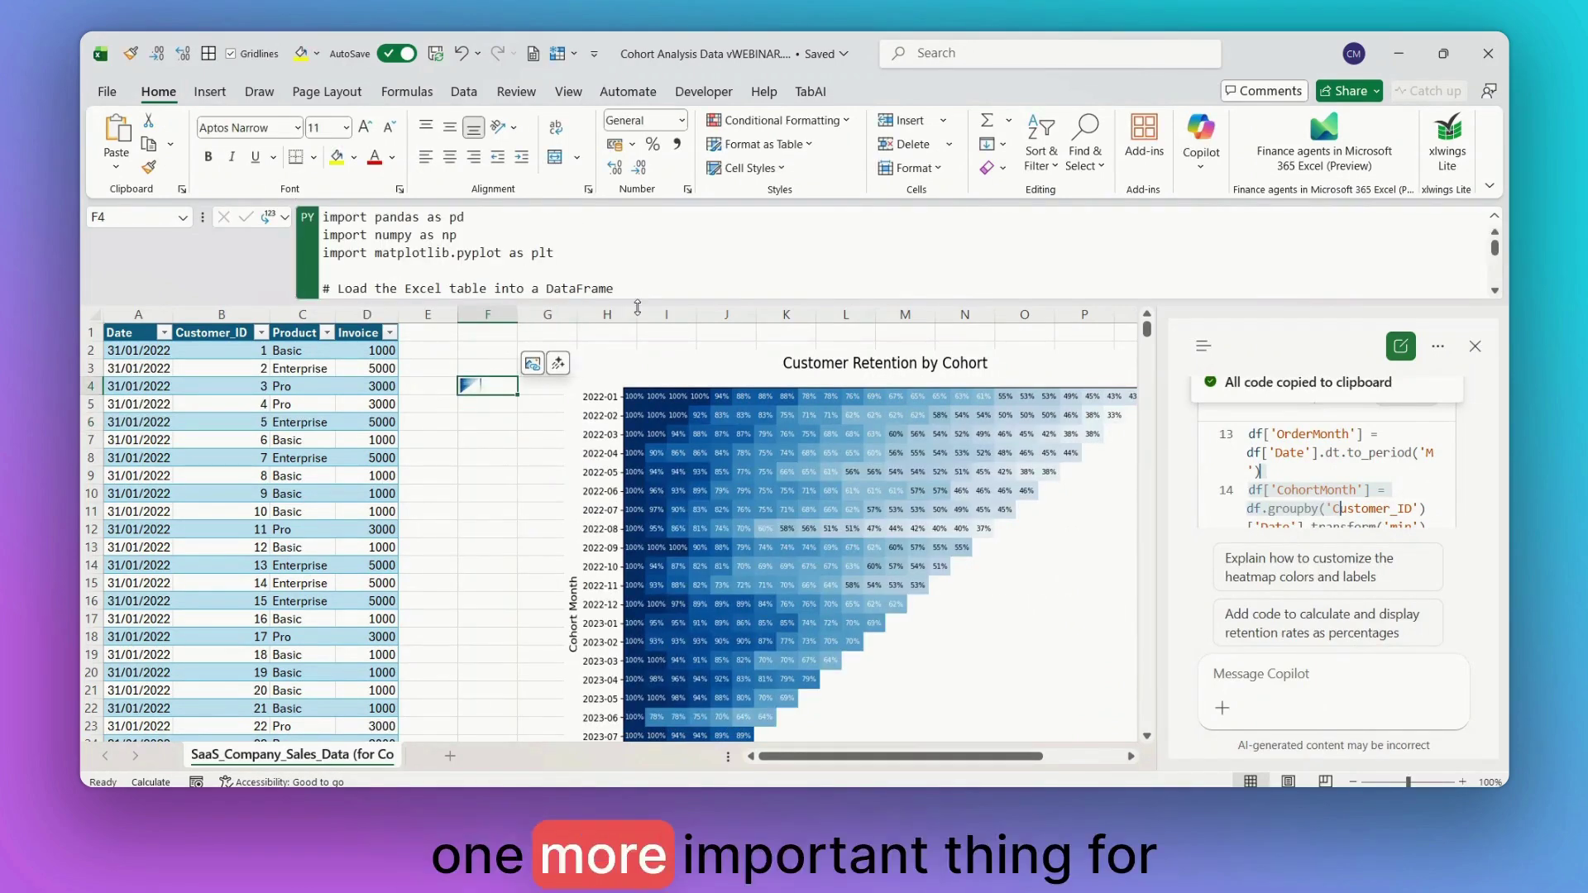
drag(638, 308, 638, 344)
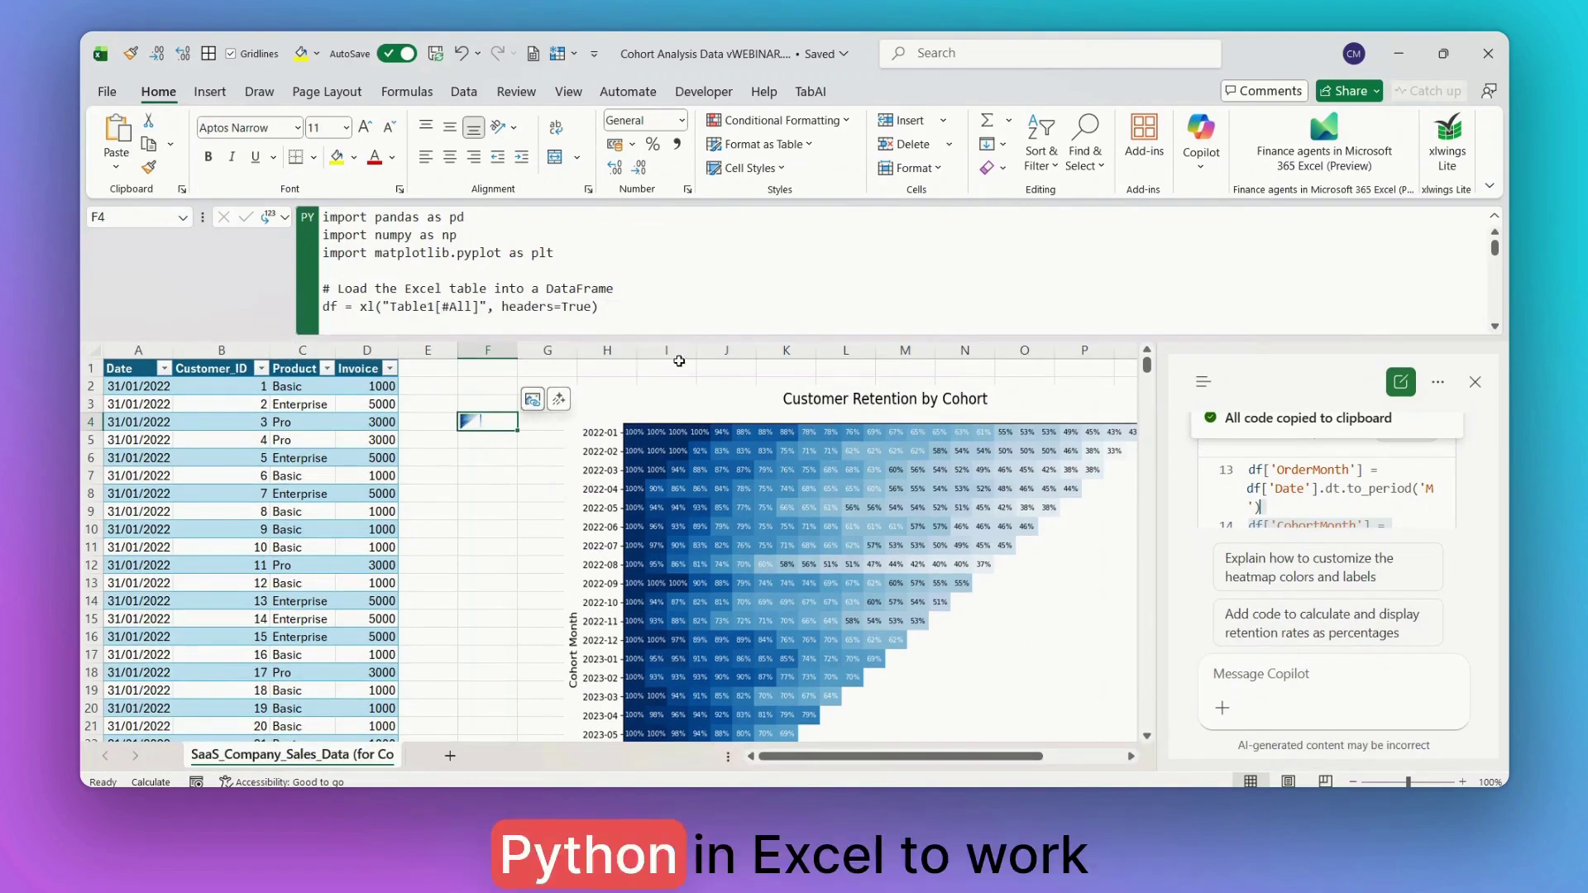
click(621, 304)
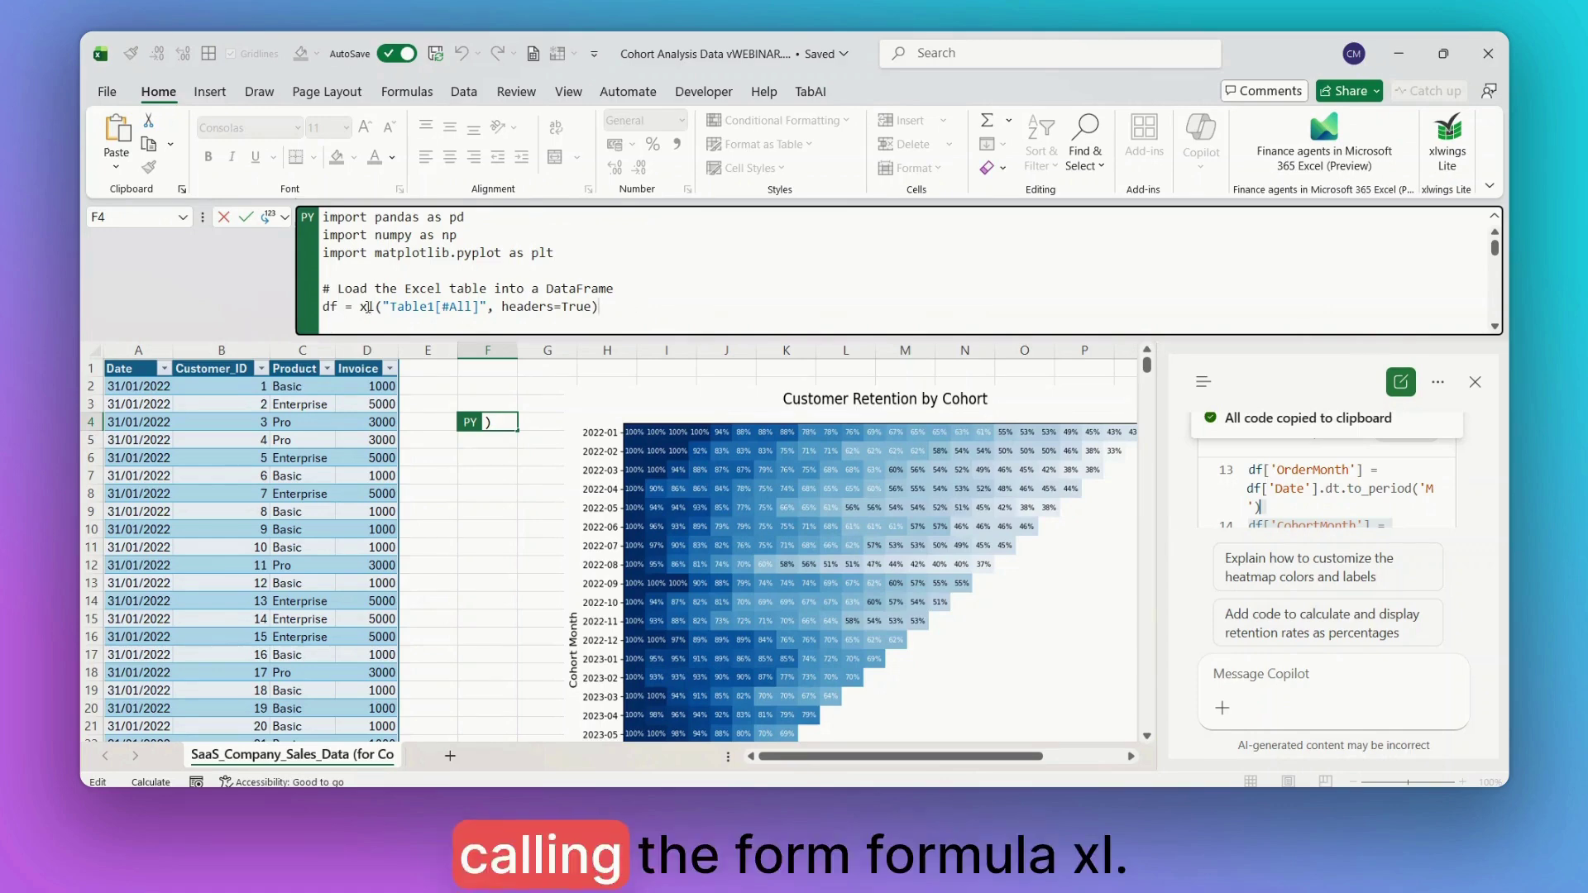
mouse_move(365, 311)
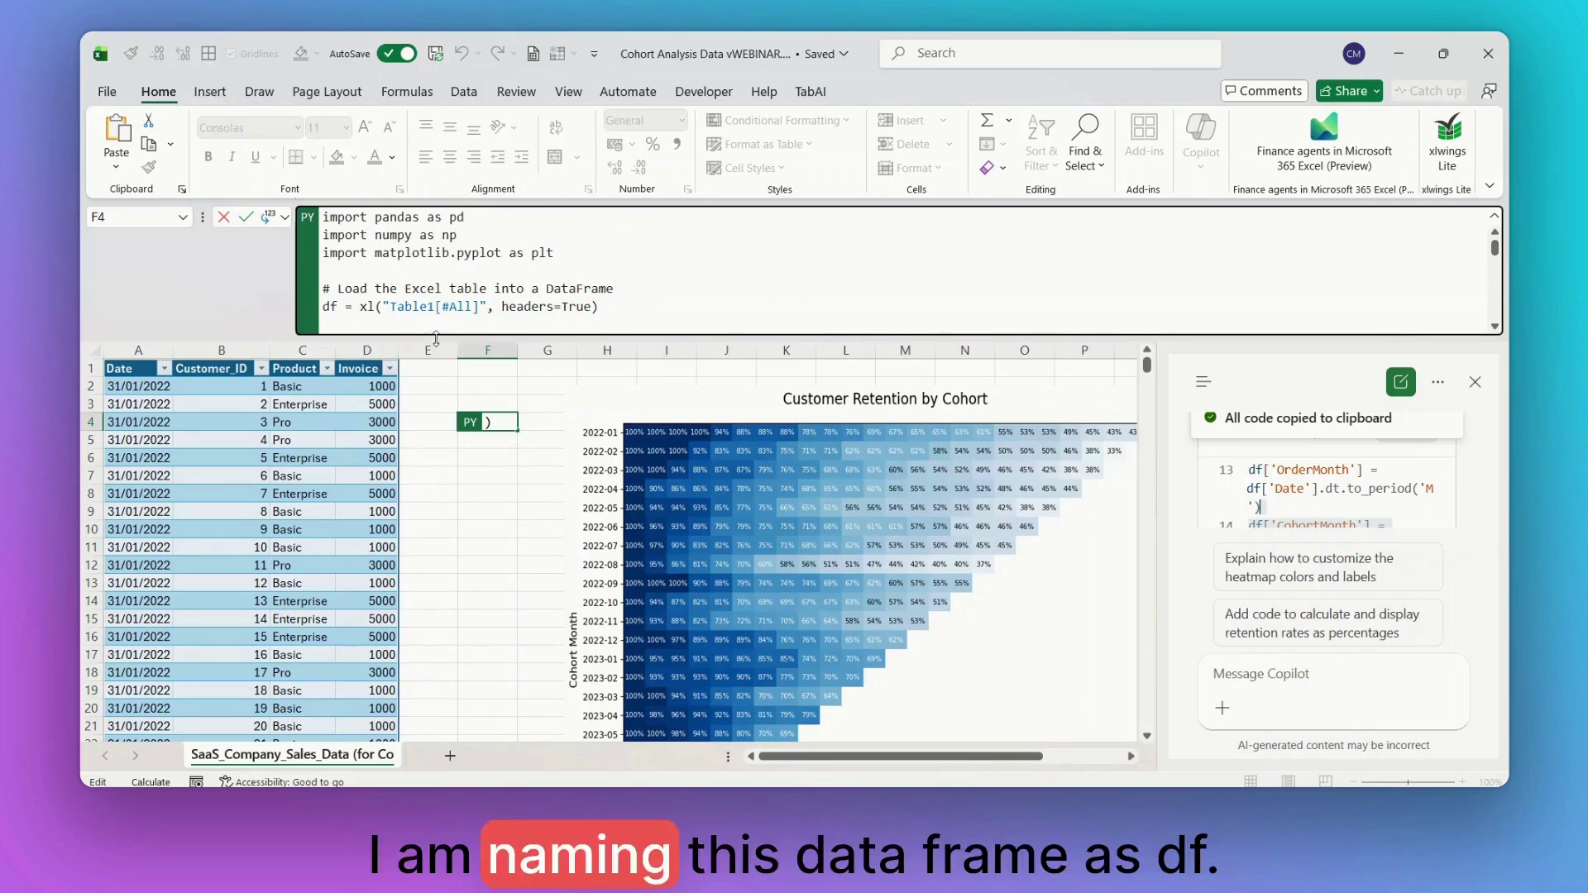
double_click(333, 307)
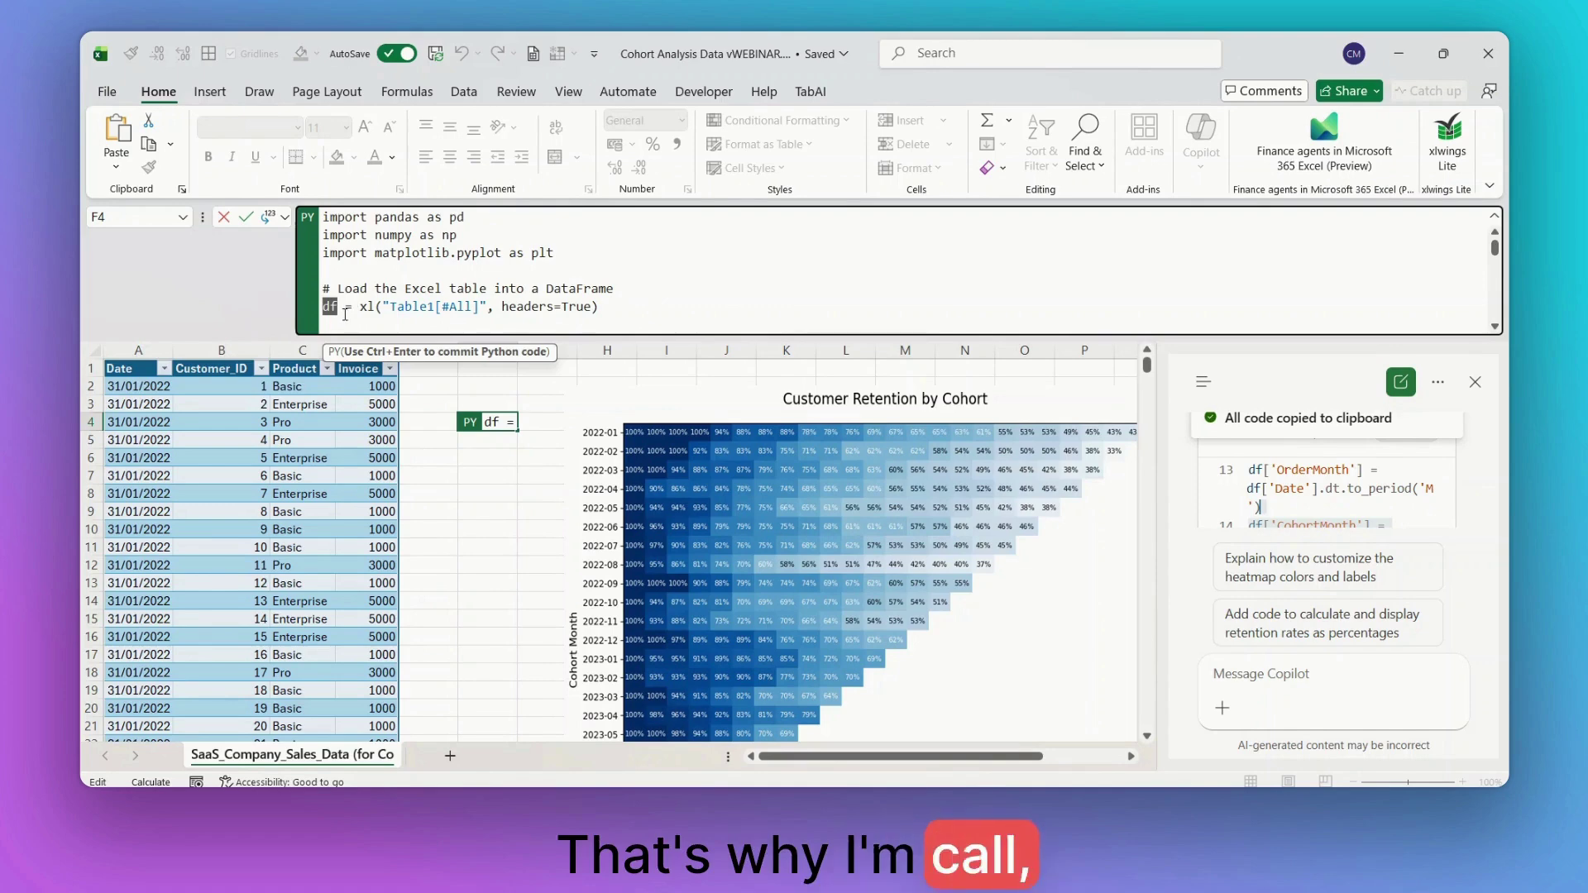
click(326, 307)
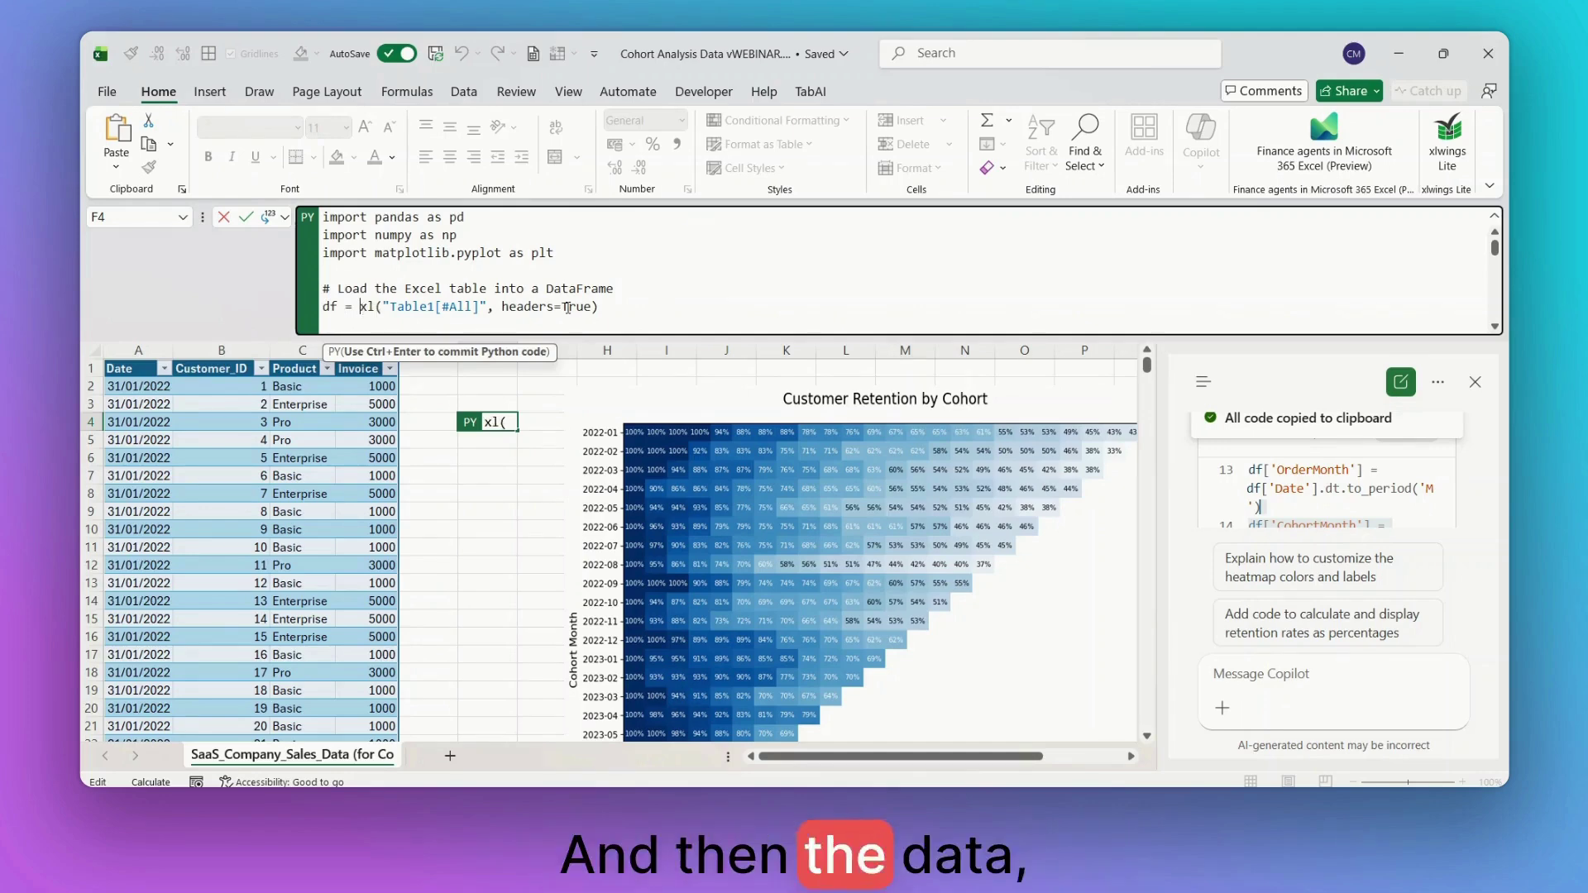
key(ctrl+Return)
click(493, 492)
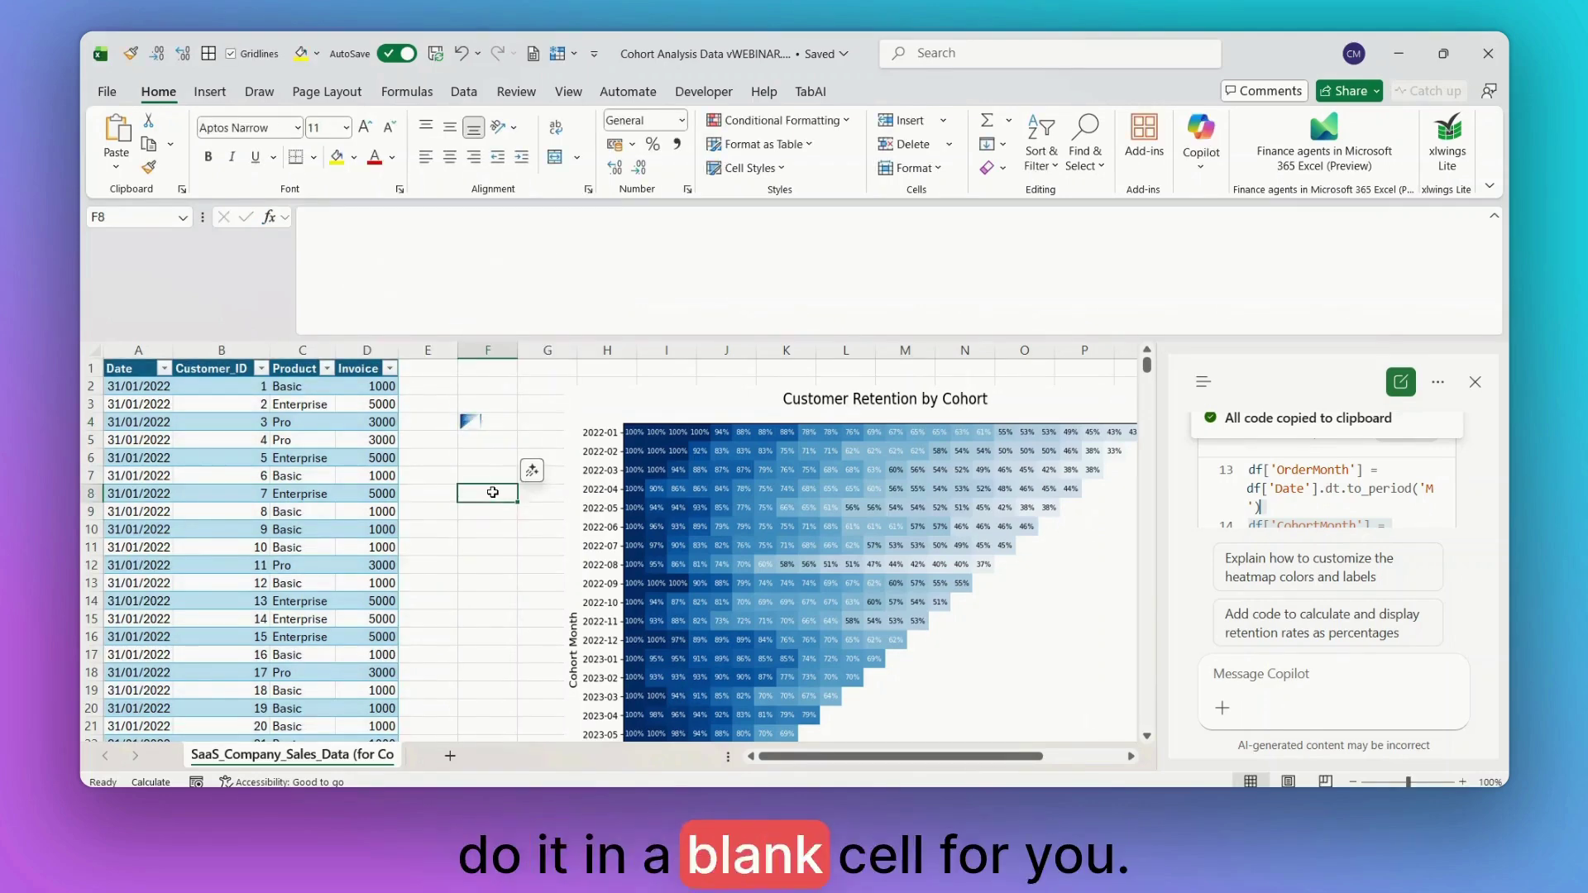
Enter the Python formula df1 = xl("Table1[#All]", headers=True) in F2 and commit it
key(Up)
key(Up)
key(Up)
key(Up)
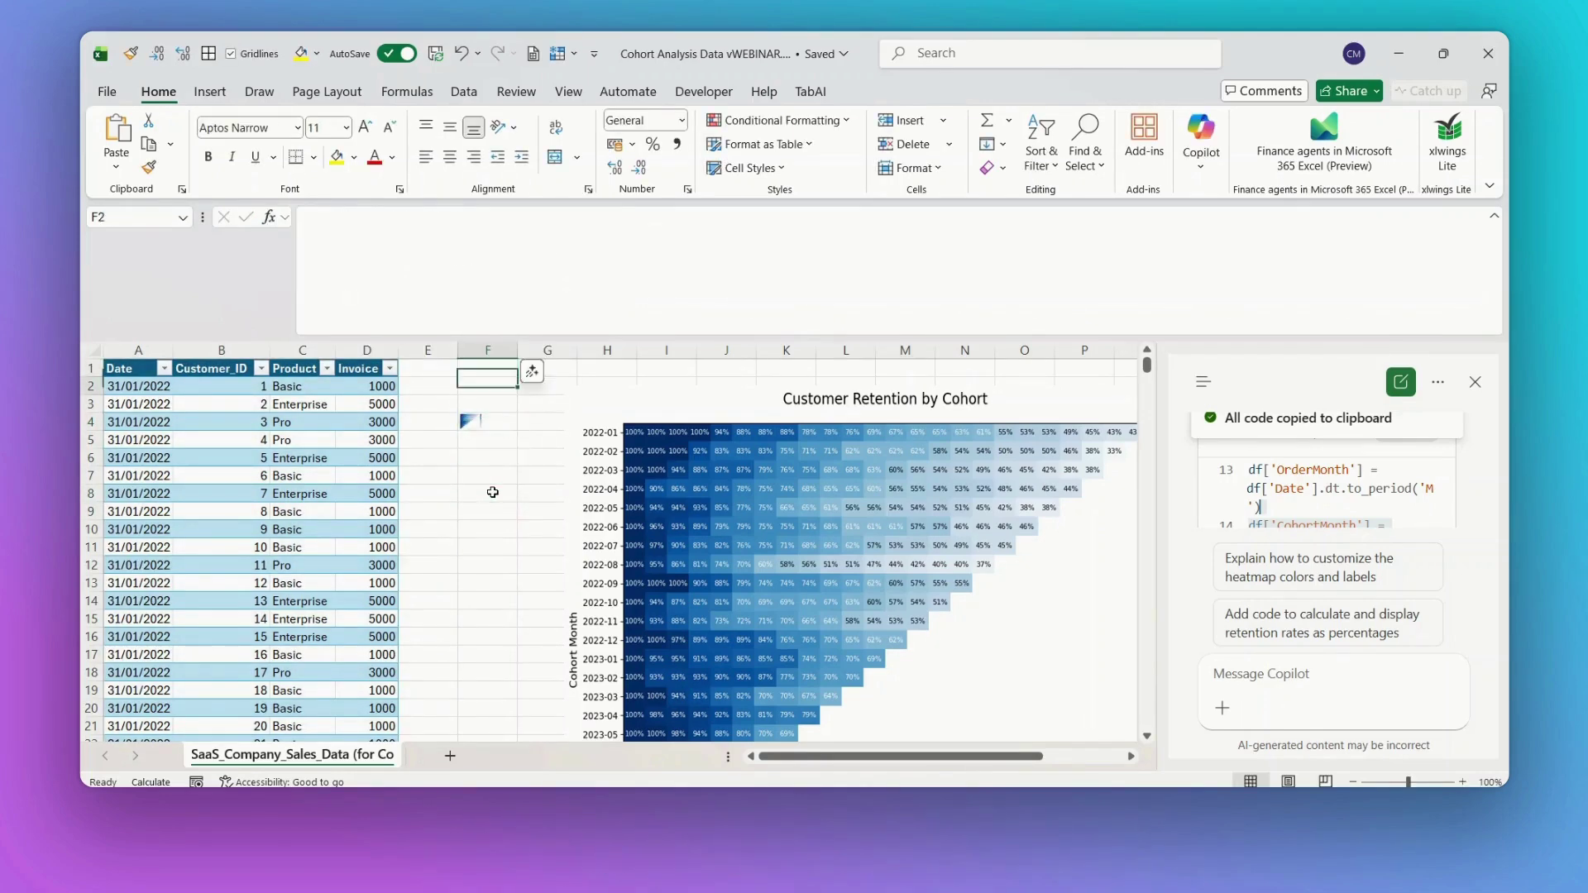
text(=PY)
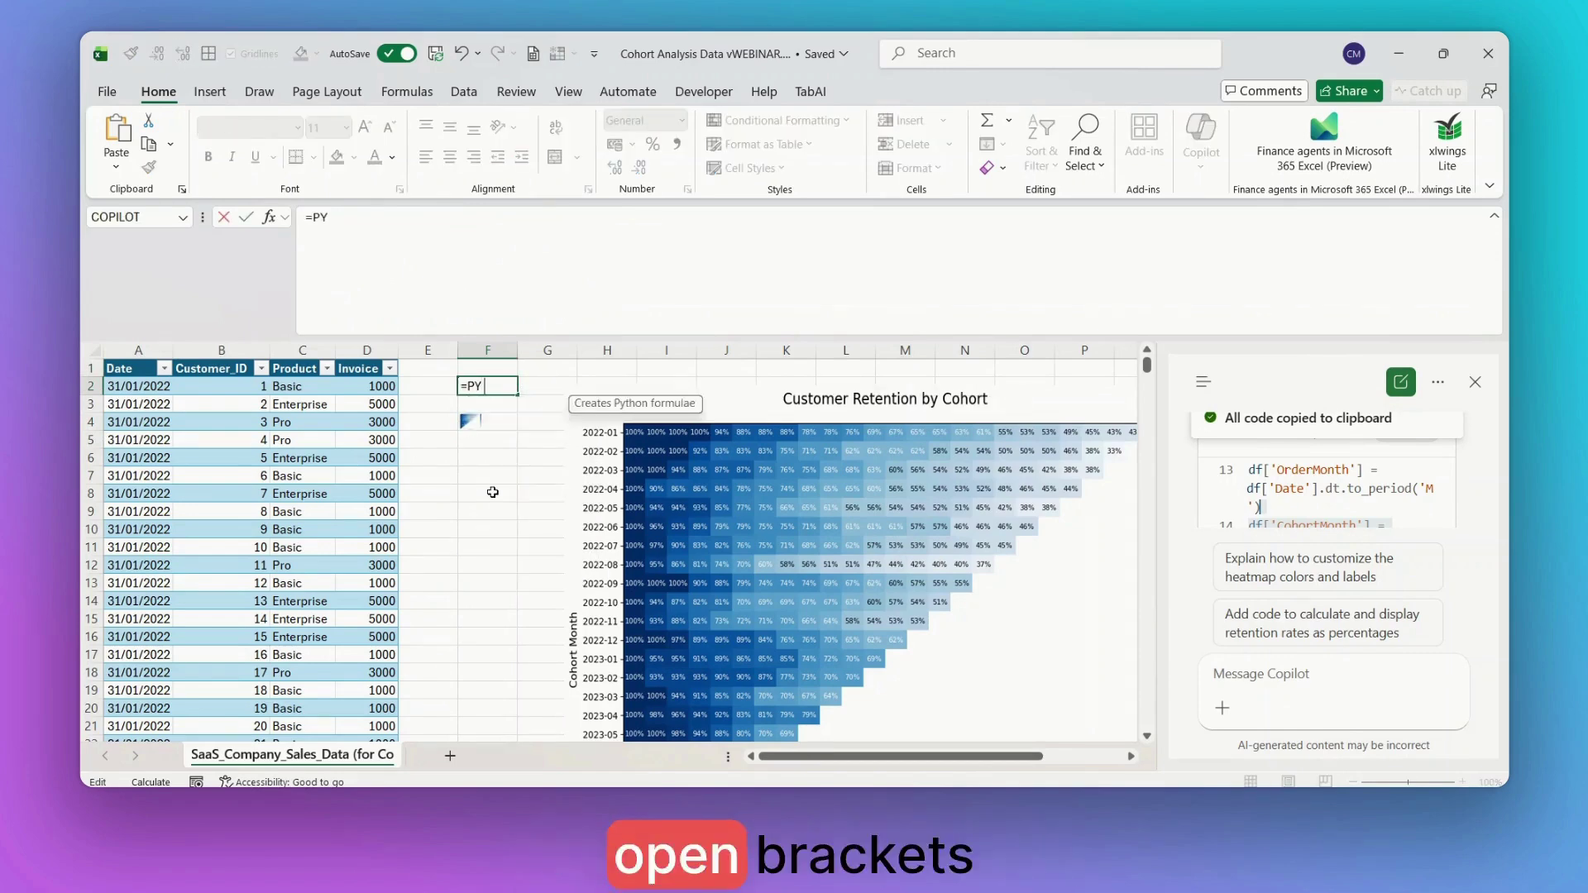
key(Tab)
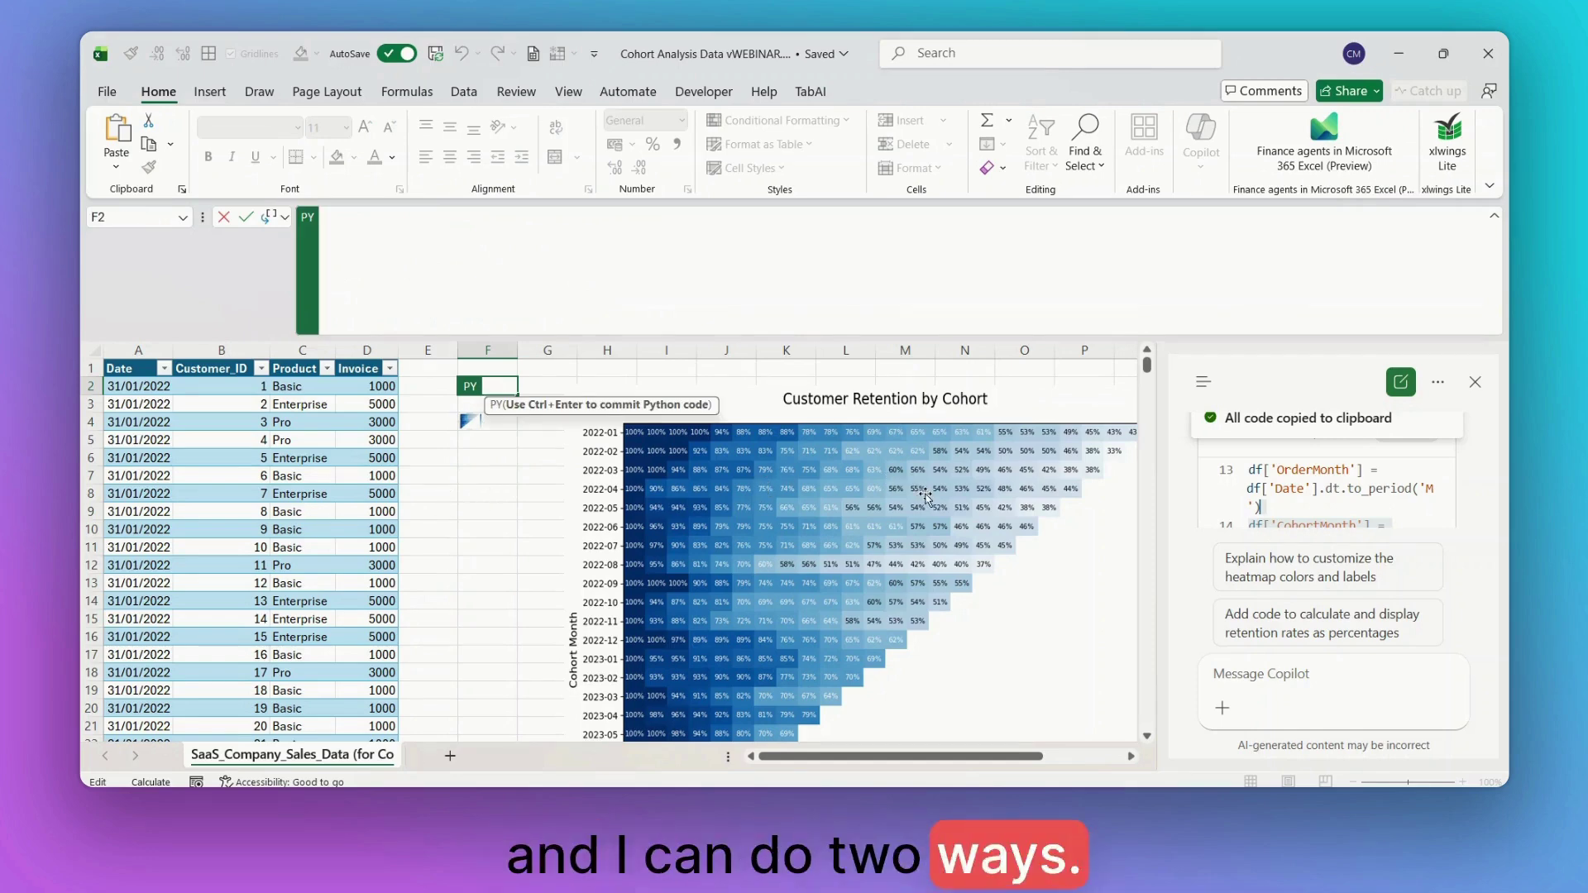
drag(134, 374, 378, 732)
key(ctrl+shift+Down)
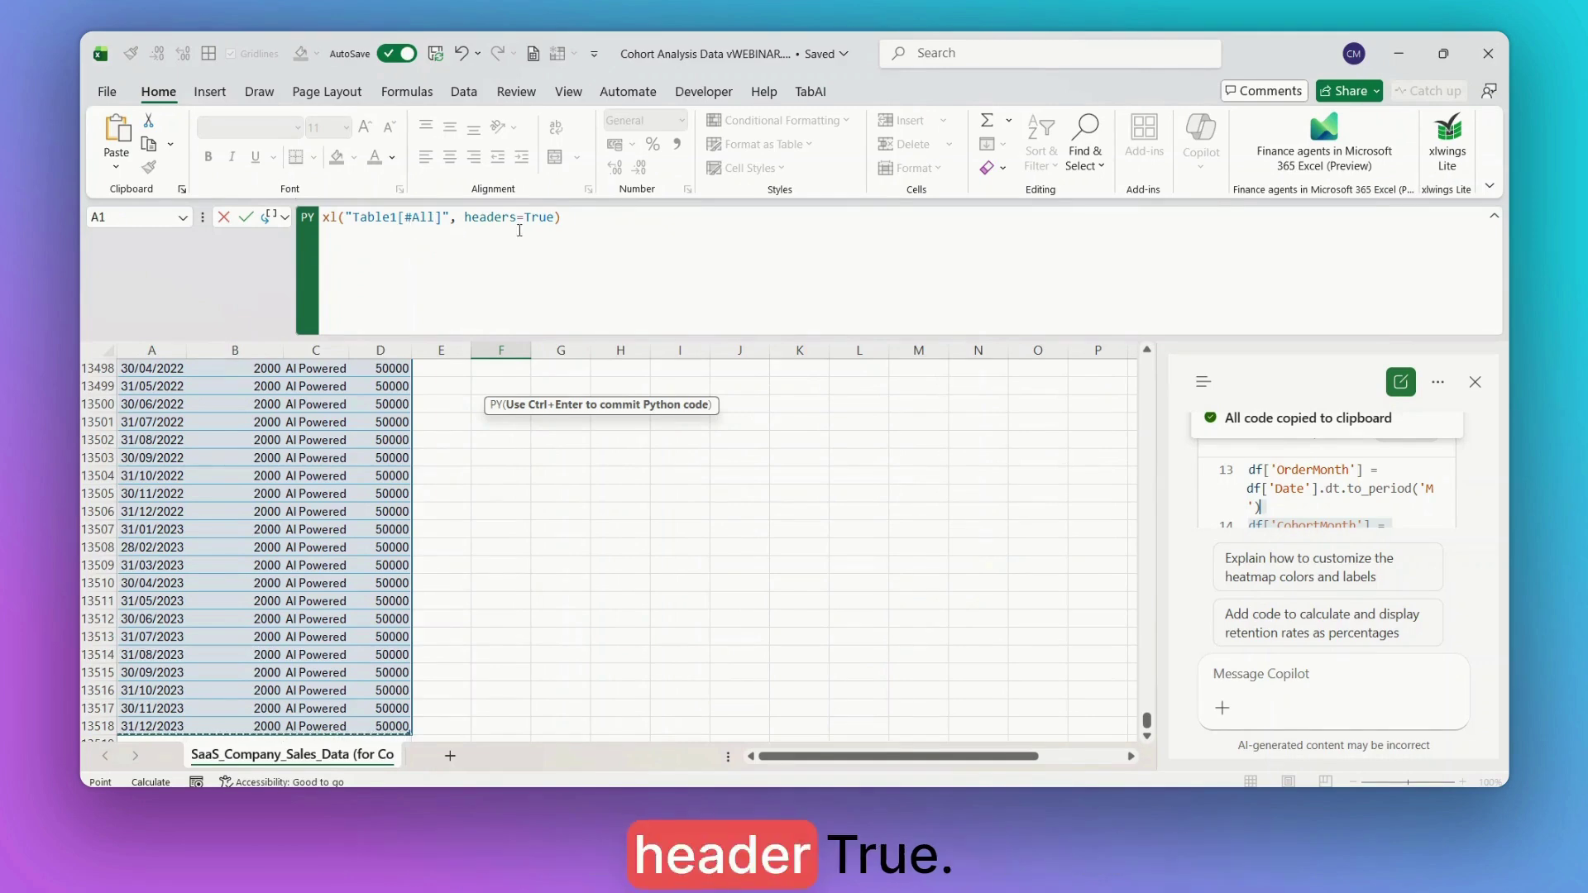
click(324, 217)
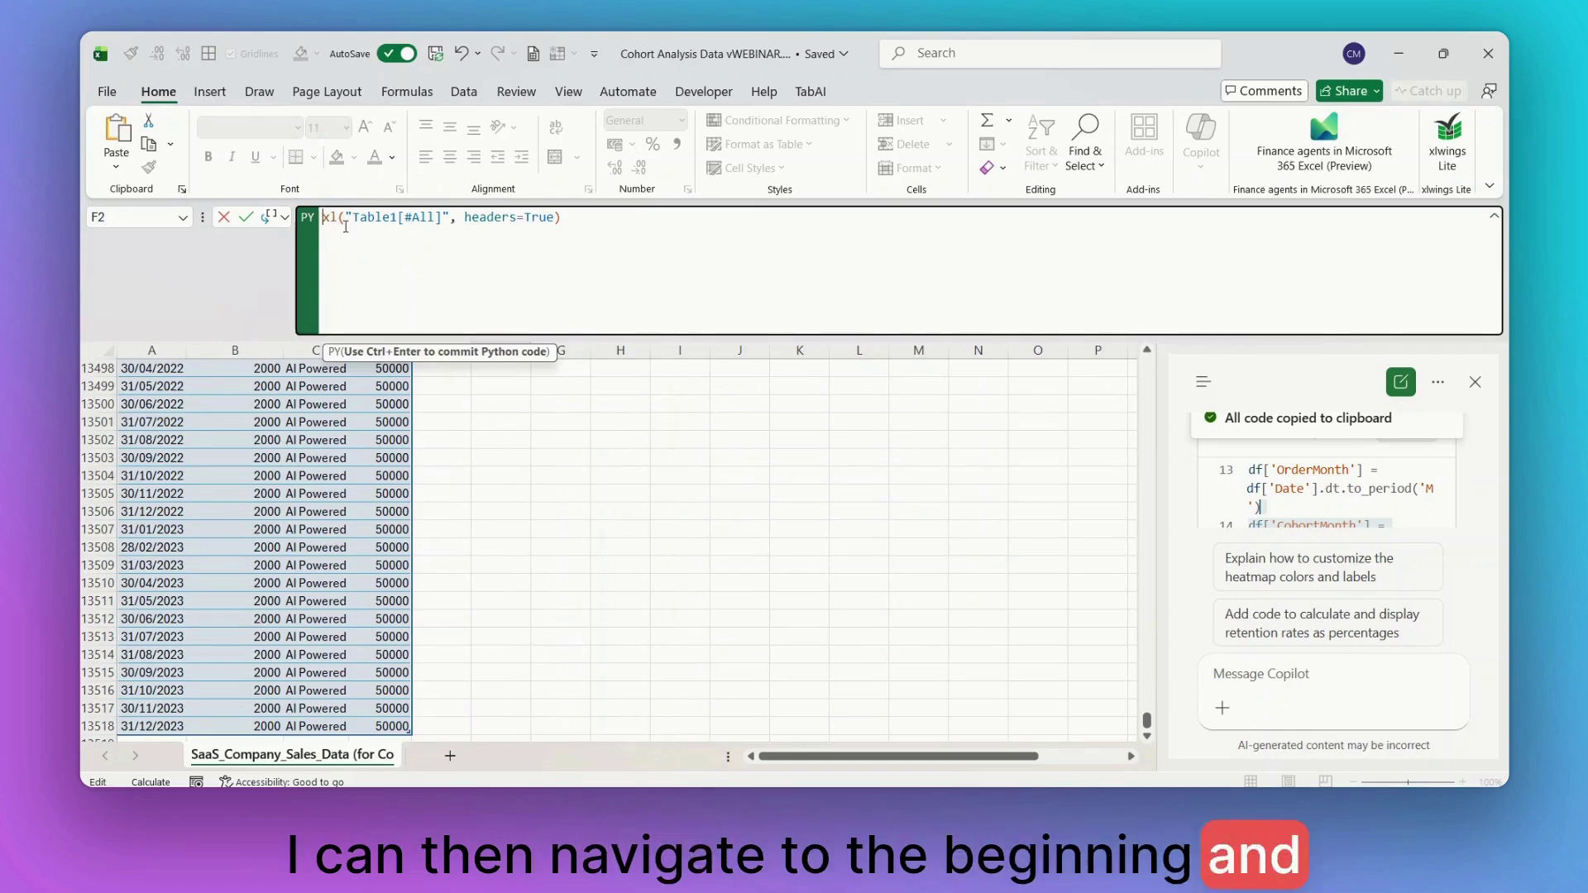
text(df1 )
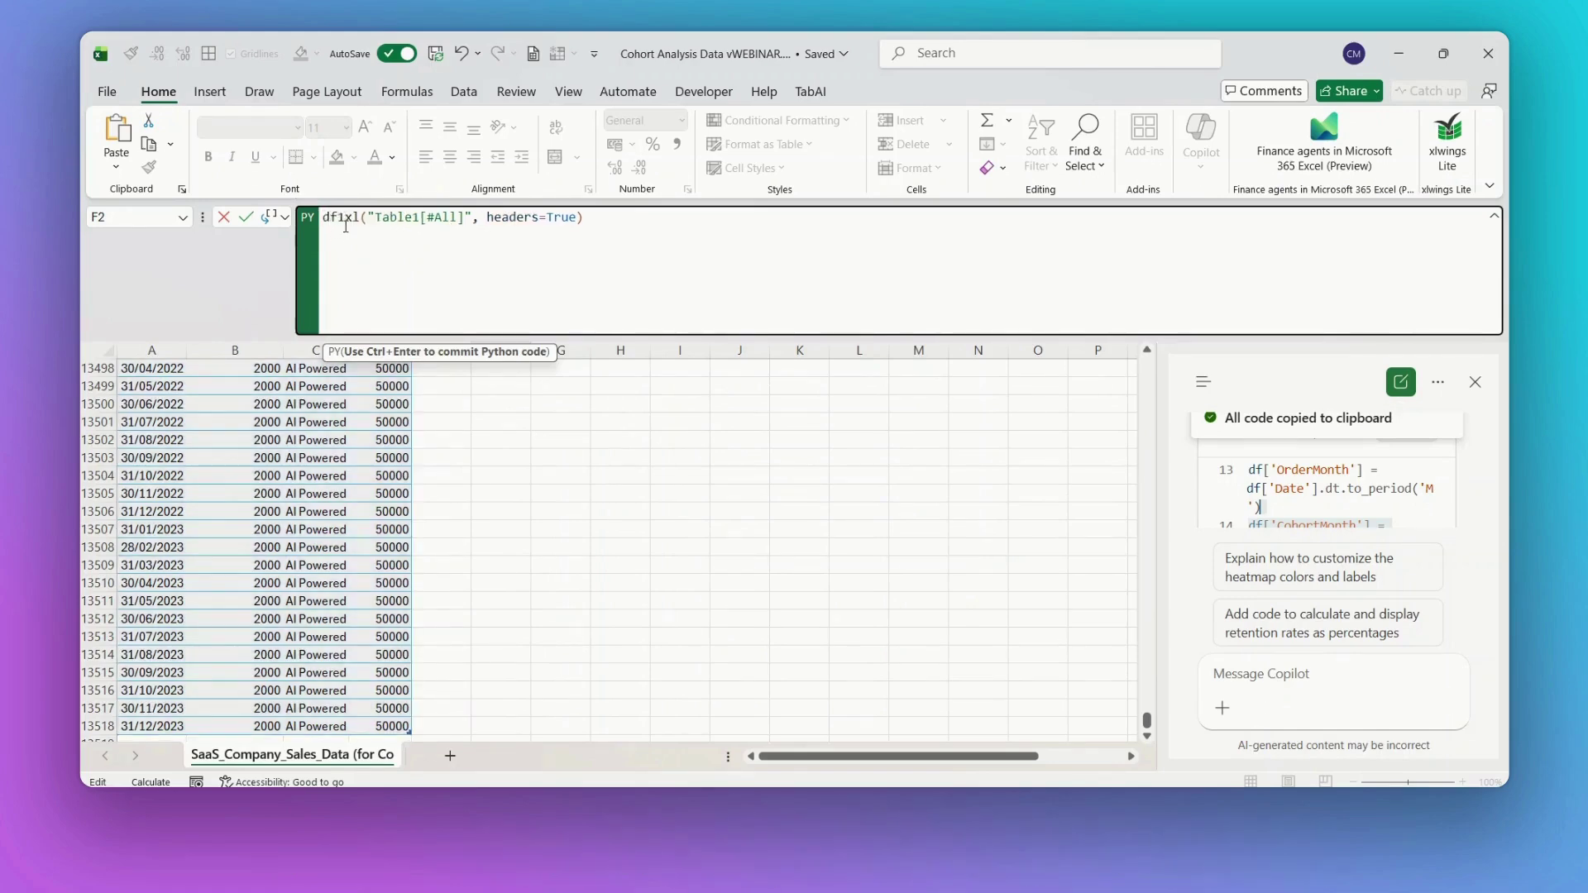
text(=)
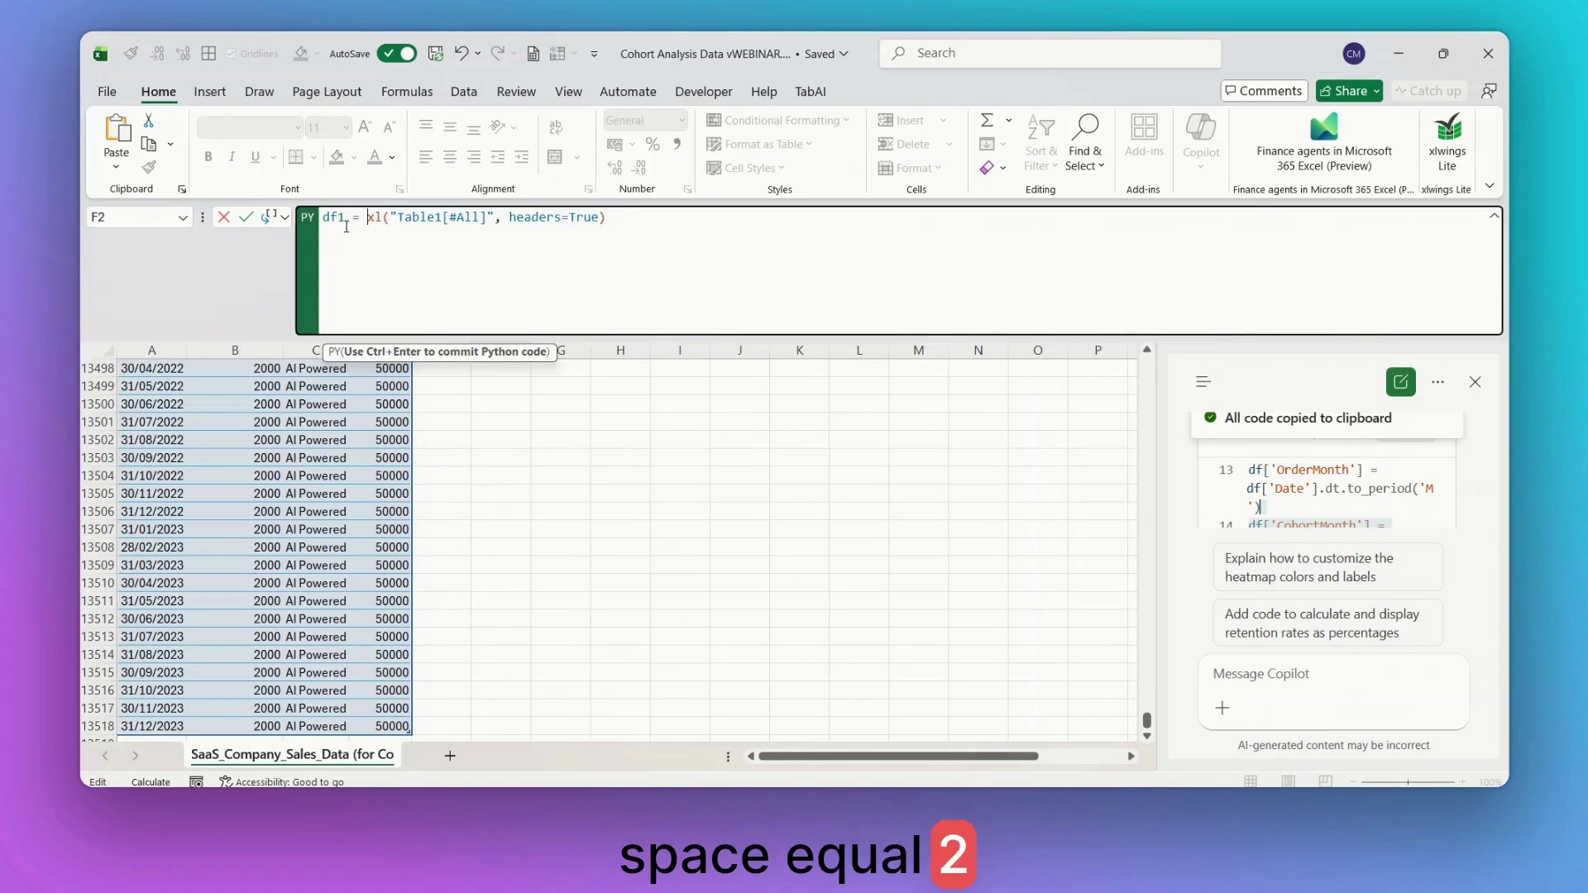
click(609, 217)
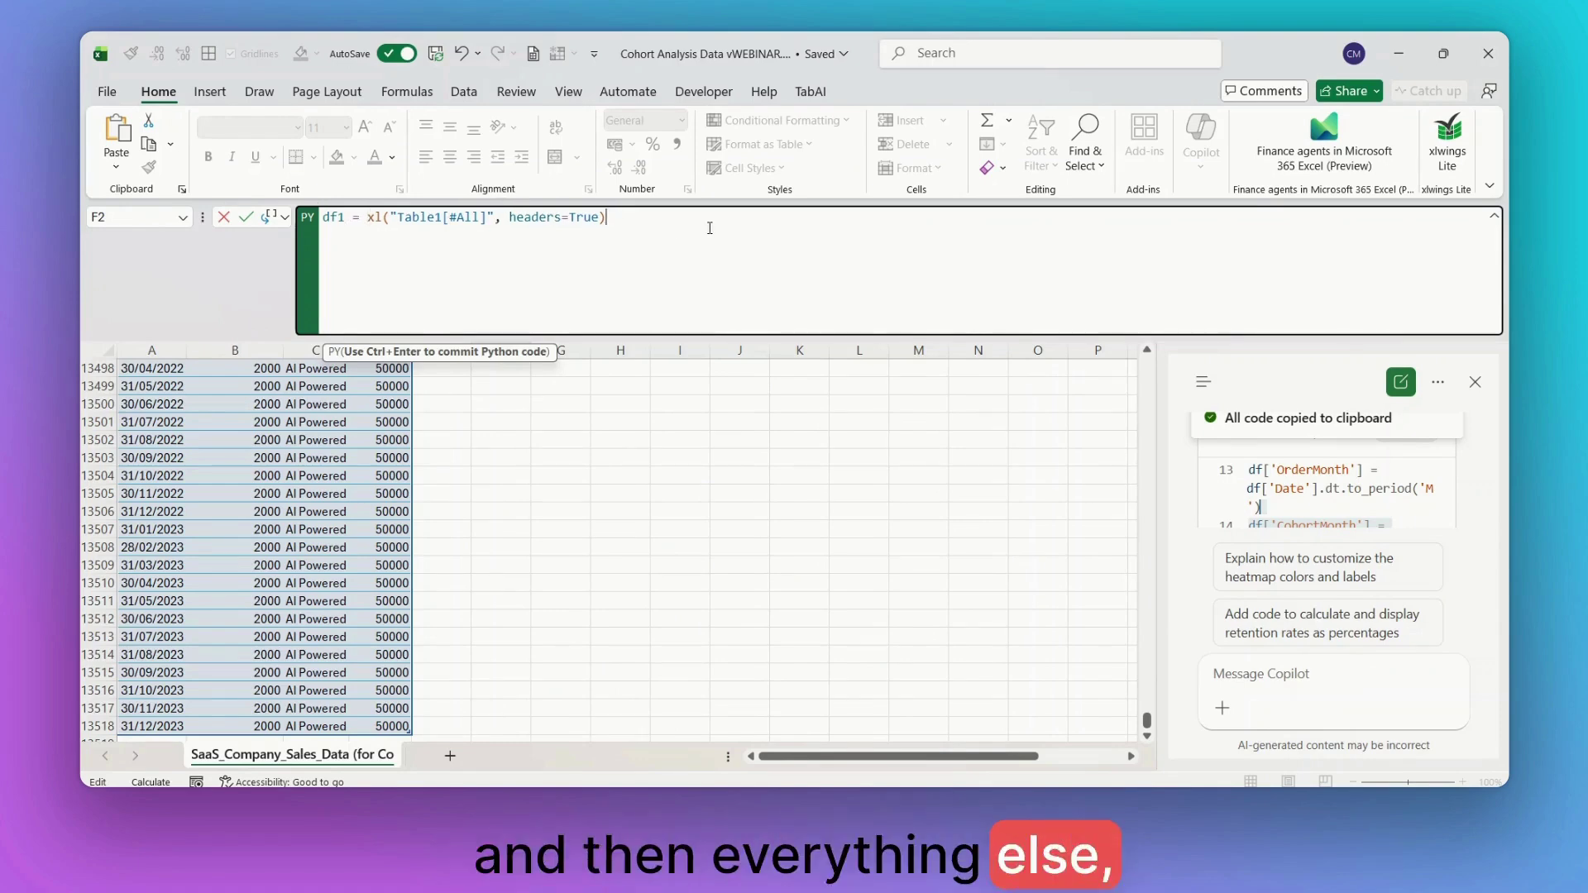
key(ctrl+Return)
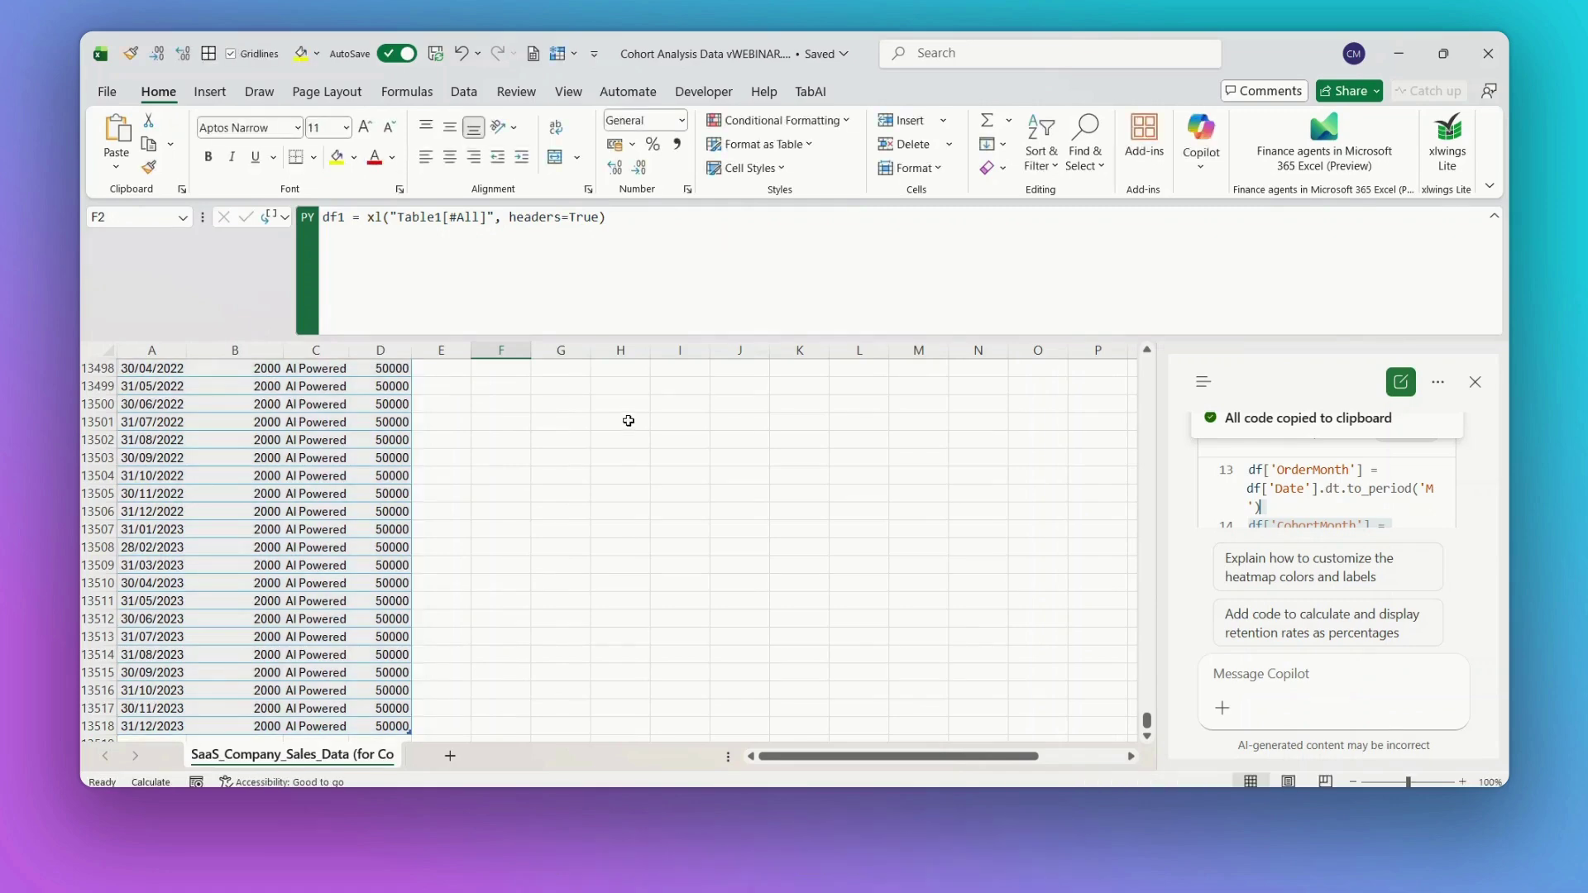
key(ctrl+Home)
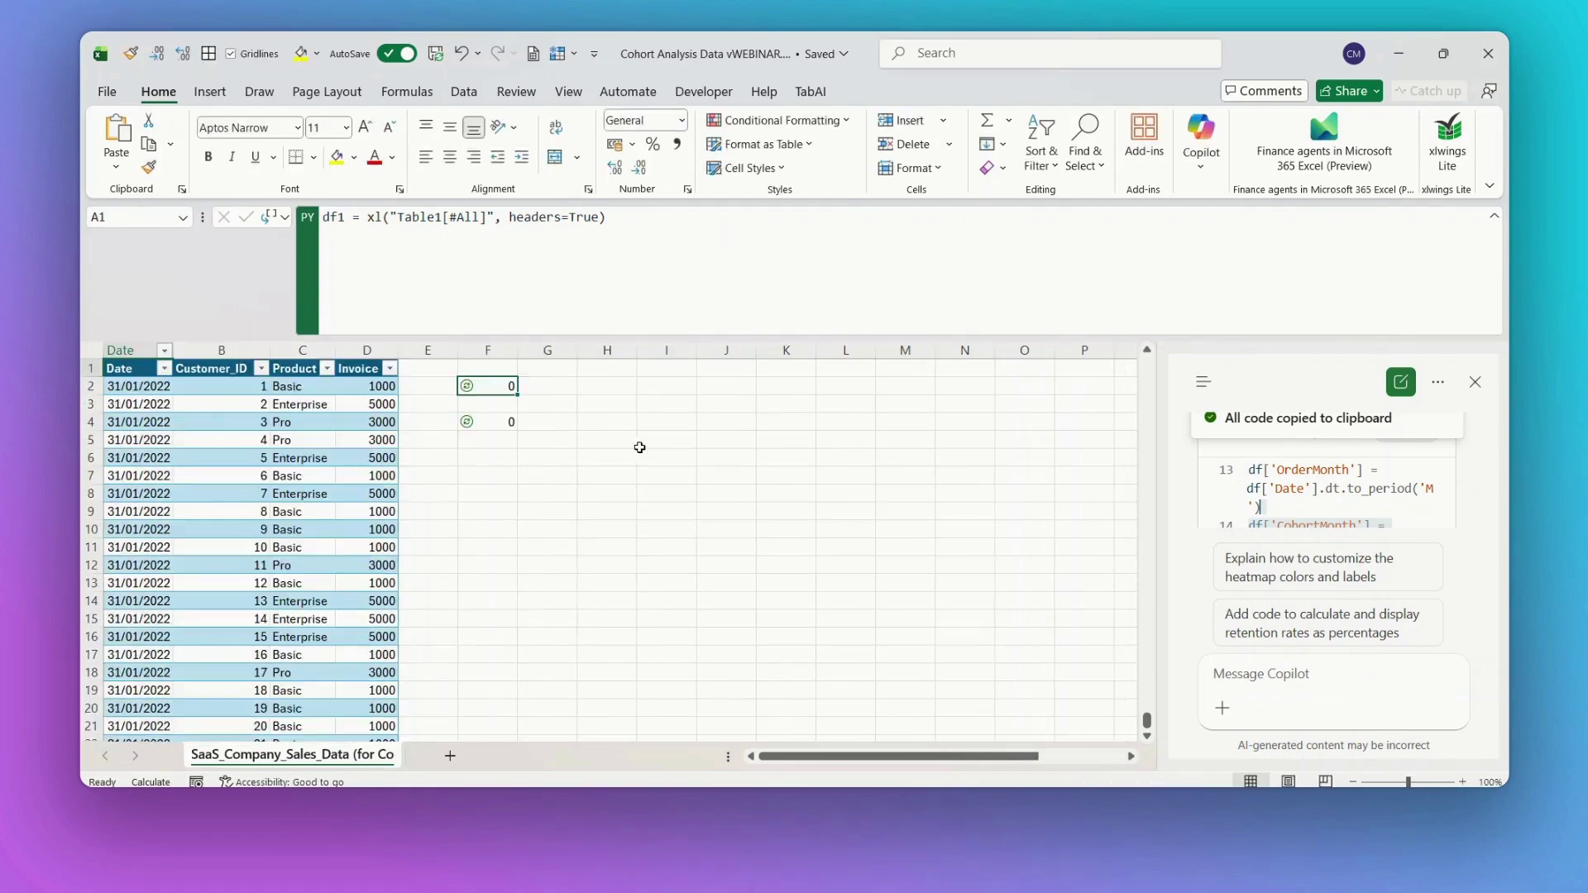
Rerun F4's Python code to refresh the heatmap and recheck the df1 formula in F2
click(510, 388)
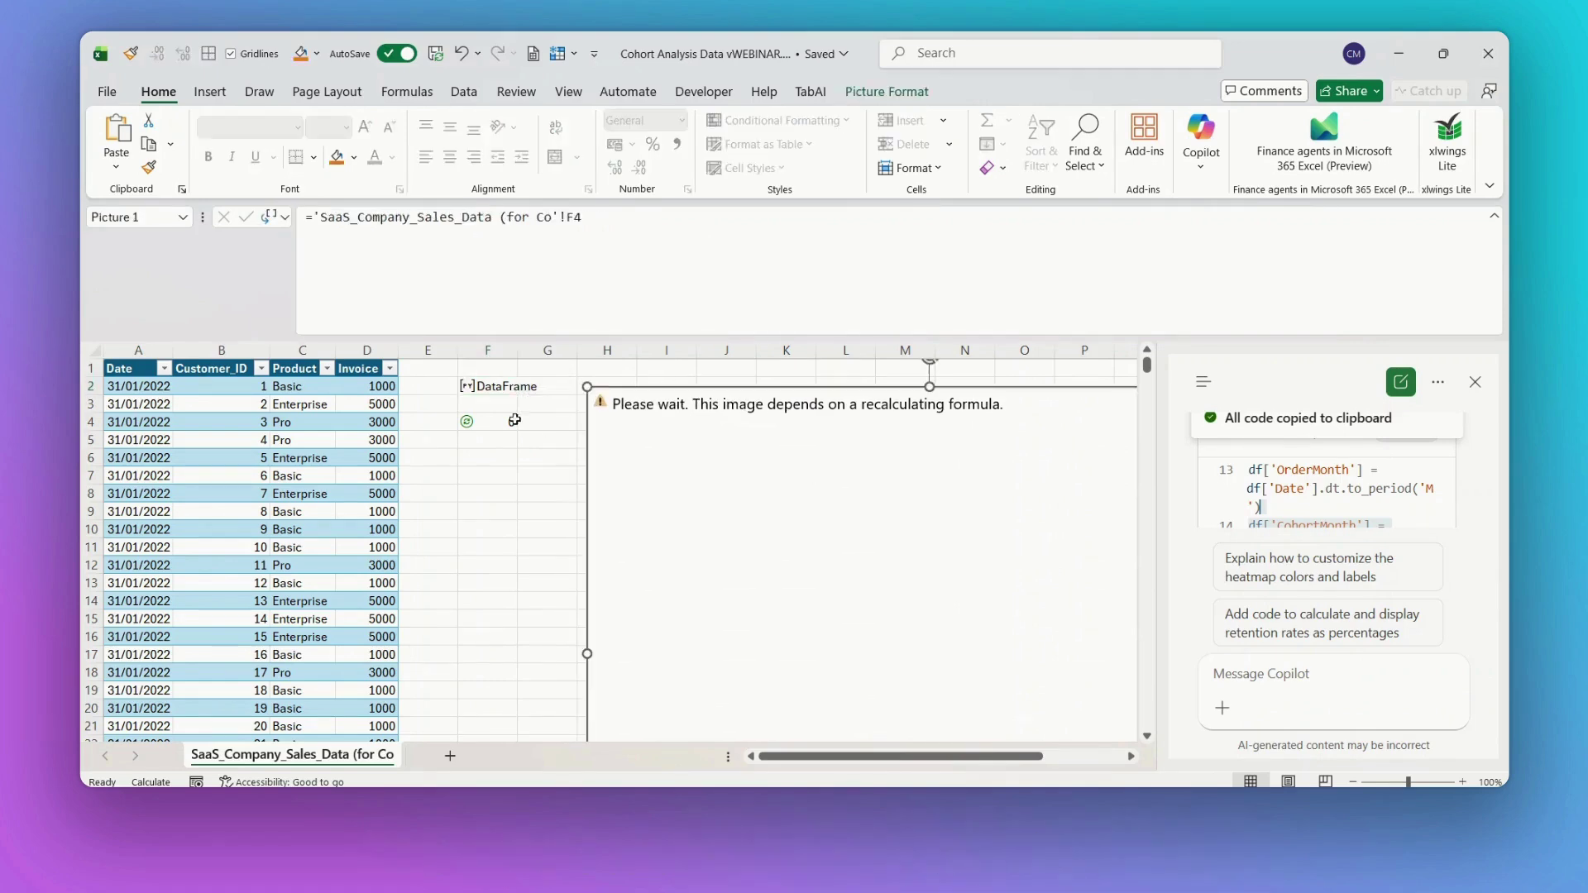
click(514, 422)
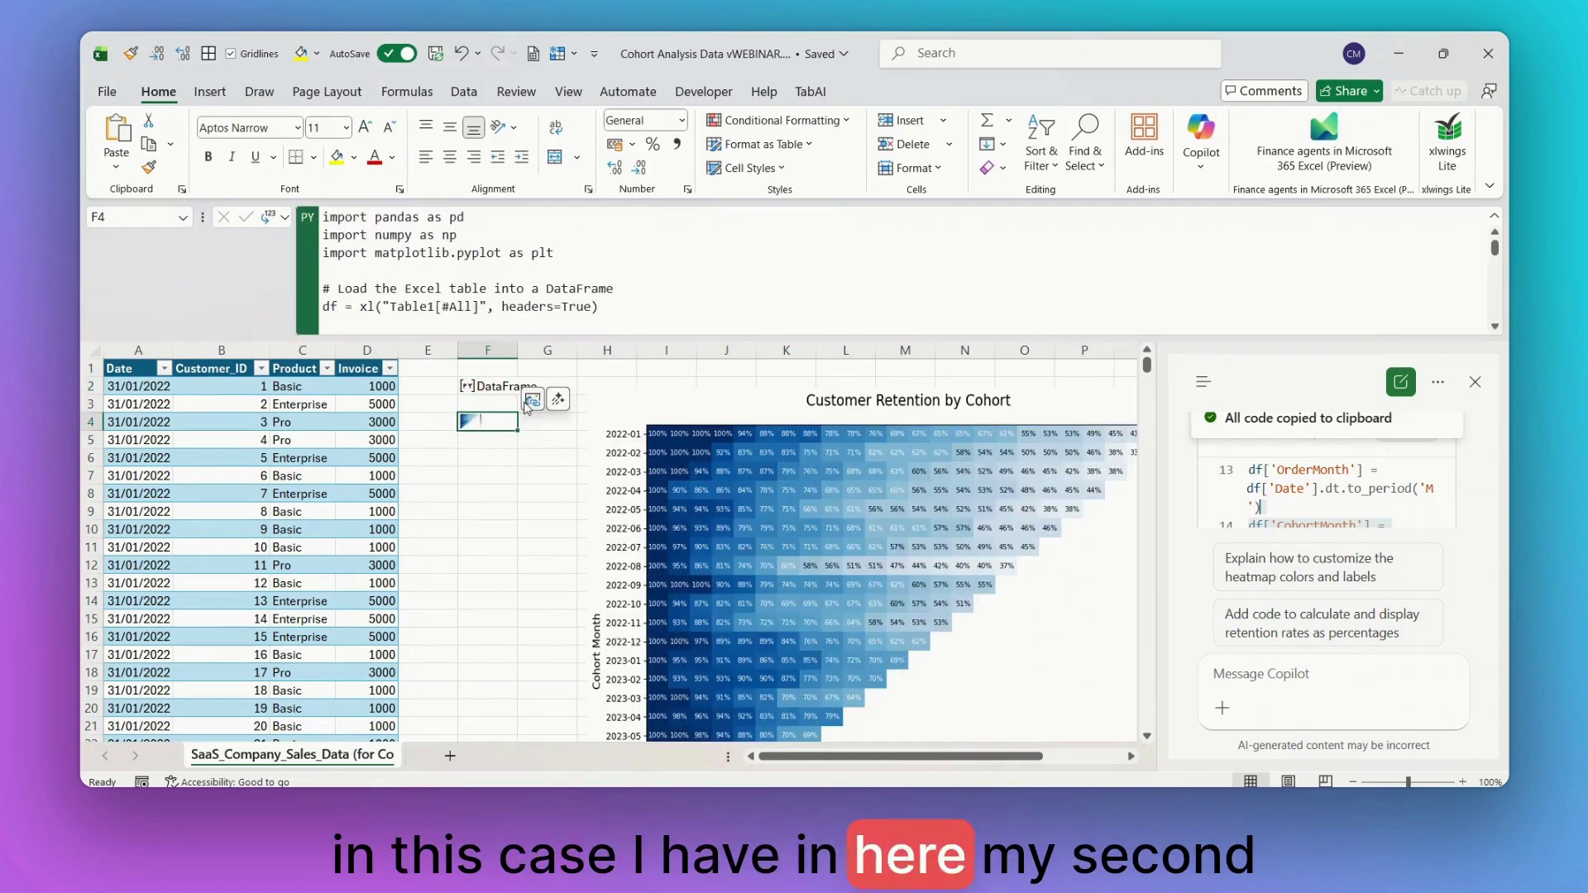
click(334, 307)
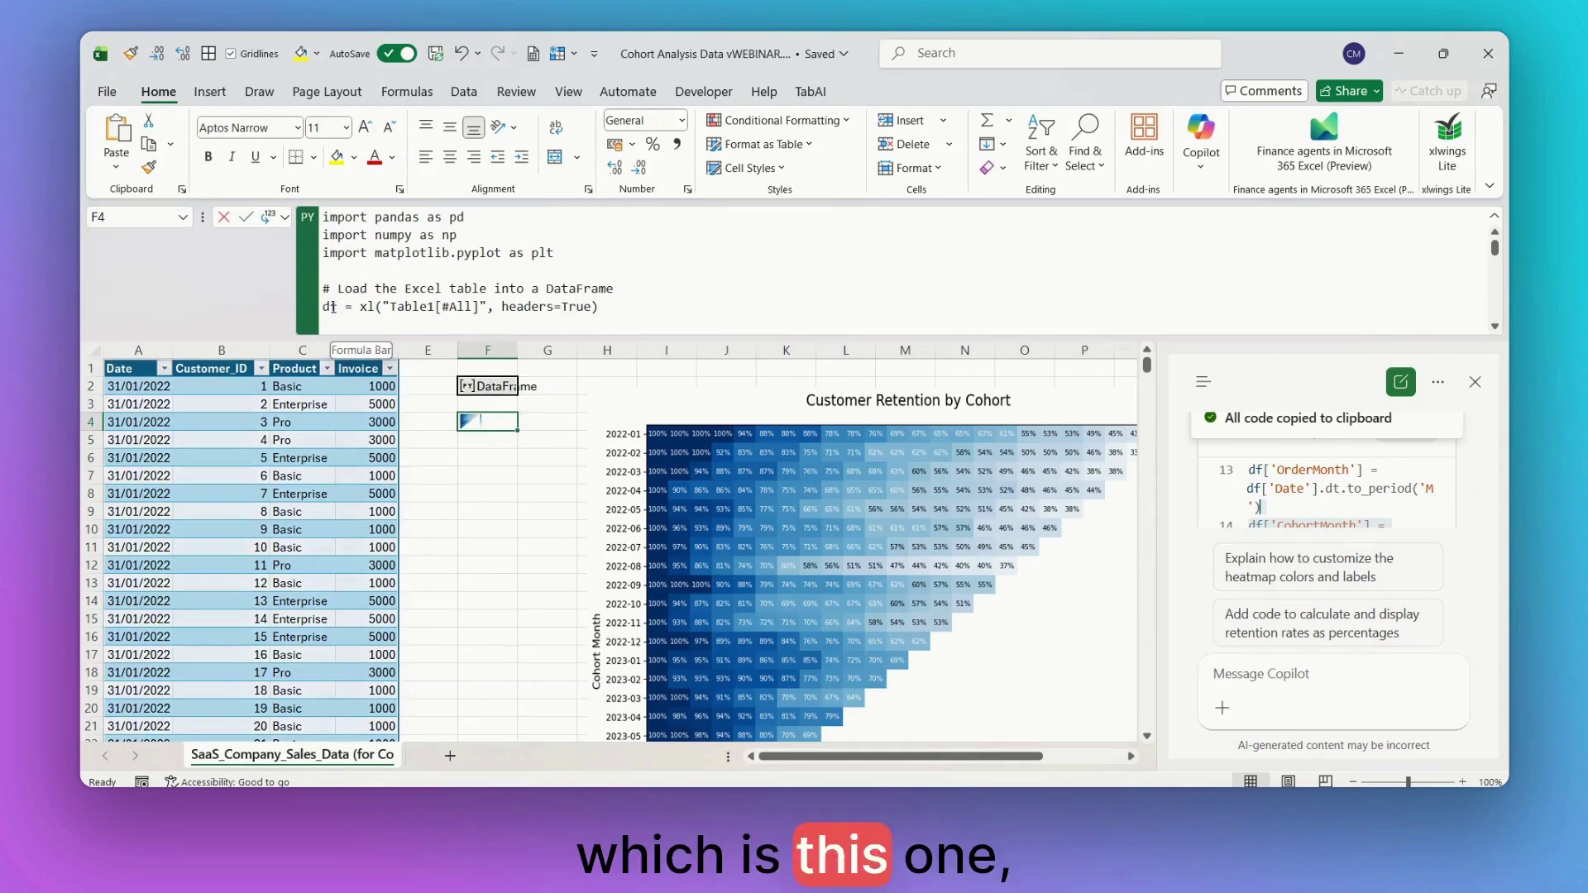
key(ctrl+Return)
click(500, 479)
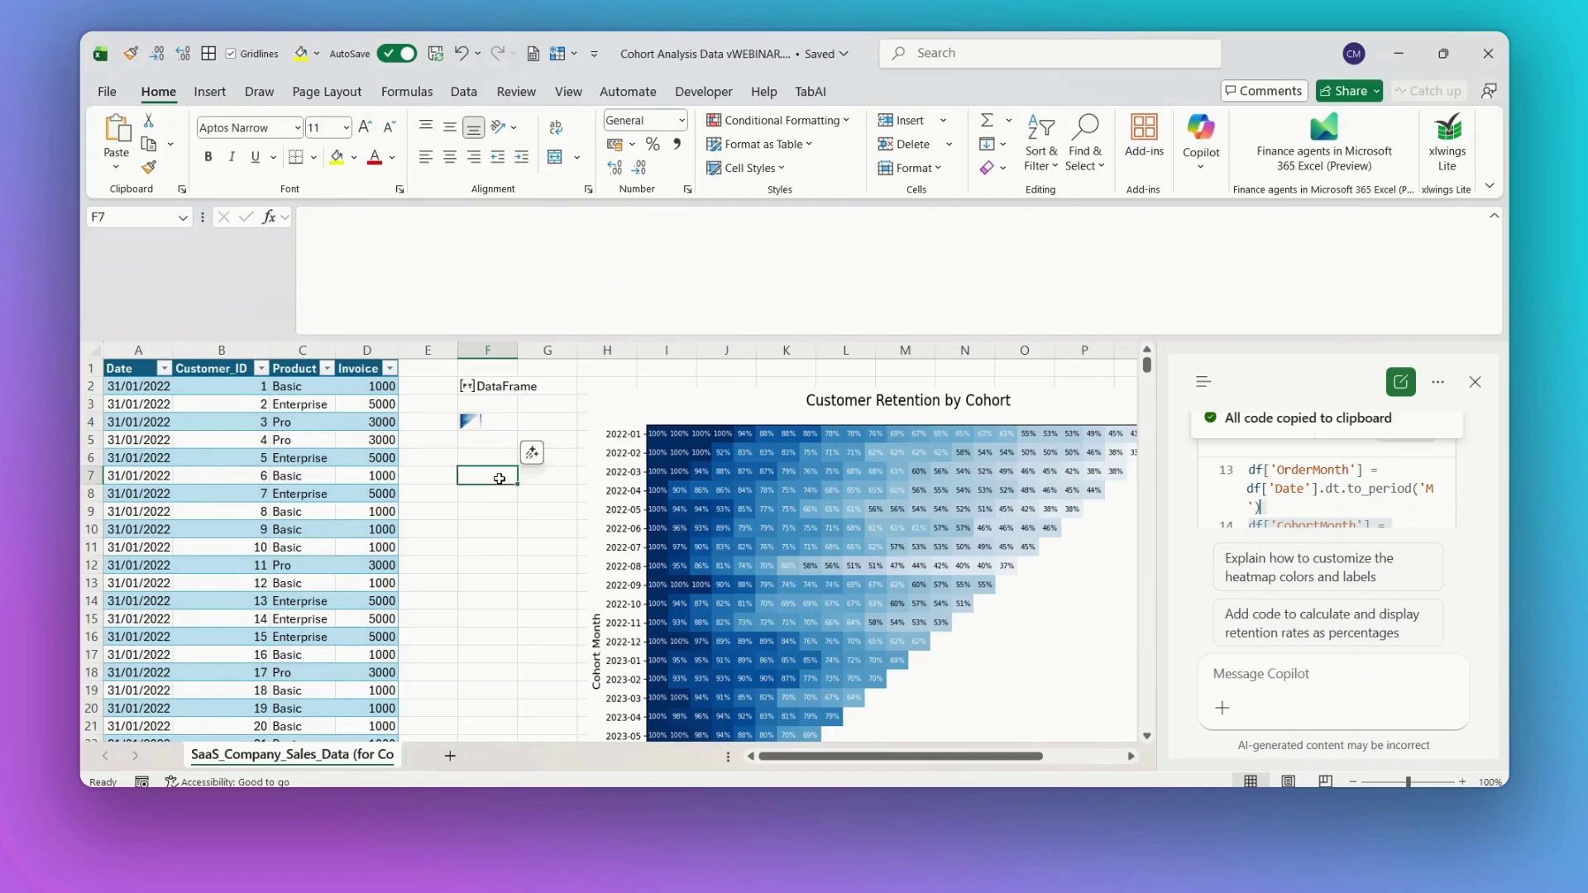
click(498, 387)
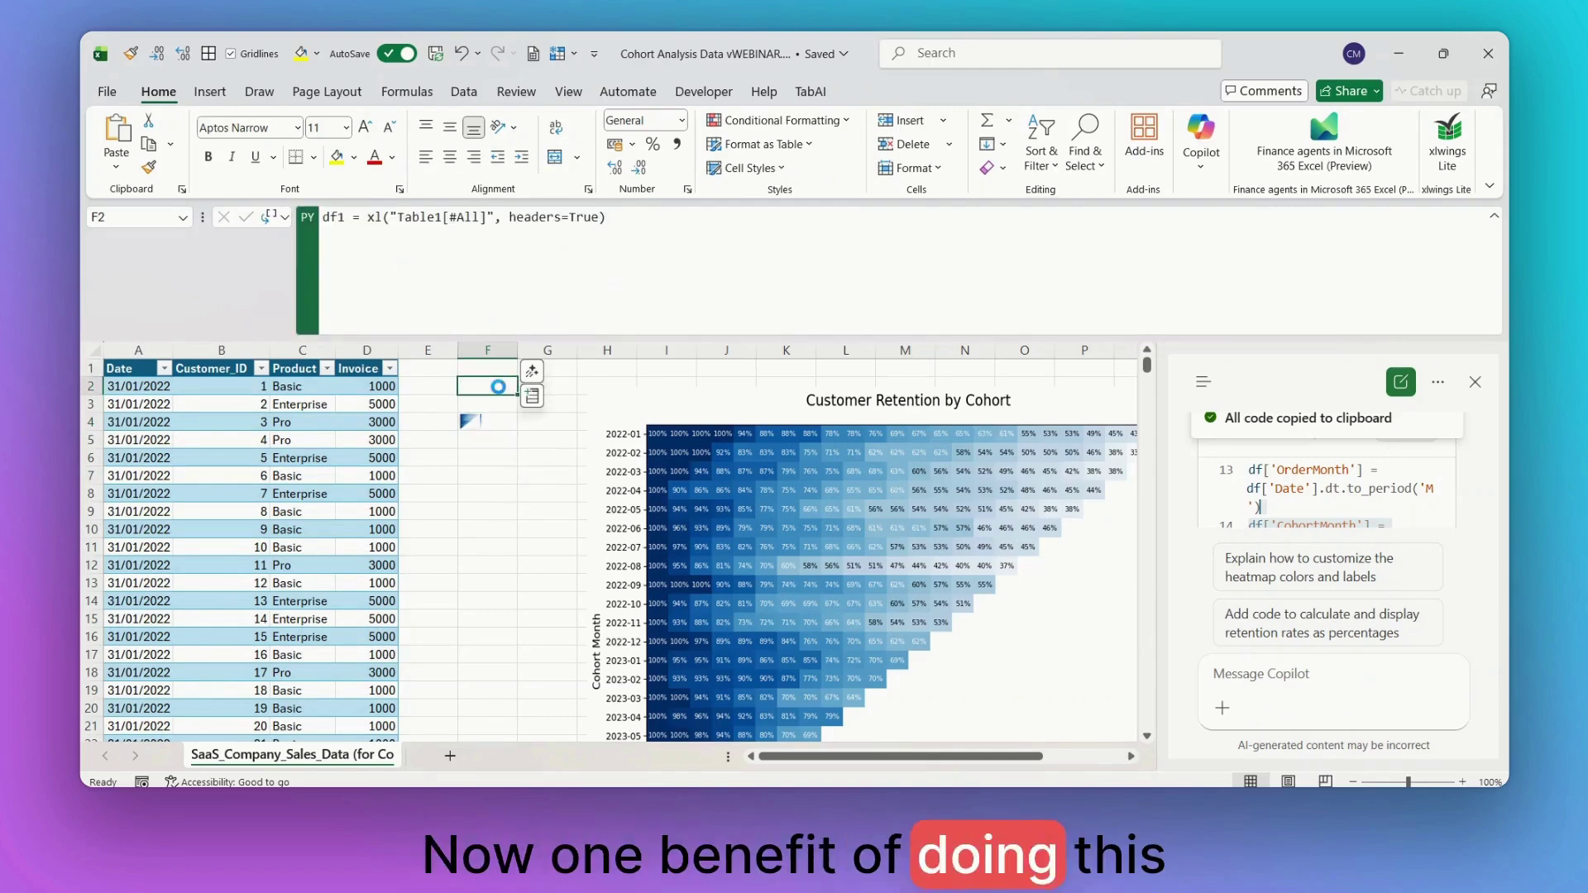
Select the Customer Retention by Cohort heatmap picture and shift it slightly left
click(767, 379)
drag(767, 380, 756, 374)
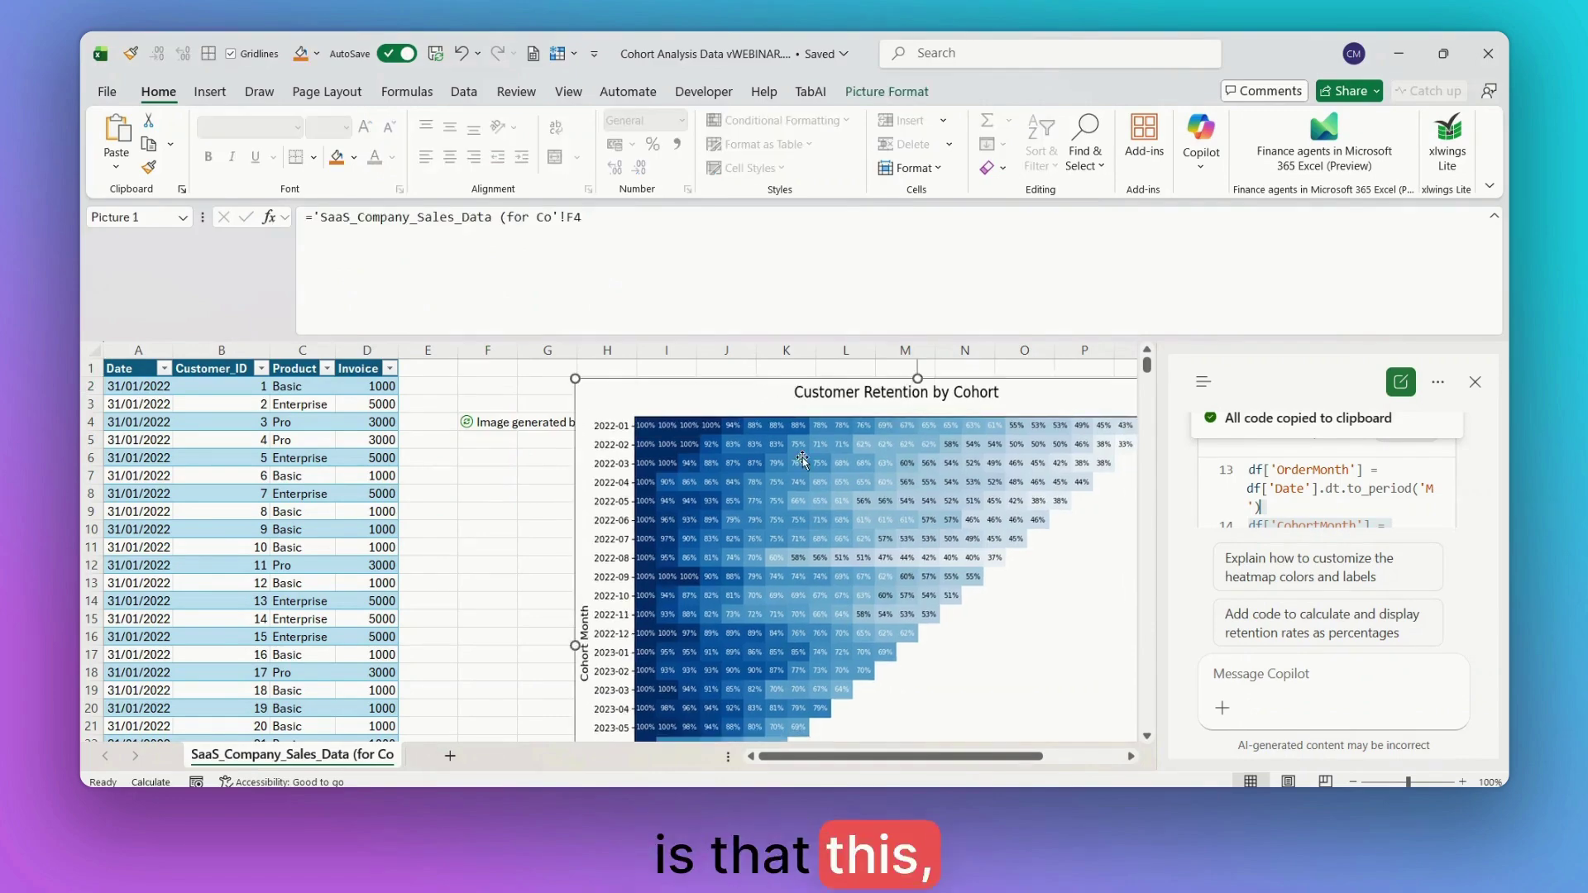
scroll(1034, 444, down, 1)
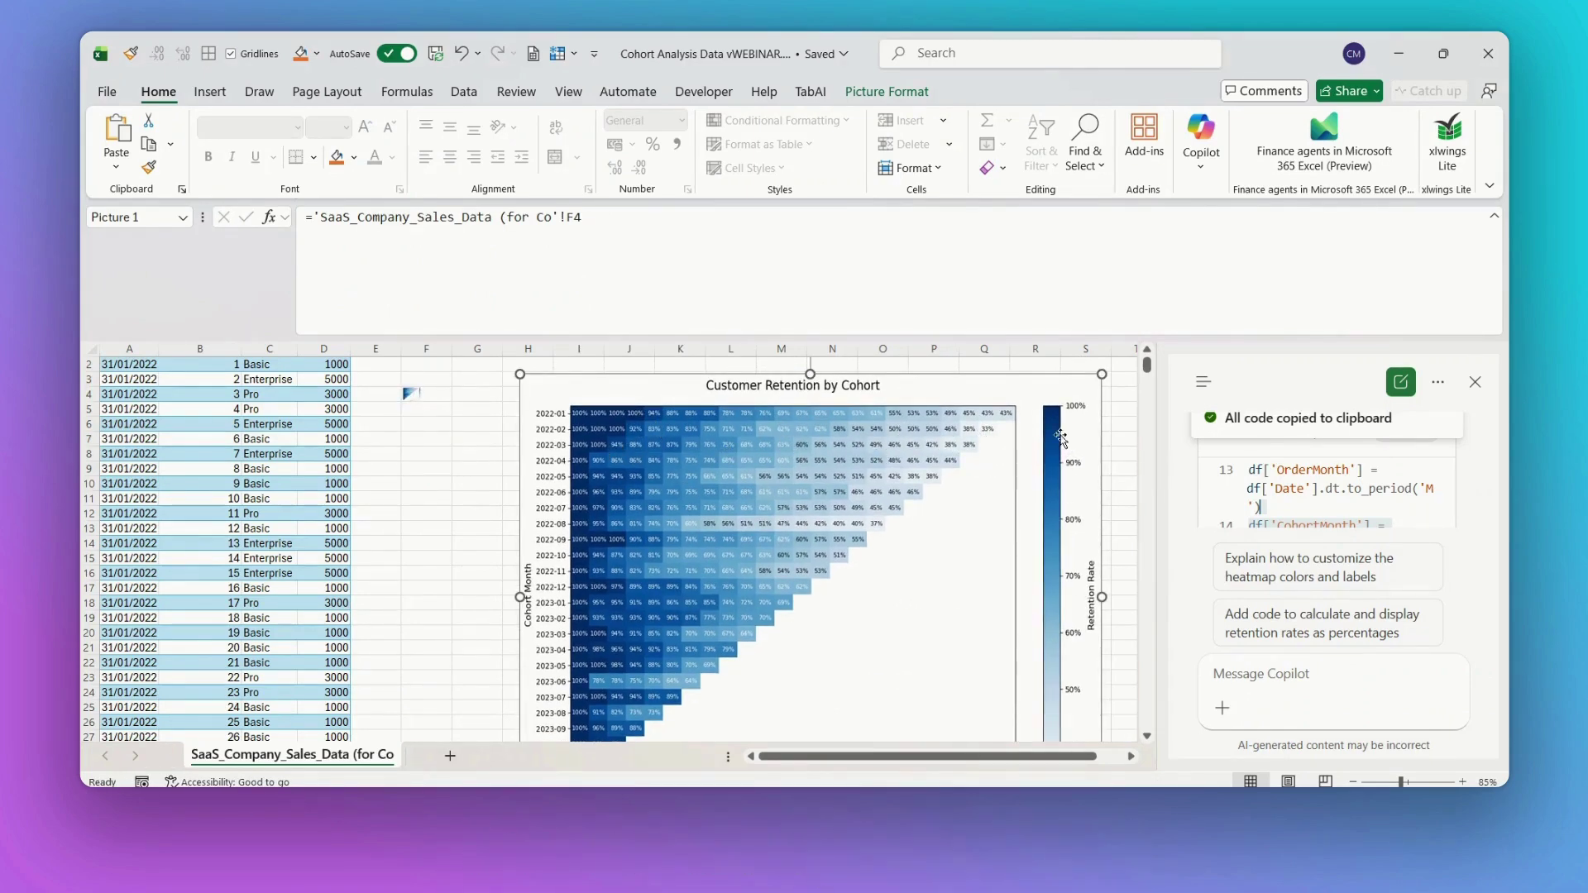
drag(1021, 418, 1011, 422)
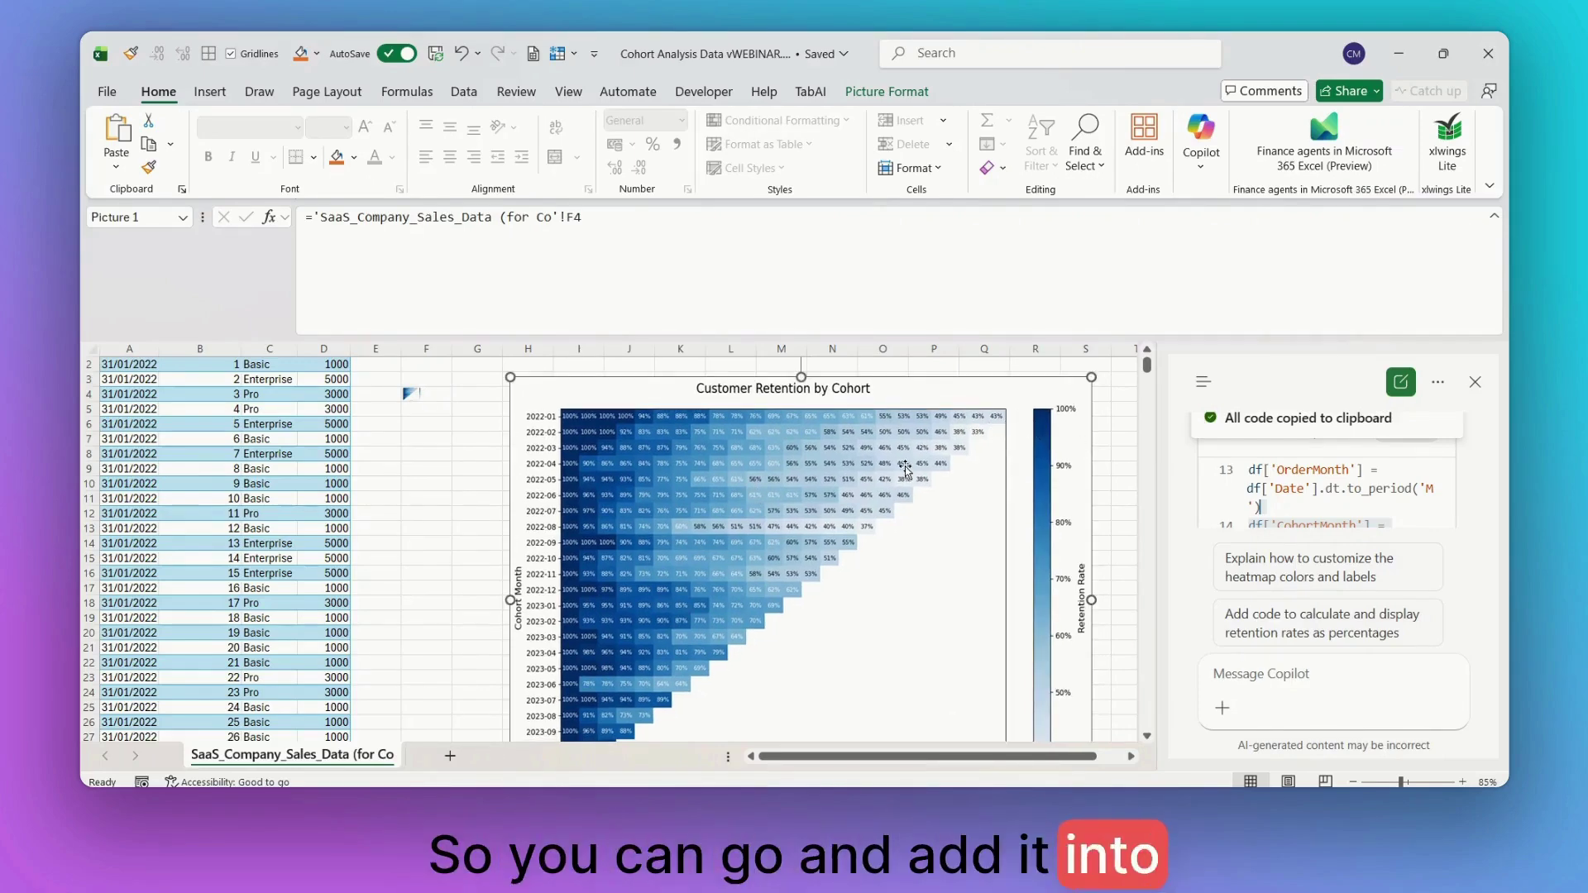
drag(832, 392, 805, 390)
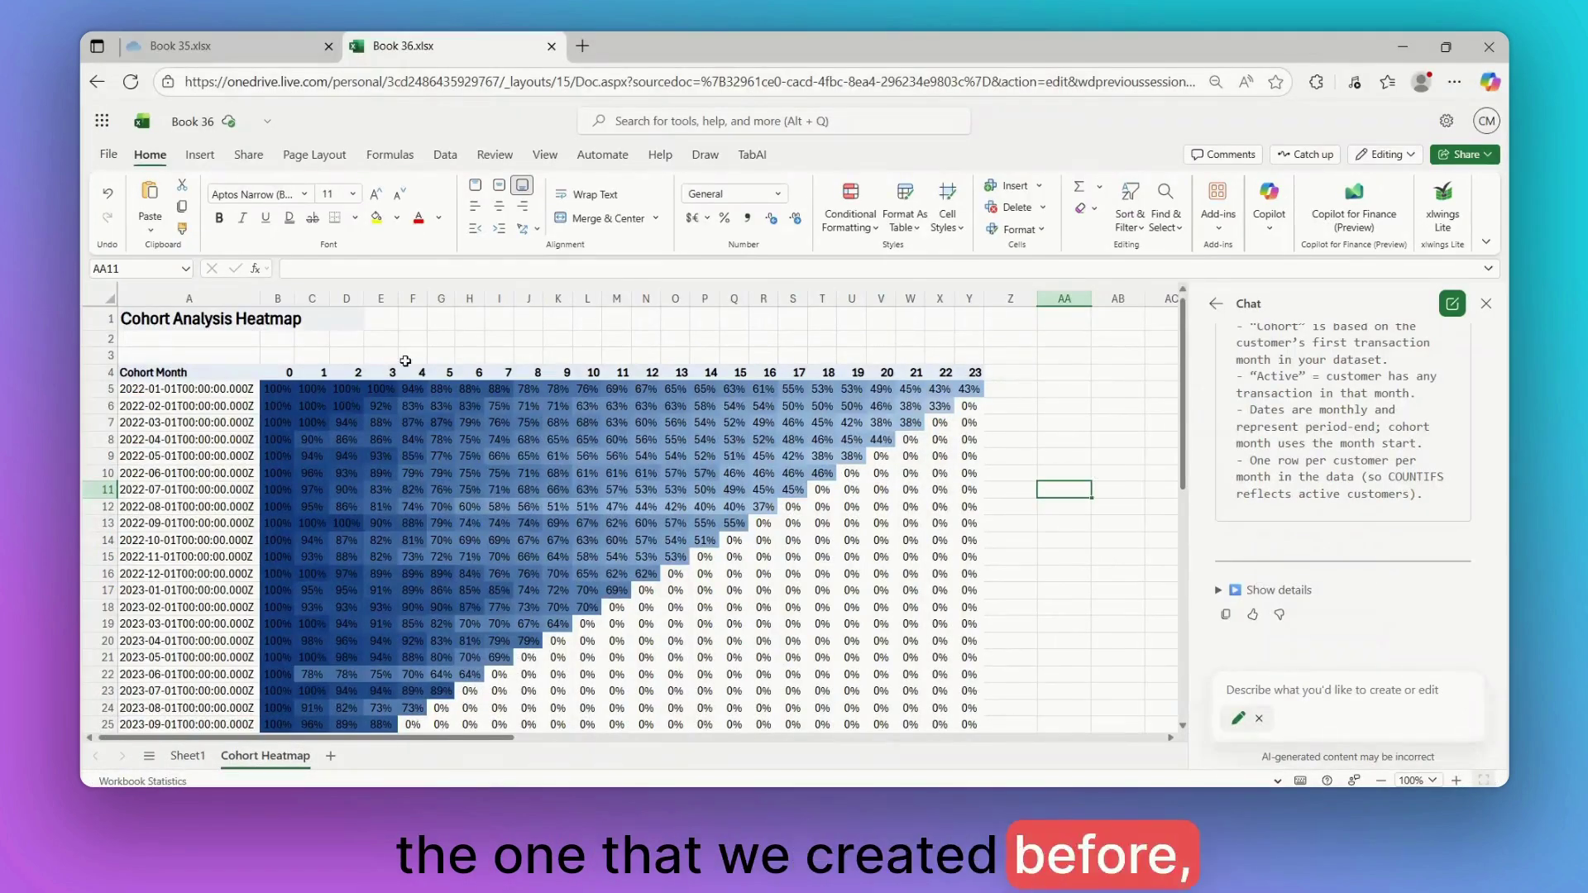
Check F5's retention formula, select the whole heatmap block from the Cohort Month header, then deselect it
click(412, 388)
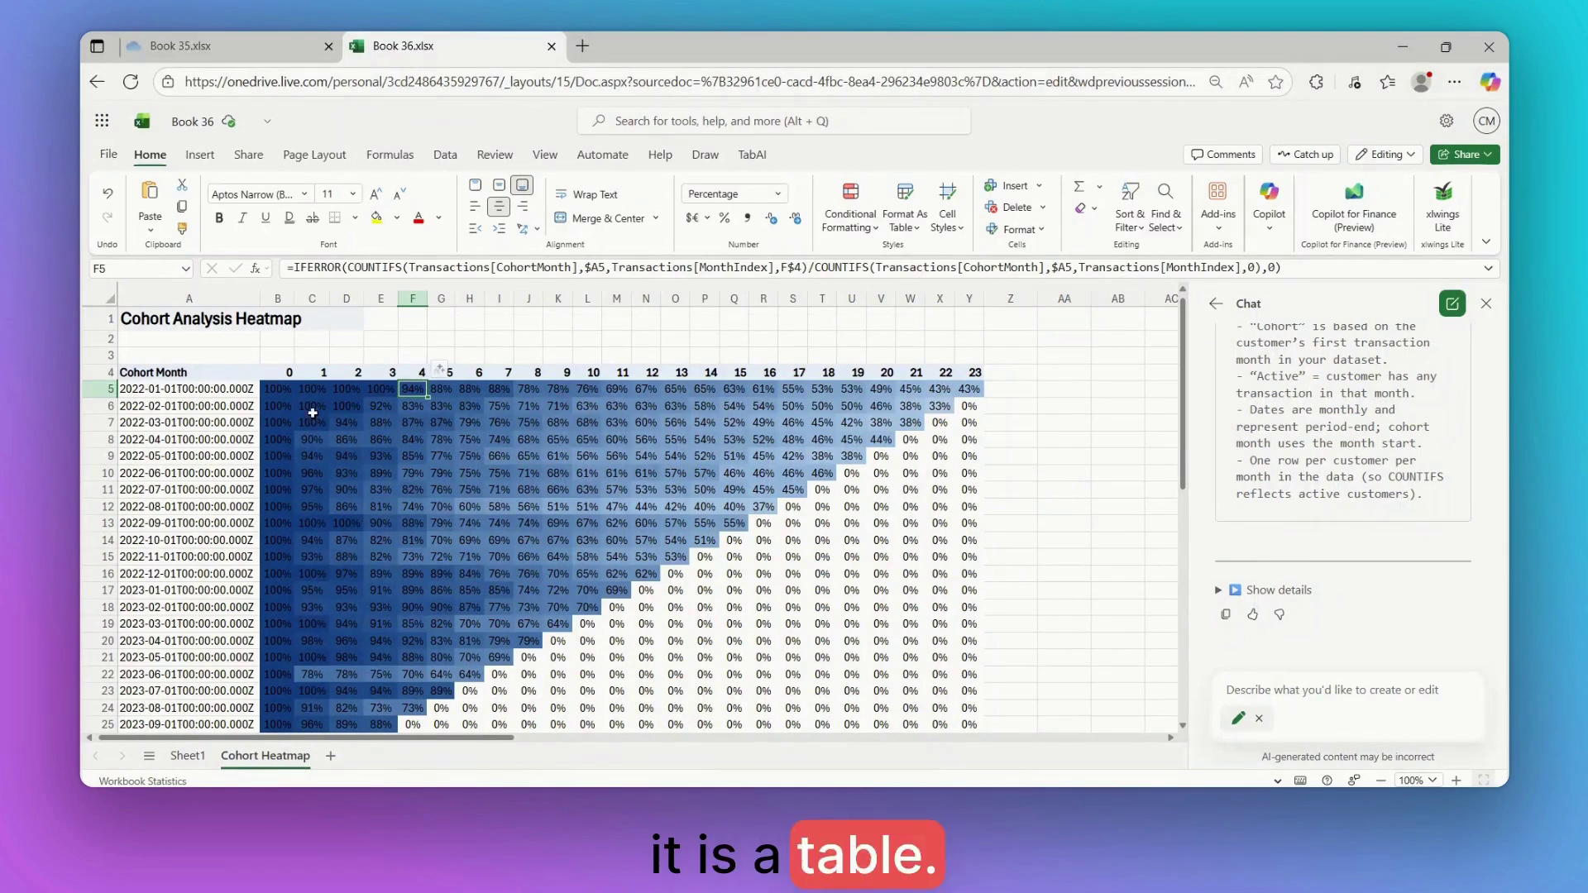
click(189, 373)
key(ctrl+shift+Right)
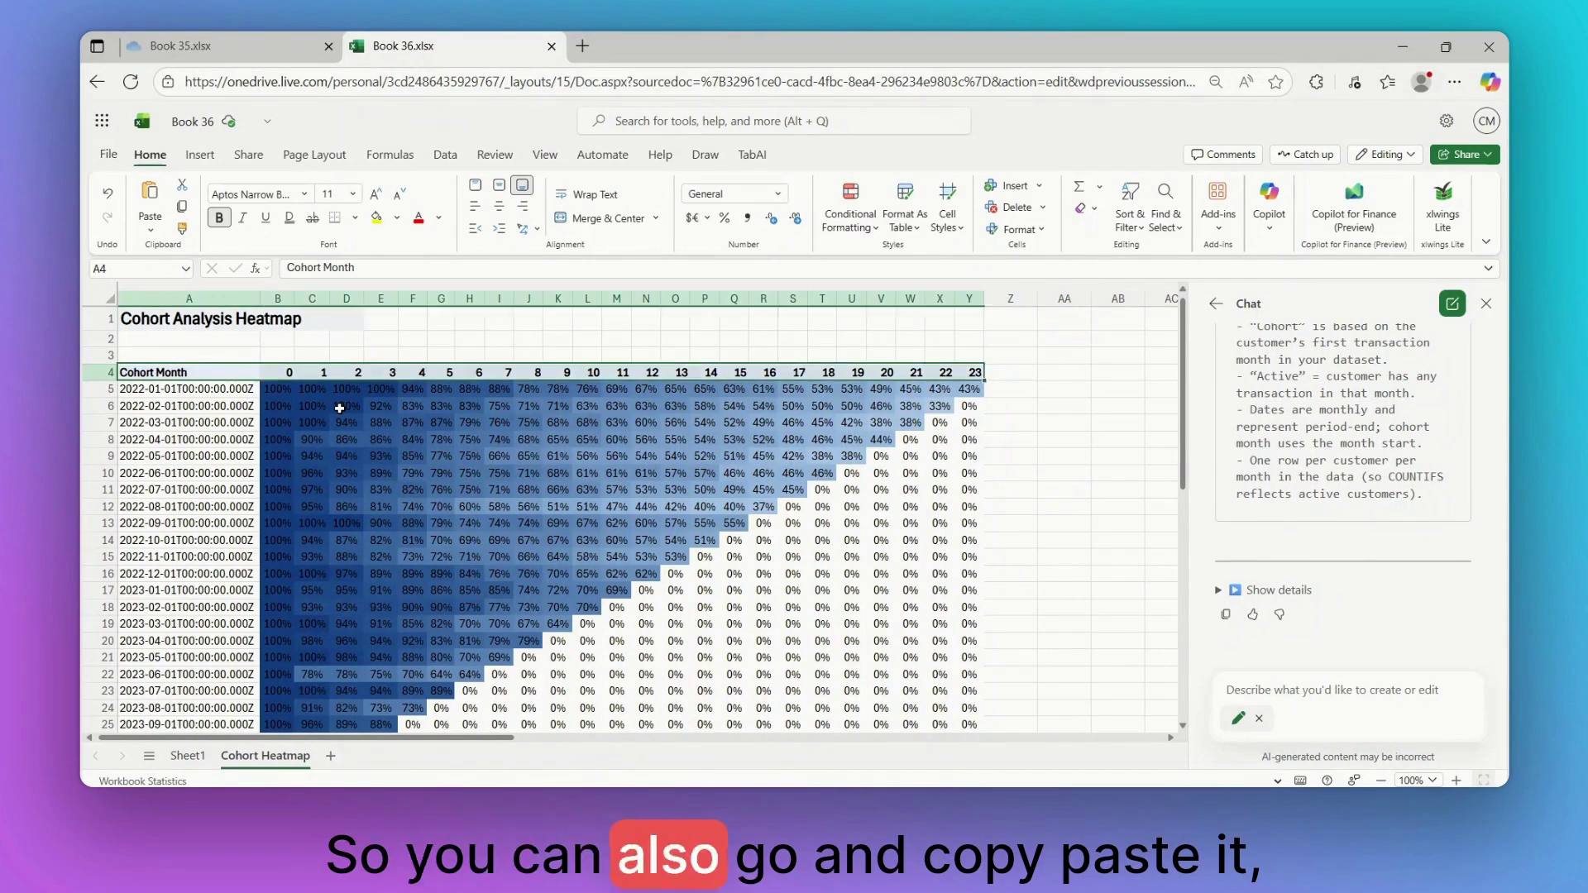
key(ctrl+shift+Down)
click(1010, 439)
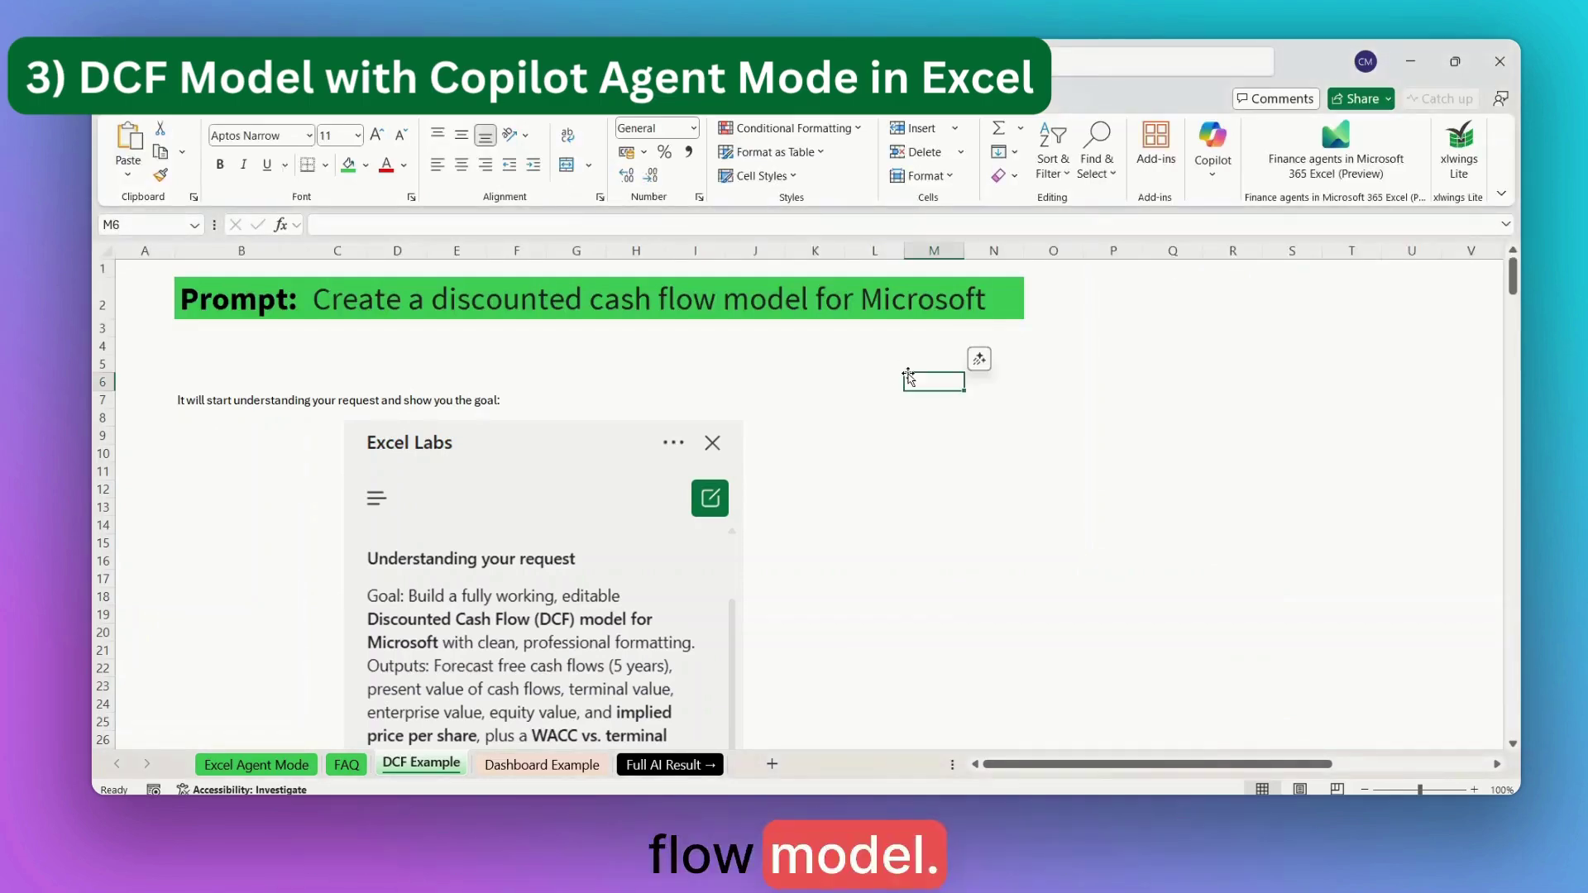
Read the full agent prompt text in C2 of the DCF Example sheet
click(817, 350)
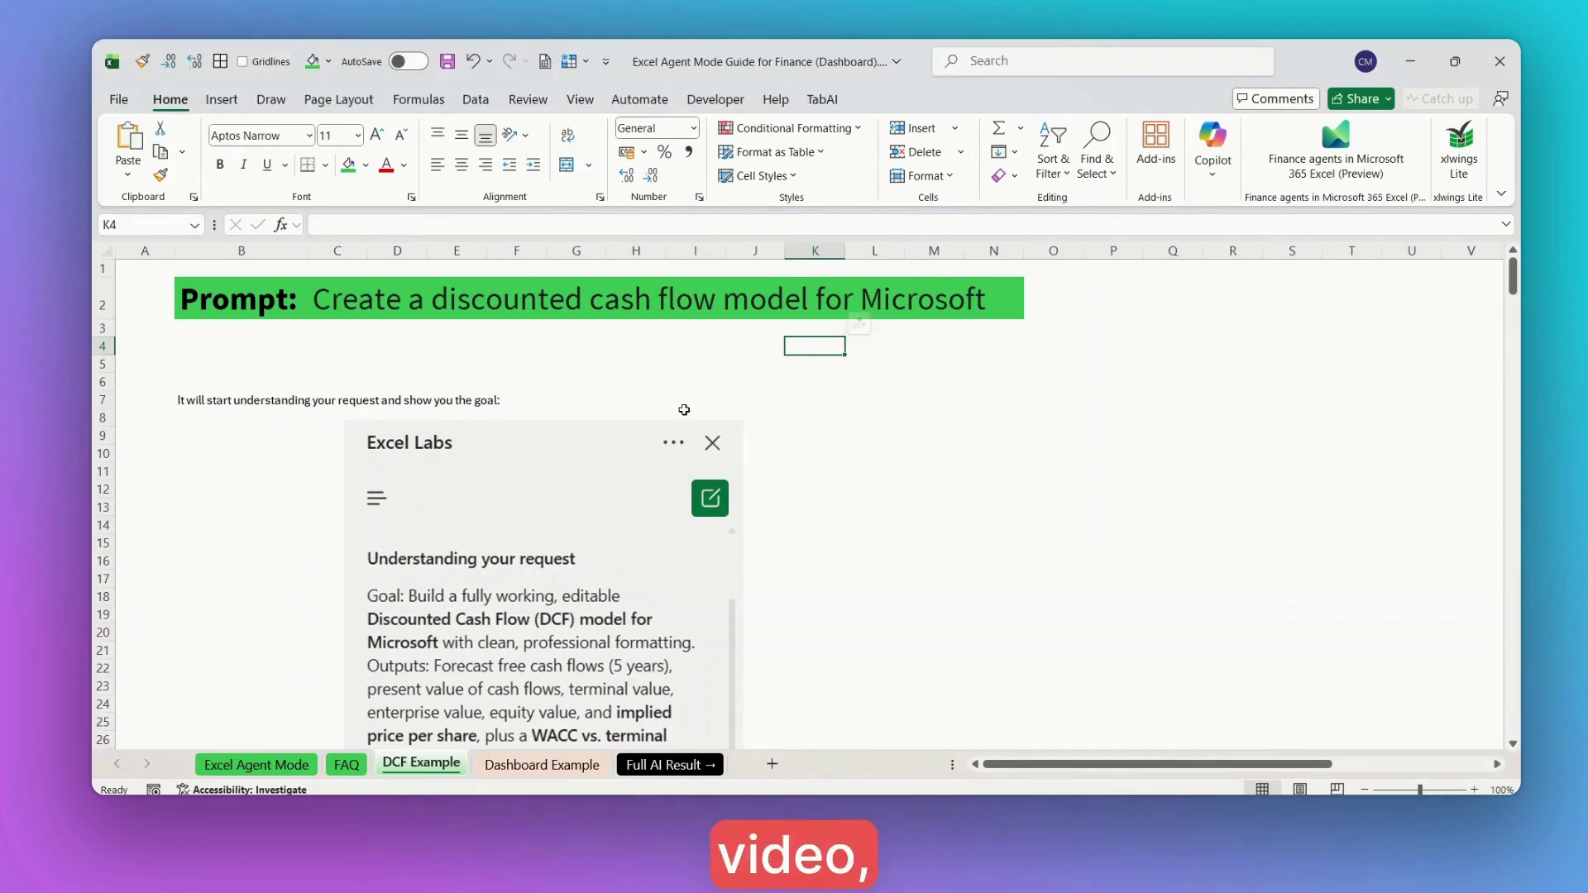
click(230, 300)
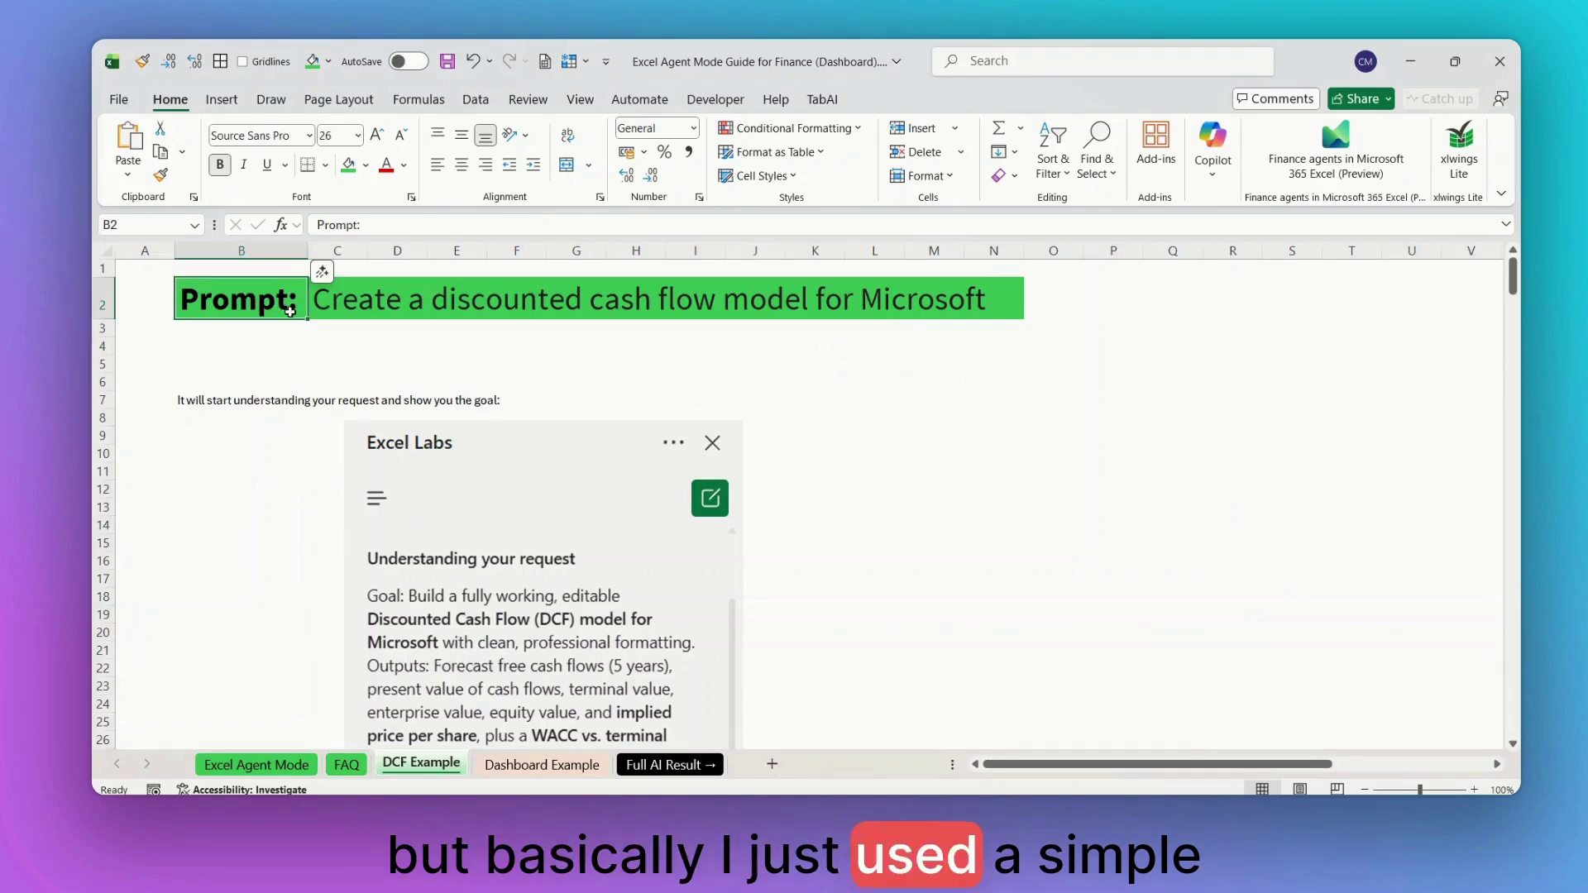
click(365, 310)
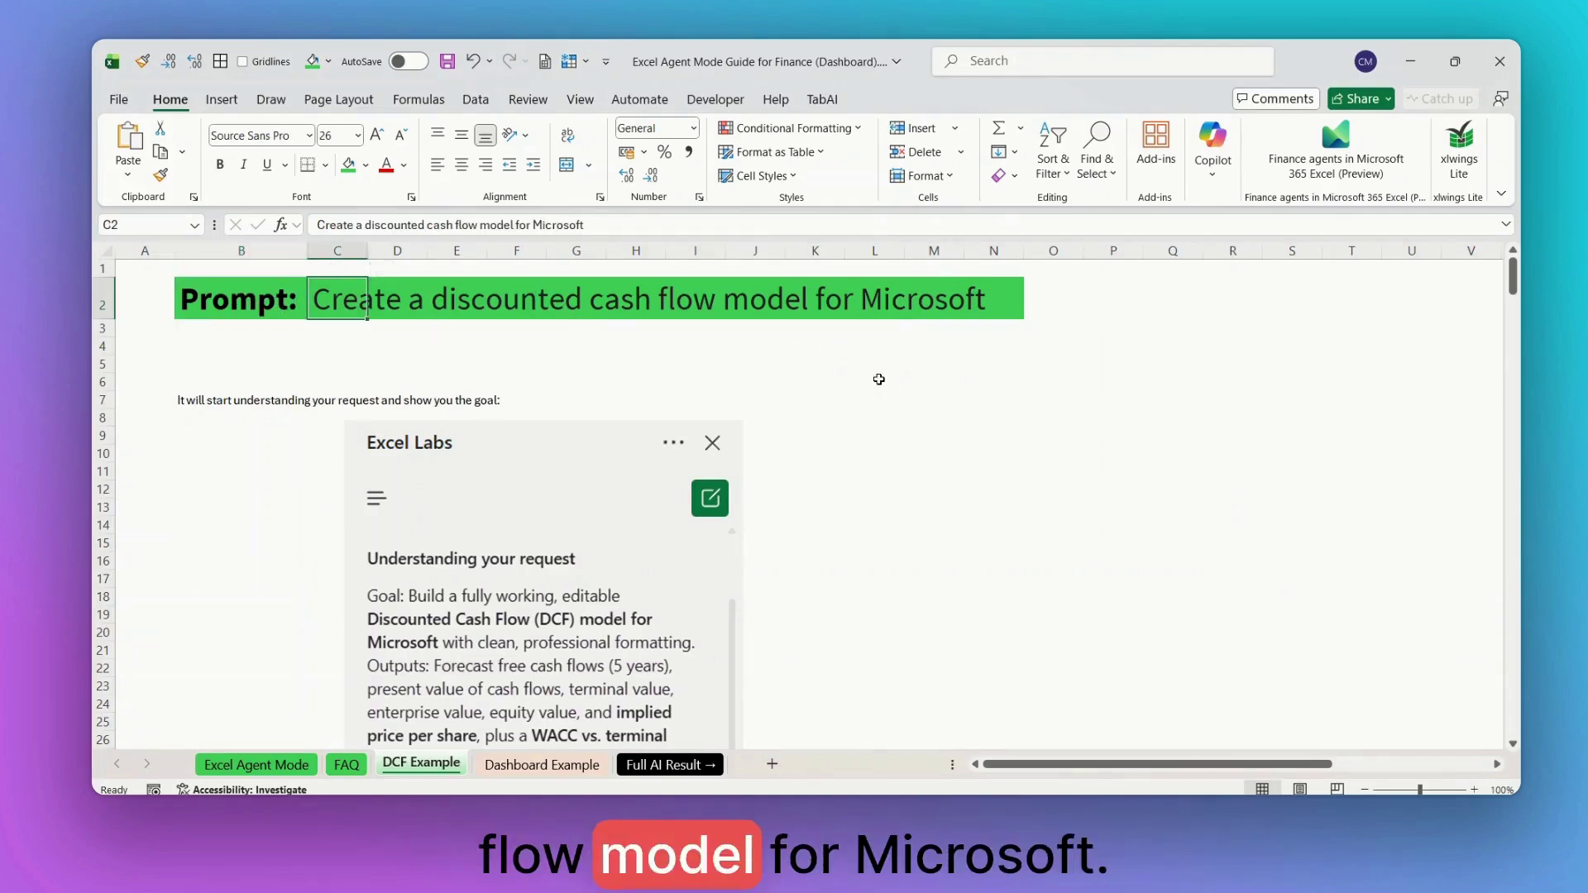
scroll(891, 381, down, 2)
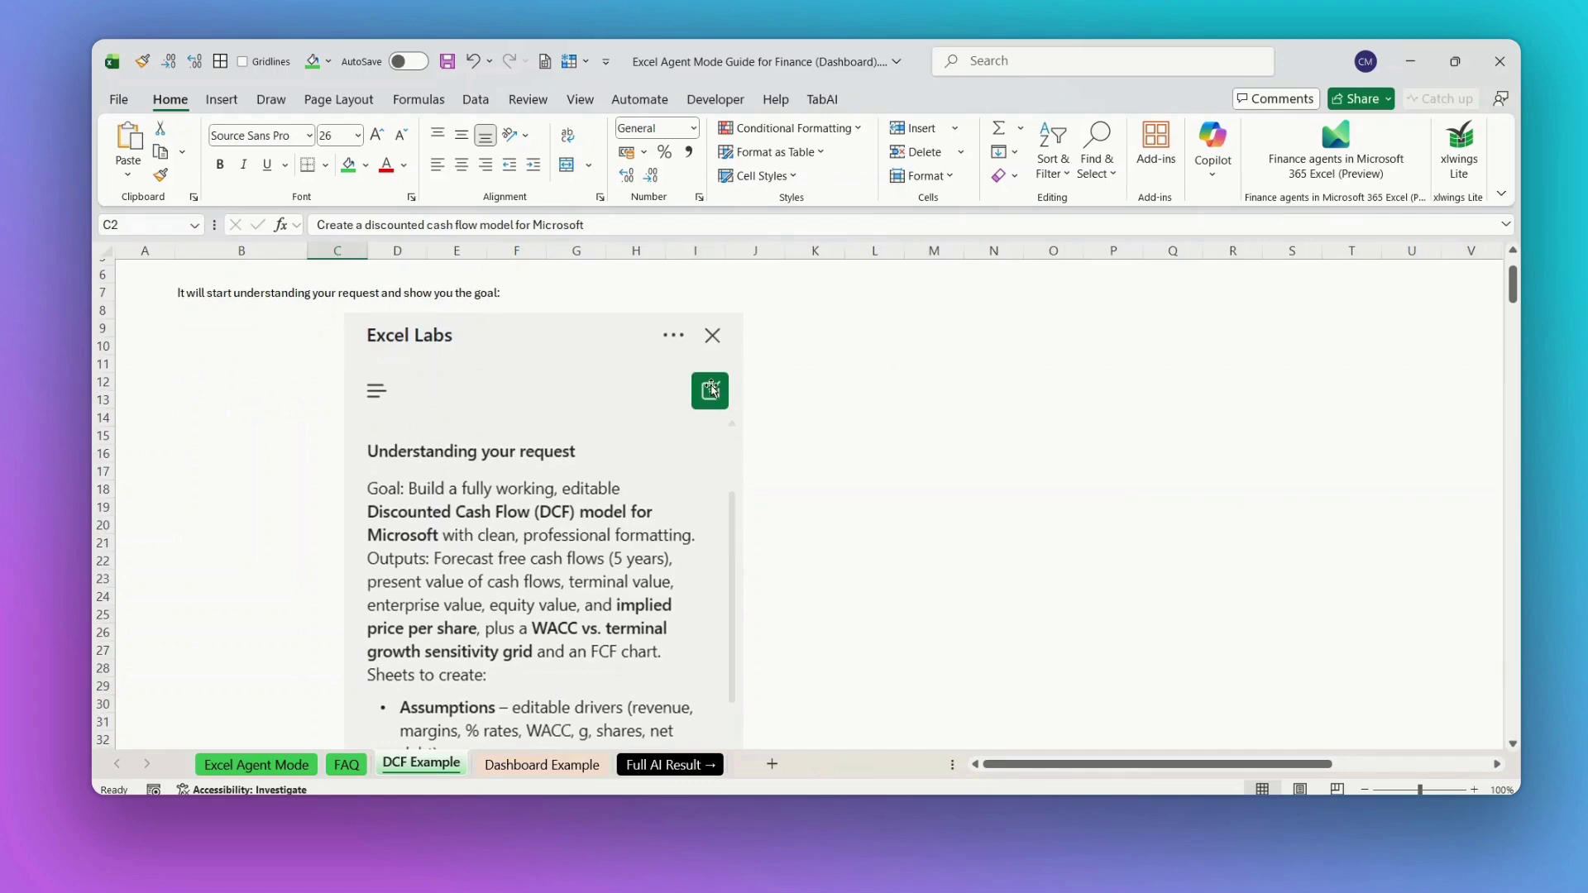
scroll(701, 411, down, 3)
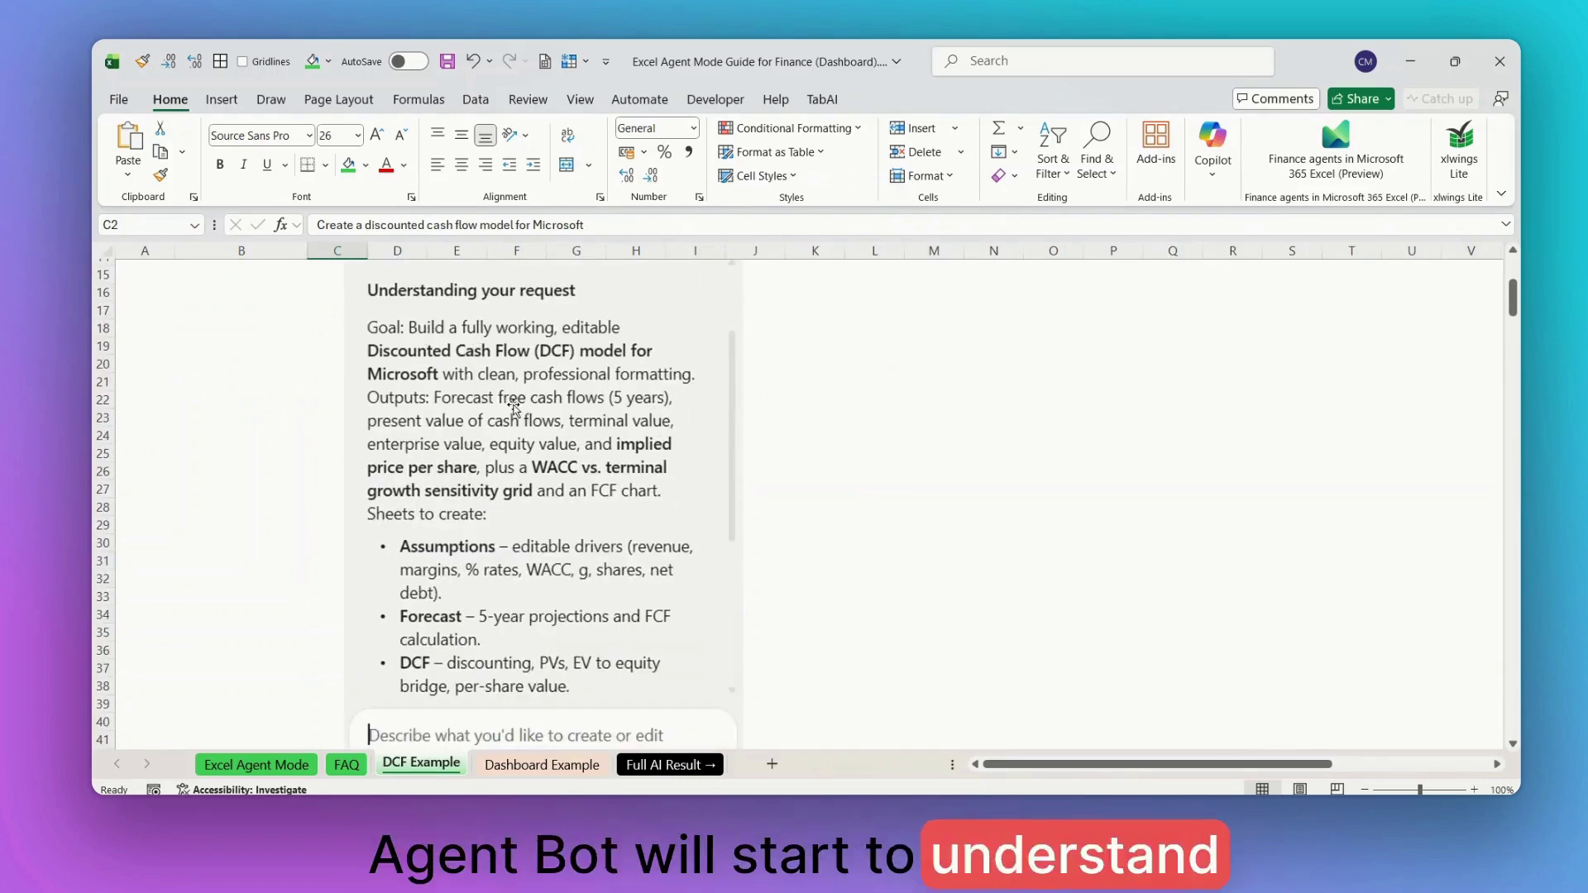
Review the Excel Labs and generated-model screenshots, then switch to DCF Agent Mode.xlsx in the browser
click(559, 430)
scroll(558, 430, down, 3)
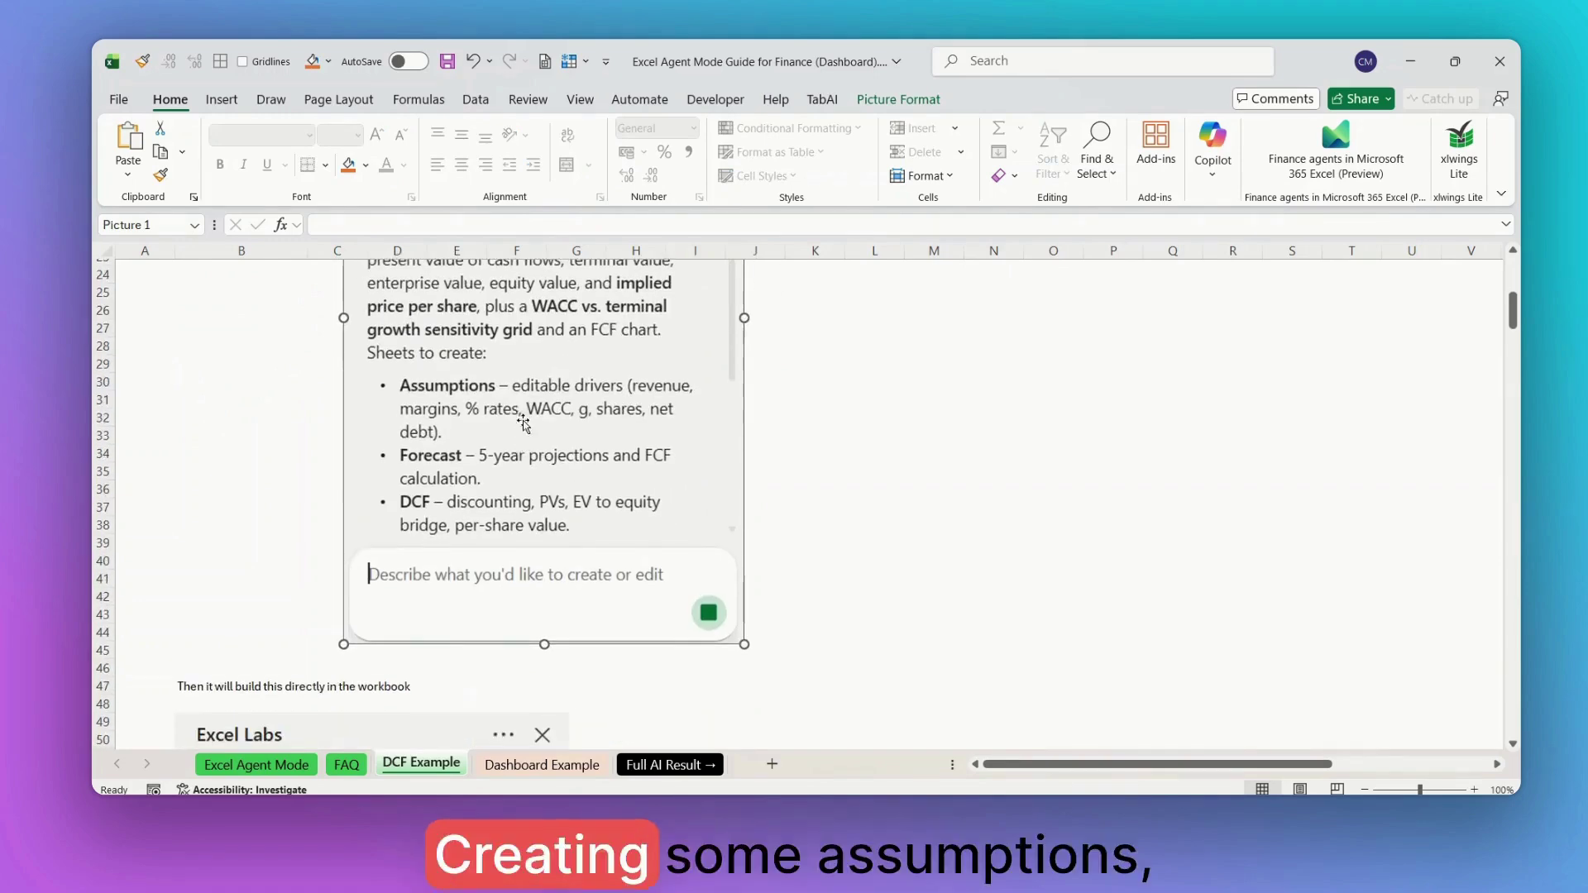
scroll(568, 411, down, 8)
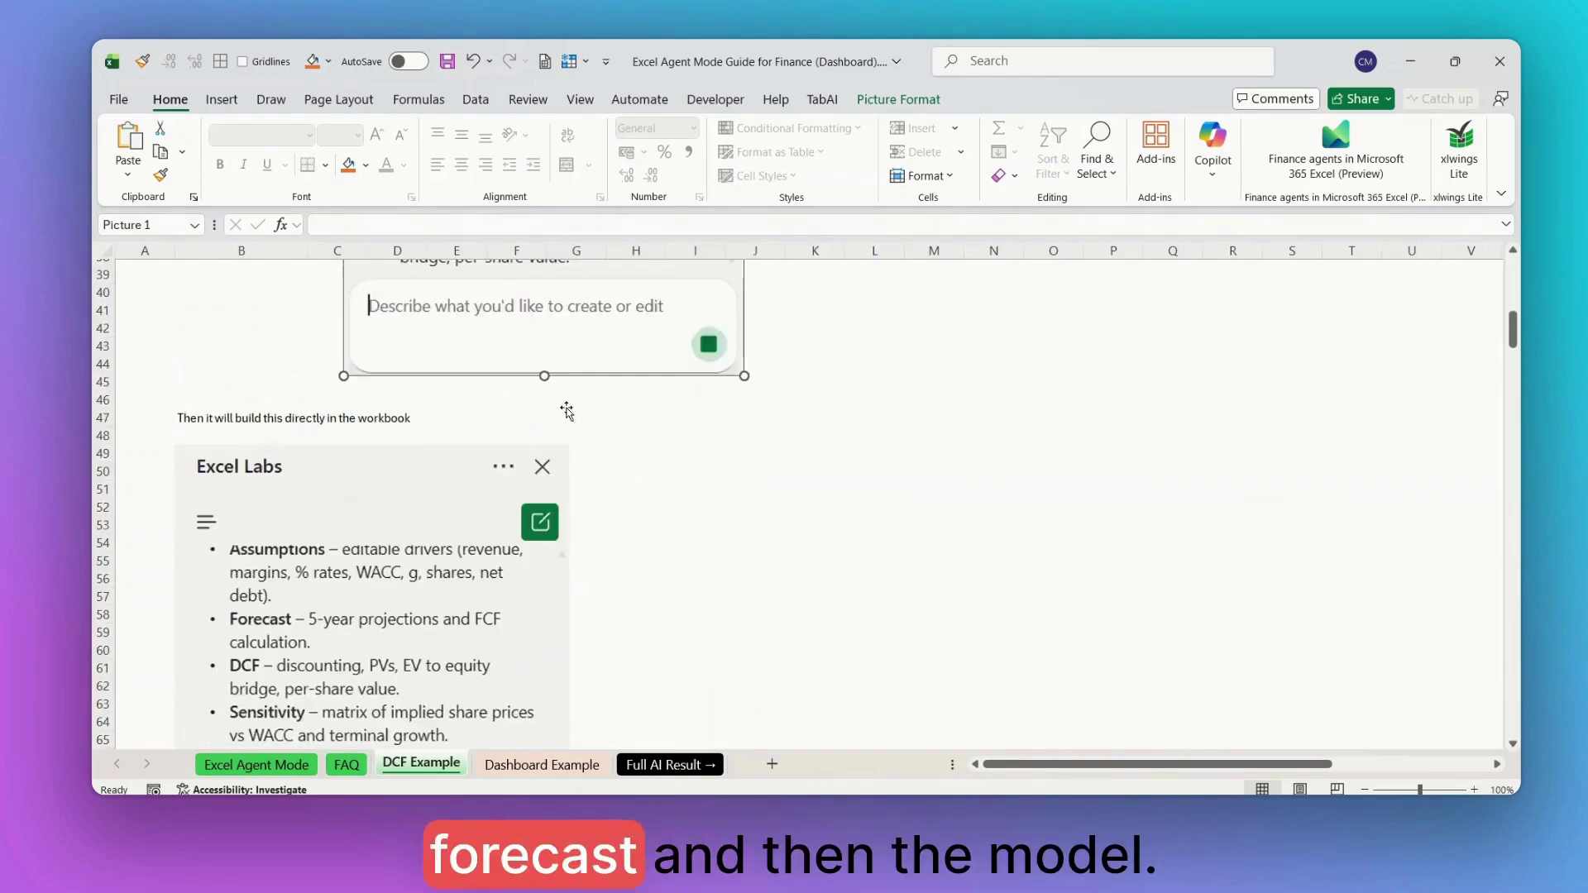
scroll(568, 407, down, 15)
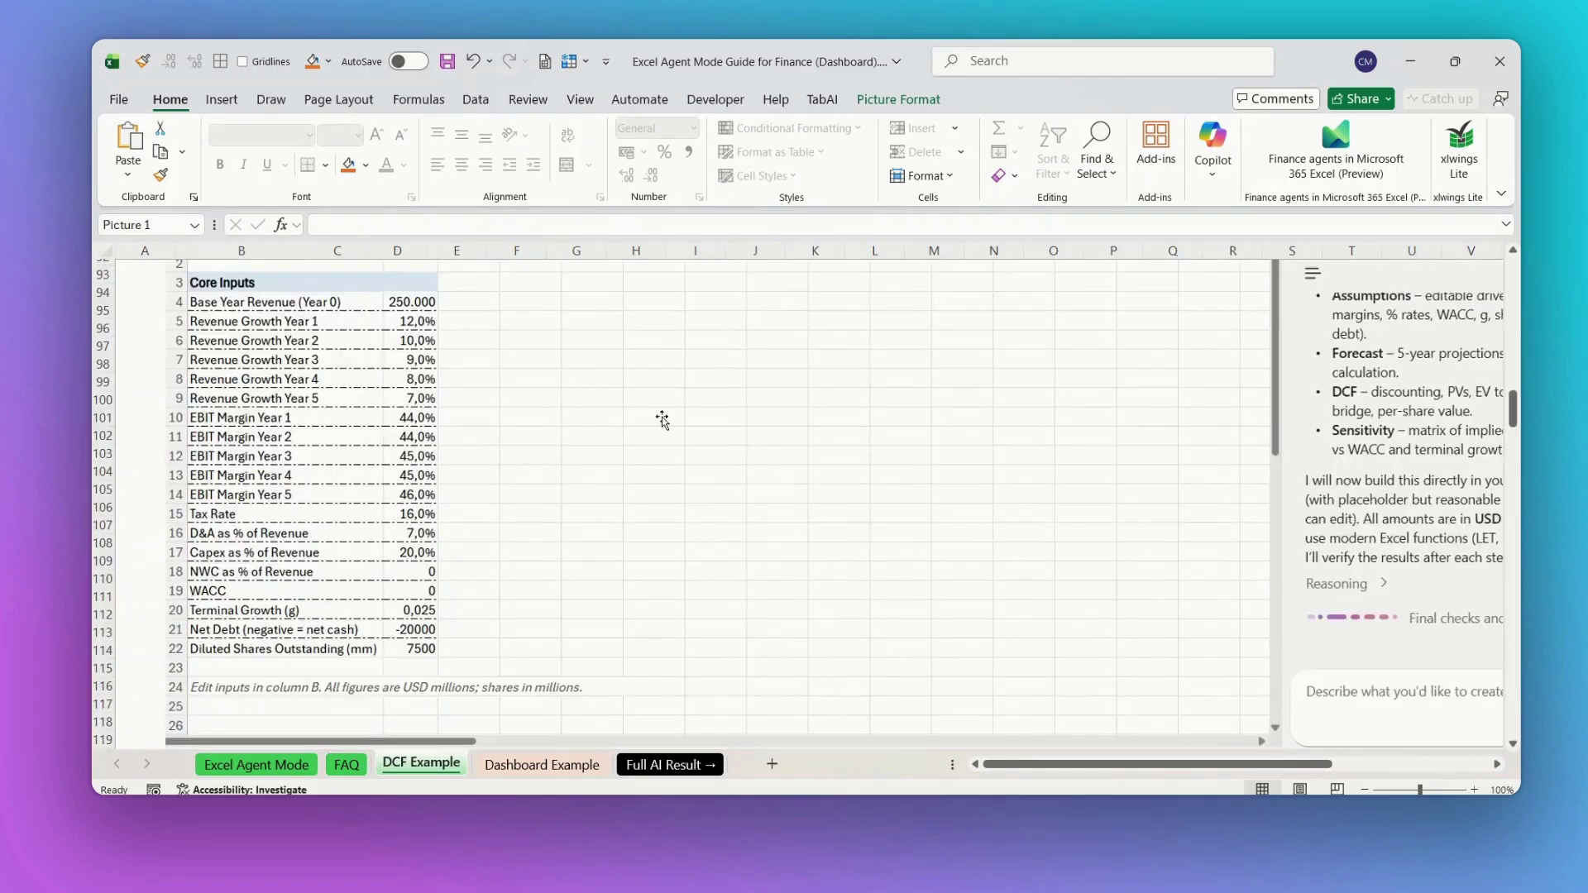
scroll(666, 422, down, 3)
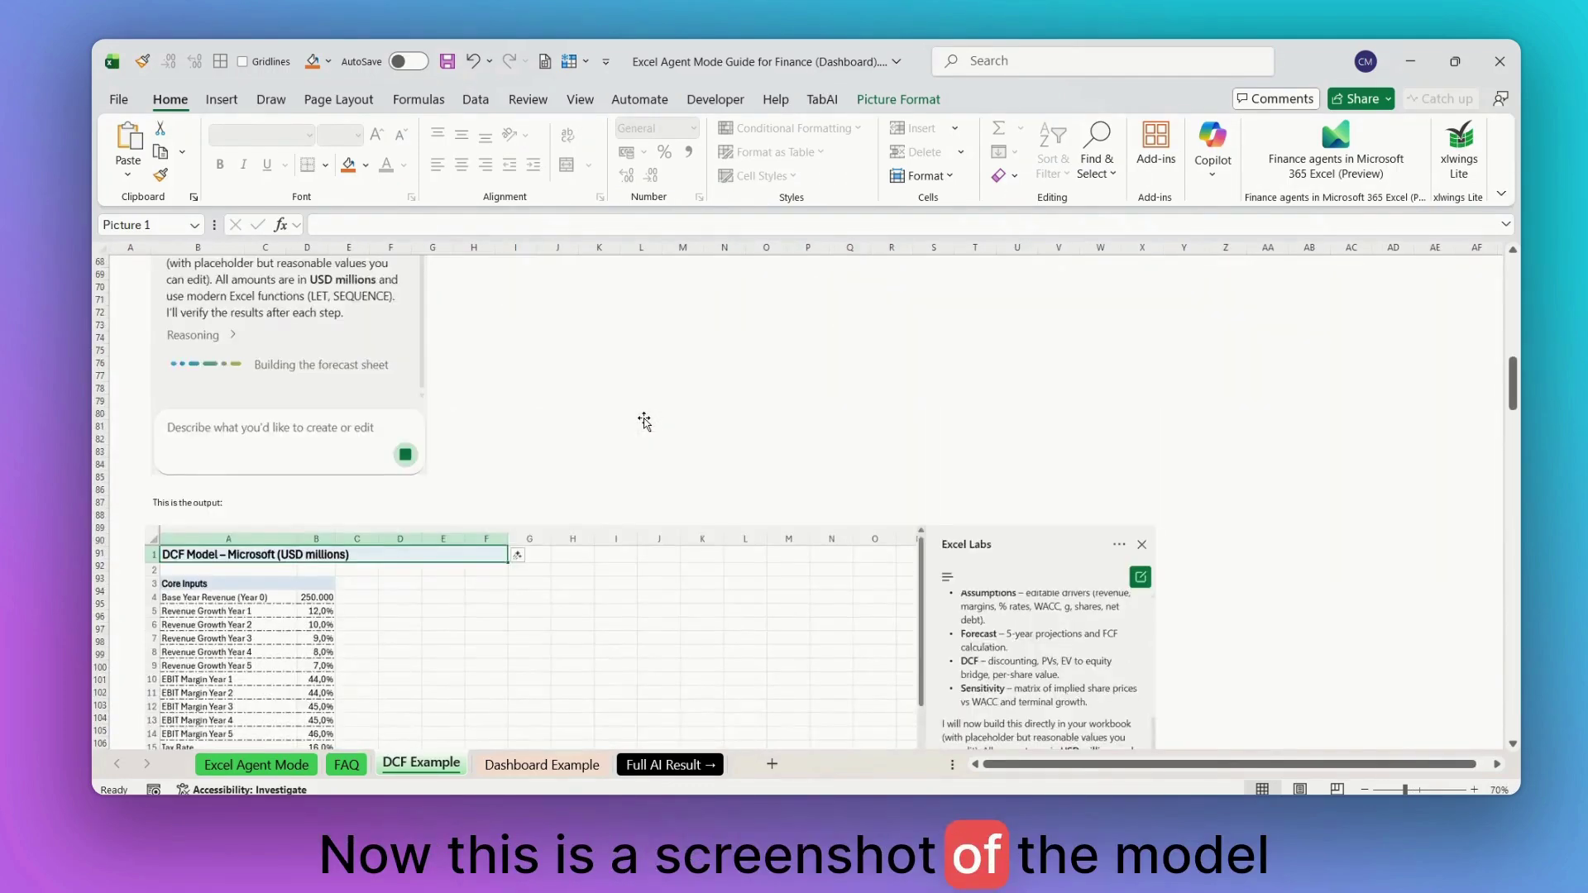
scroll(645, 422, down, 4)
click(681, 413)
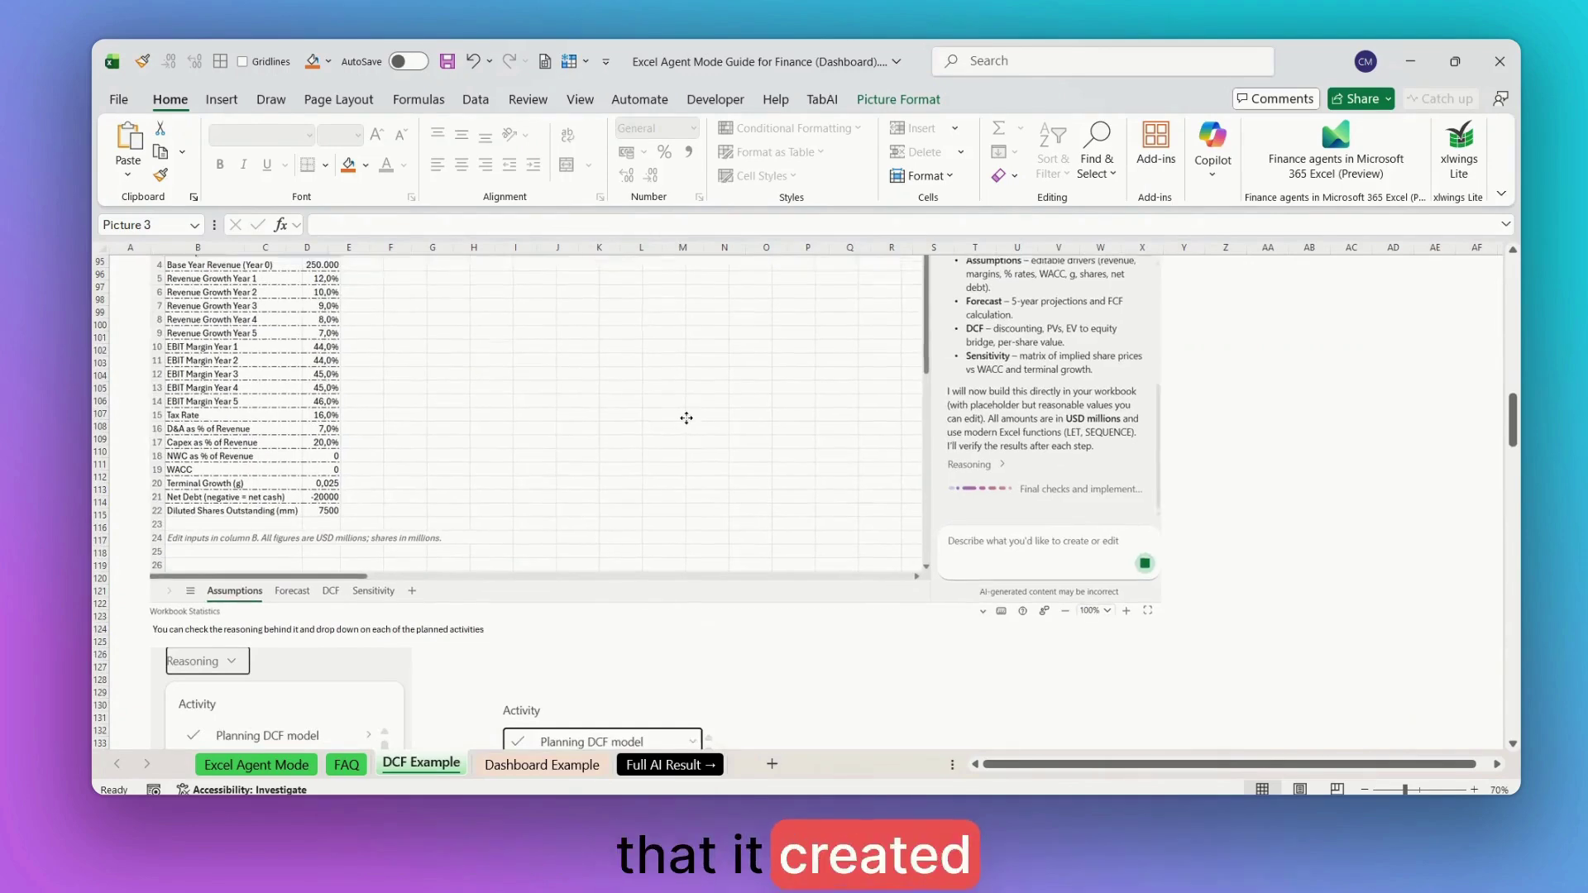
drag(686, 418, 694, 420)
scroll(691, 431, up, 1)
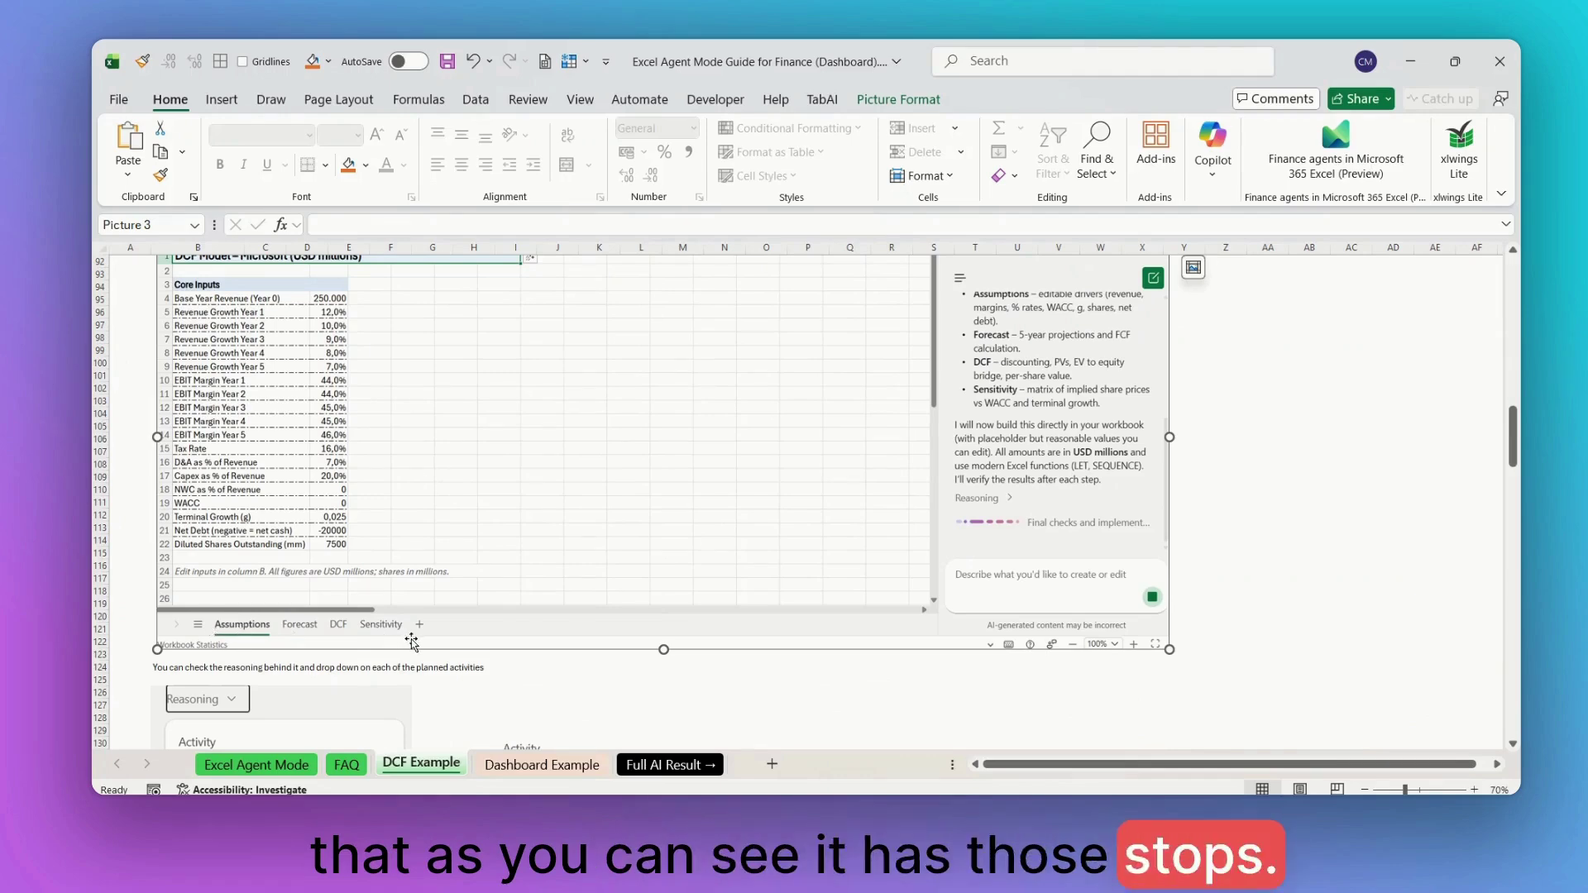
key(alt+Tab)
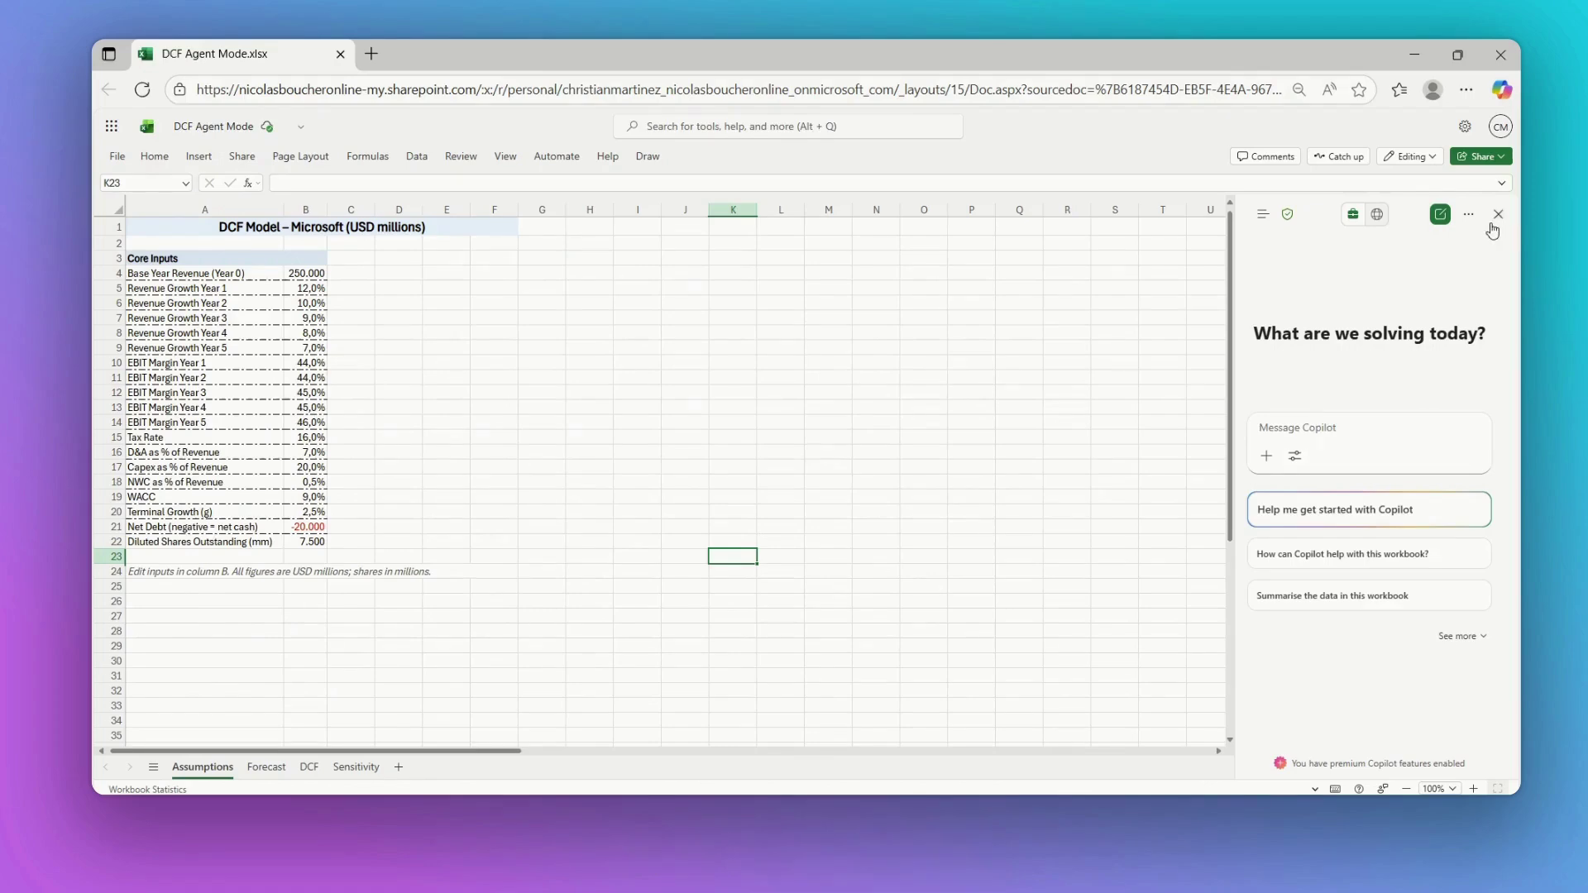
Close the Copilot pane and step through the Assumptions inputs from EBIT margin to D&A %
click(1498, 216)
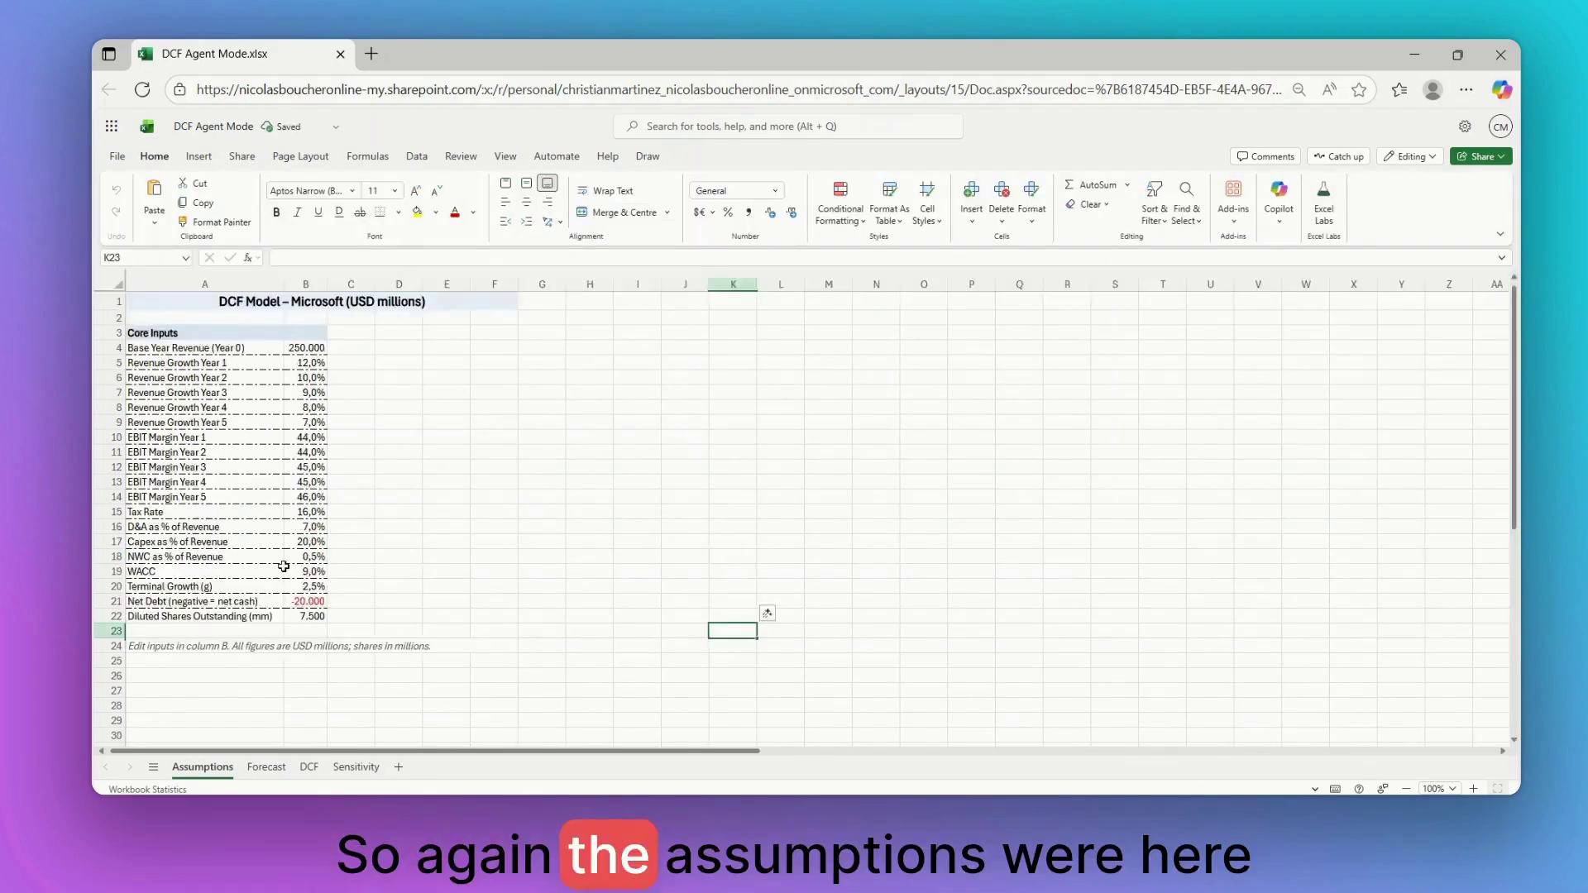
click(318, 460)
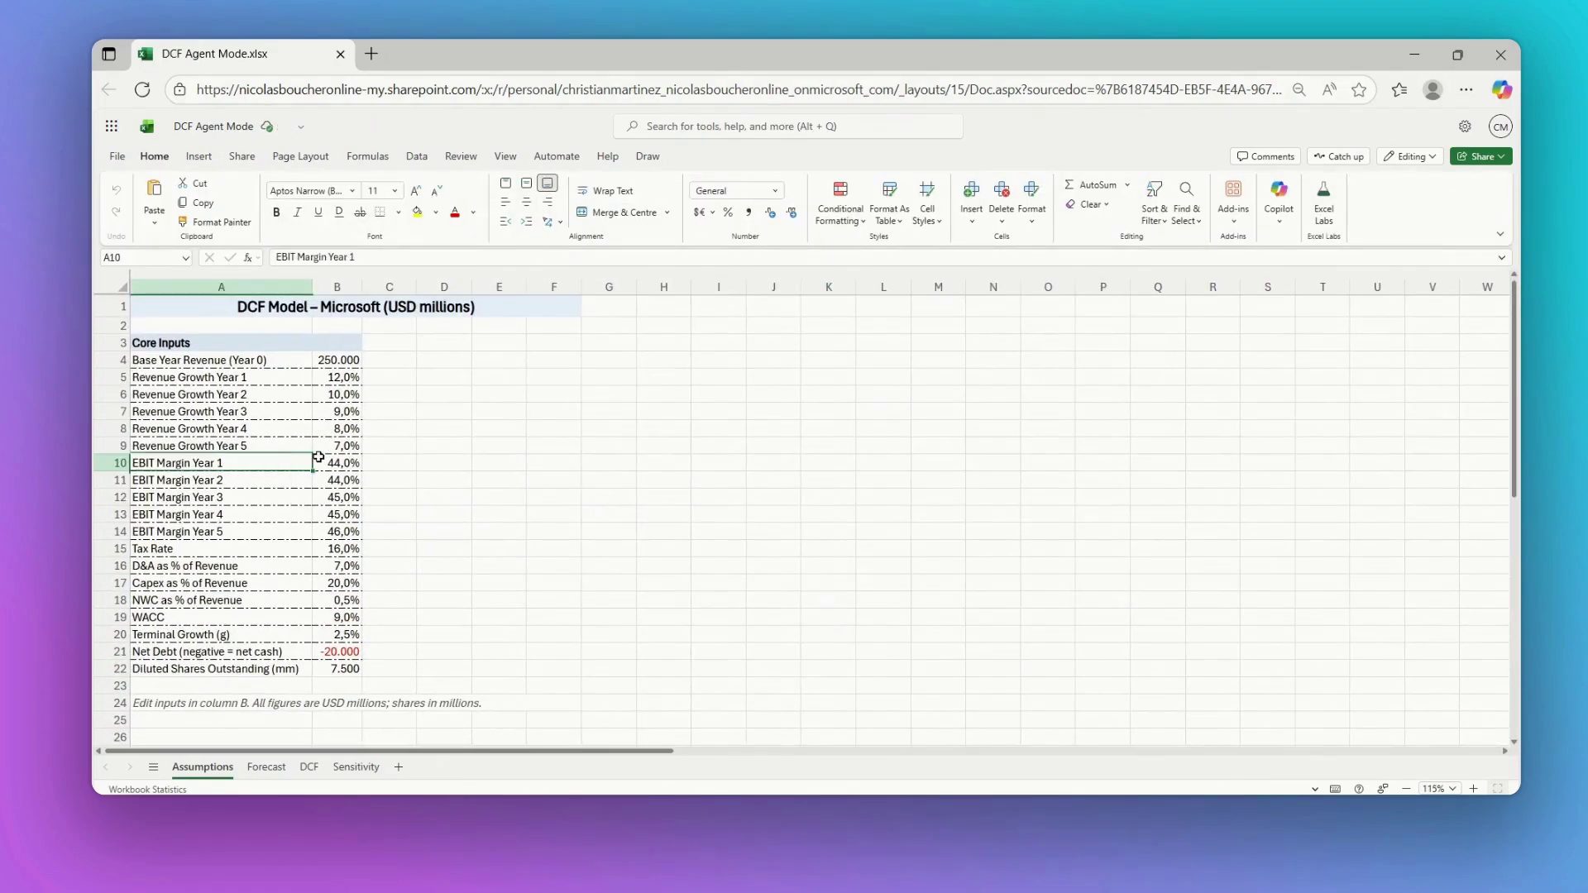
key(Up)
key(Up)
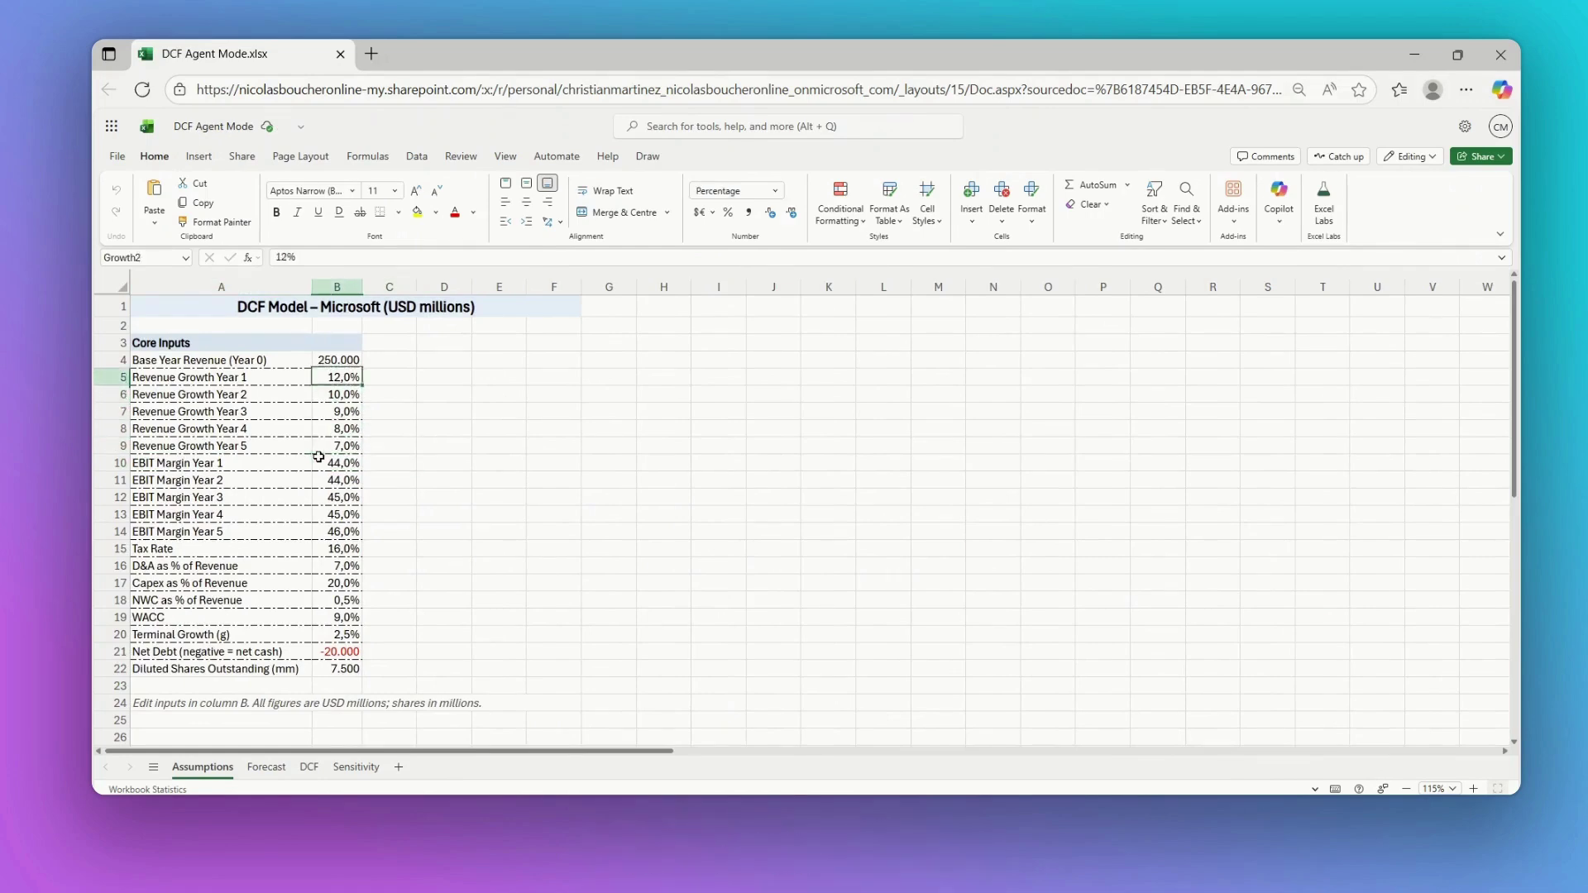
key(Down)
key(Down)
key(Down)
key(Down)
key(Down)
key(Down)
key(Down)
key(Down)
key(Down)
key(Down)
key(Down)
key(Down)
key(Down)
key(Down)
key(Down)
key(Down)
key(Up)
key(Up)
key(Up)
key(Up)
key(Up)
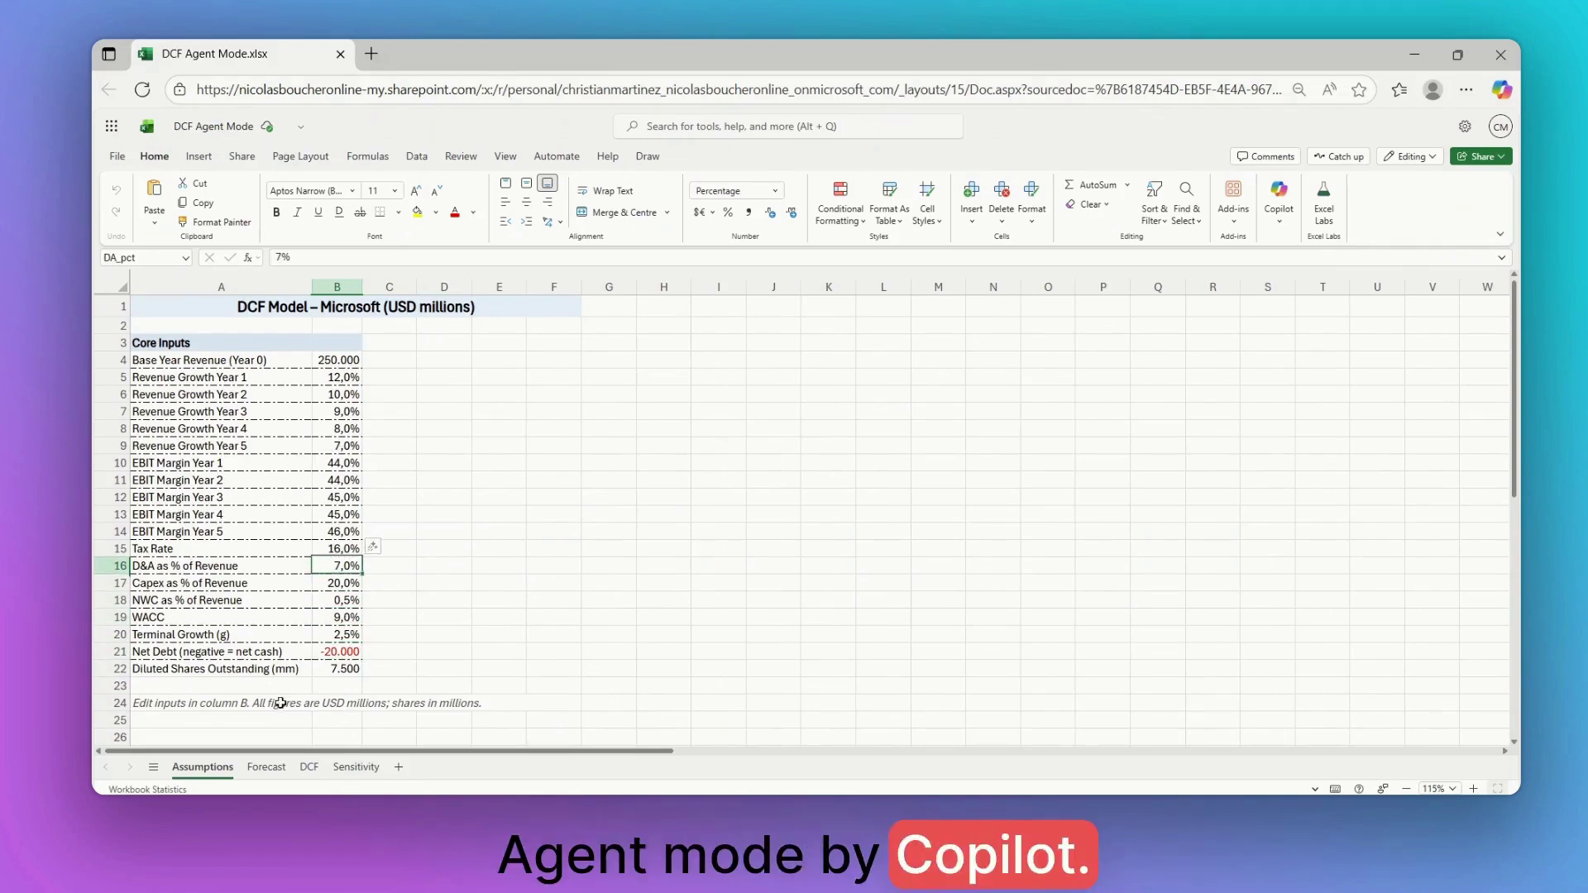
Open the Forecast sheet and shift the Free Cash Flow chart slightly right
click(267, 767)
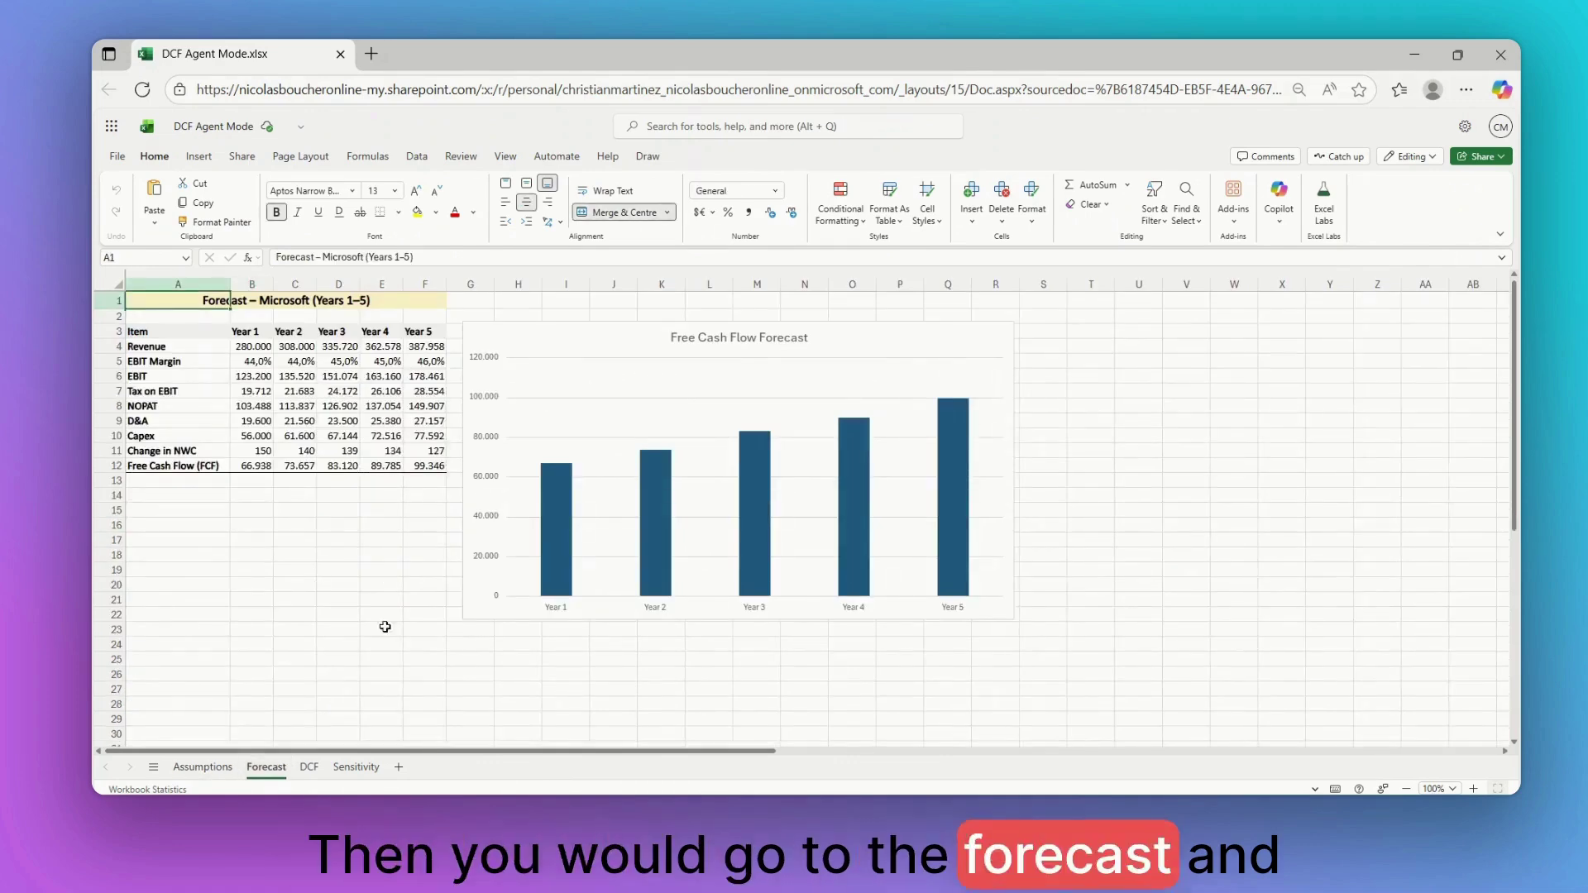
drag(588, 323, 614, 321)
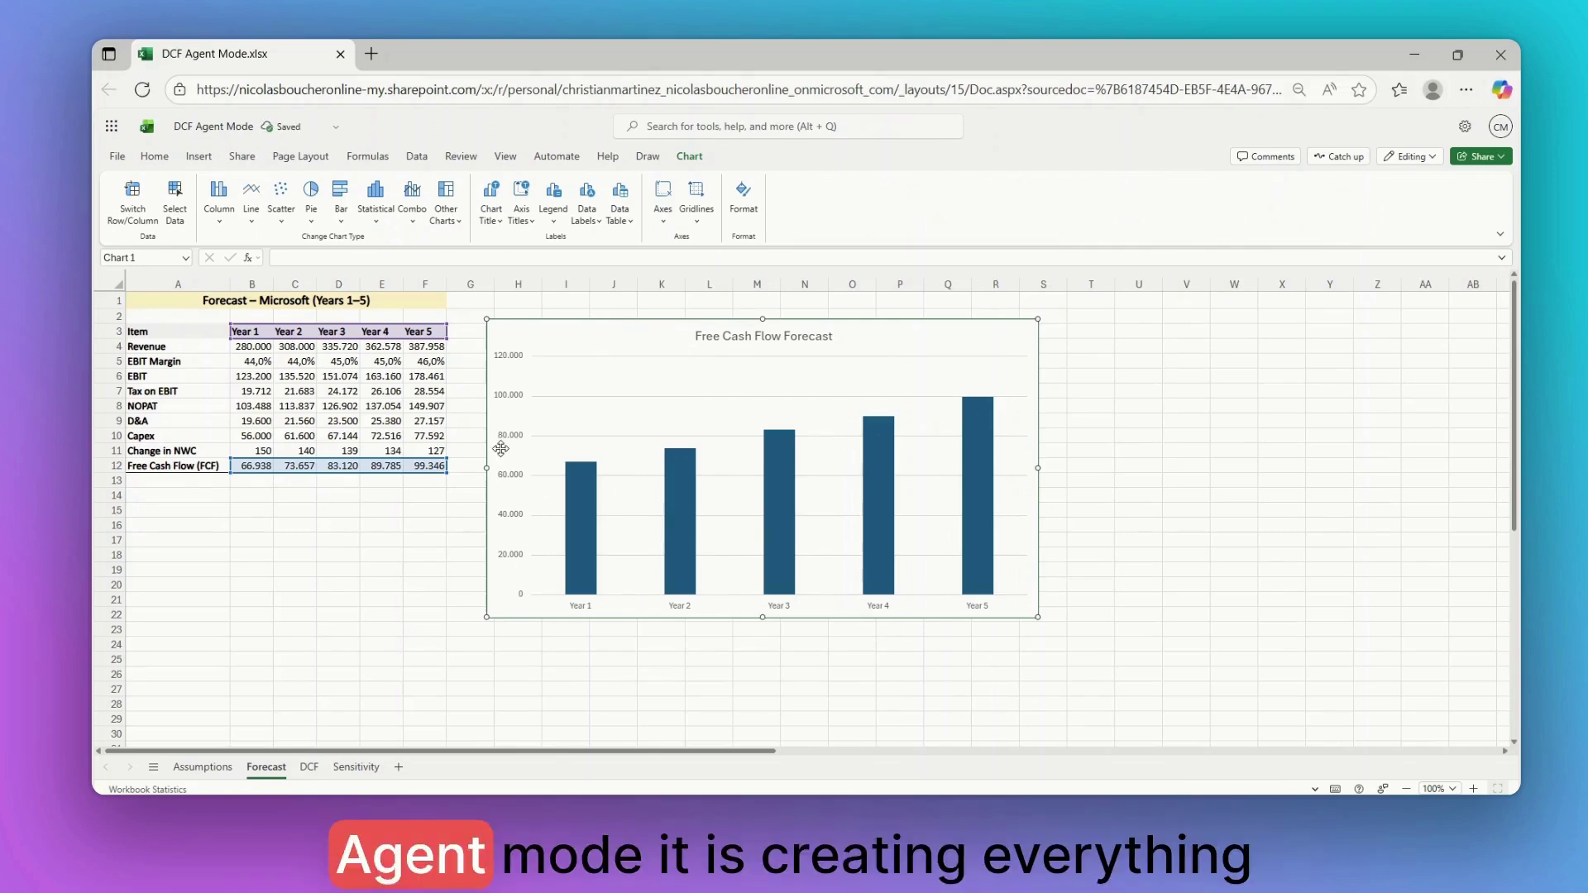
click(436, 539)
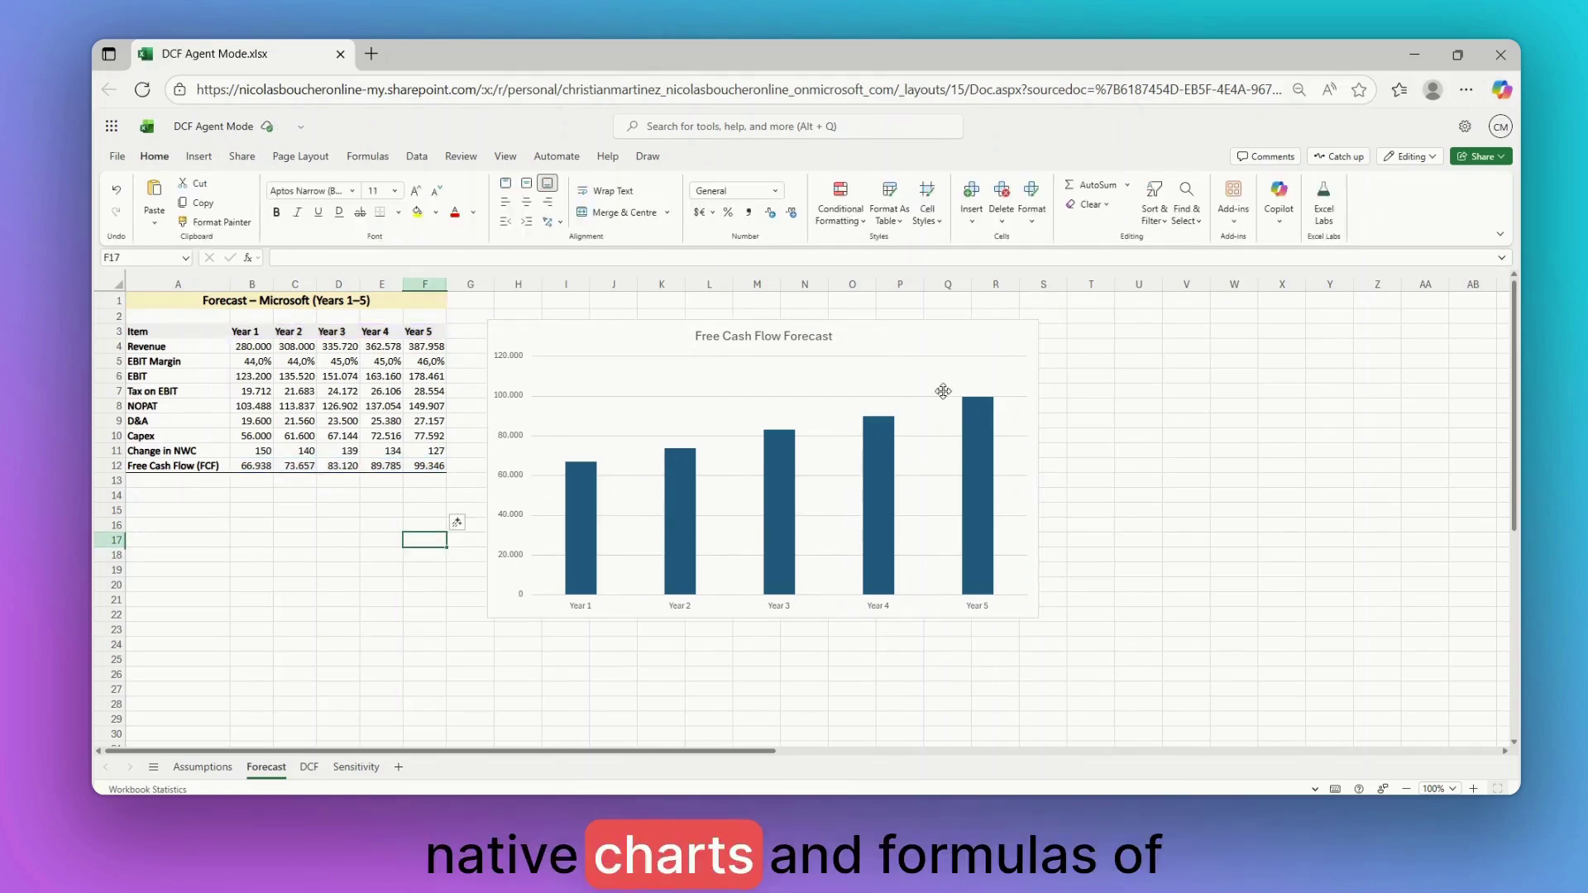
Inspect the Year 3 tax on EBIT and Year 3 revenue formulas
click(354, 391)
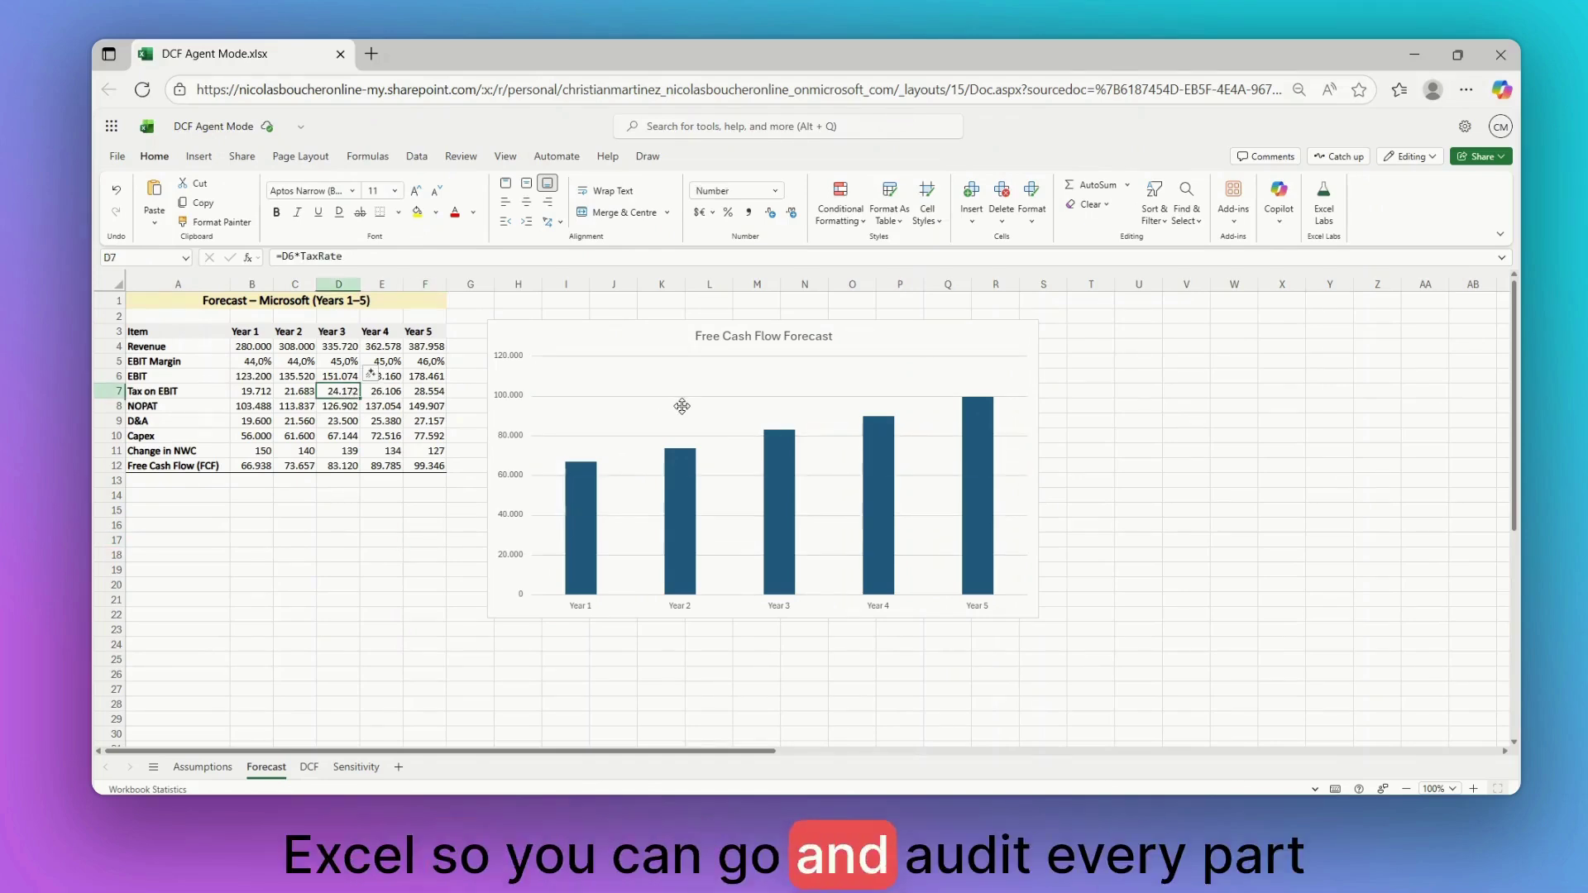
key(Up)
key(Up)
key(Up)
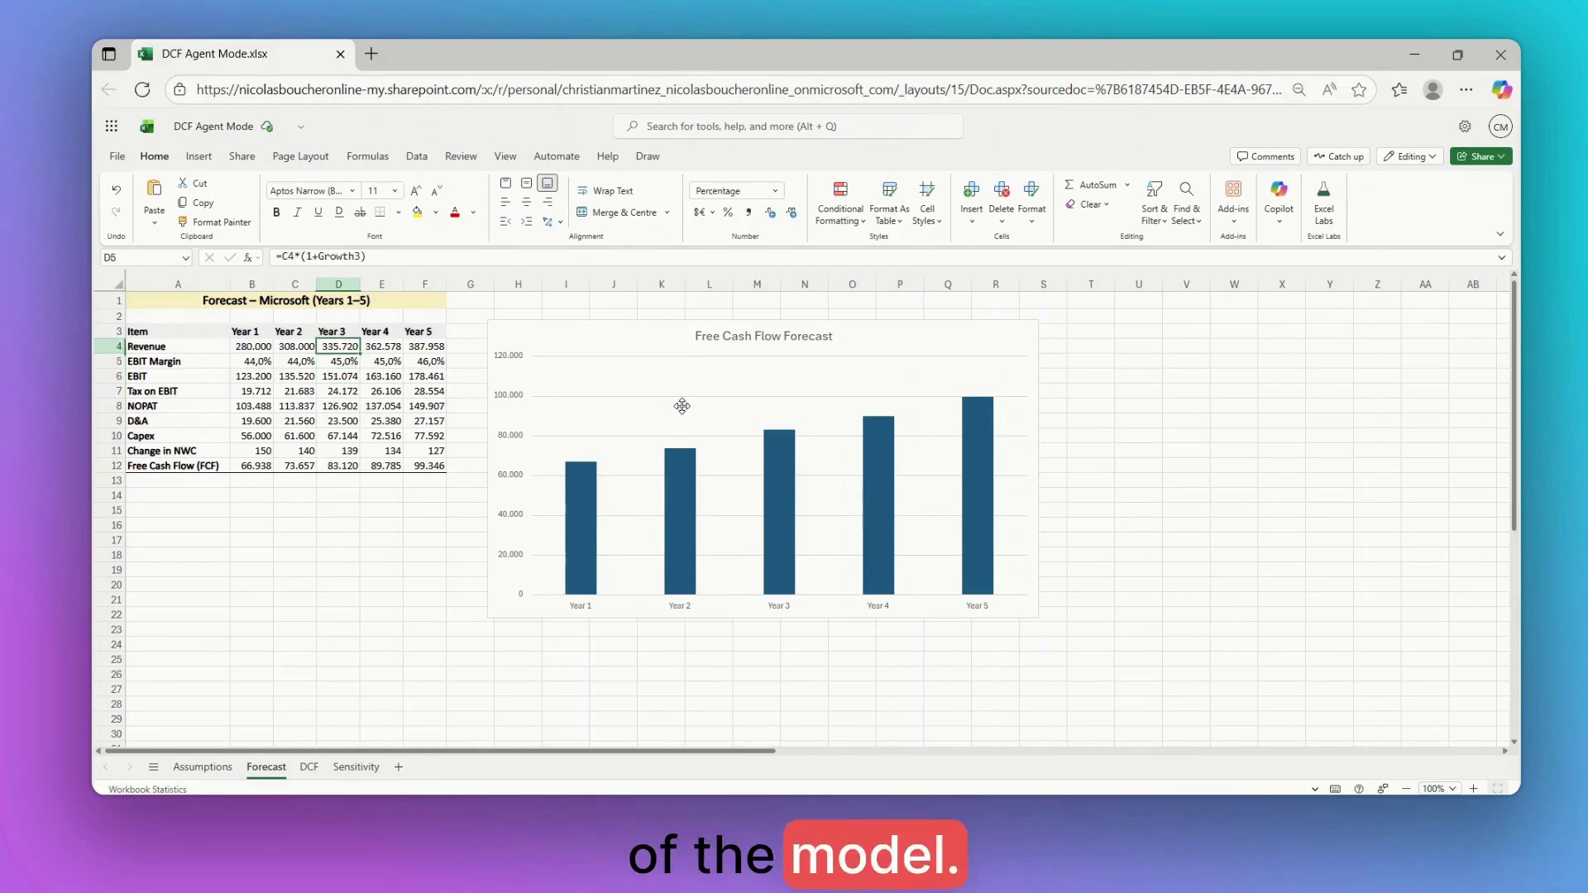
key(Up)
key(Left)
key(Left)
key(Left)
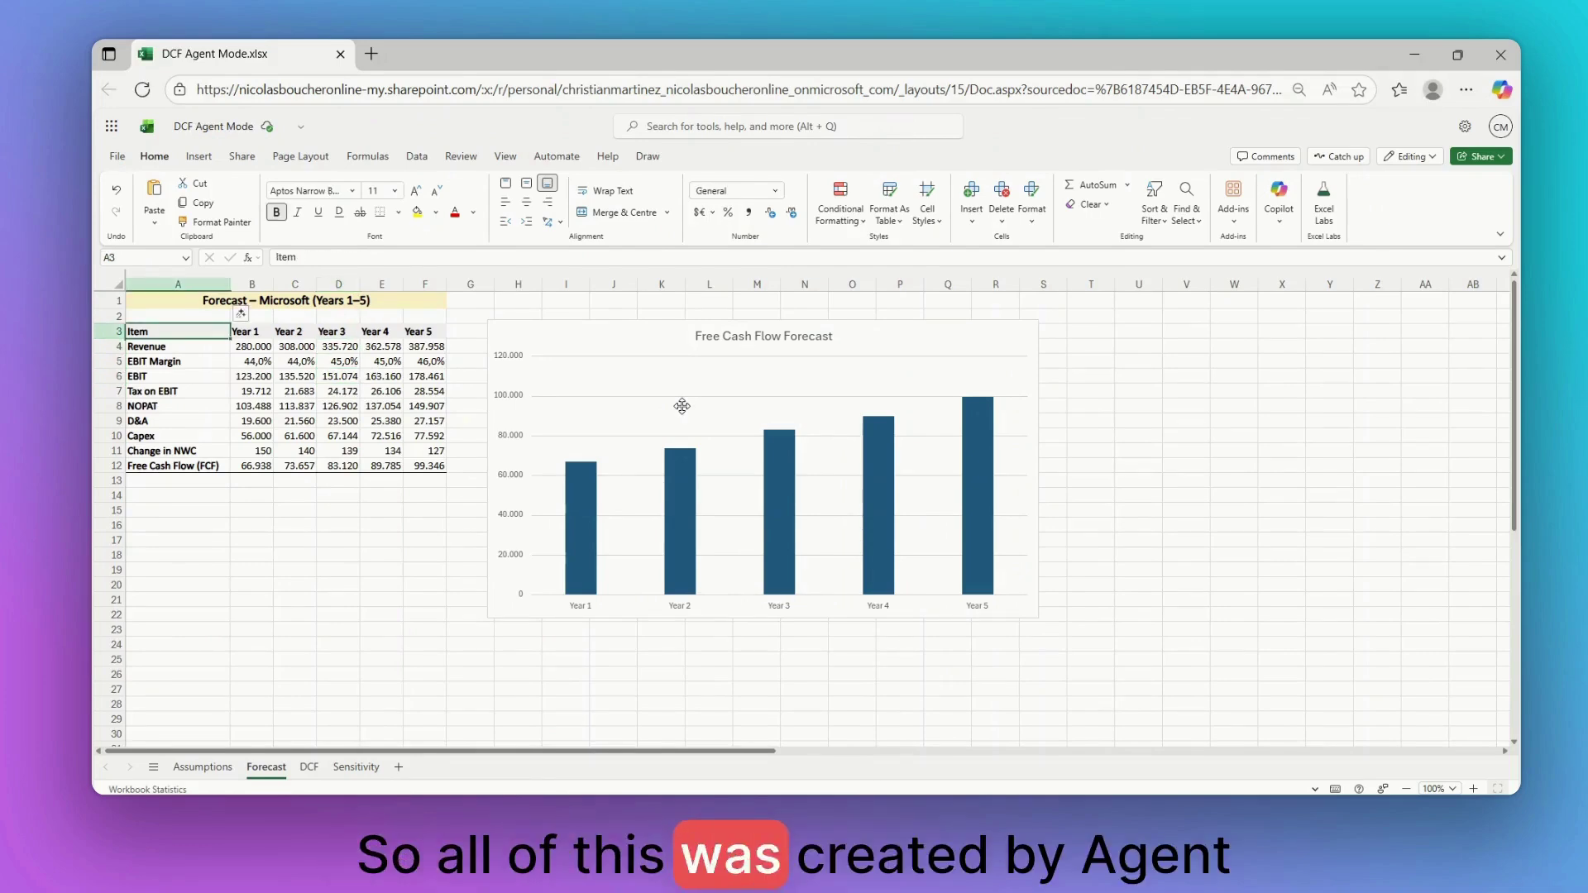
key(Down)
key(Right)
key(Right)
key(Right)
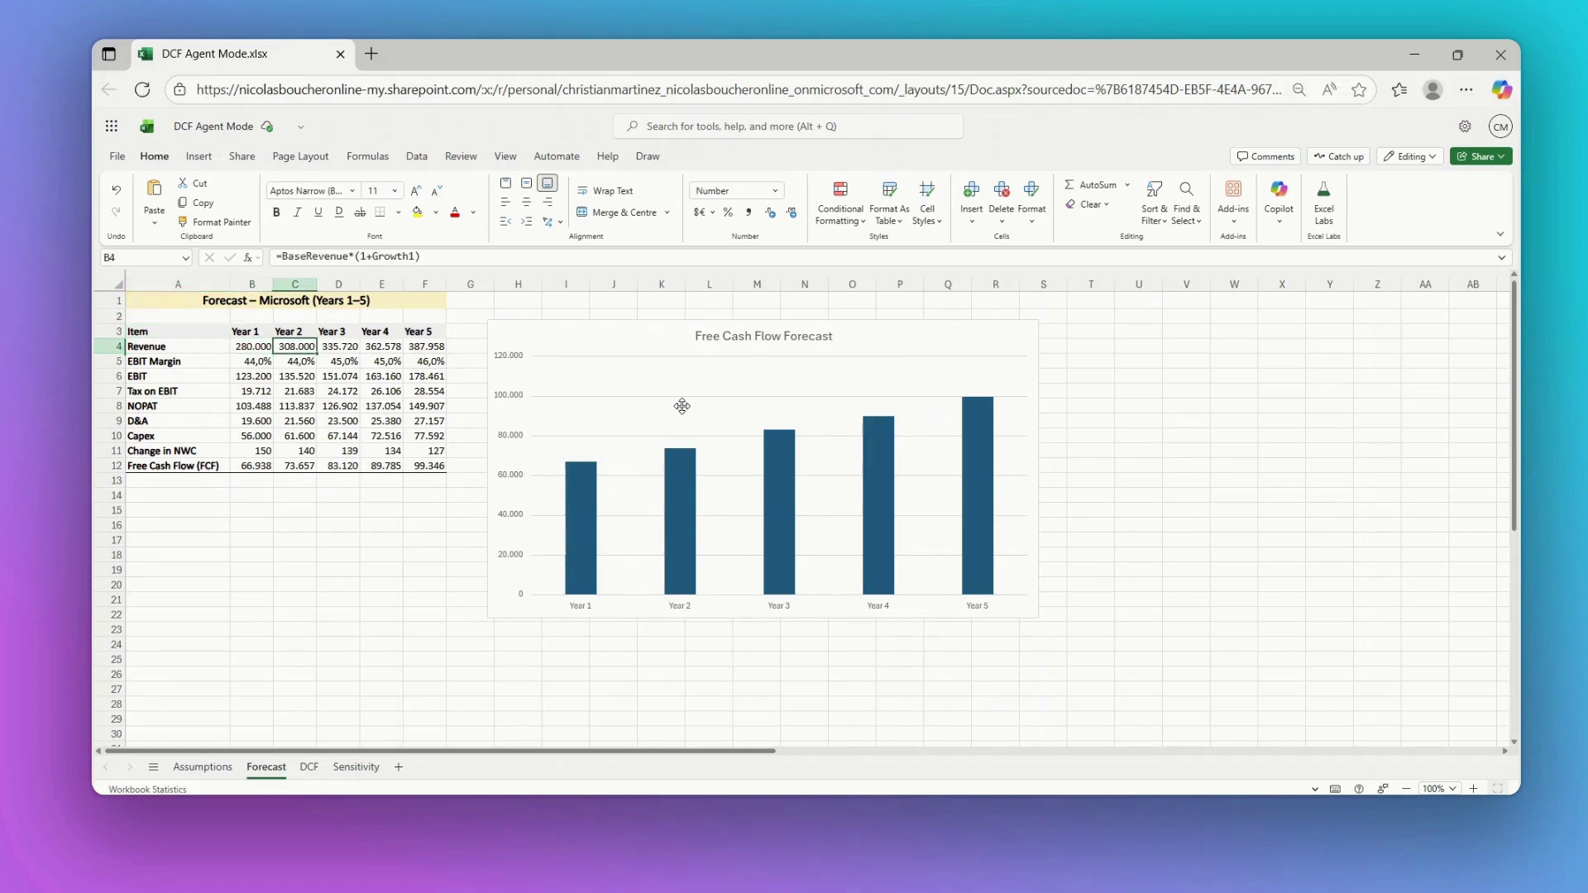
Nudge the Free Cash Flow Forecast chart up and right, then check the Year 1 free cash flow formula
click(662, 335)
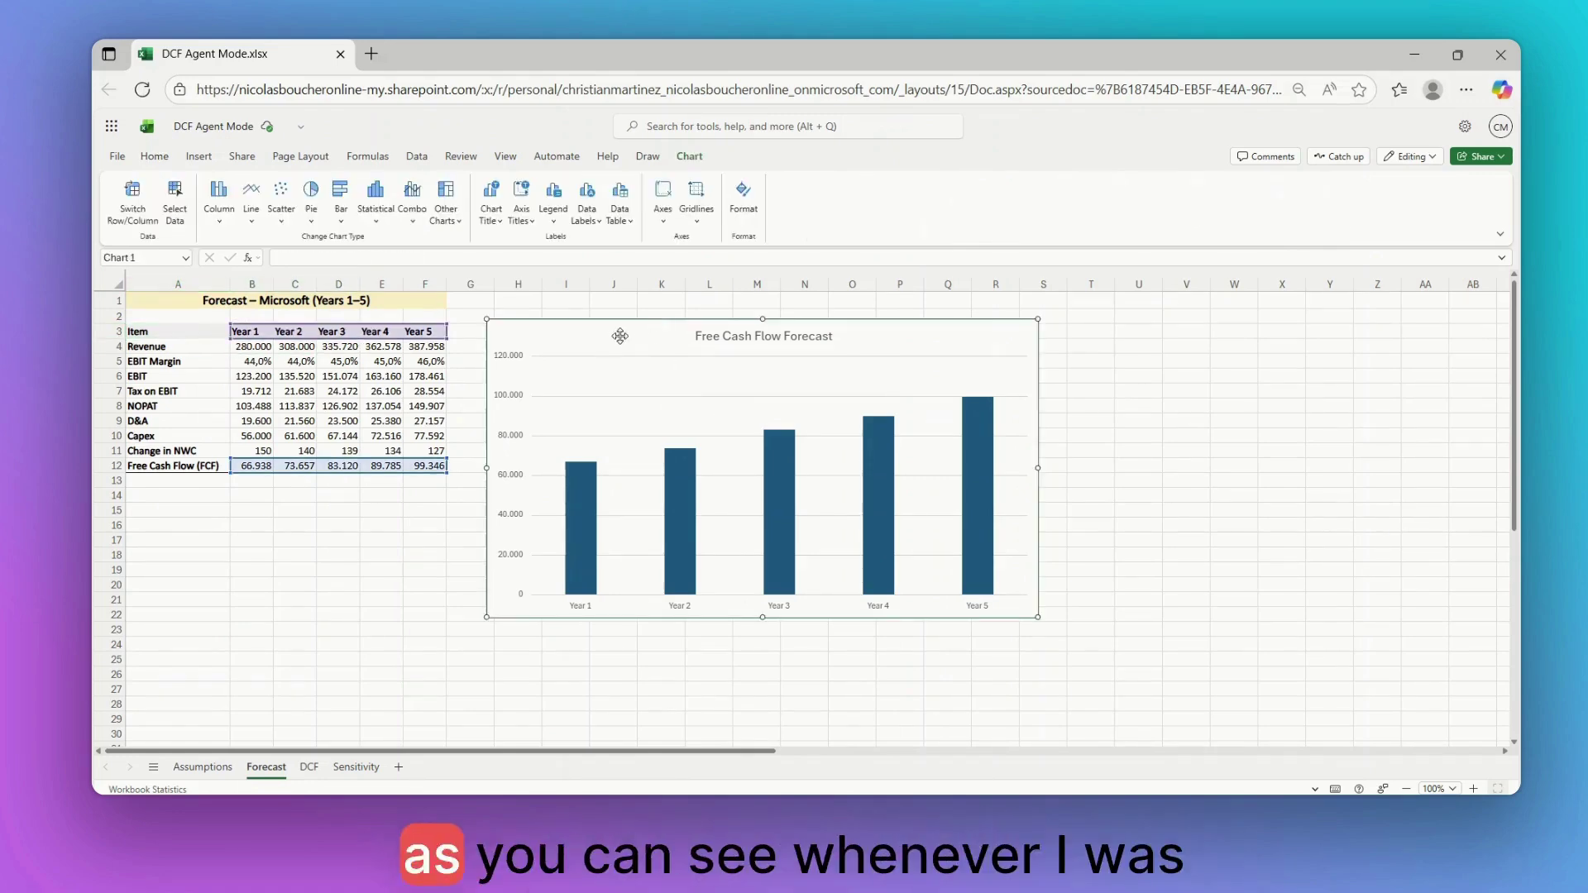
drag(640, 333, 650, 325)
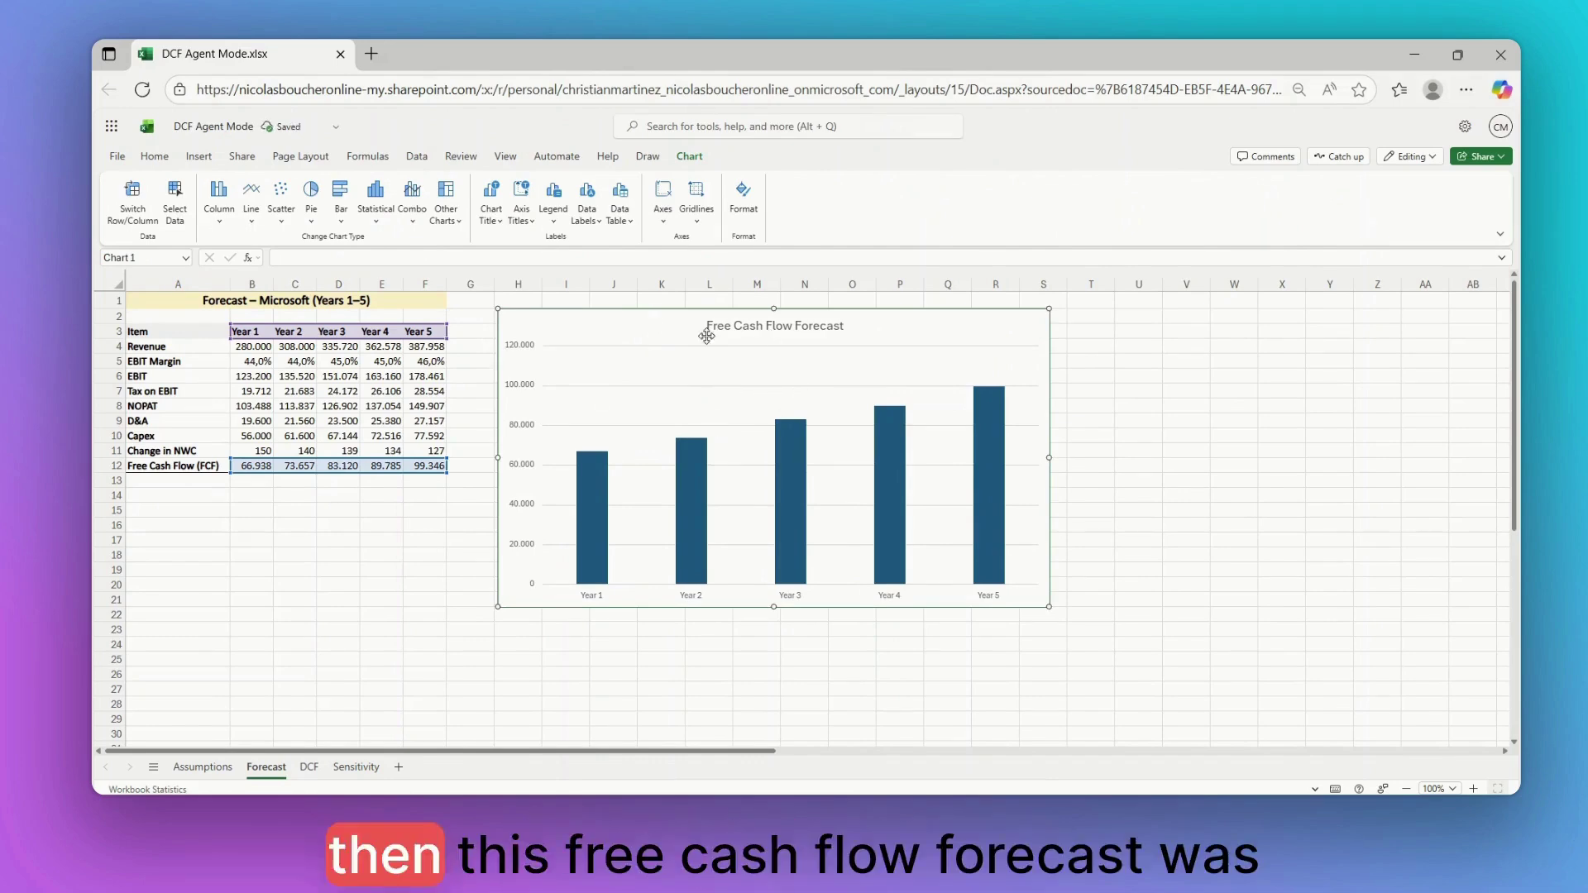
click(773, 329)
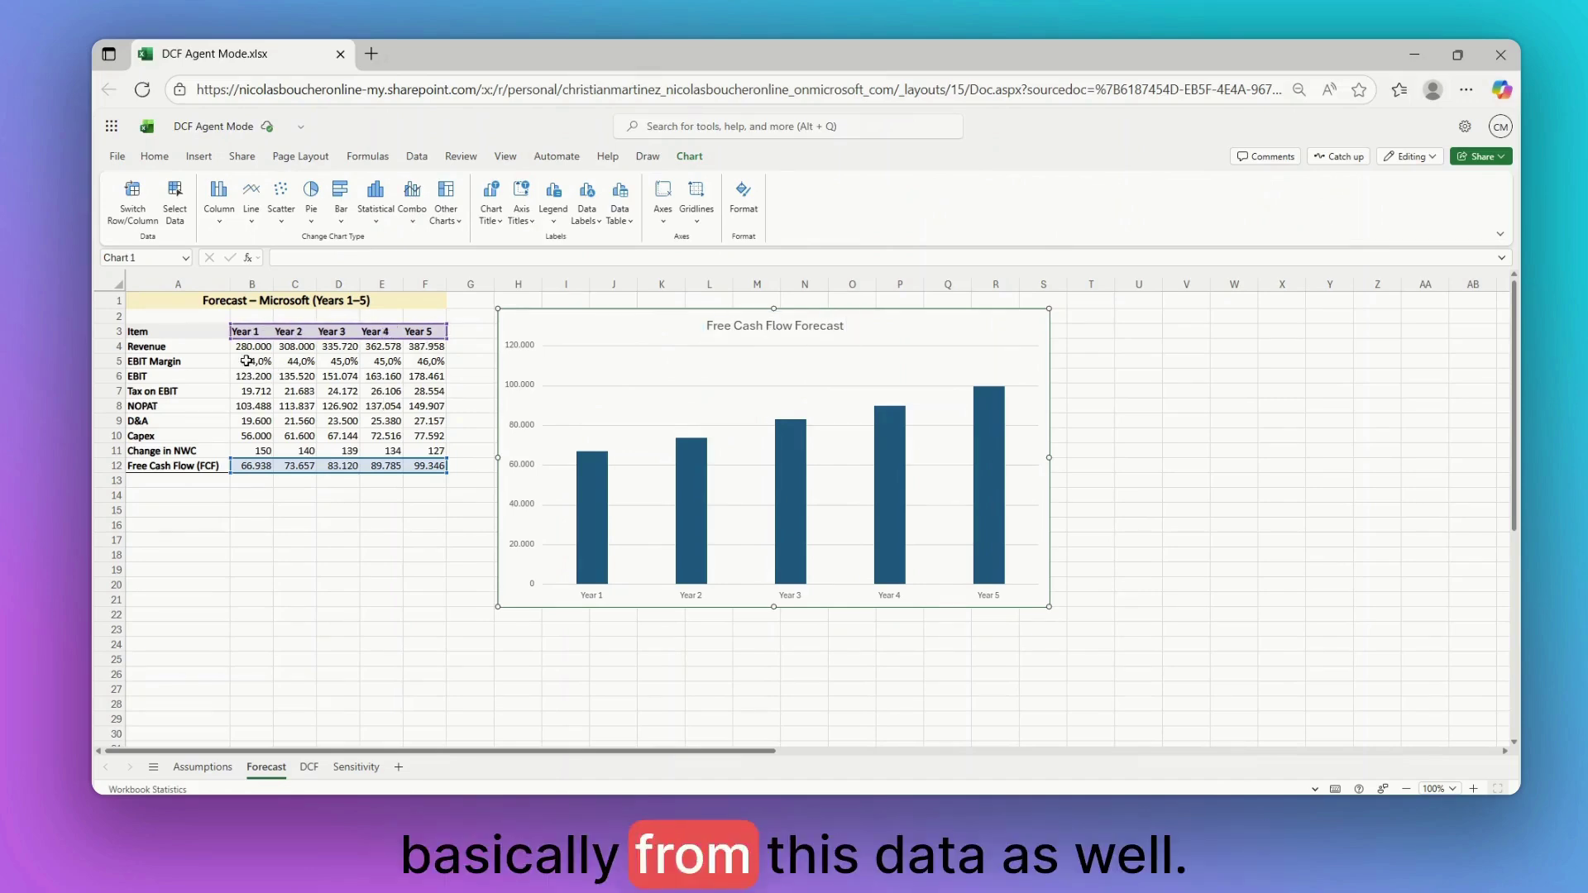
click(295, 517)
click(252, 466)
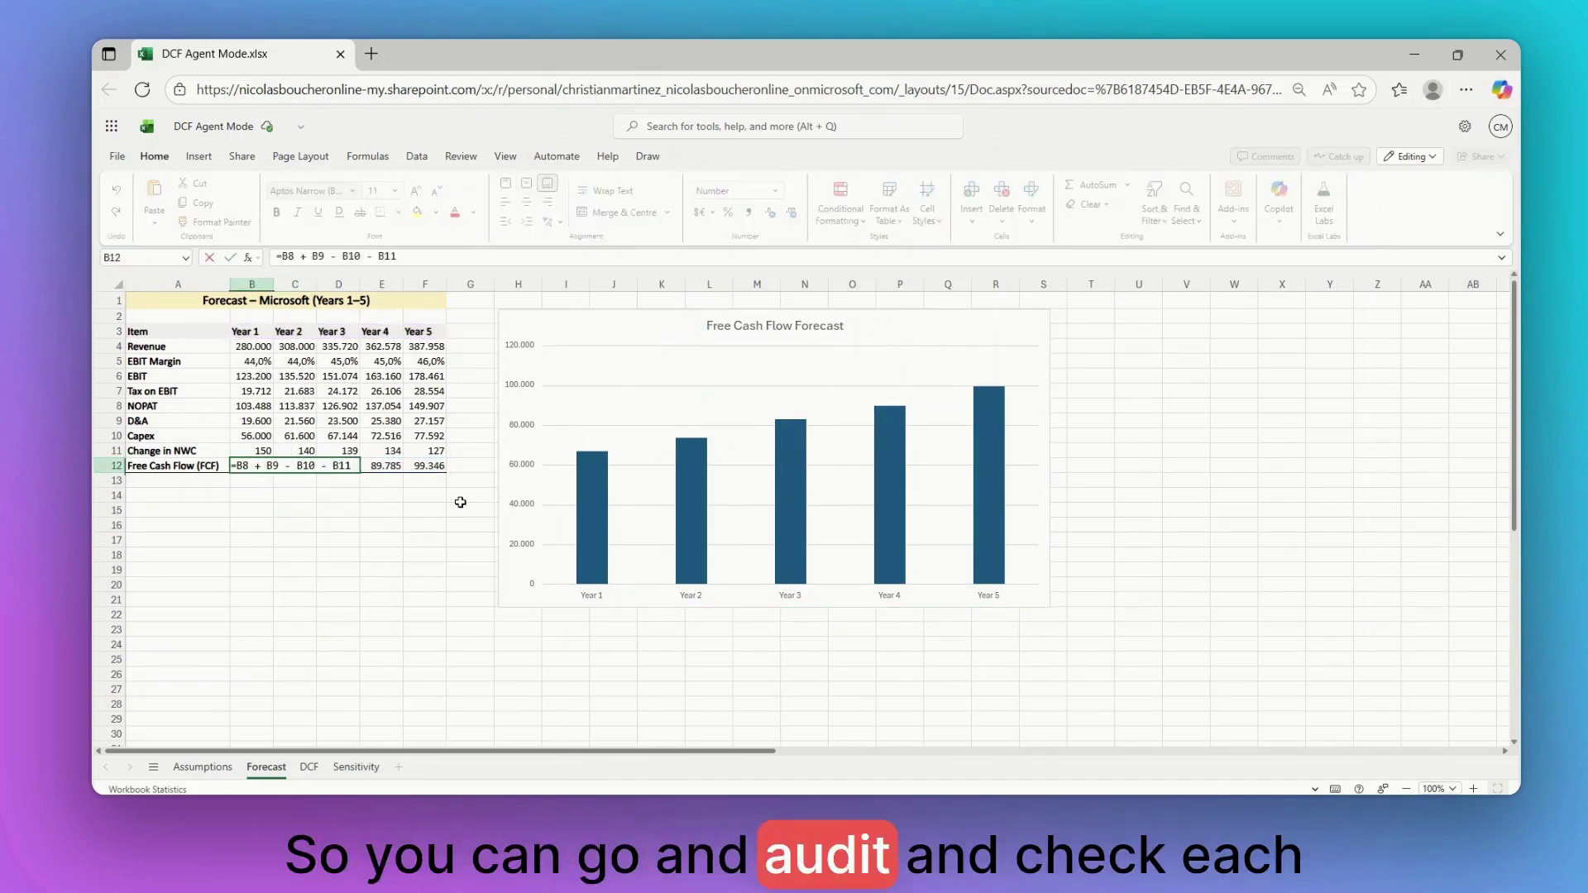
click(340, 522)
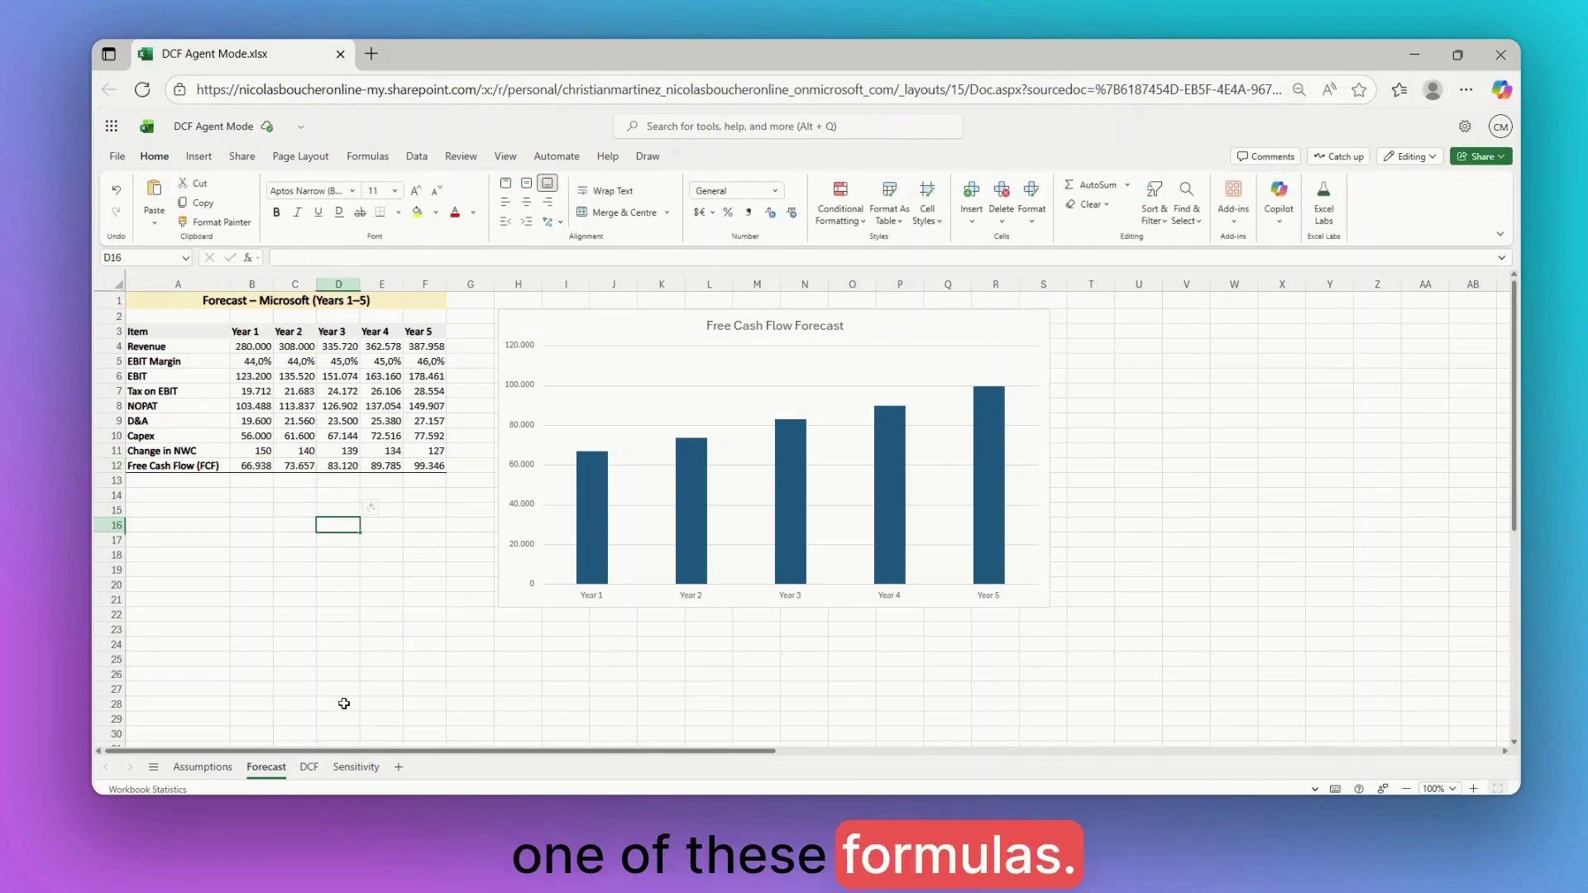
click(309, 767)
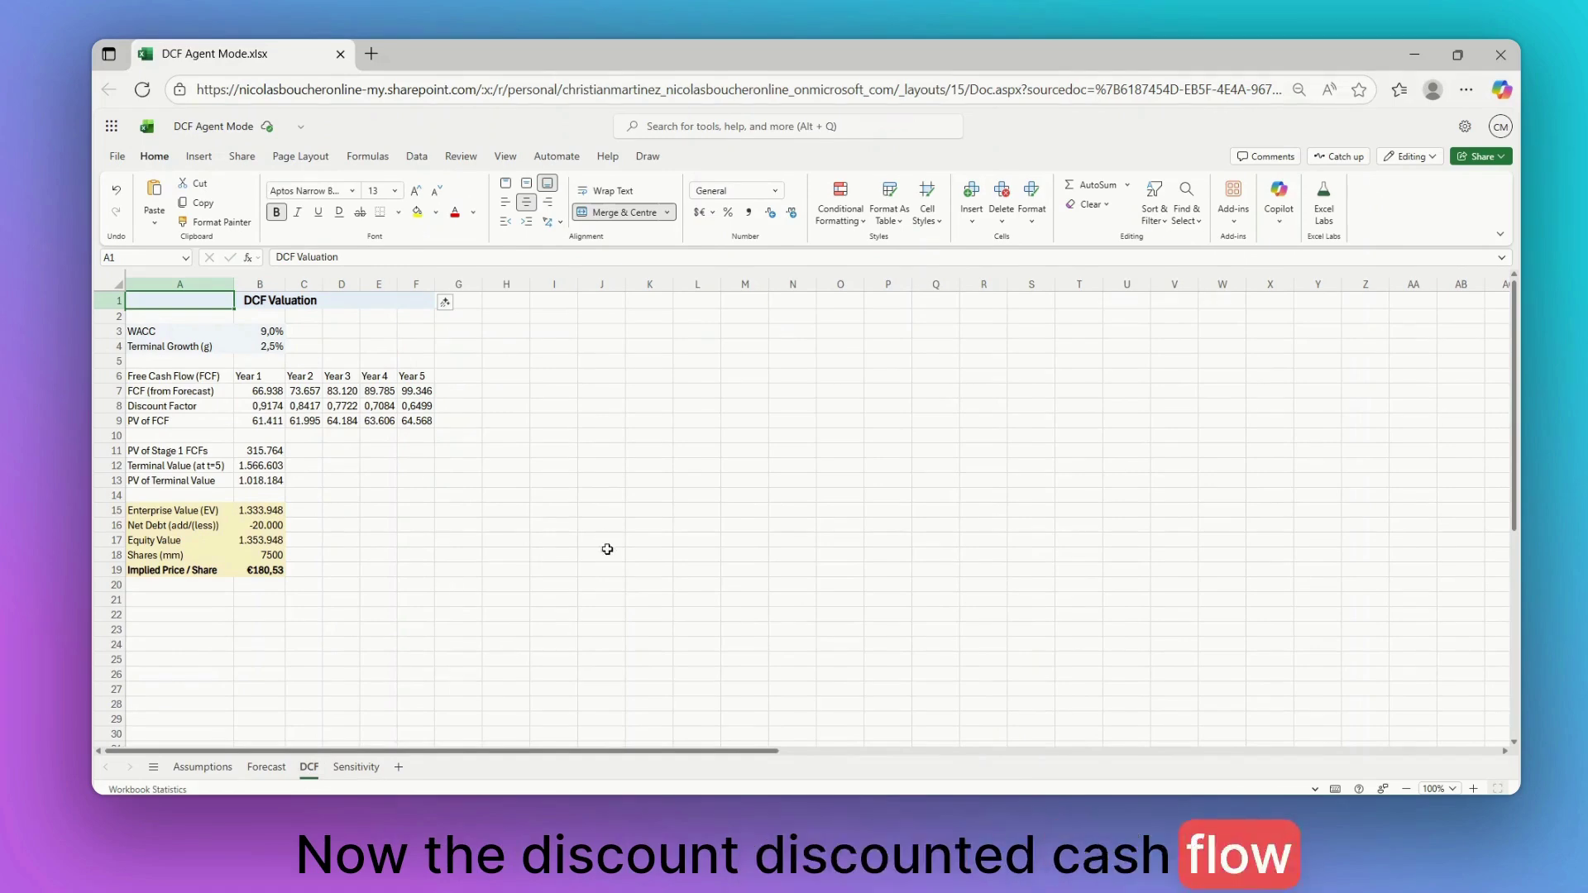
click(274, 333)
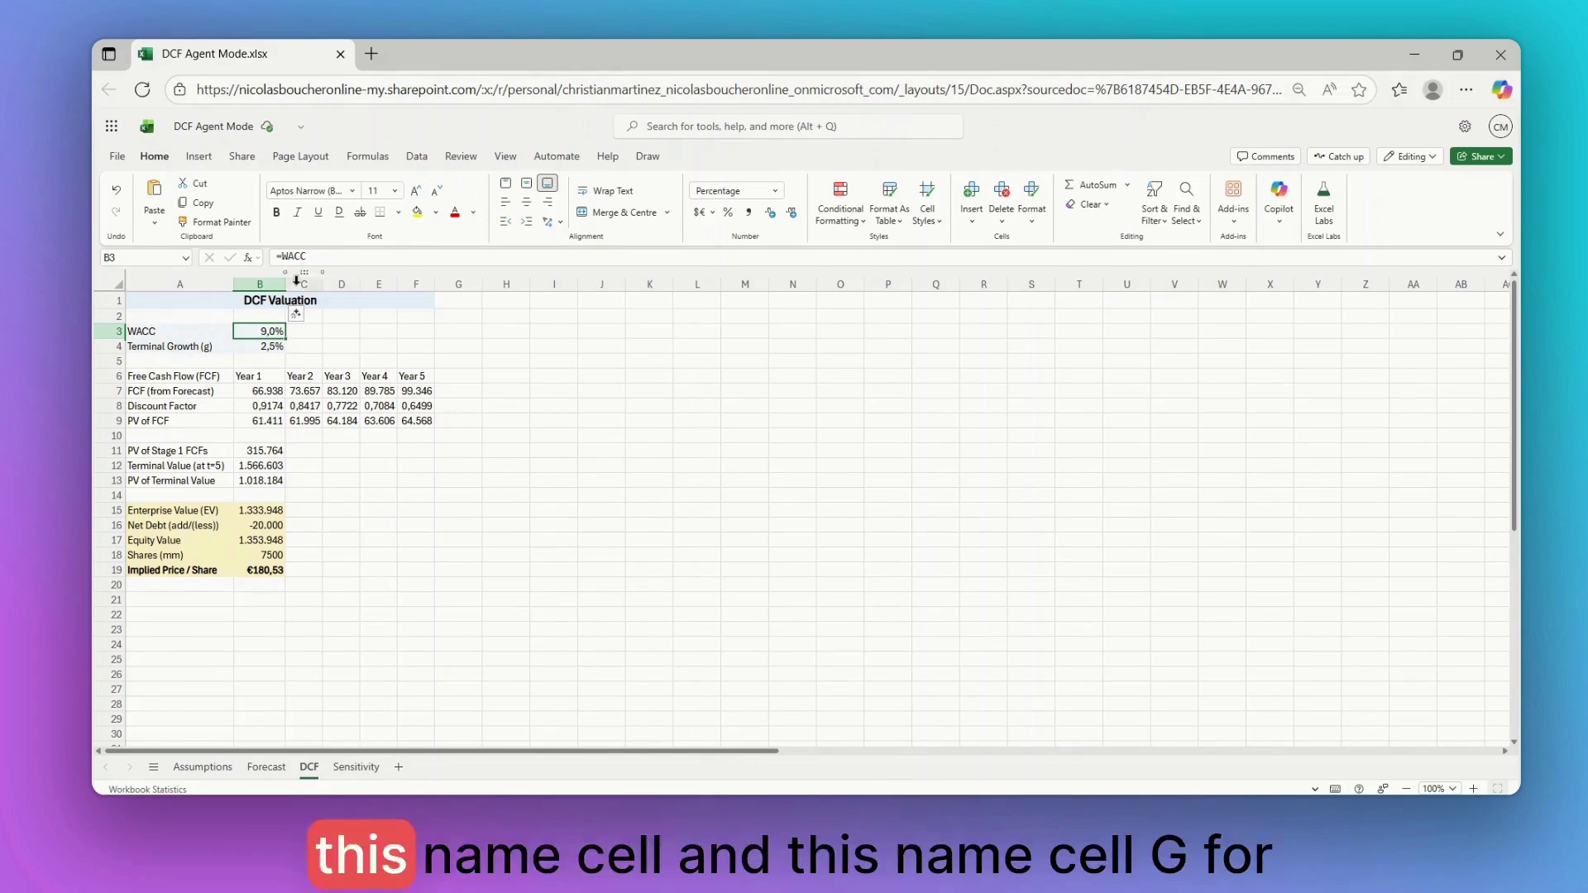
key(Down)
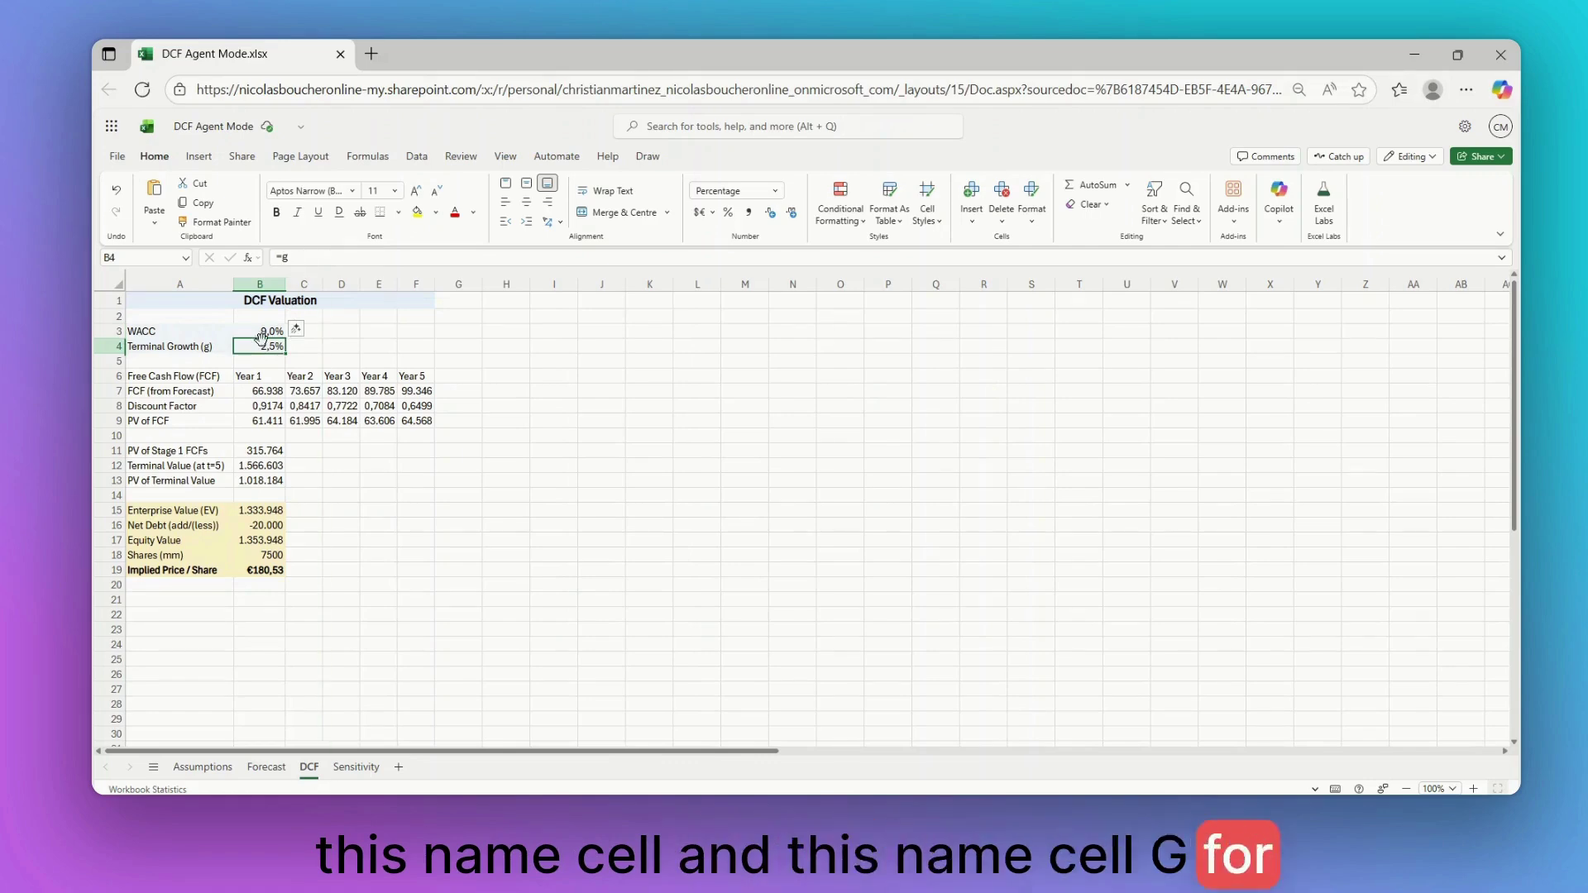
click(228, 770)
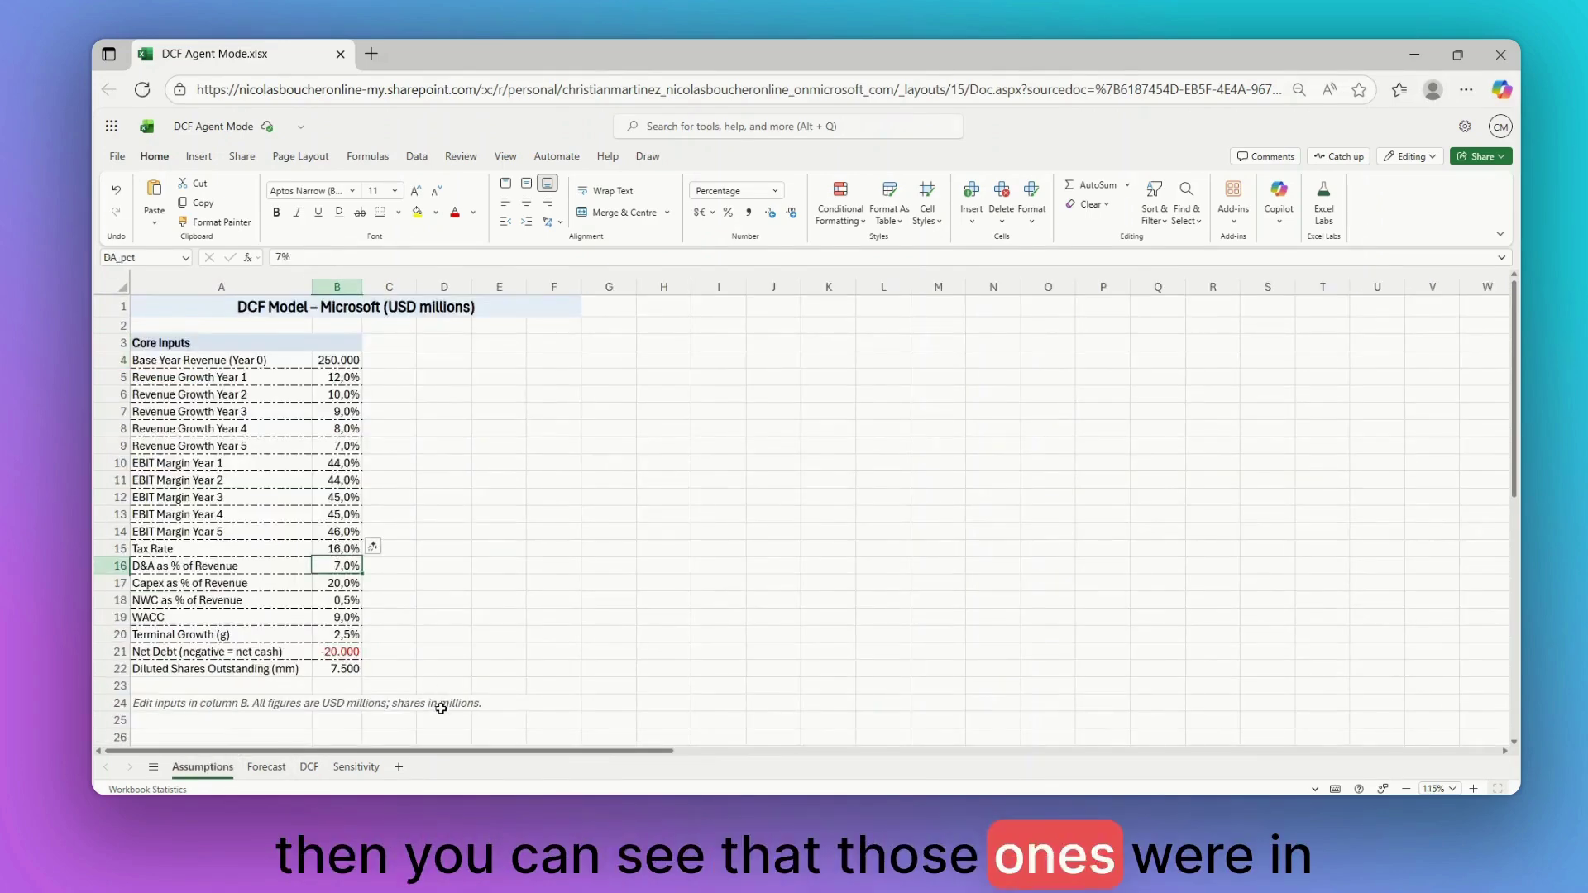
click(356, 636)
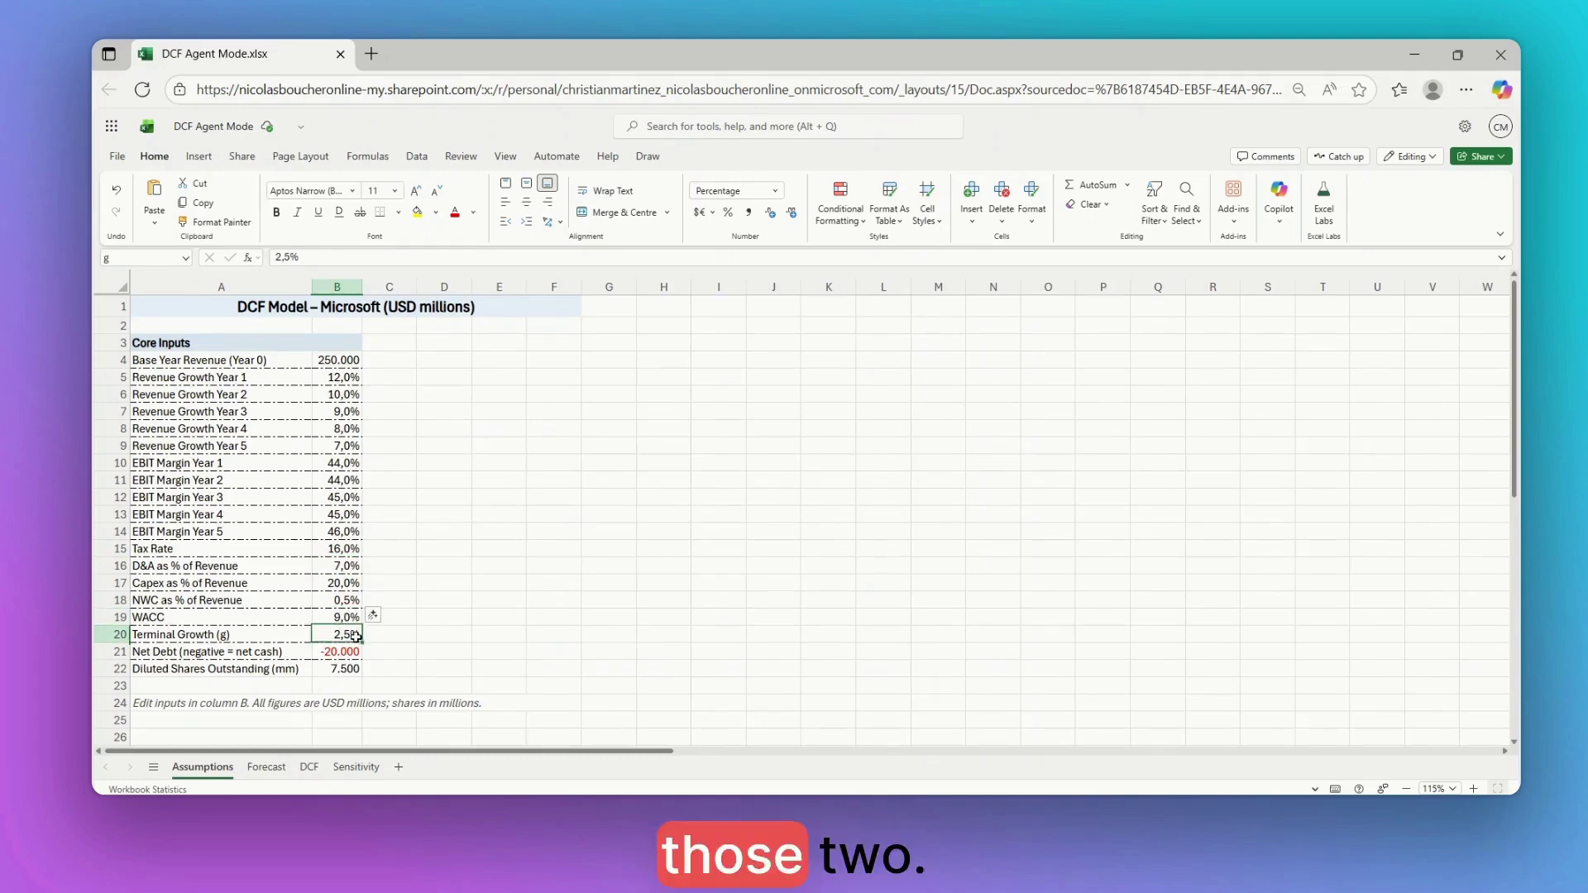
click(282, 765)
click(316, 767)
click(252, 512)
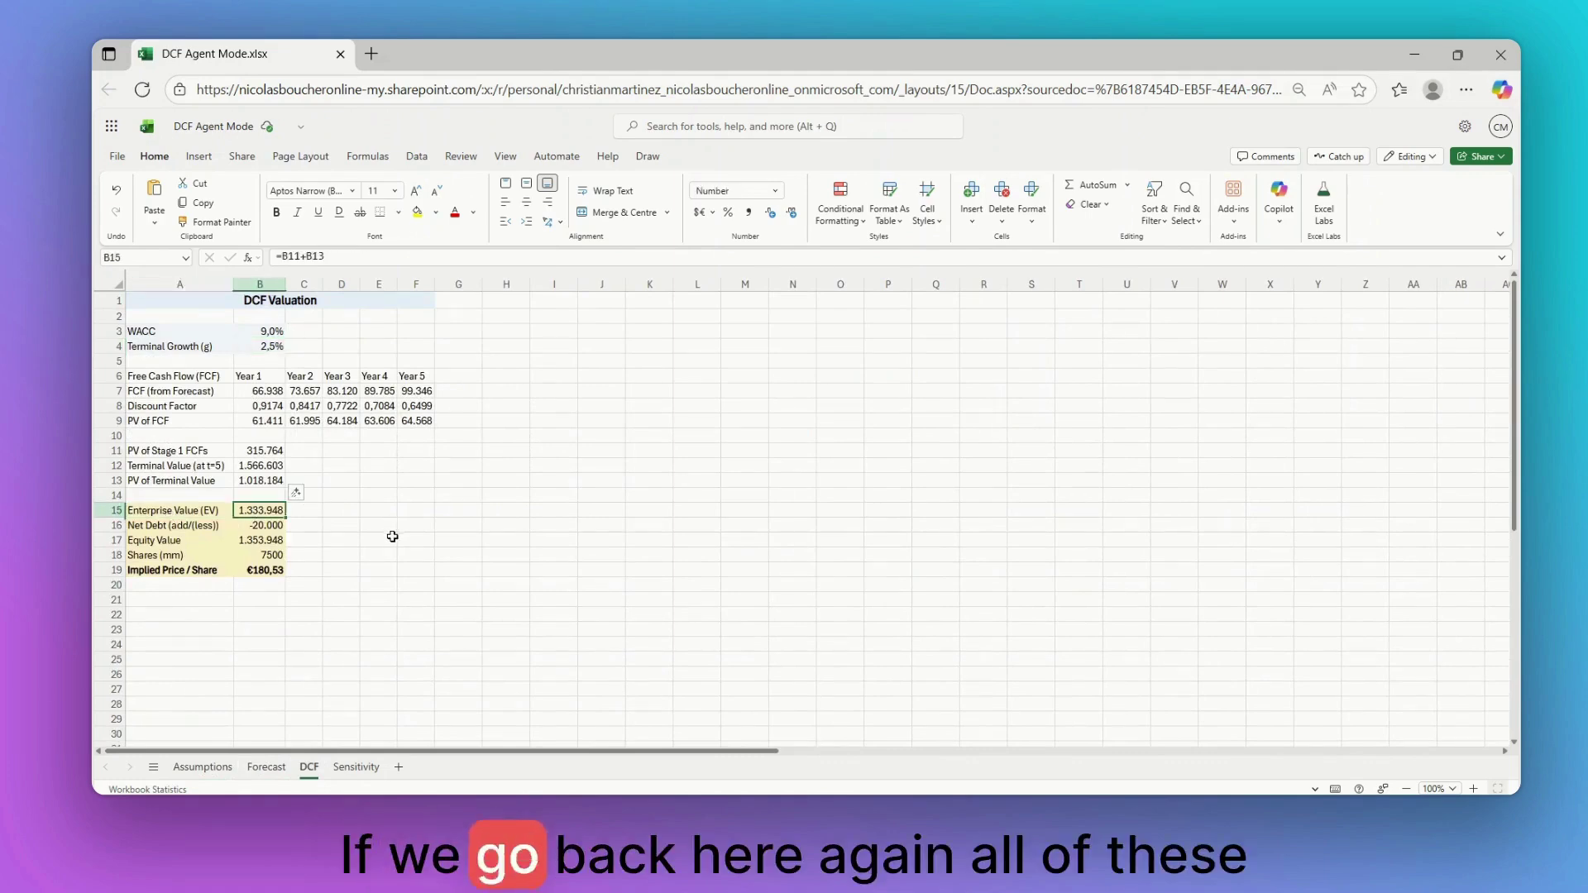
click(263, 527)
key(Down)
key(Down)
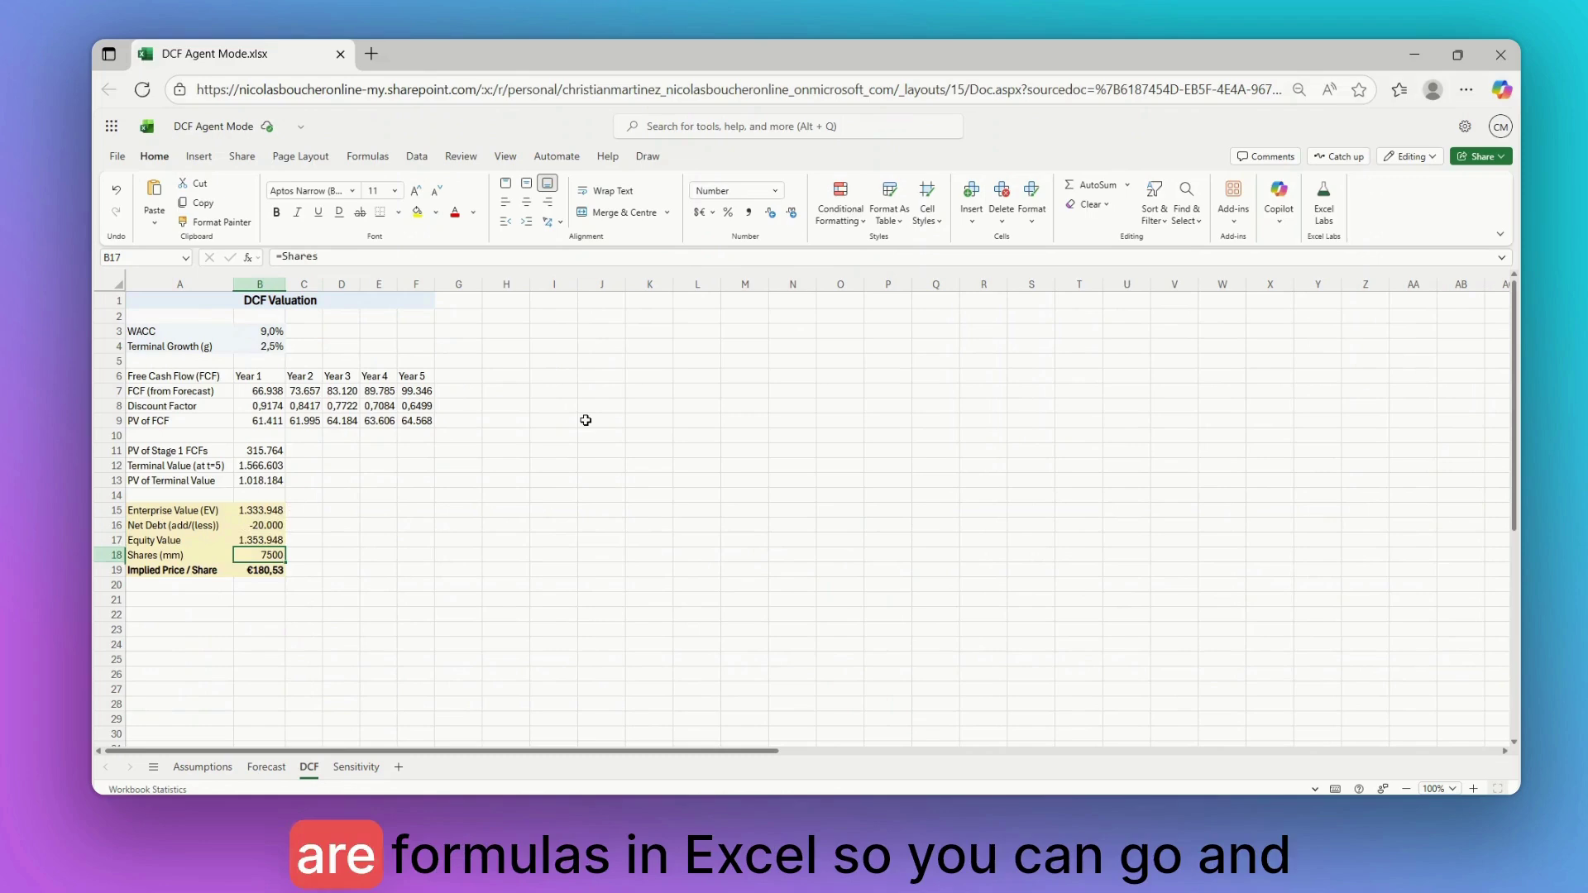
key(Down)
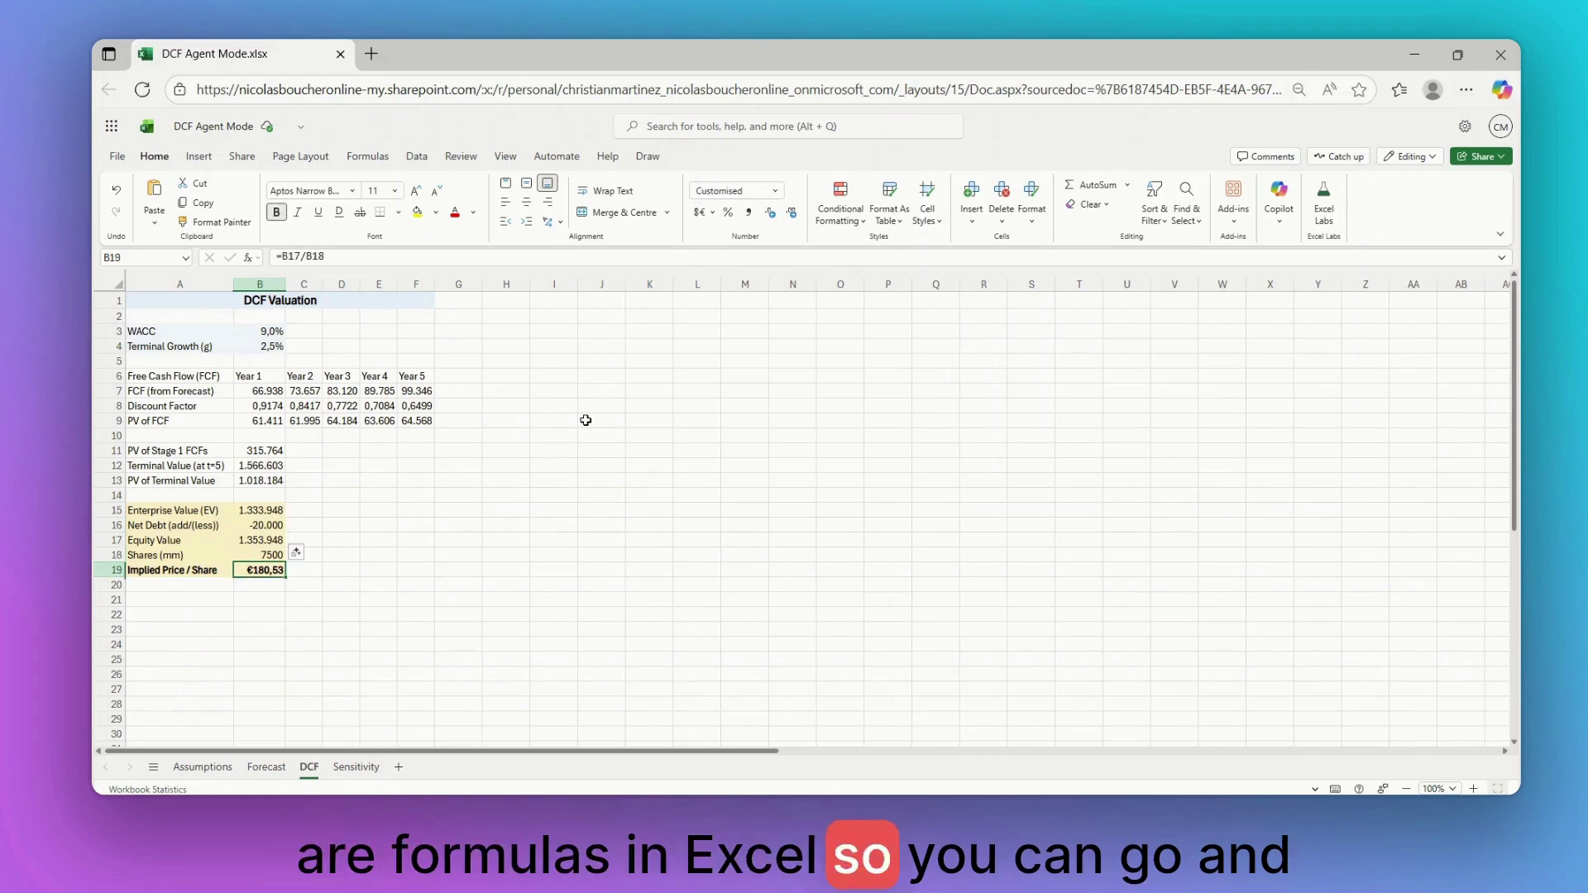
Open the Sensitivity sheet and inspect implied-price formulas in the WACC vs g grid, including F6
click(348, 773)
scroll(369, 436, up, 3)
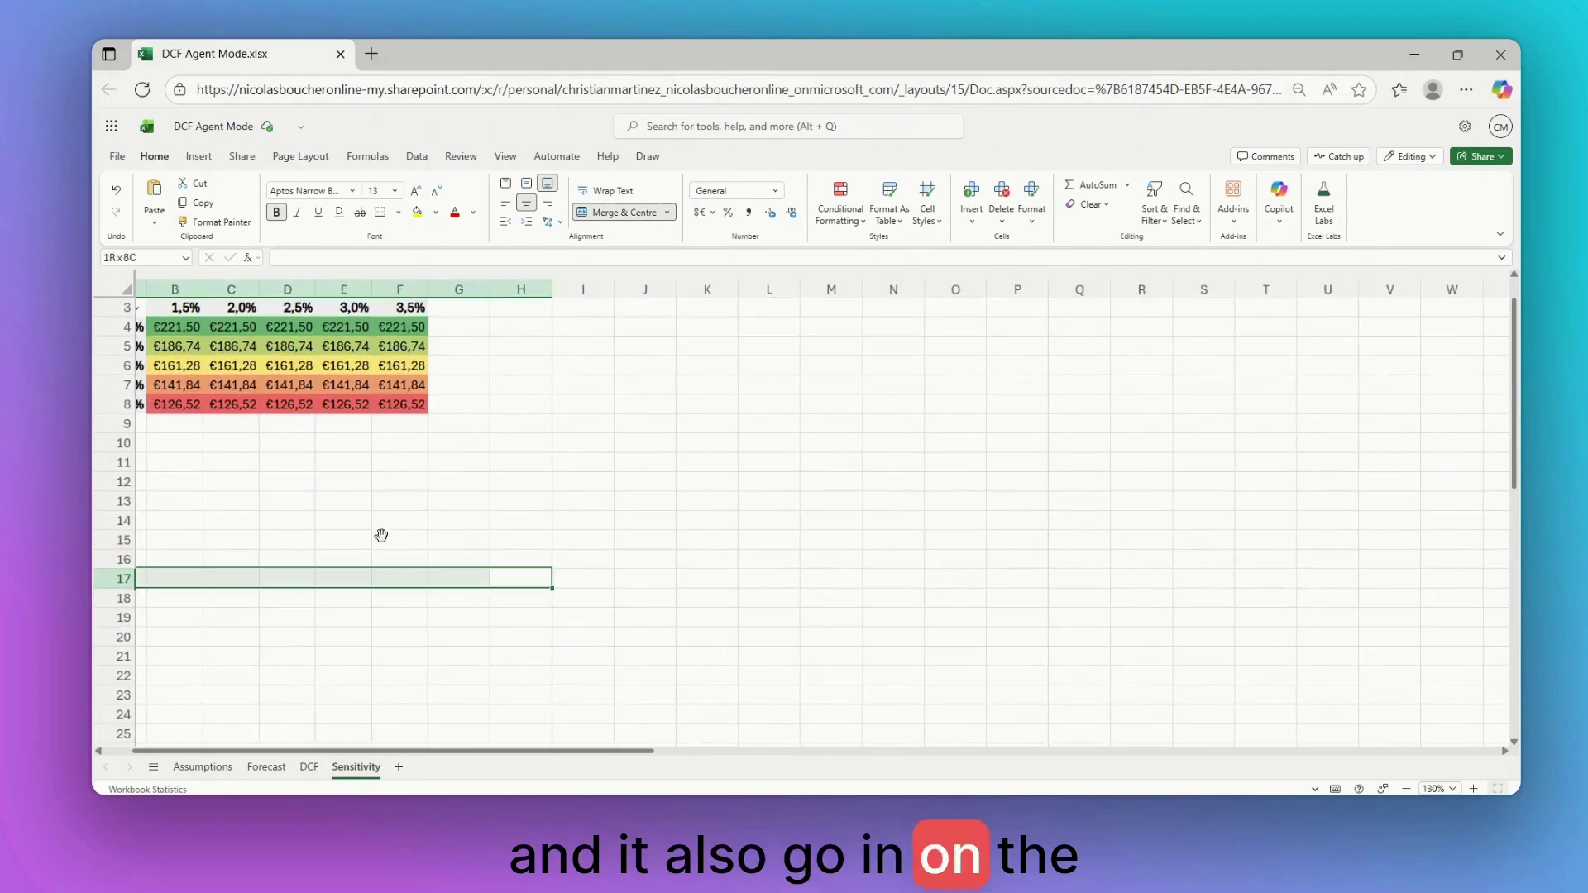
scroll(386, 447, up, 1)
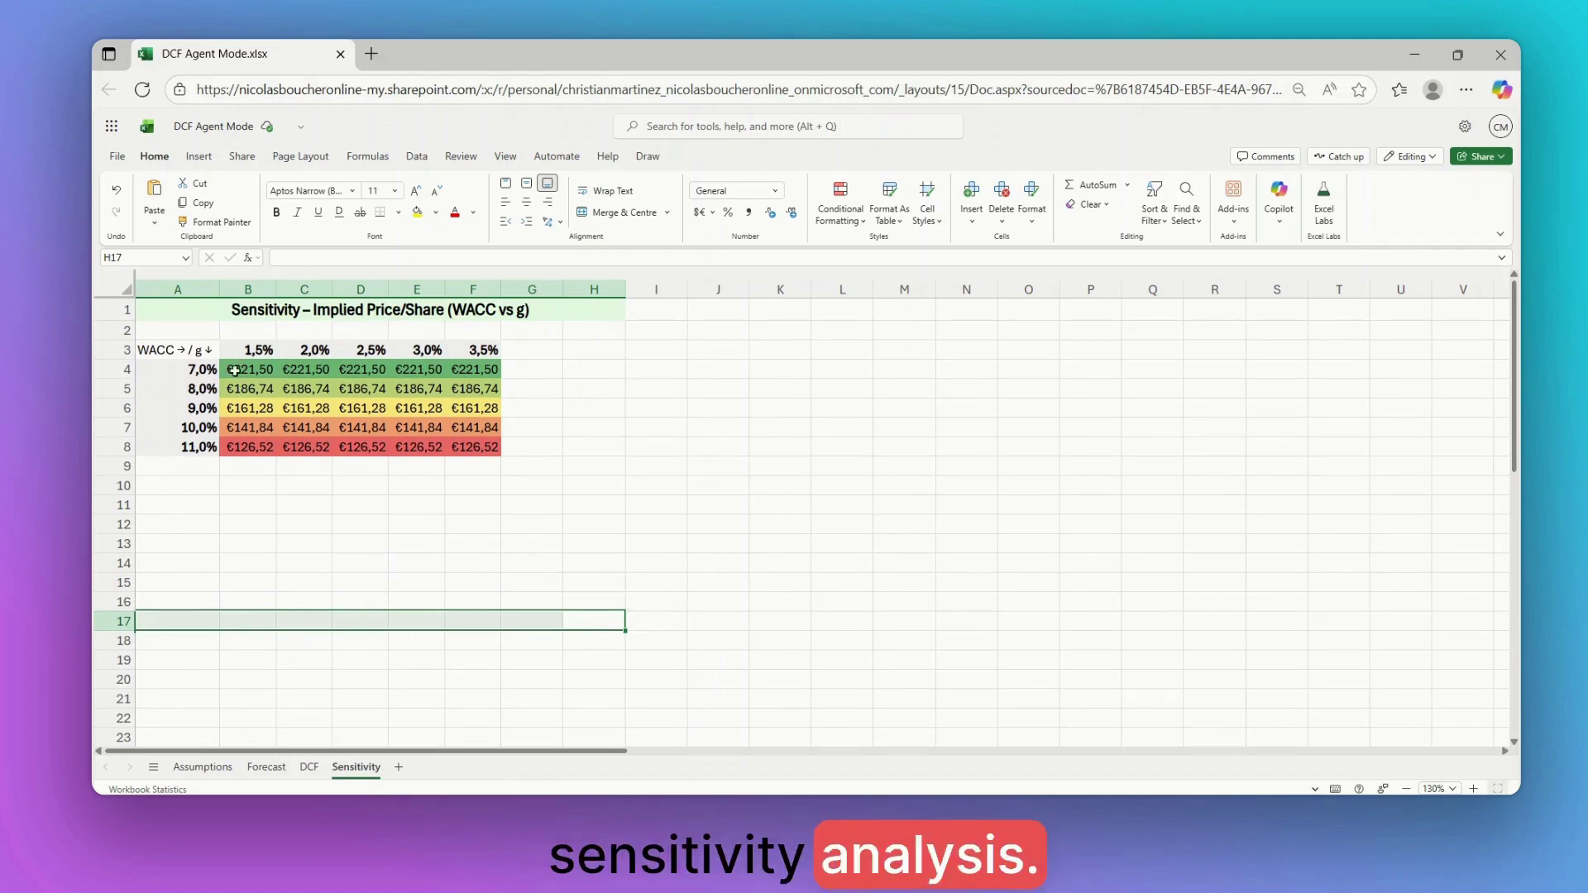
click(170, 350)
shift+click(449, 441)
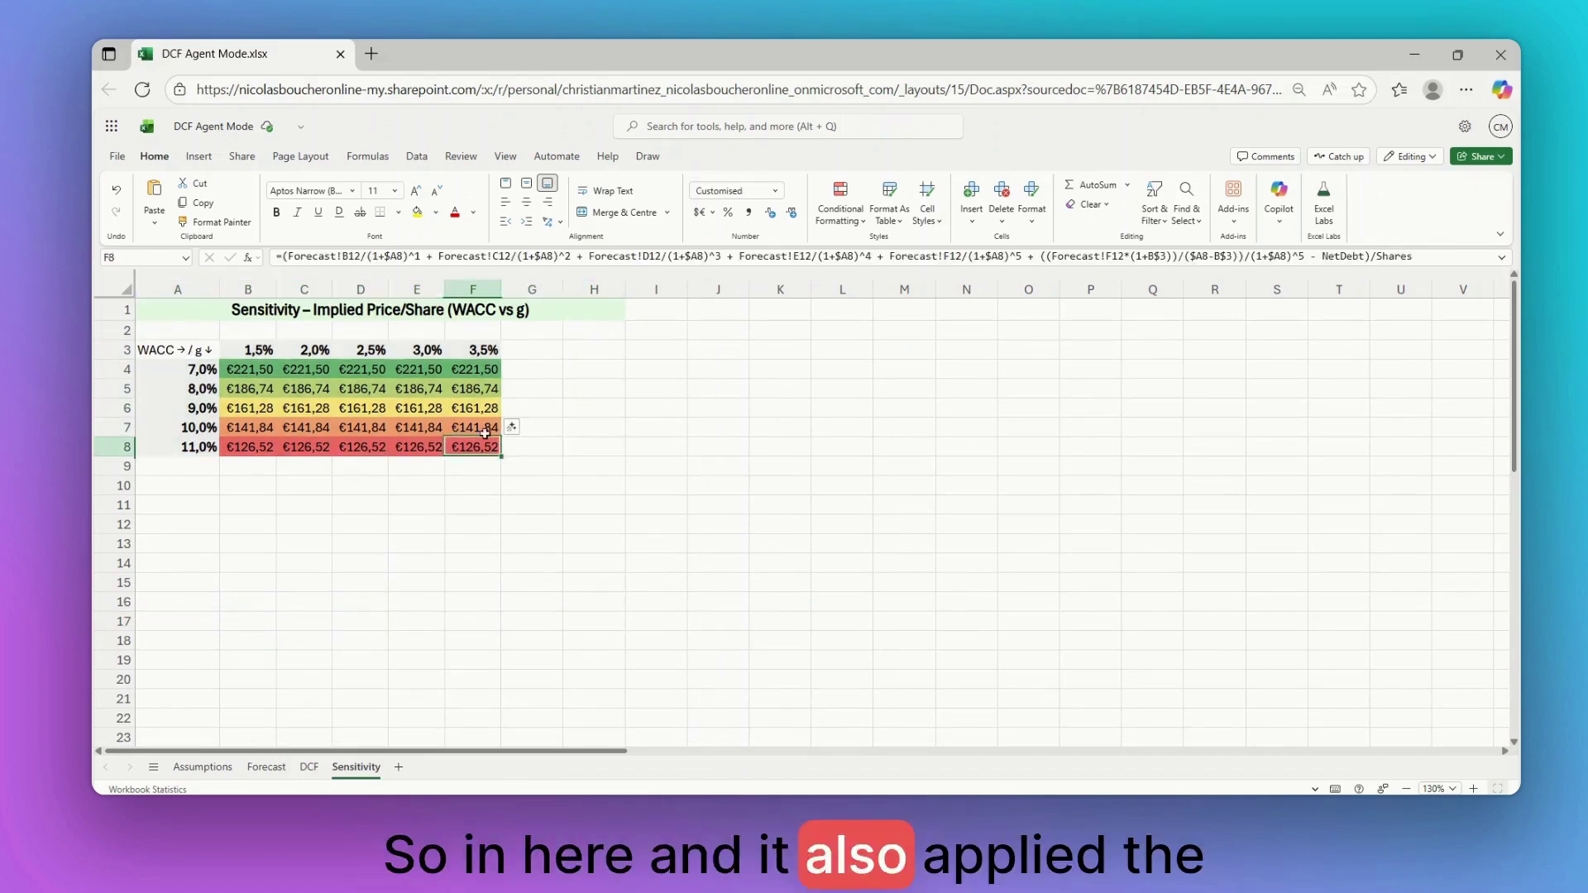
click(670, 487)
click(467, 408)
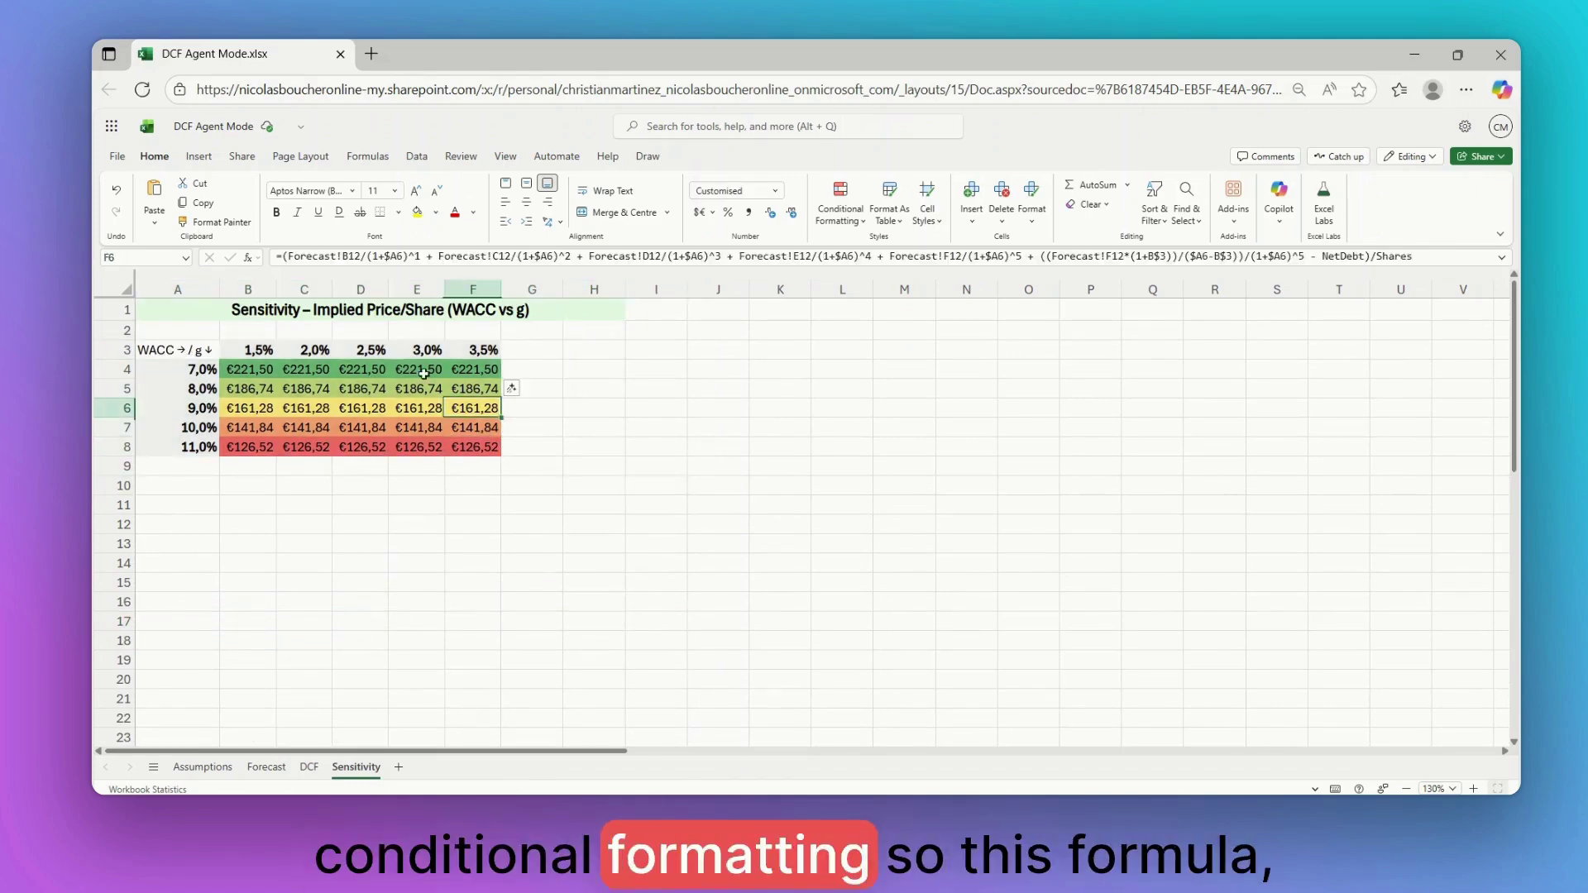
Edit the Graded Colour Scale rule on B4:F8 to use the blue-white-red scale
click(840, 235)
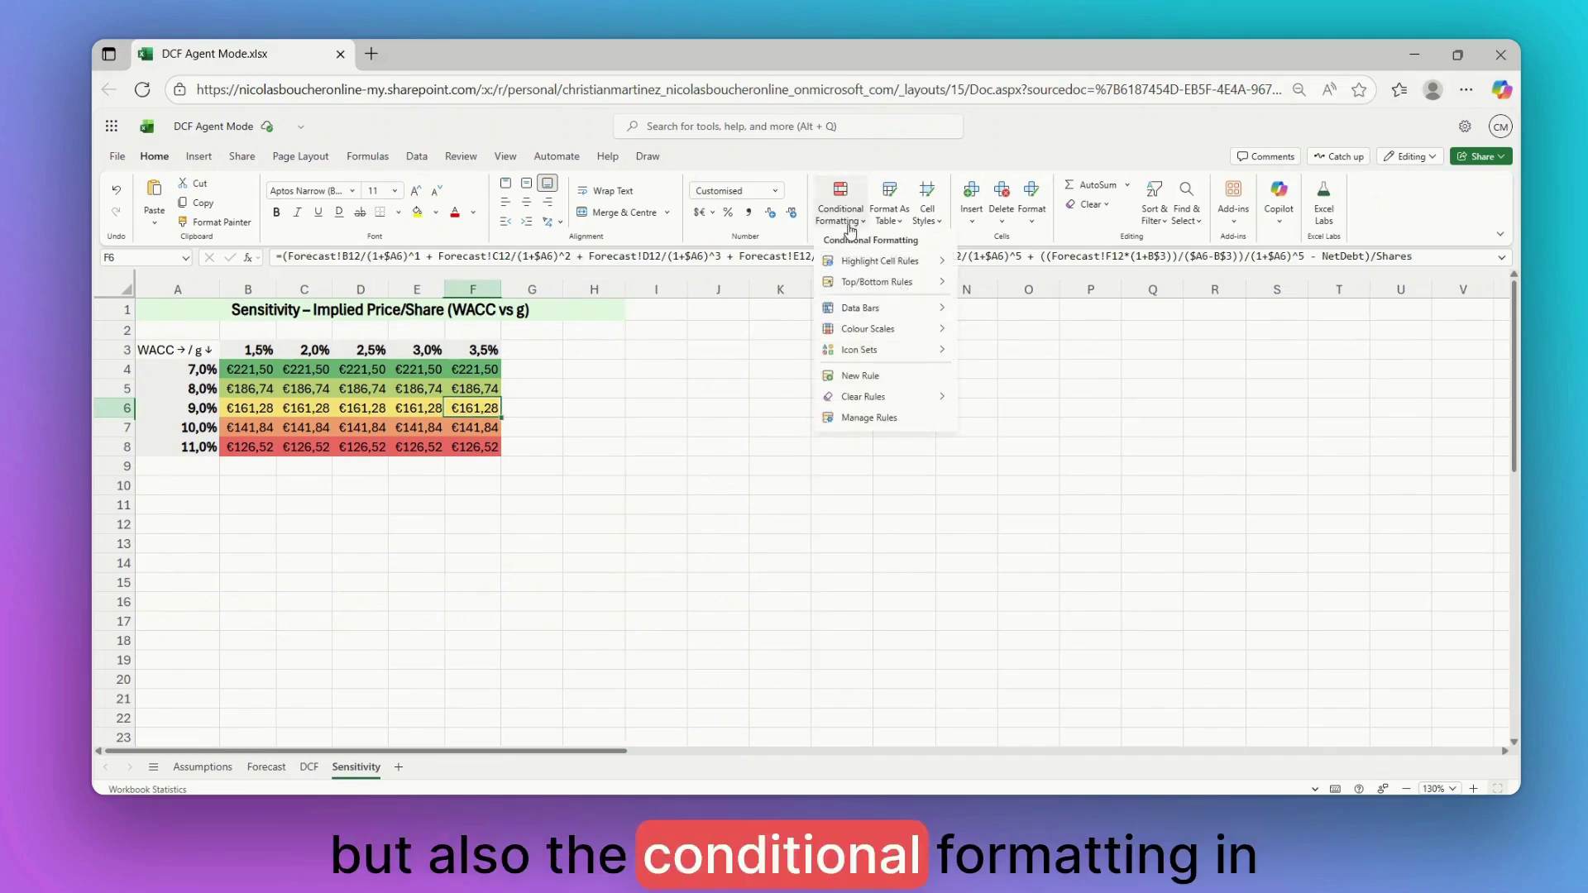
click(870, 419)
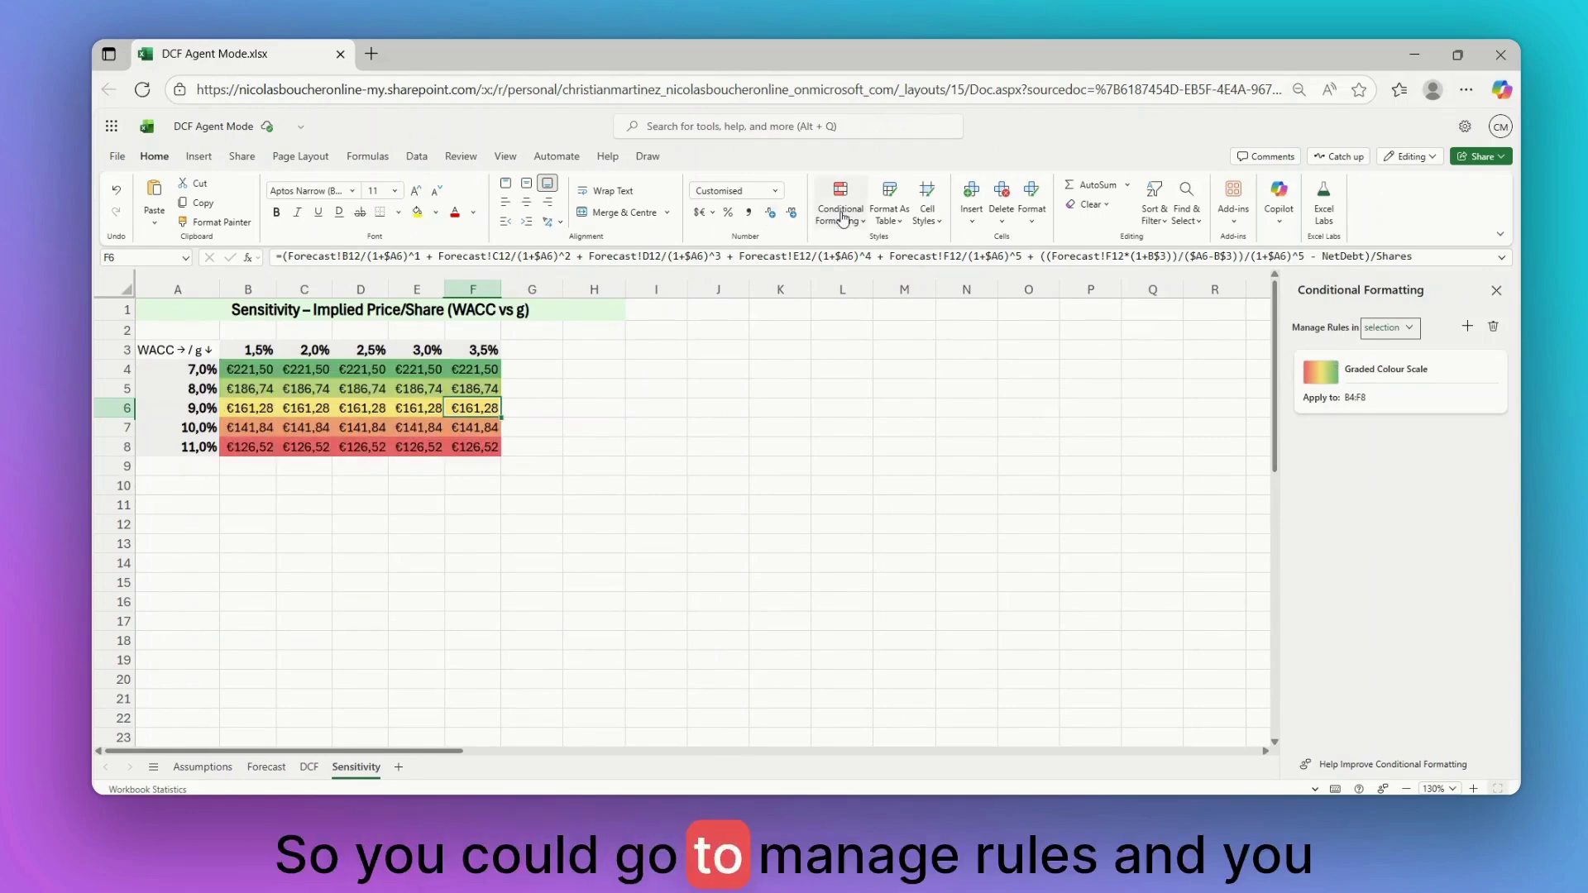
mouse_move(1380, 372)
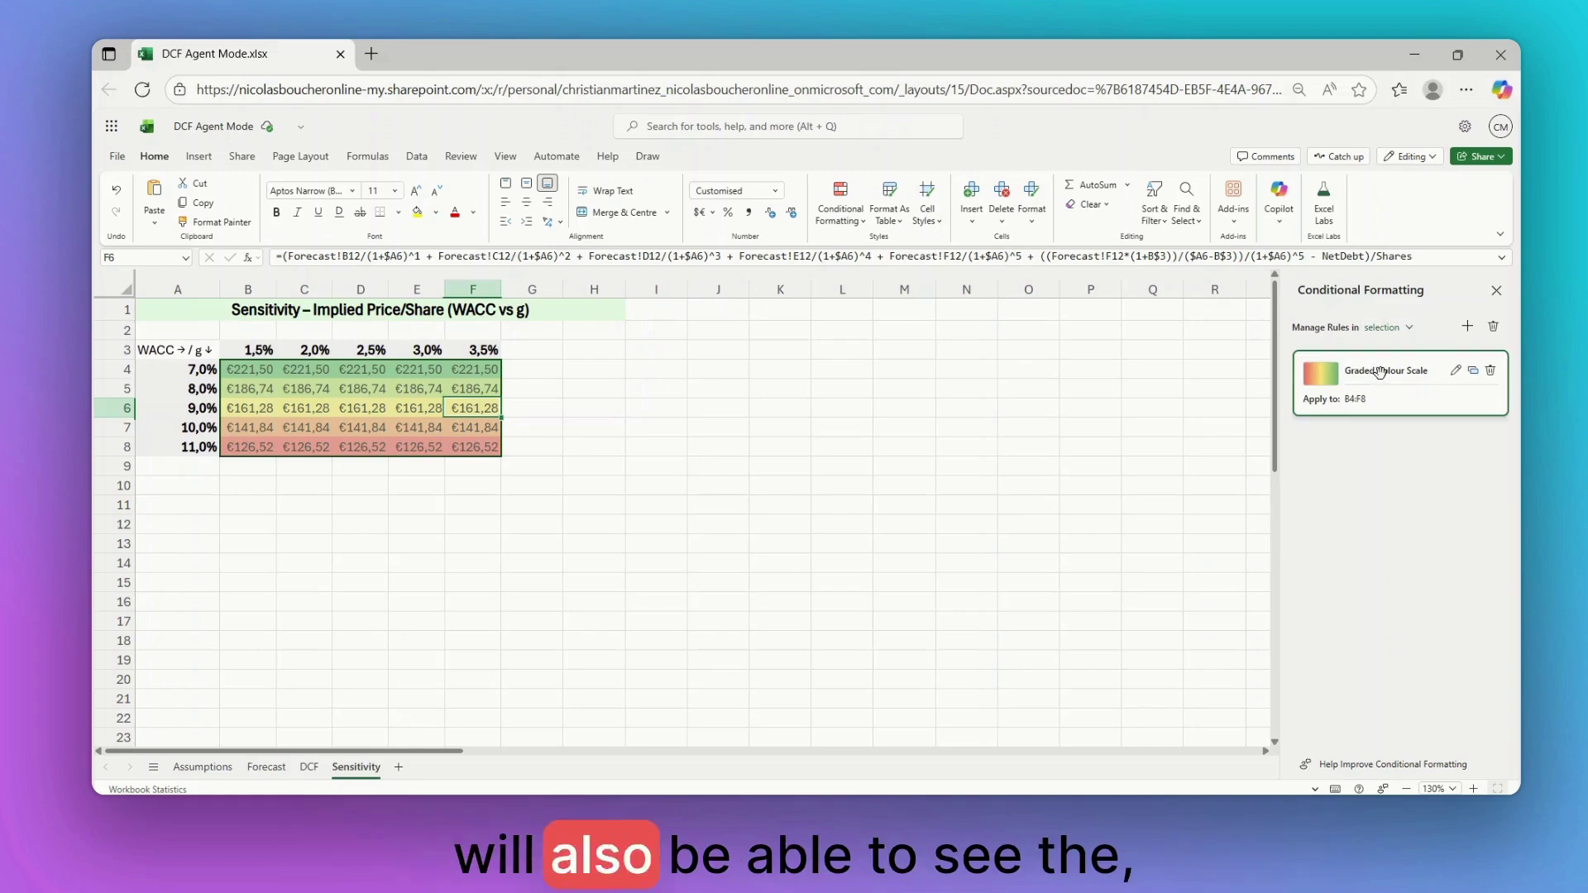
click(1455, 370)
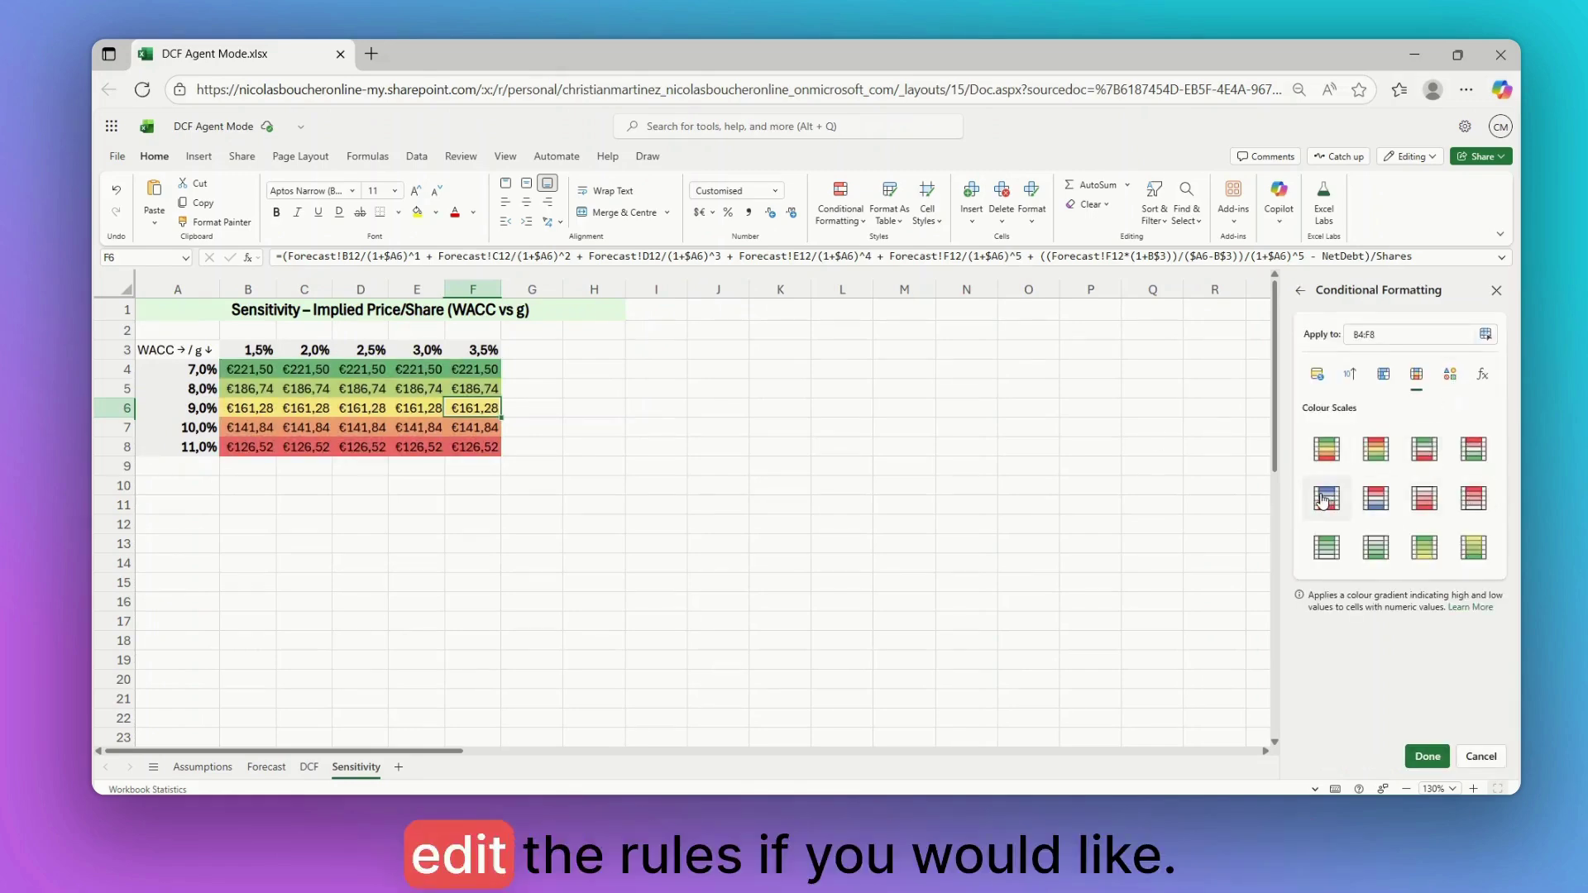
click(1076, 504)
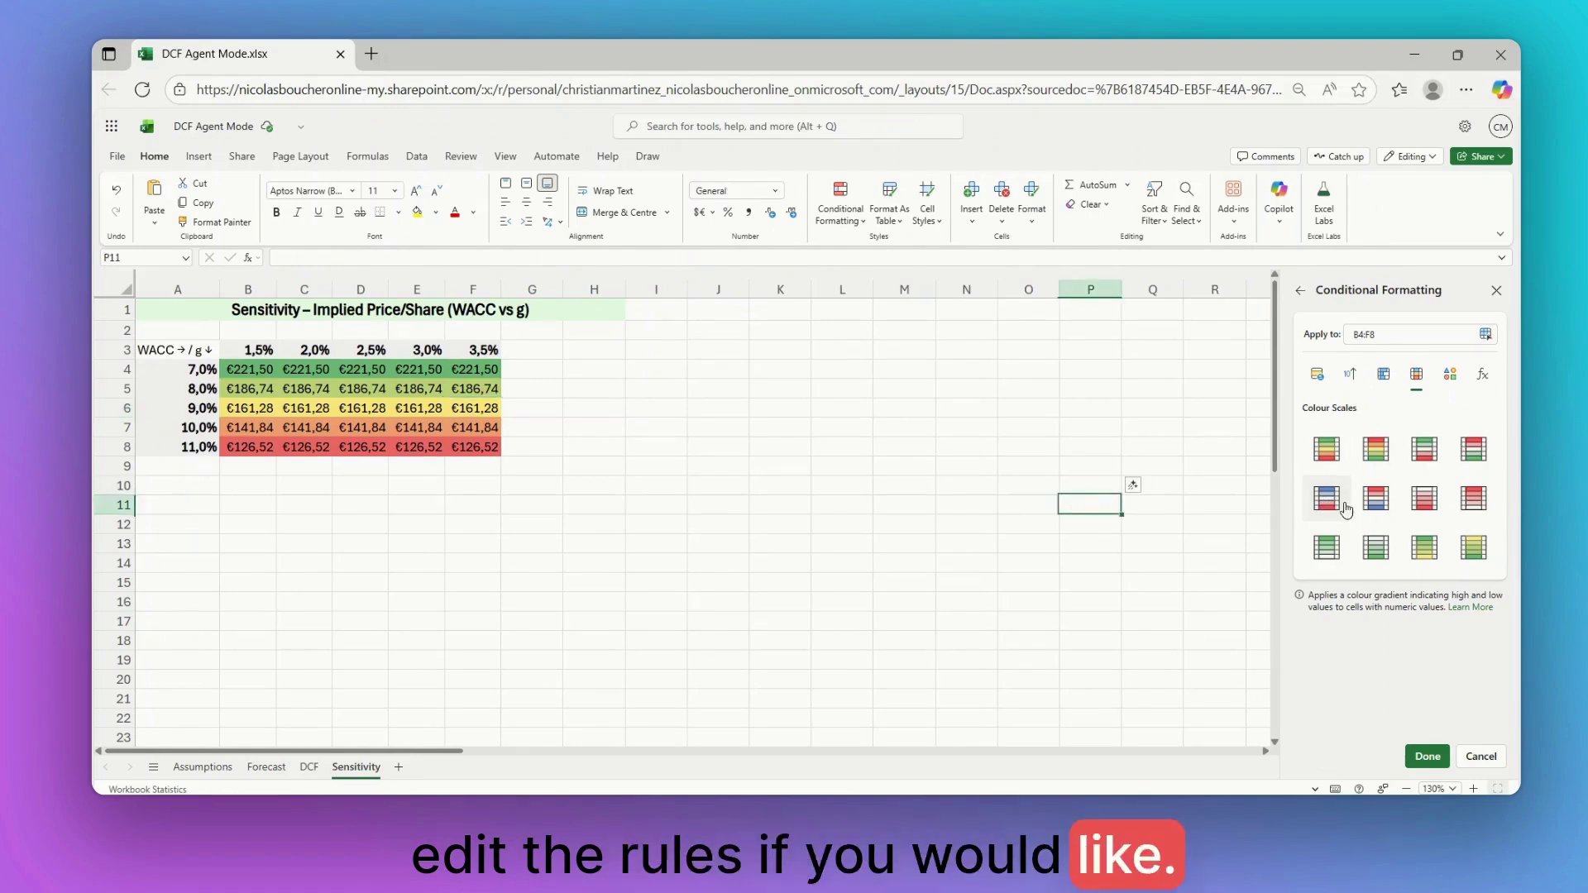
click(1443, 767)
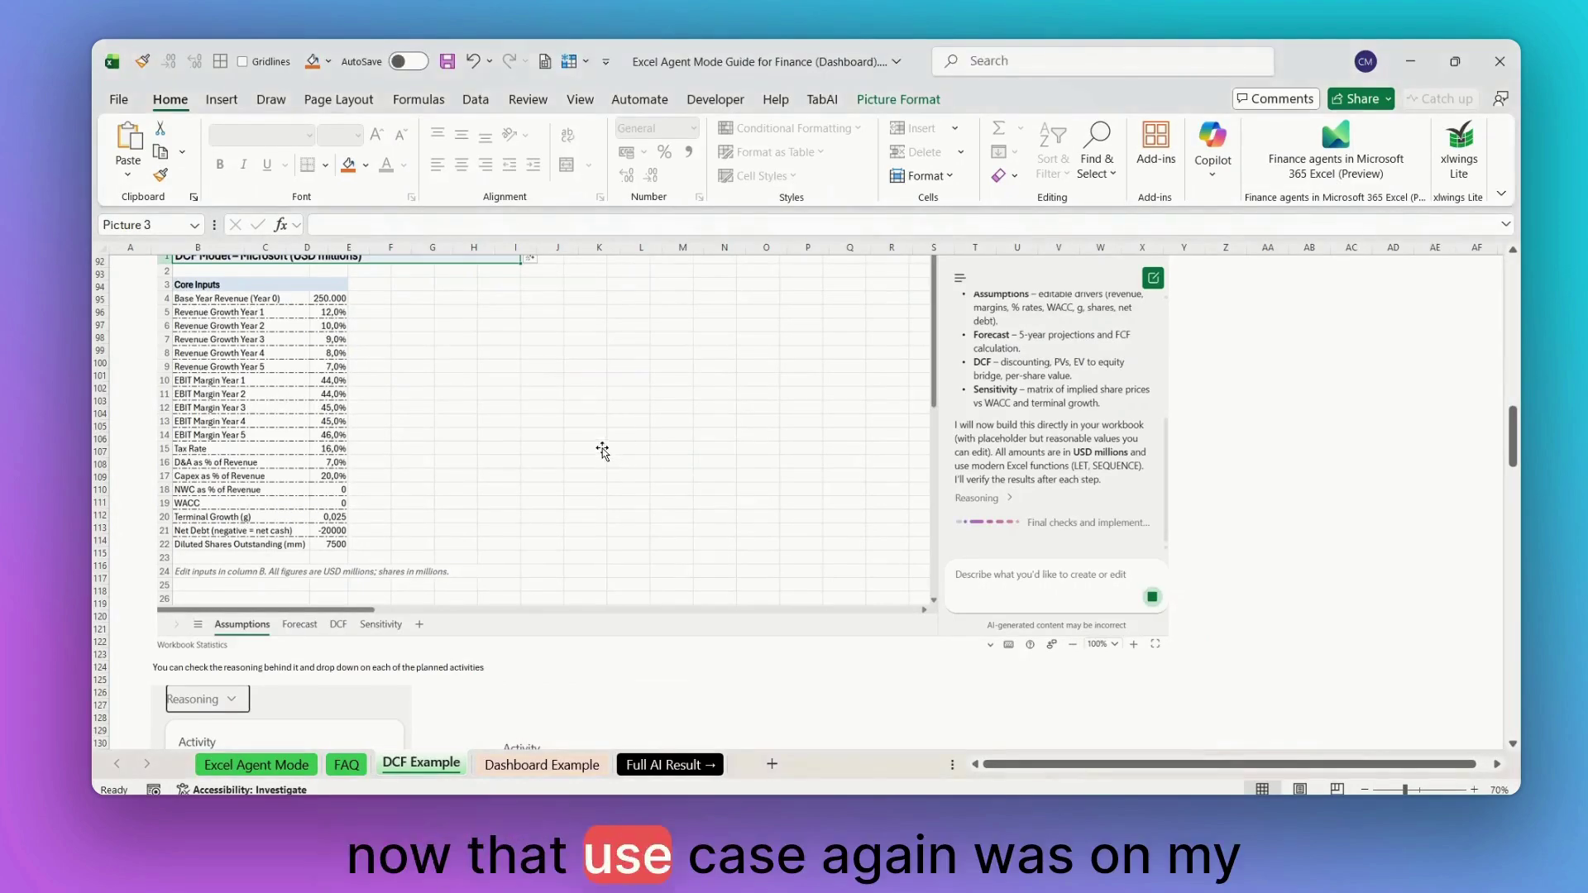
scroll(600, 447, down, 15)
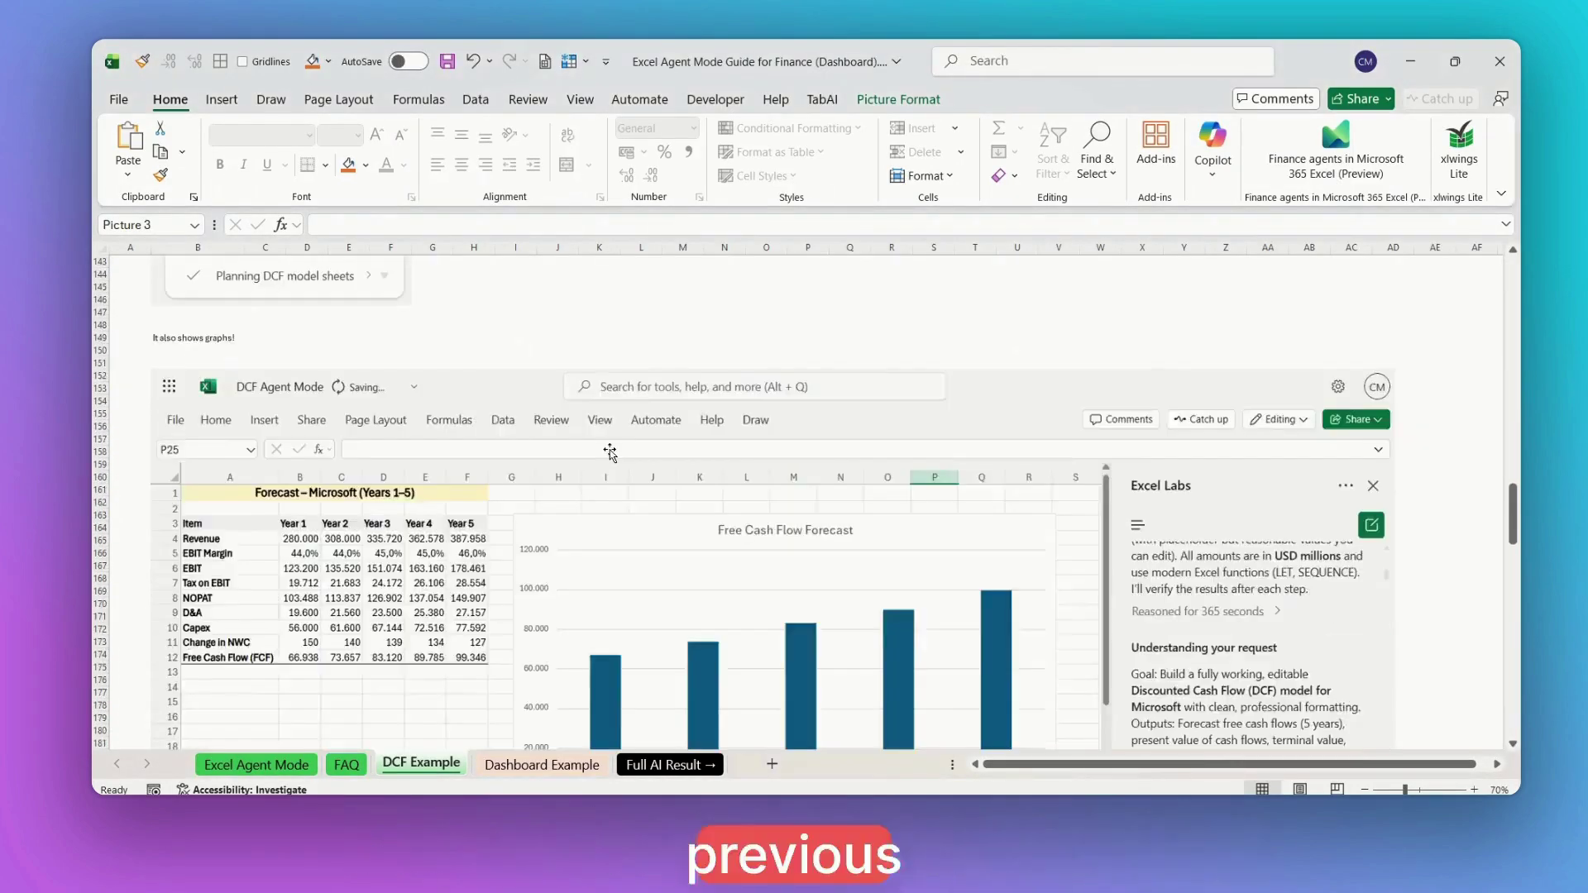
scroll(637, 372, down, 5)
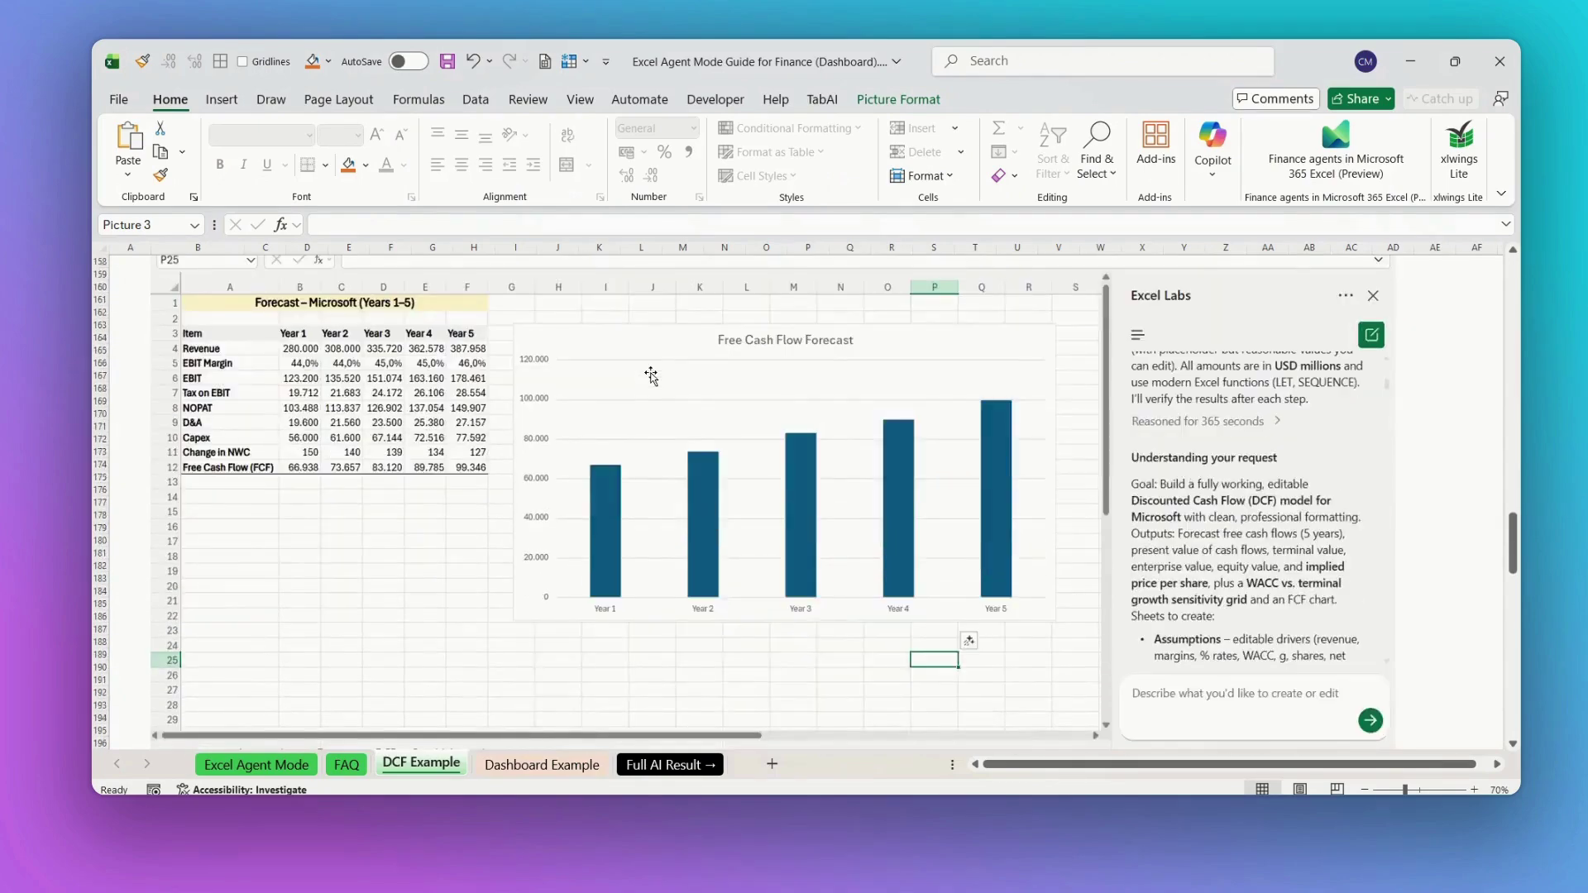
scroll(651, 376, down, 20)
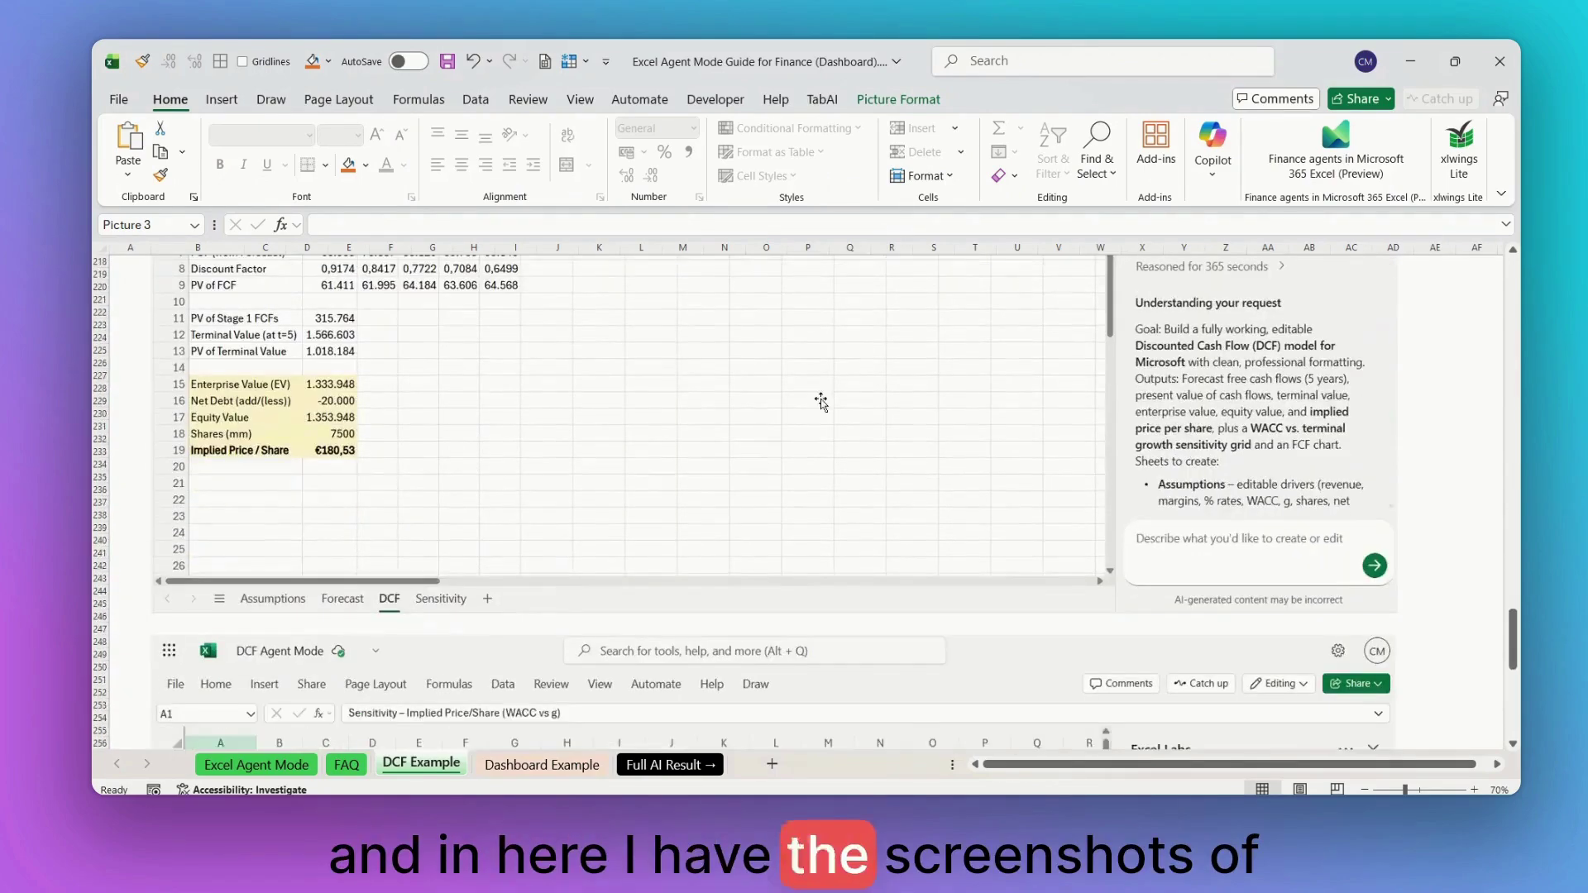
scroll(822, 403, down, 12)
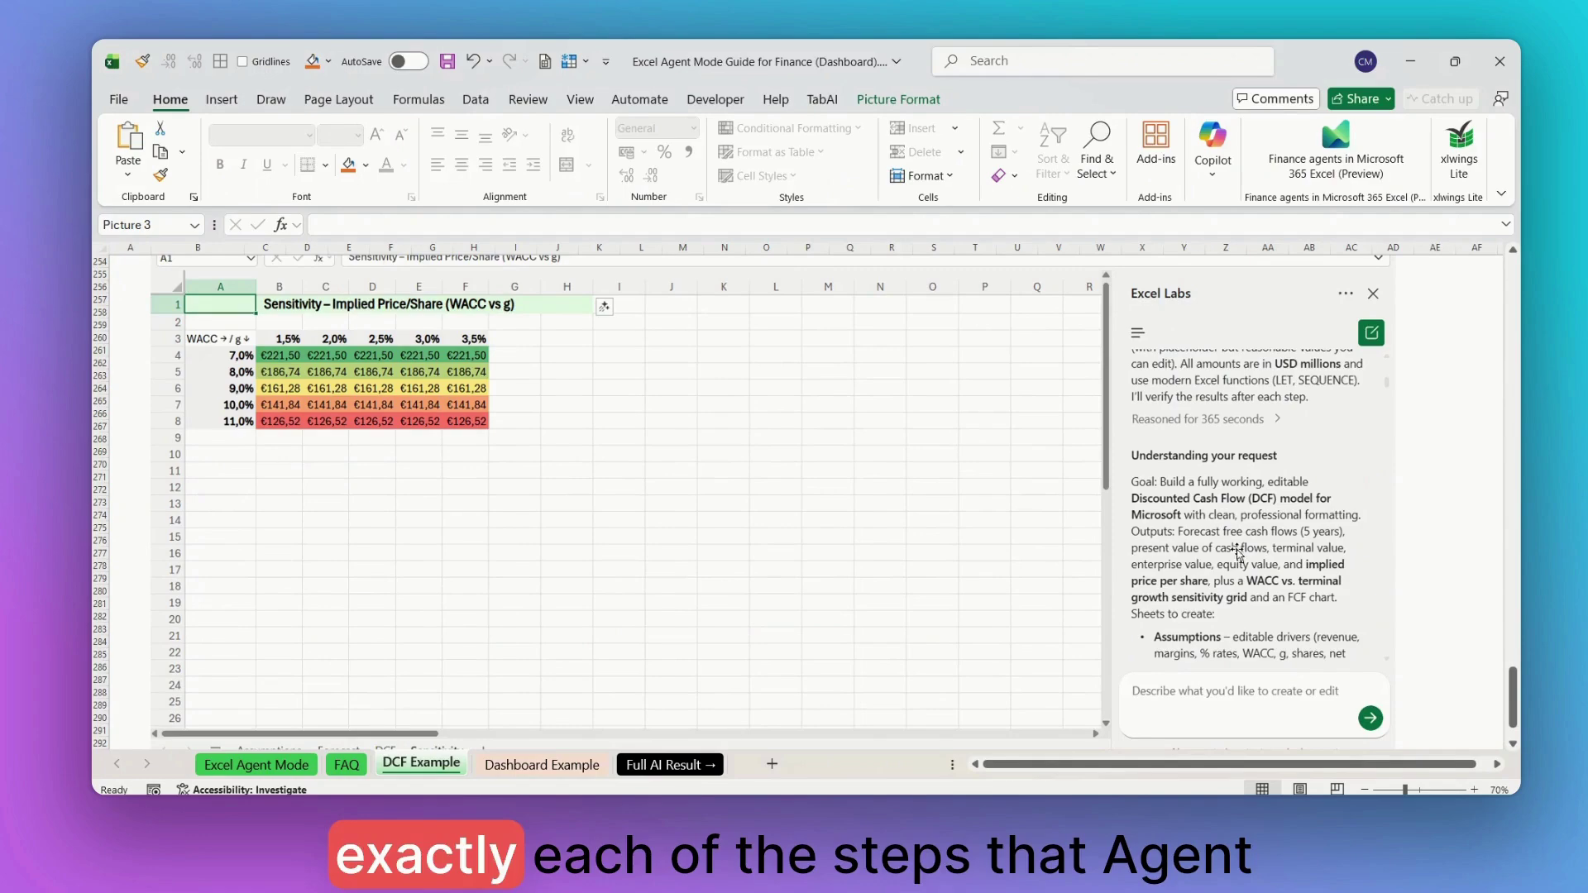
scroll(1238, 553, down, 13)
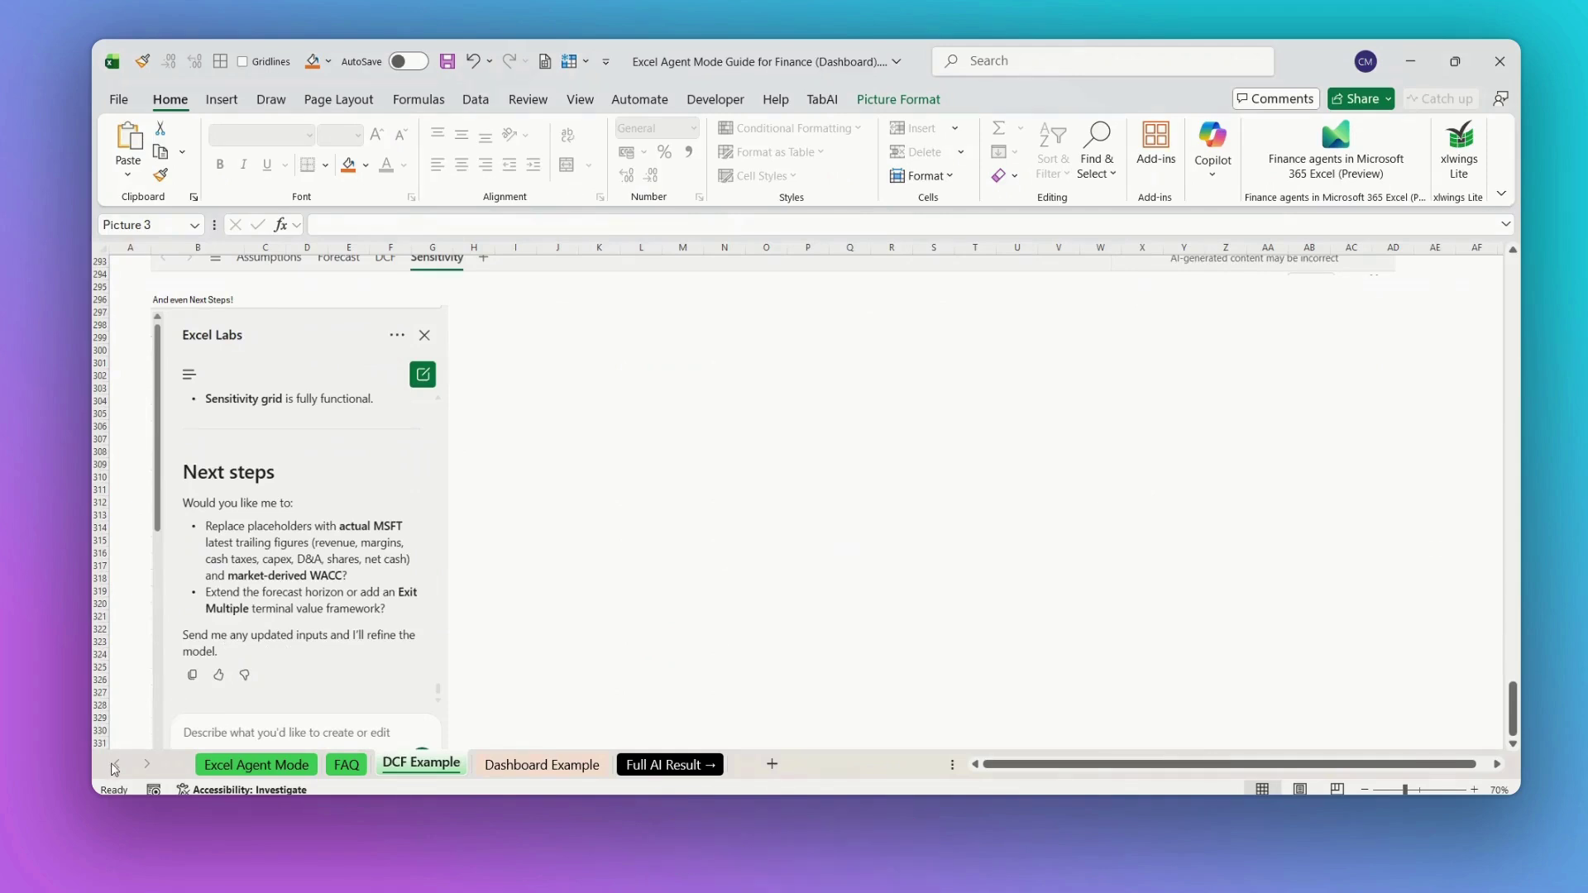
click(762, 680)
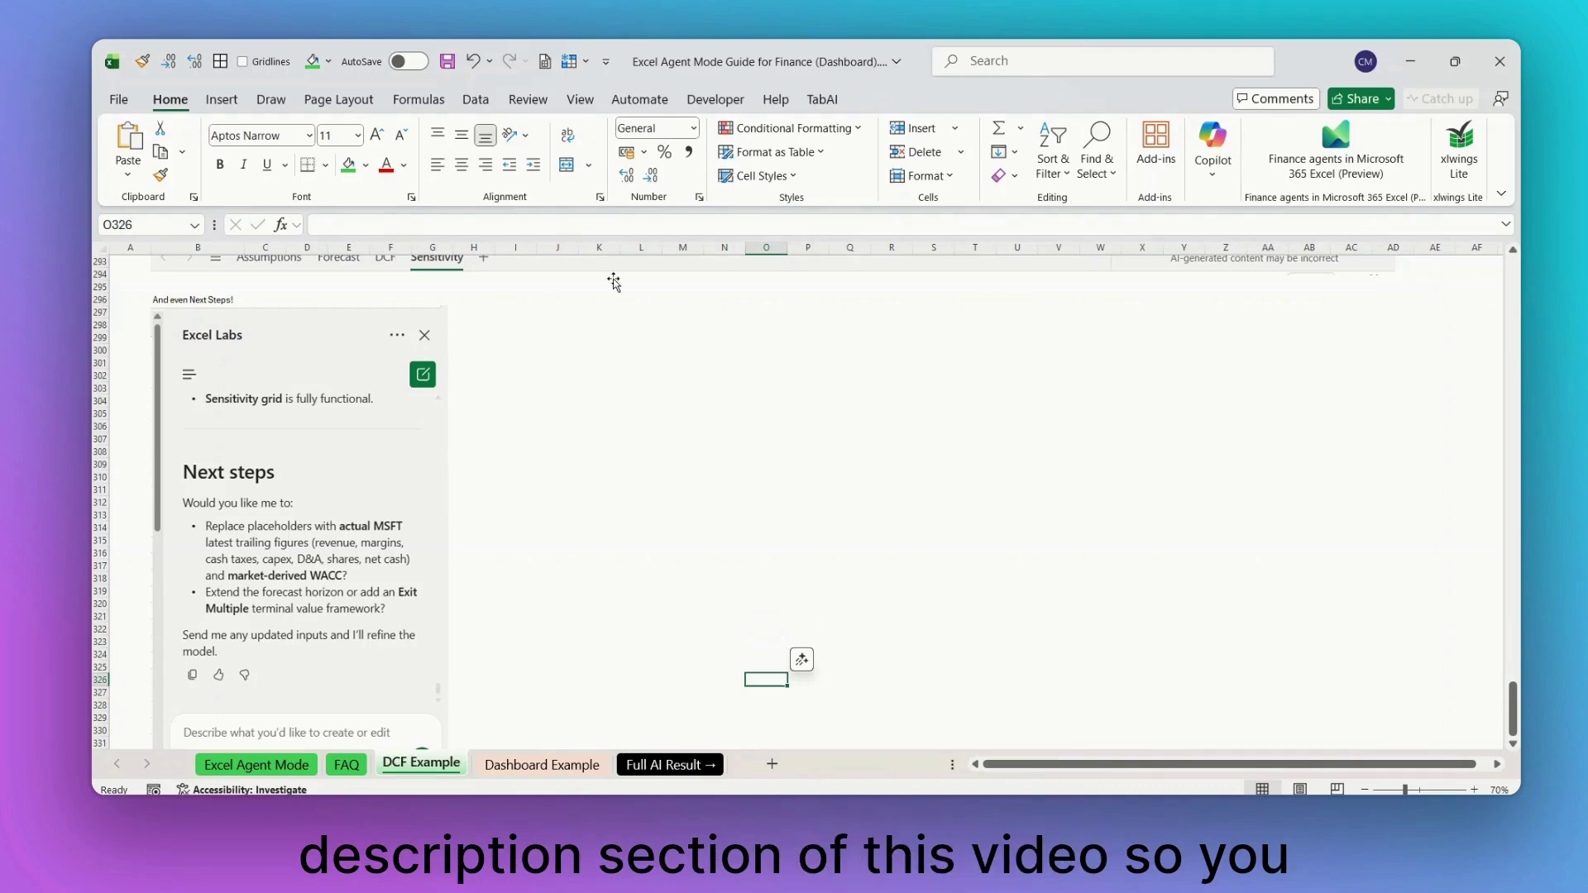
Open the Excel Agent Mode guide sheet and read its Prompts to try, What to expect, and tips sections
click(262, 757)
scroll(612, 455, down, 3)
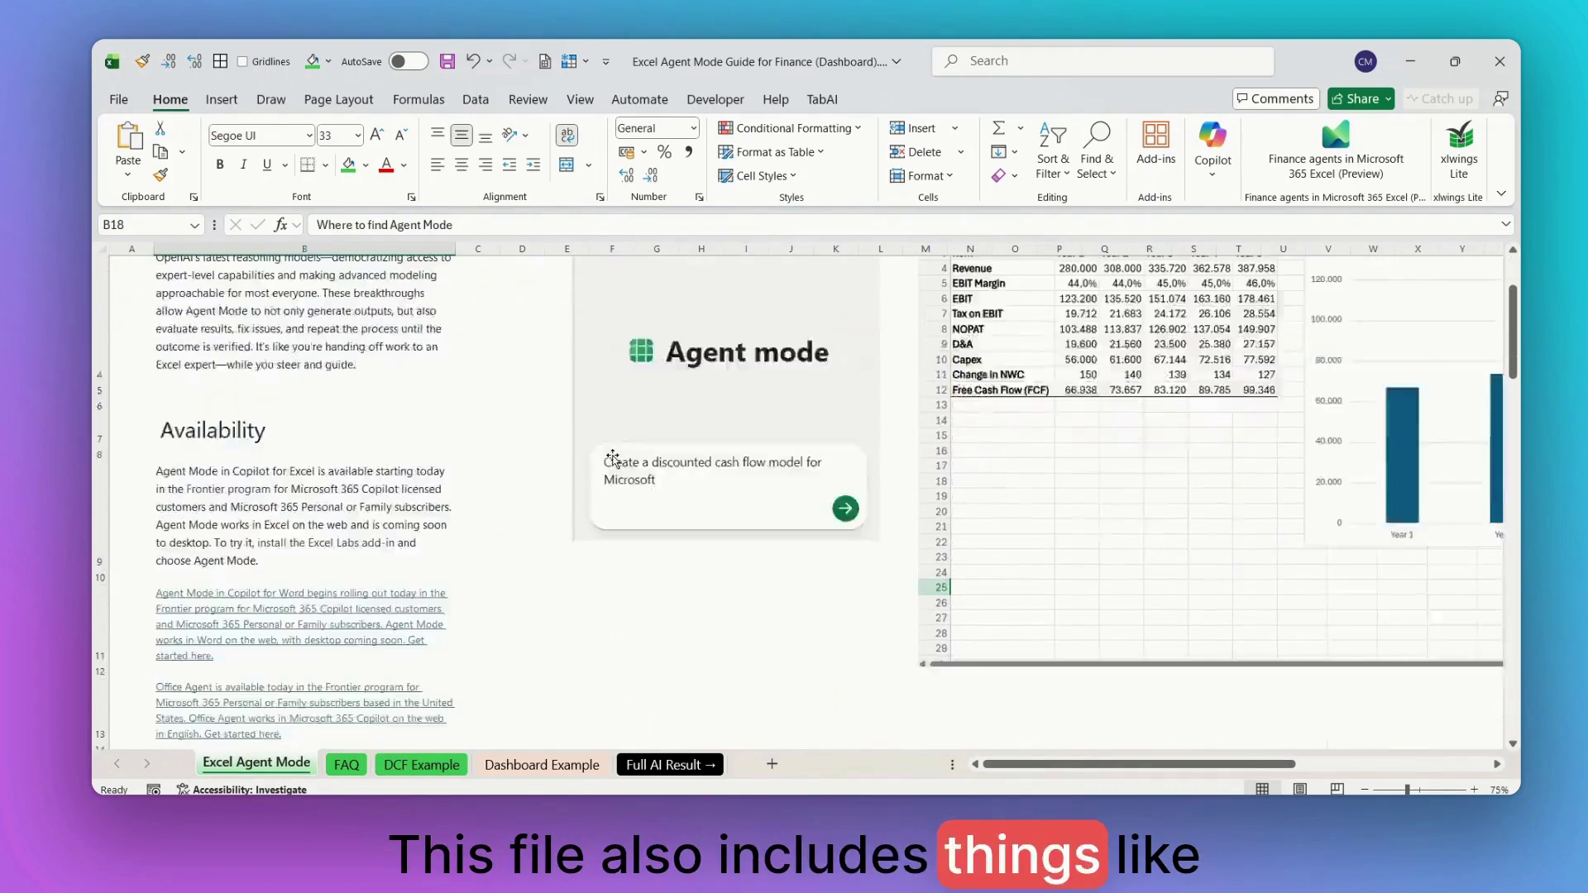
scroll(612, 455, up, 1)
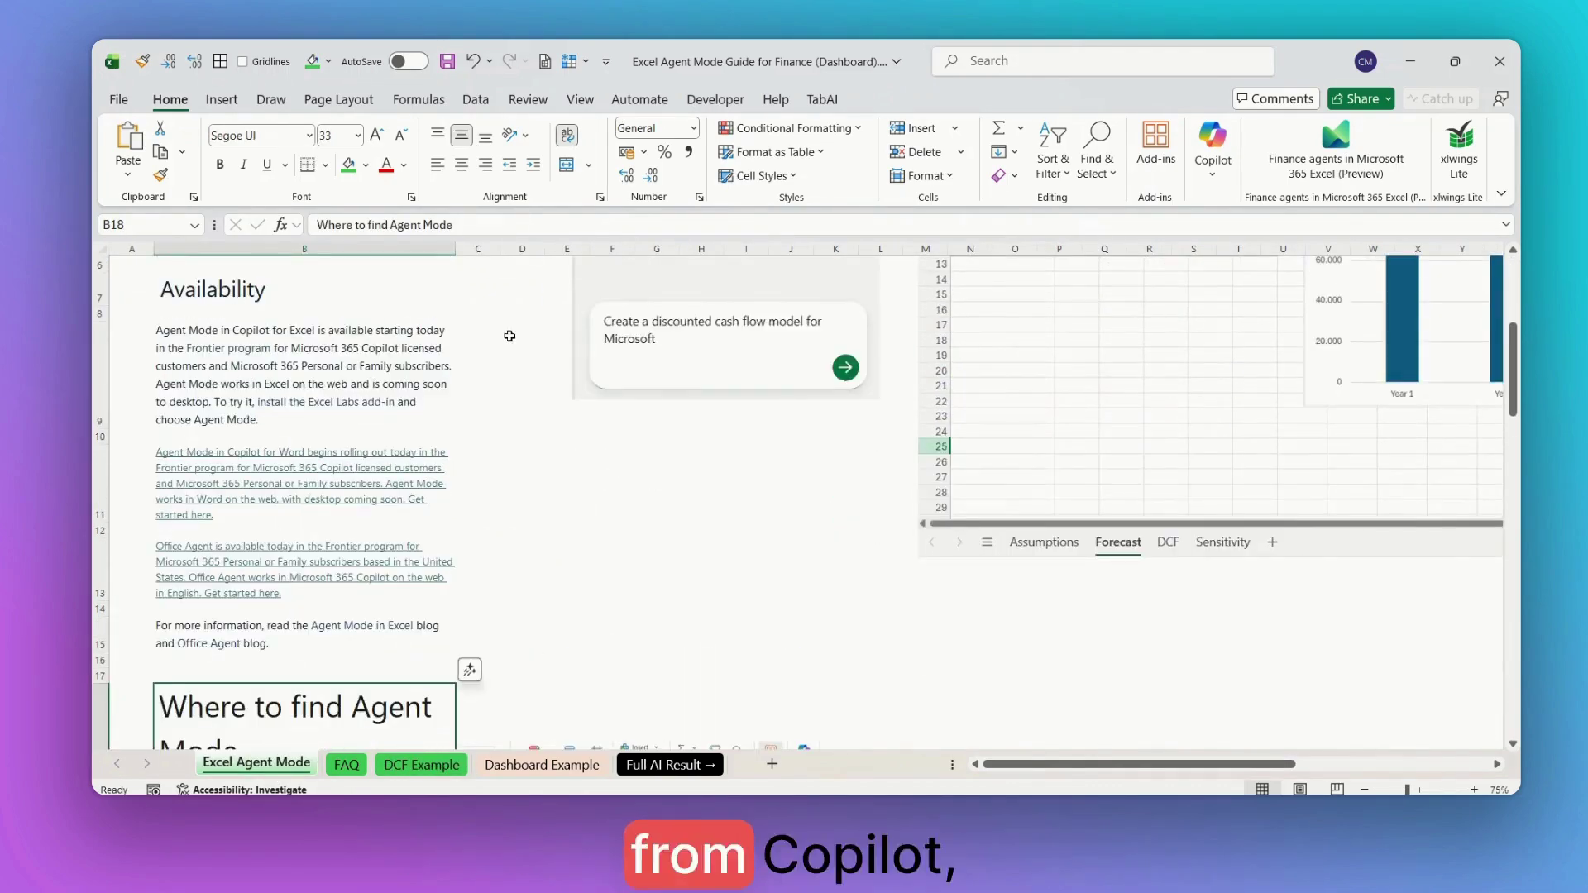
scroll(515, 334, down, 4)
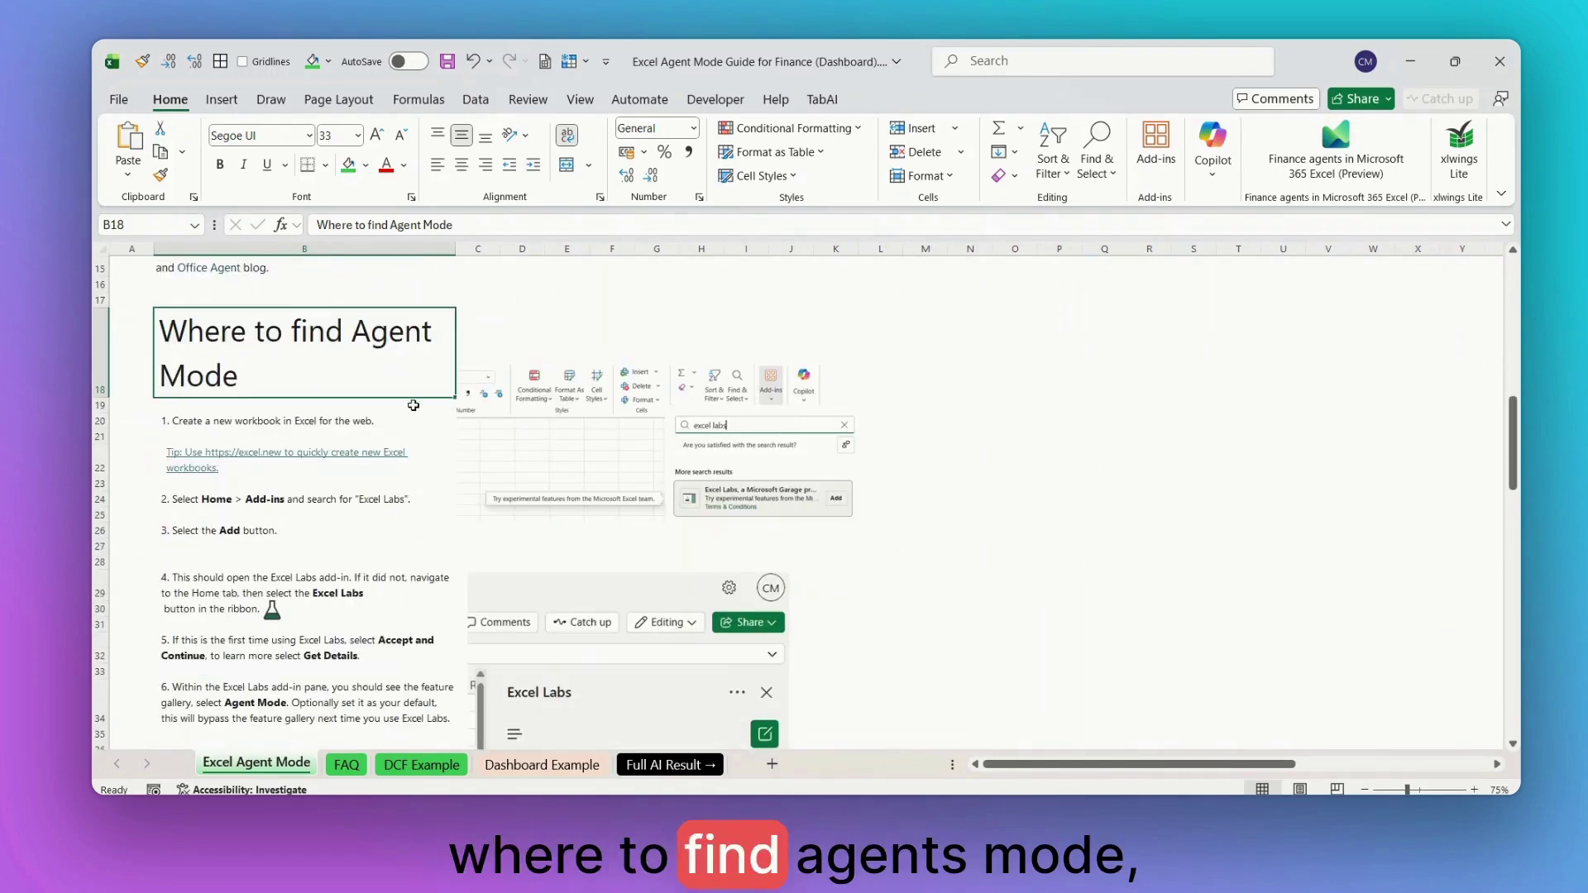
scroll(375, 365, down, 1)
scroll(331, 372, up, 4)
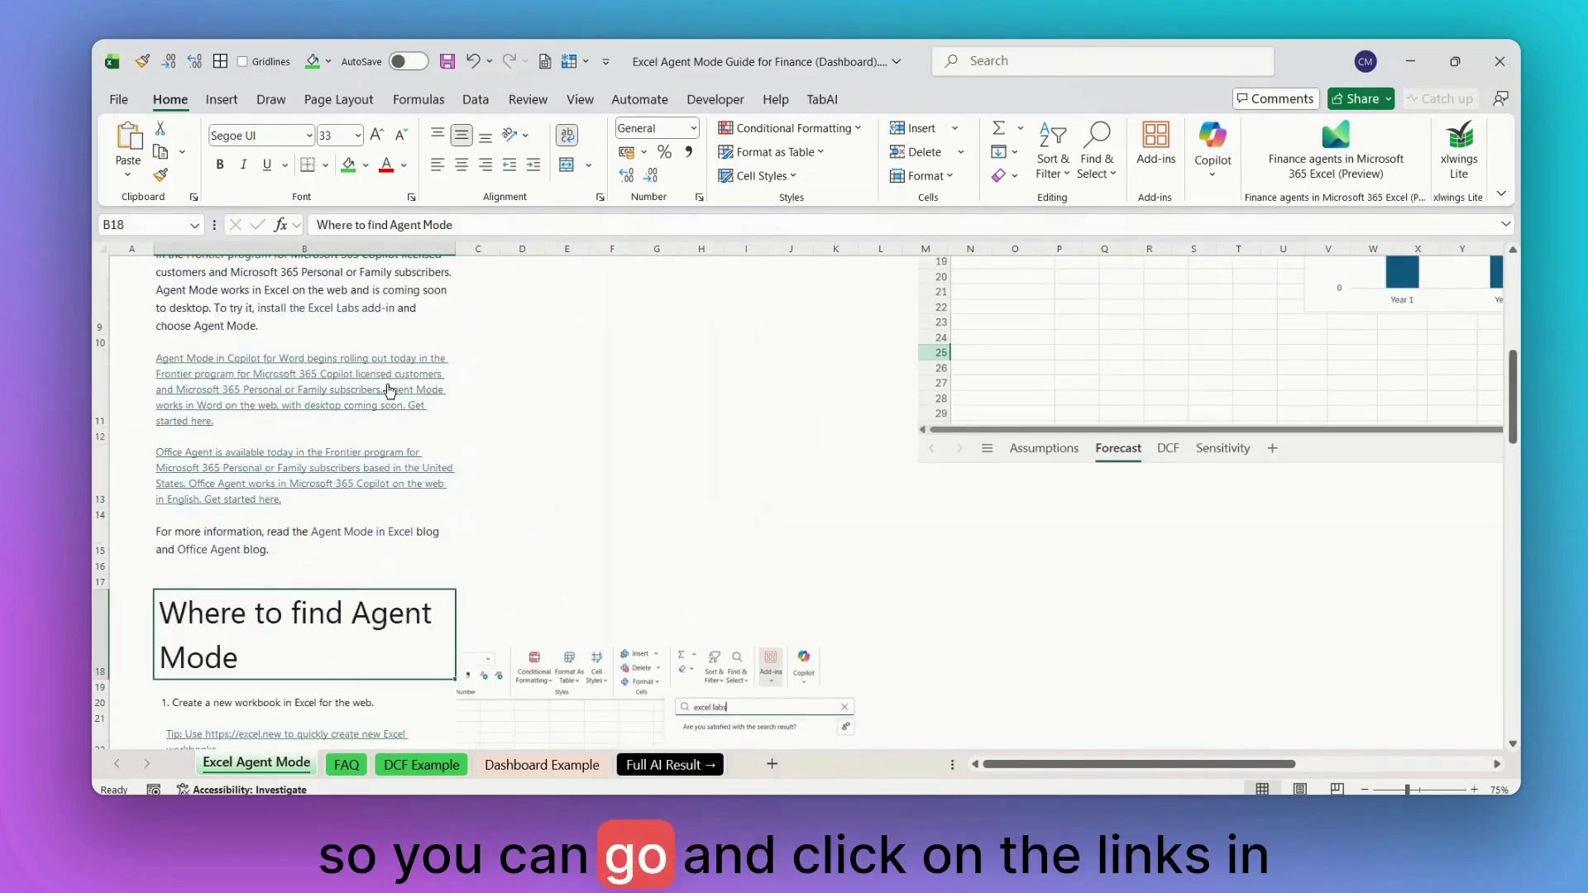
scroll(397, 416, down, 10)
scroll(407, 418, down, 3)
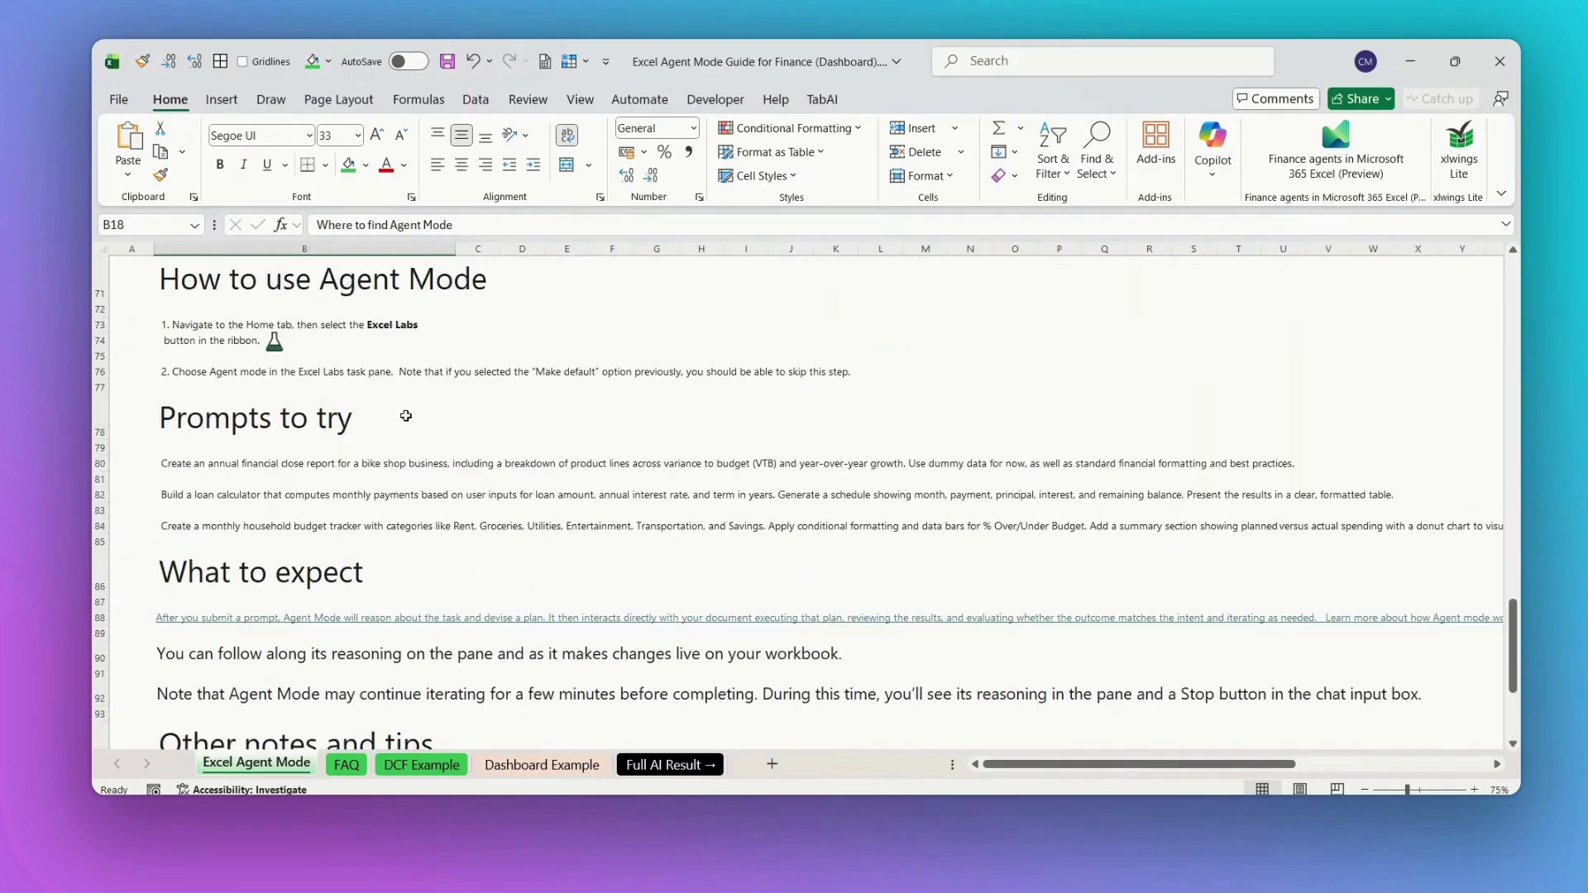
drag(192, 465, 298, 526)
scroll(303, 508, down, 2)
scroll(303, 508, down, 2)
scroll(313, 500, down, 1)
scroll(430, 500, up, 1)
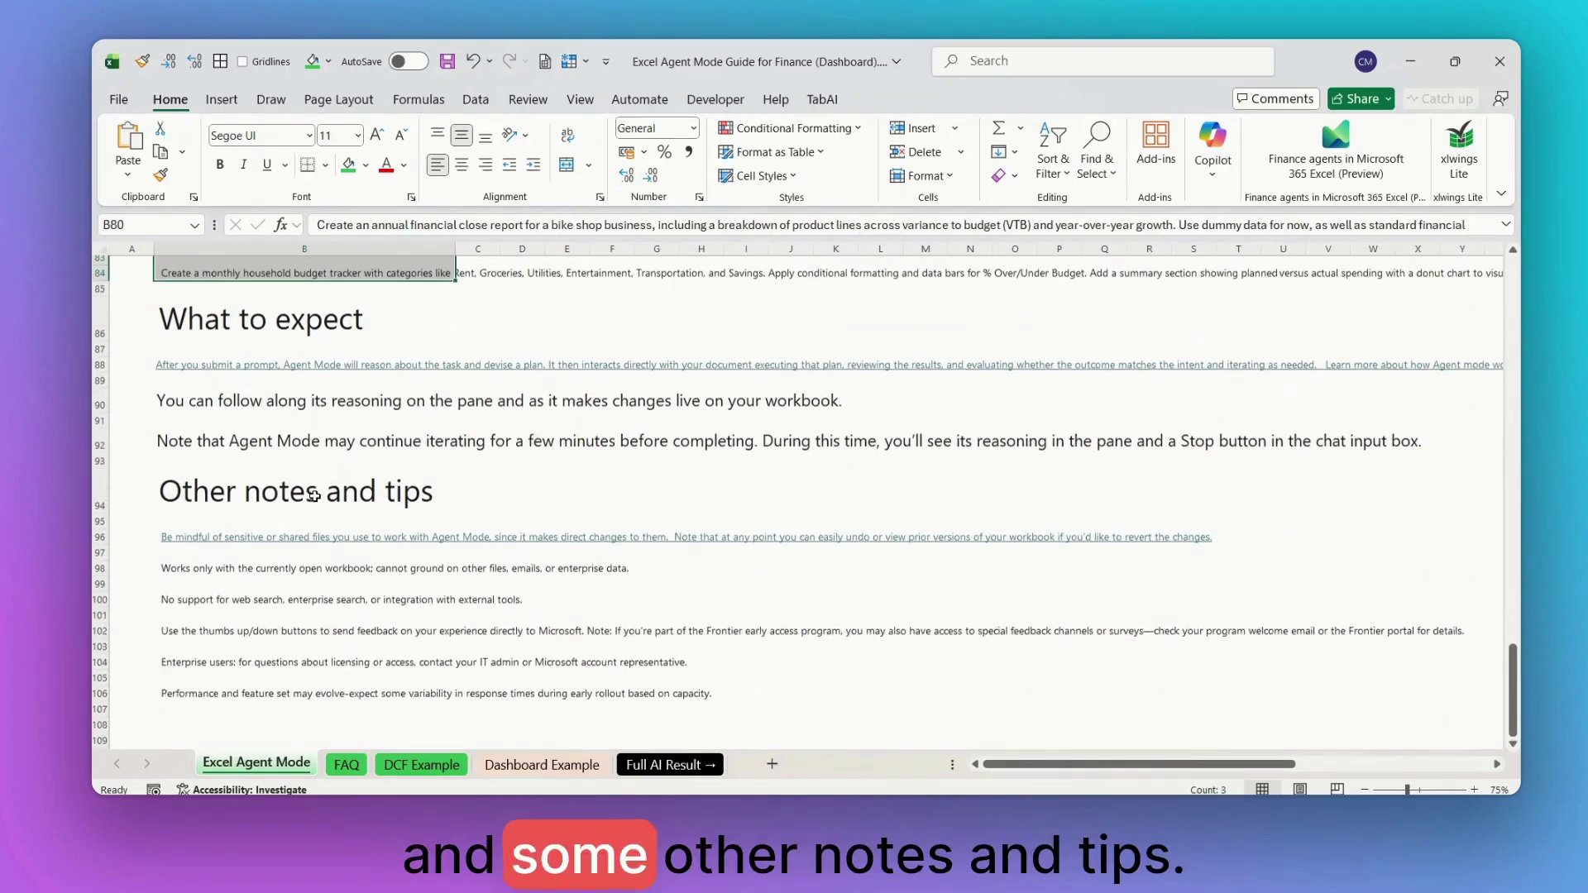
scroll(554, 503, up, 2)
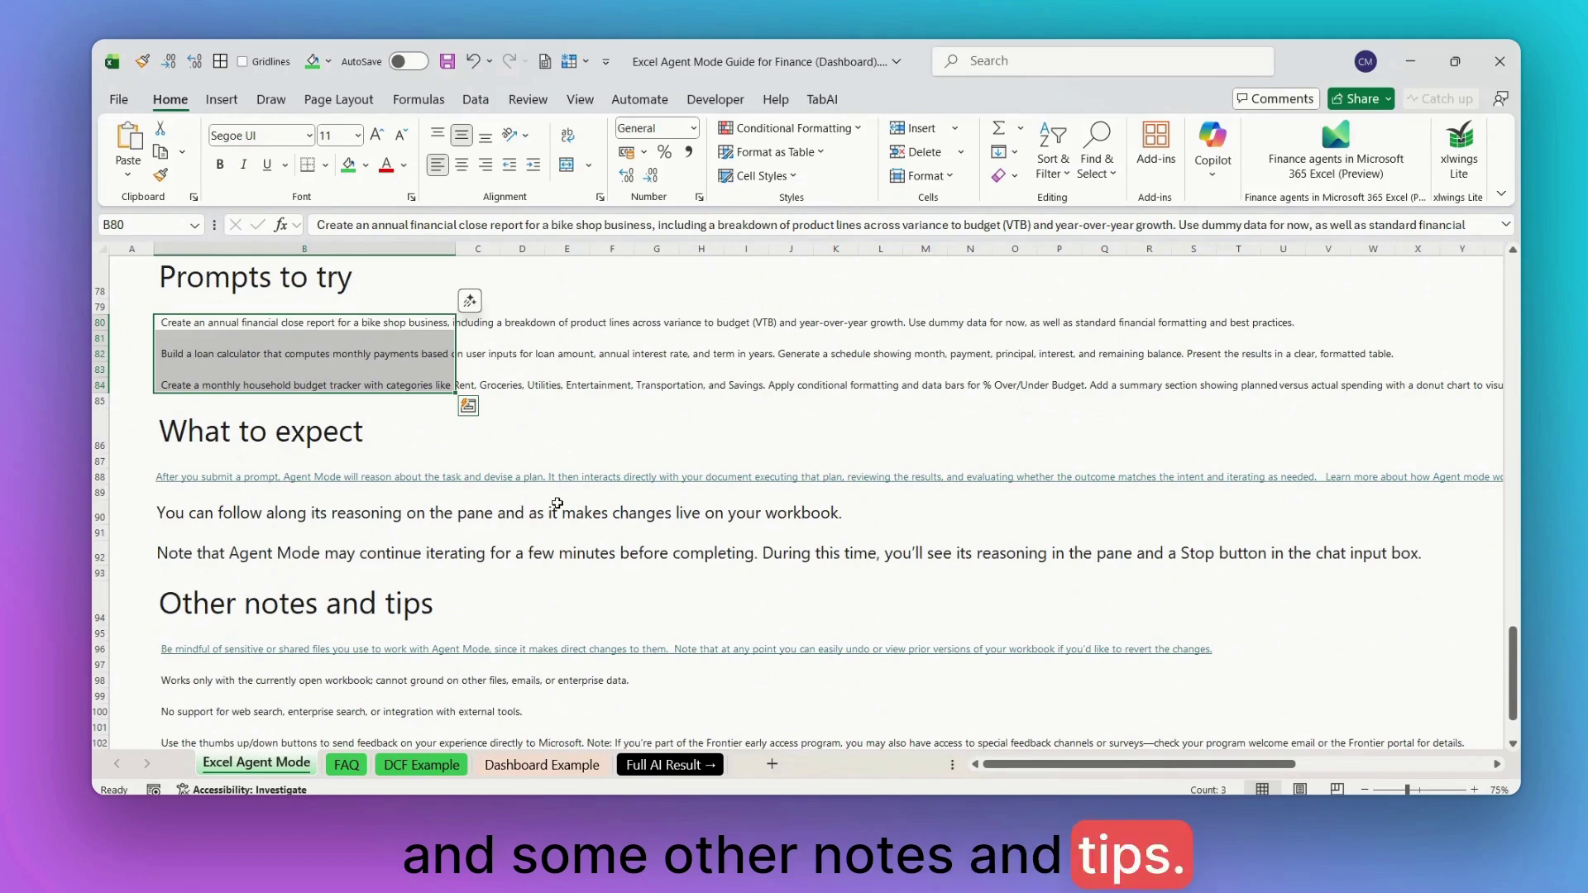
scroll(556, 503, down, 1)
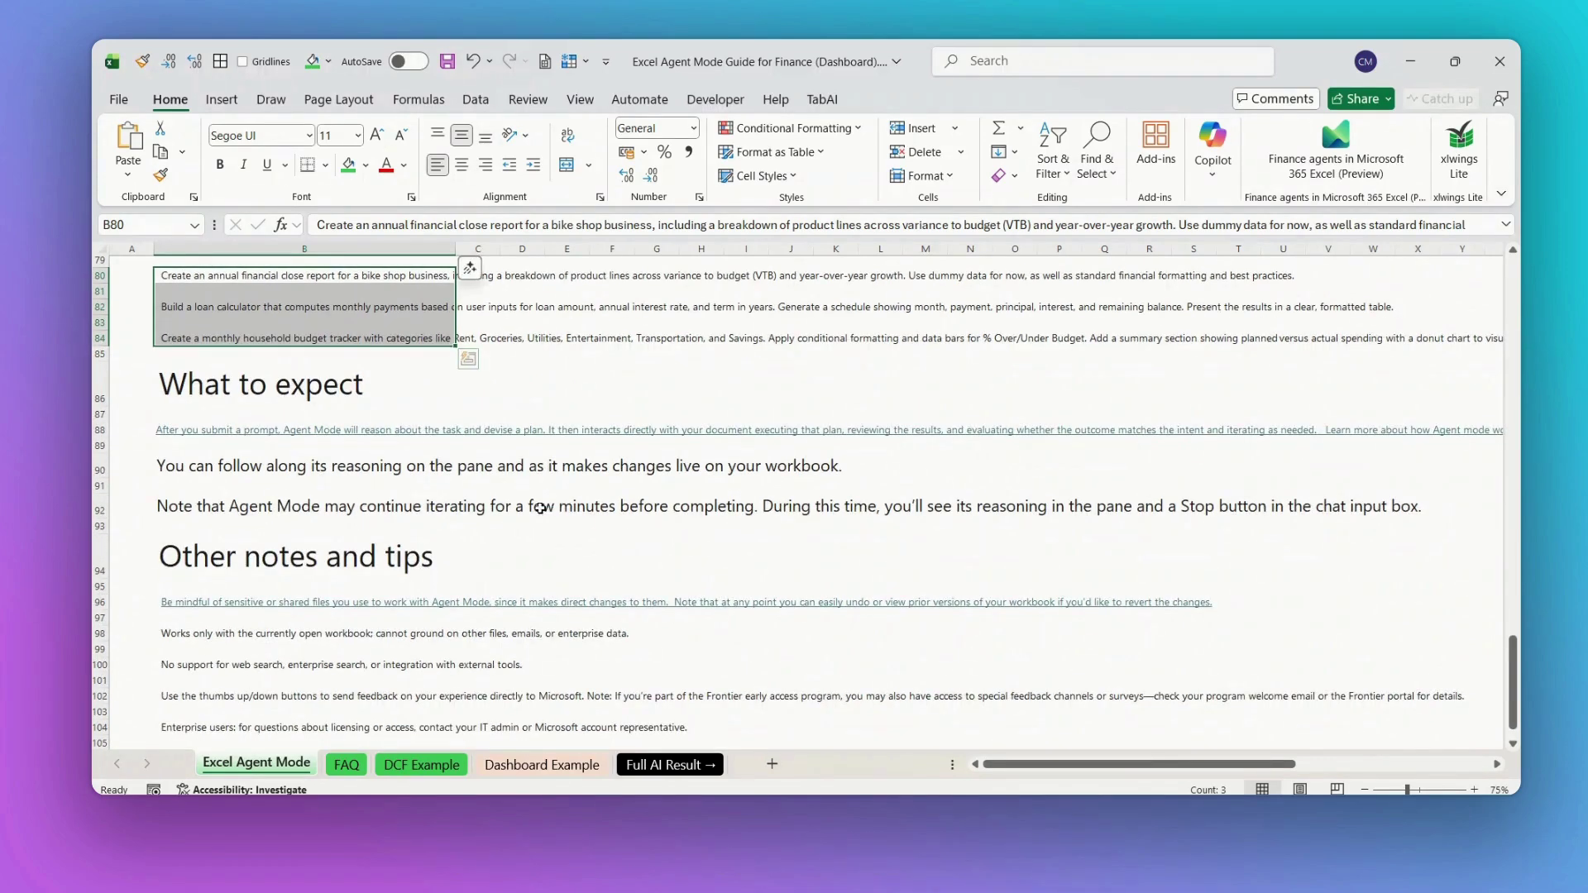